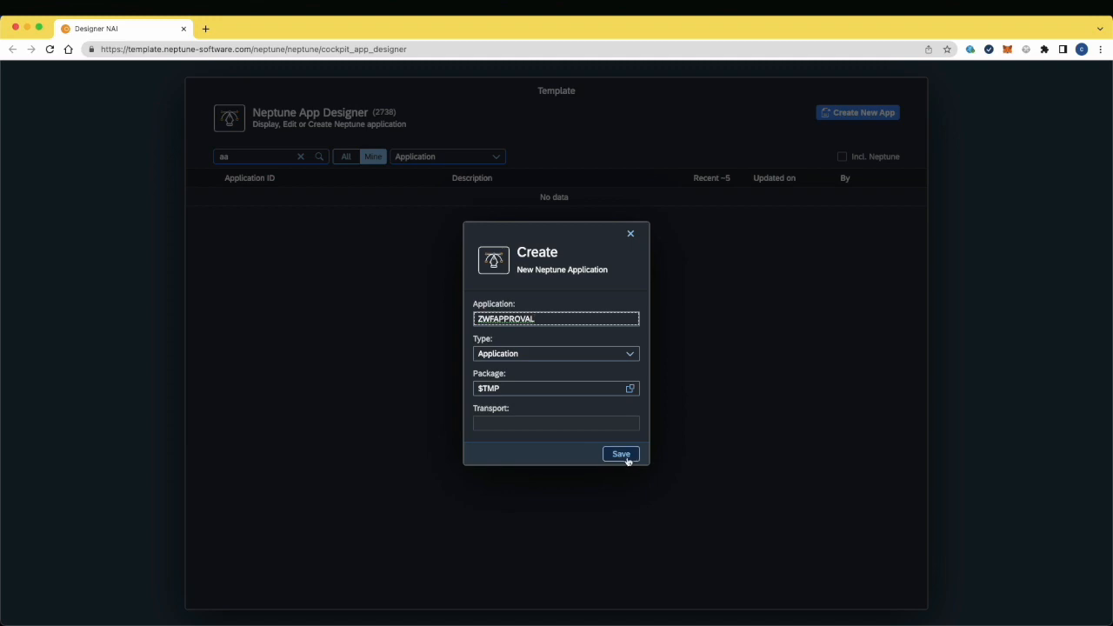
Step: Save the new Neptune application ZWFAPPROVAL of type Application in package $TMP
click(621, 455)
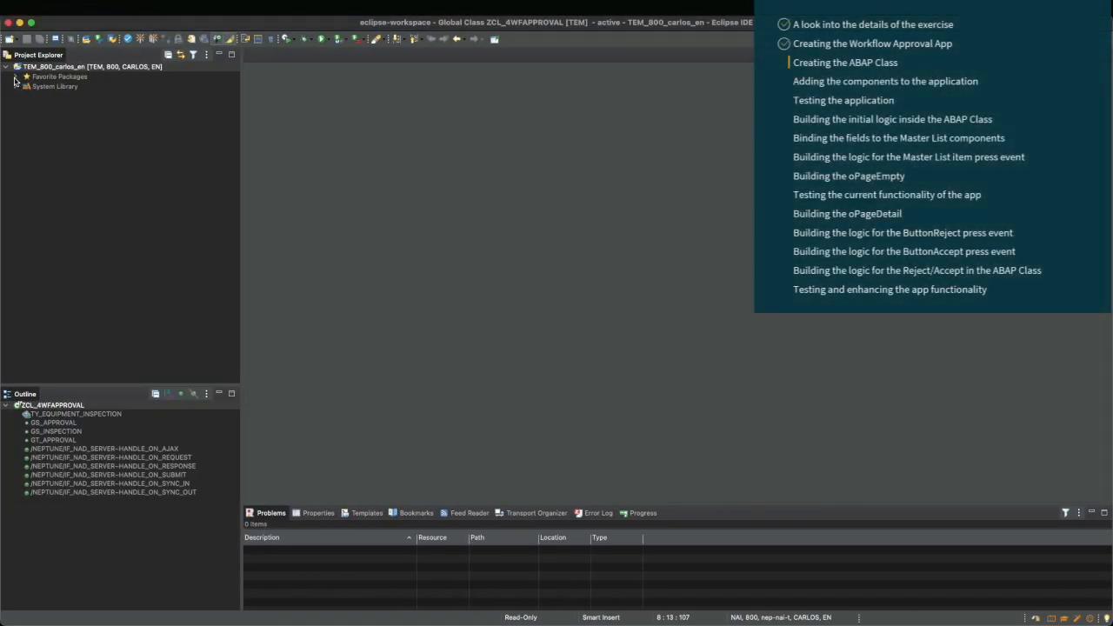
Step: In Eclipse, start a new ABAP class in the favorite package $TMP, named ZCL_WFAPPROVAL with the description "workflow approval"
click(15, 77)
right_click(52, 86)
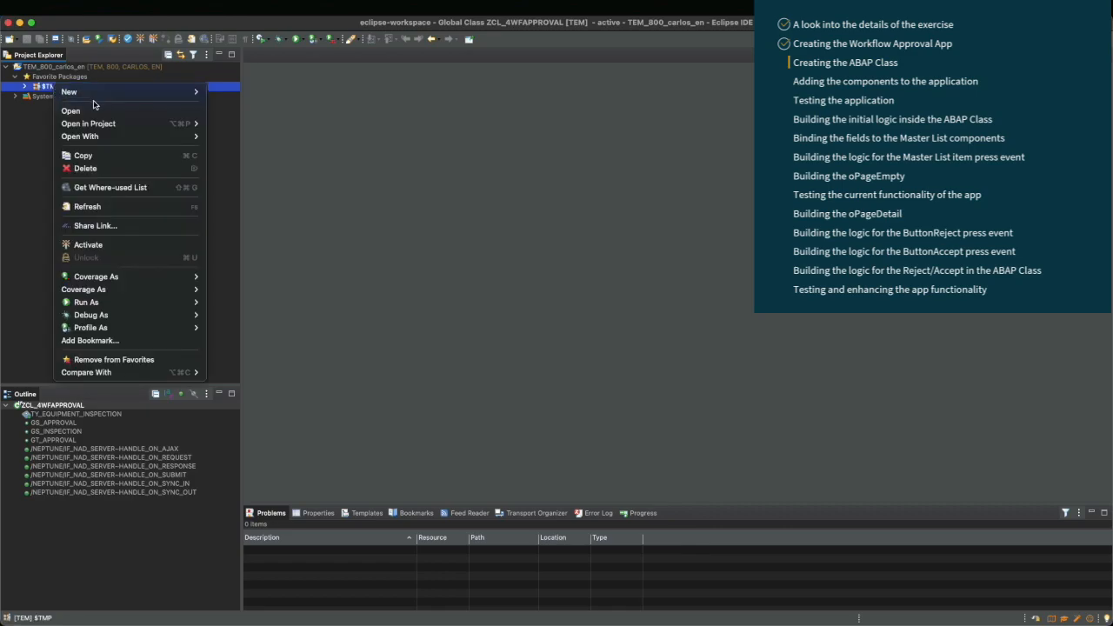
mouse_move(205, 95)
click(247, 104)
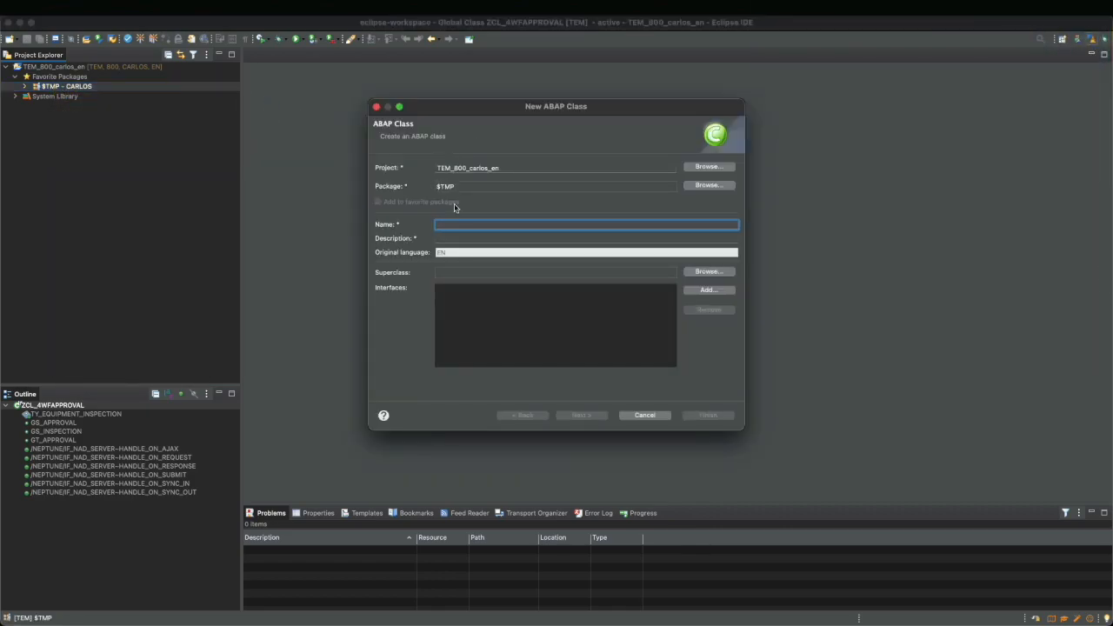
text(zcl)
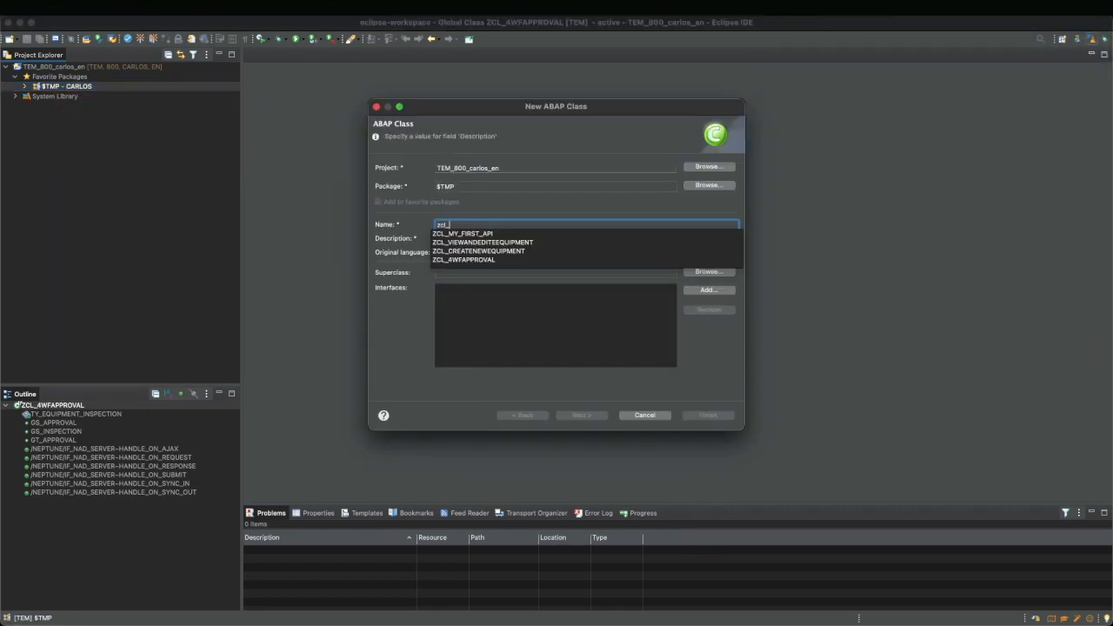
text(_wf_)
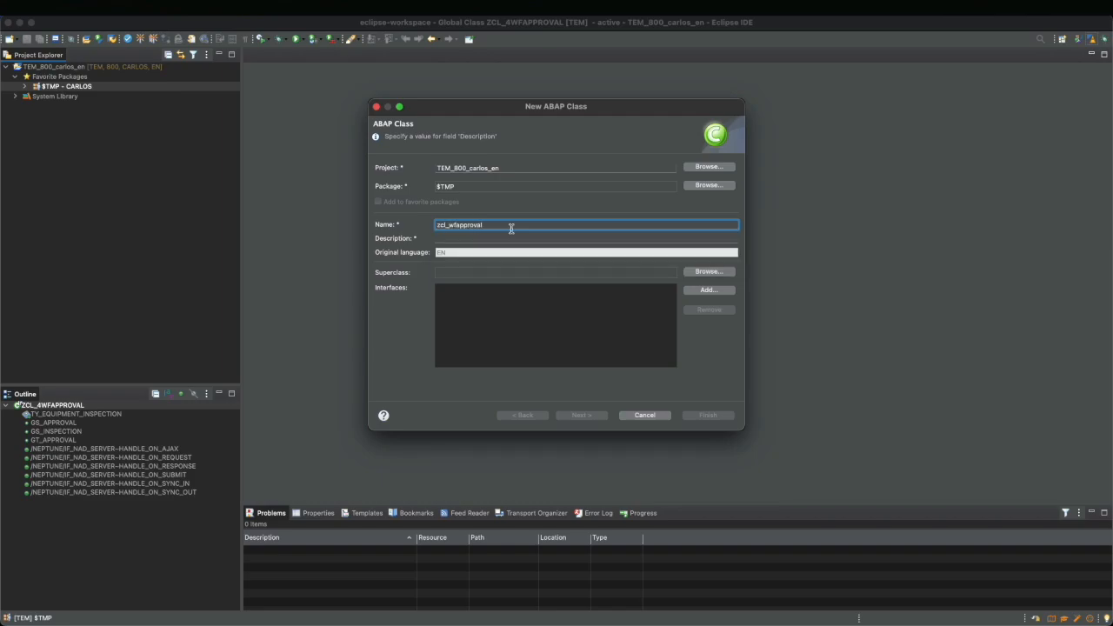
click(441, 238)
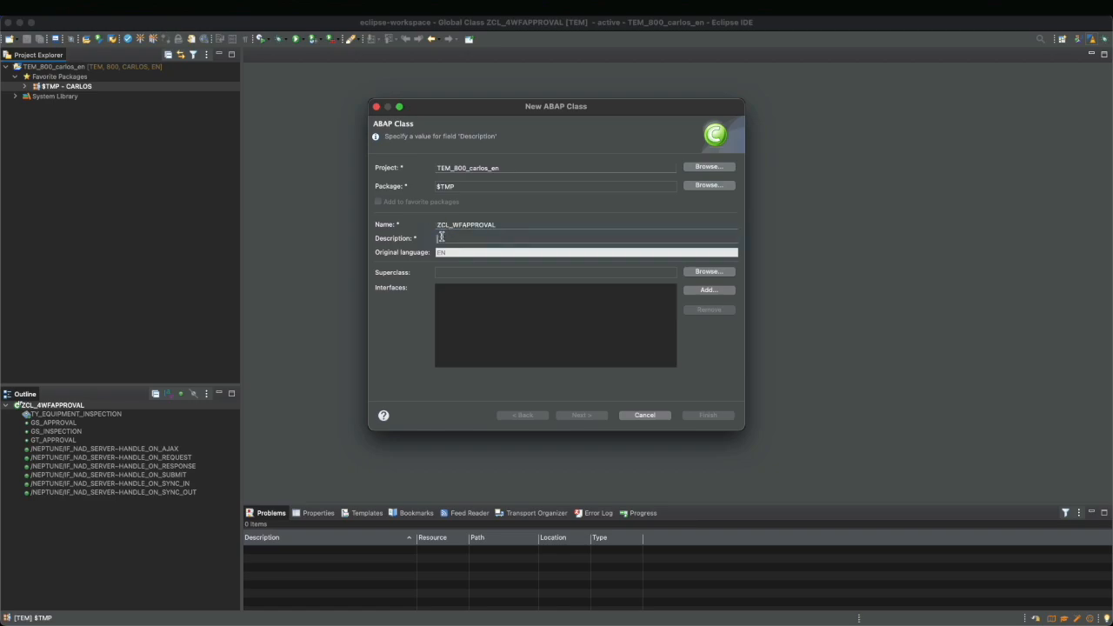
text(wor)
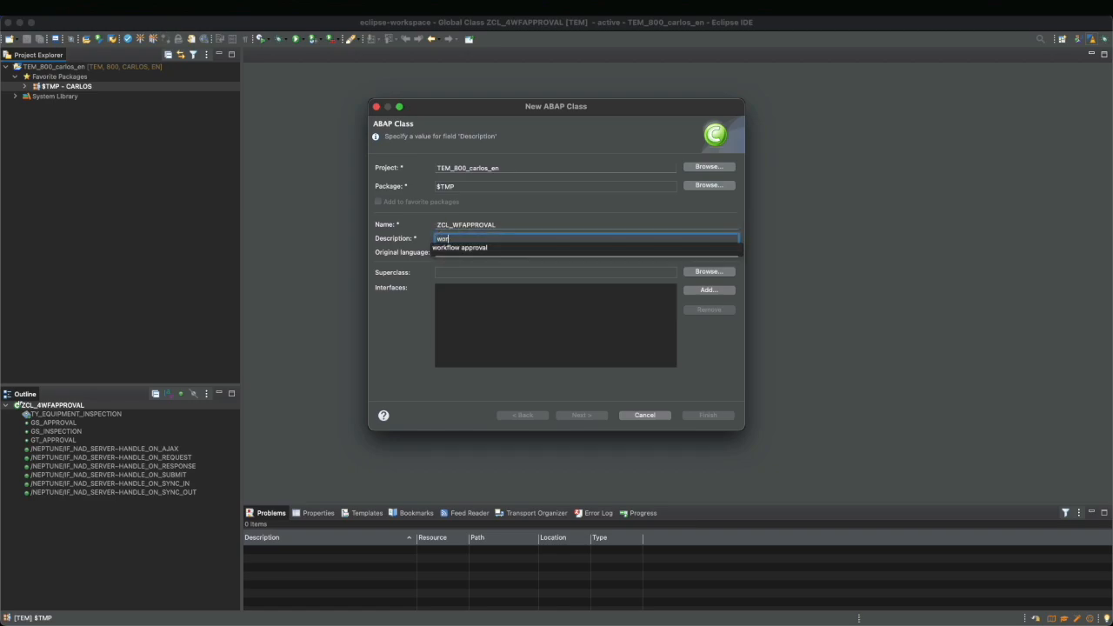
text(k)
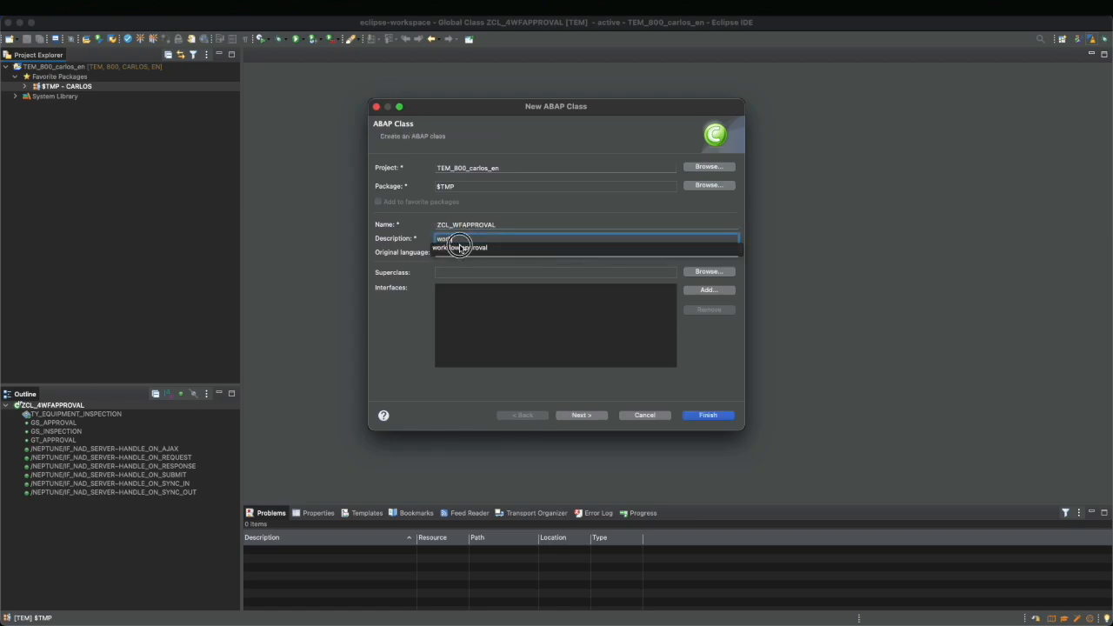
click(512, 248)
Step: Add the interface /NEPTUNE/IF_NAD_SERVER to the new class and finish creating it
click(582, 415)
click(523, 415)
click(709, 289)
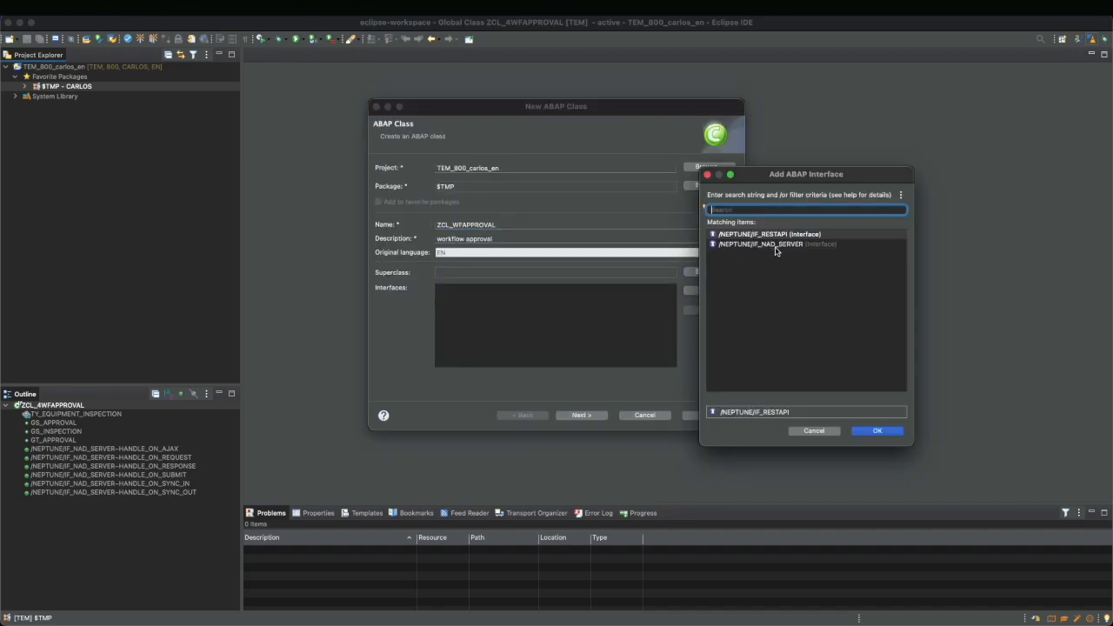
click(759, 246)
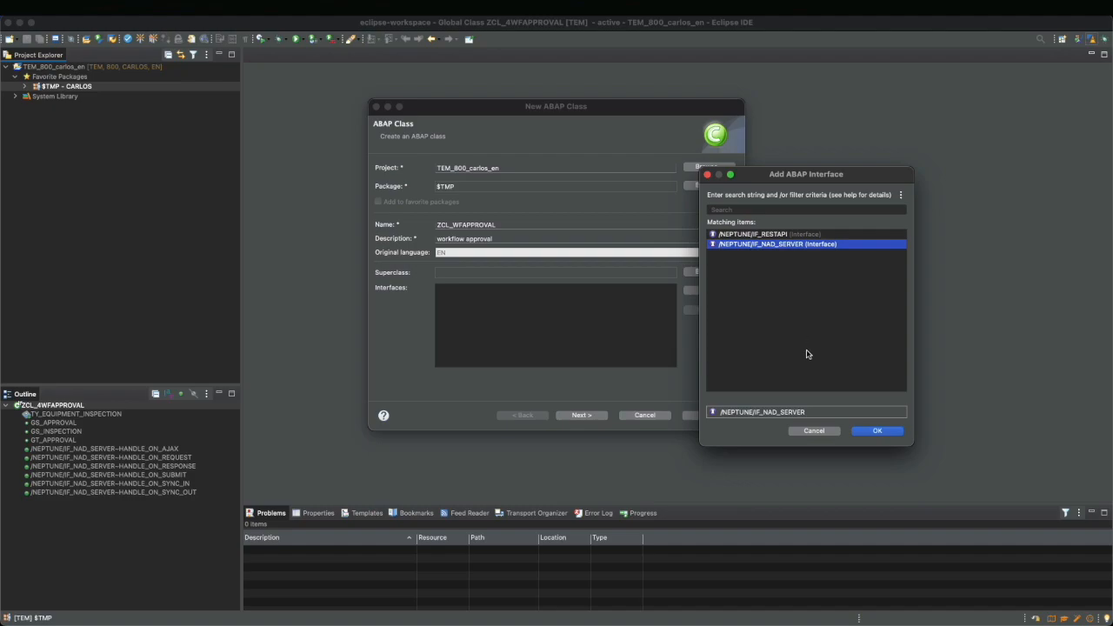
click(880, 432)
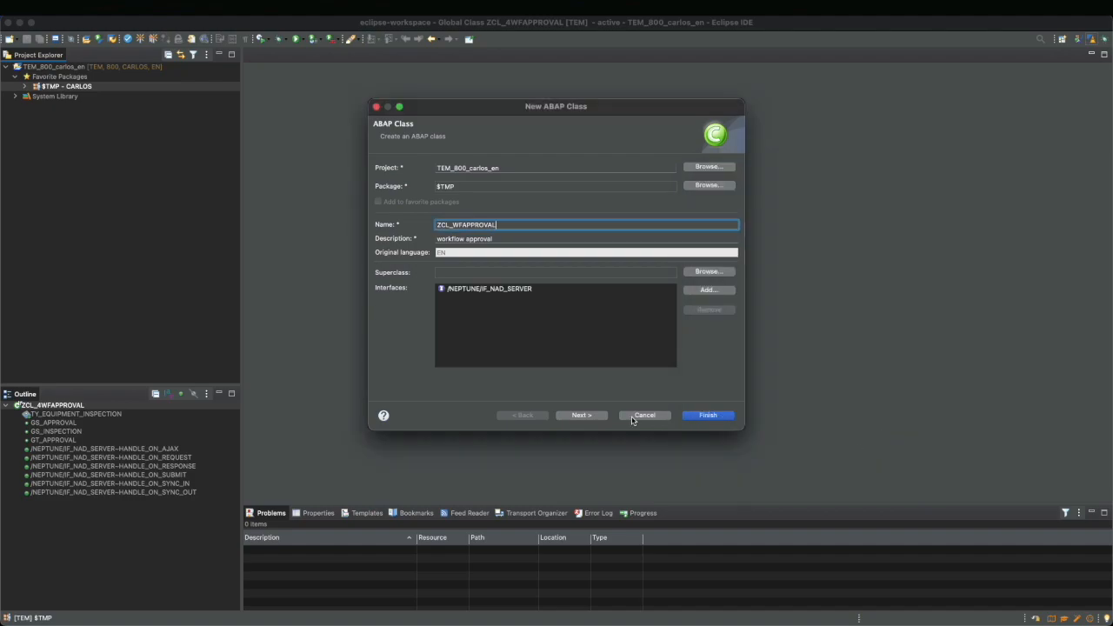
click(696, 419)
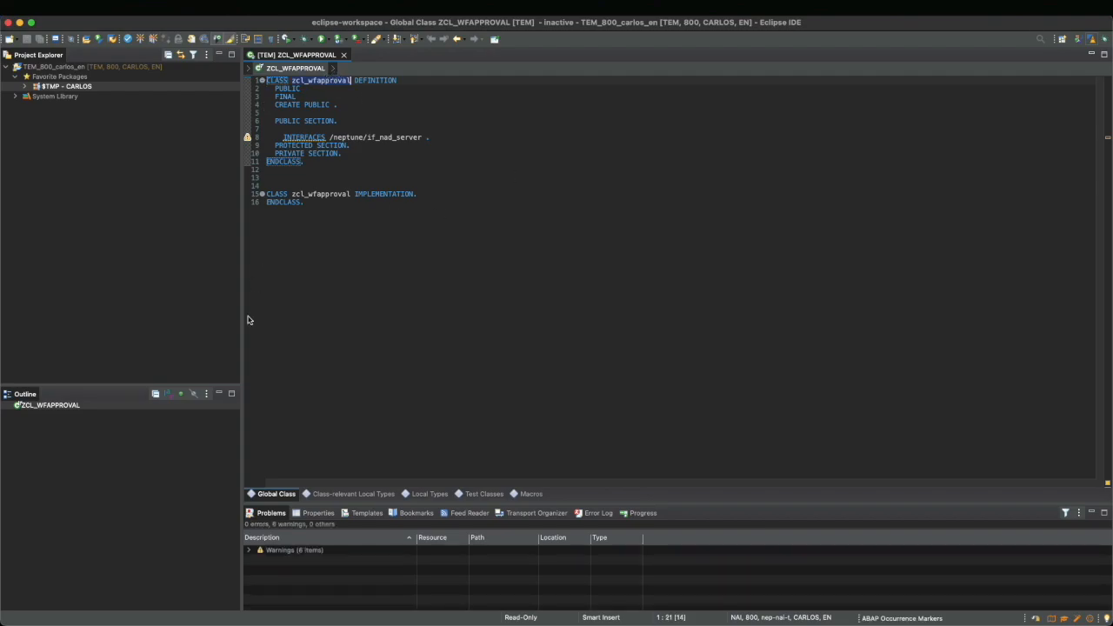
Step: Switch to Neptune App Designer, set the application class to ZCL_WFAPPROVAL and activate the application
key(ctrl+Right)
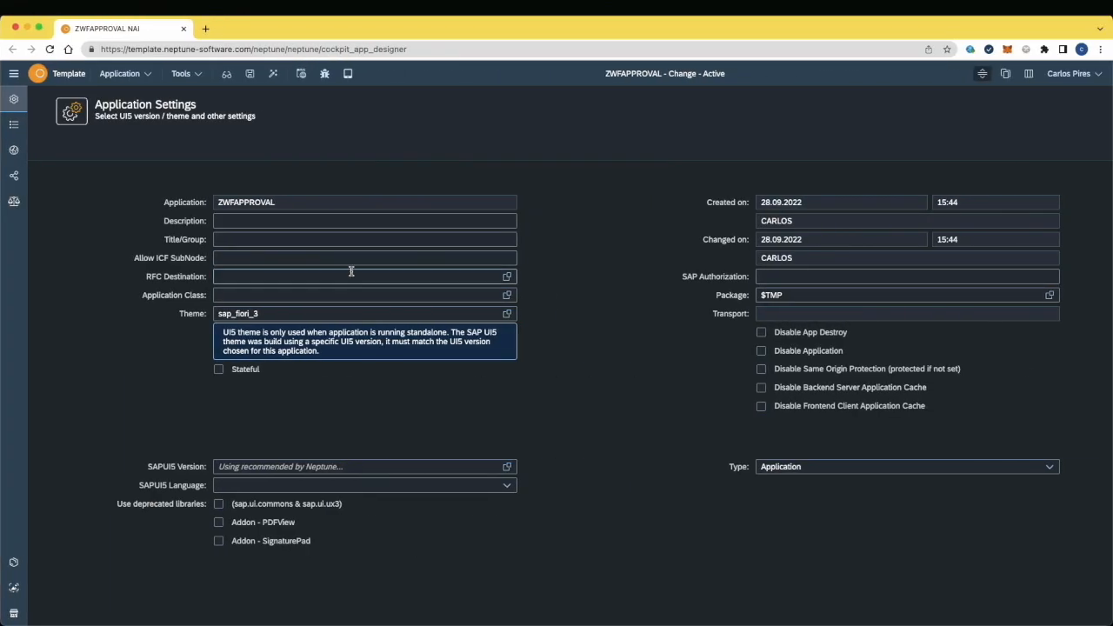
click(332, 294)
text(zcl_wfapproval)
click(598, 332)
click(275, 72)
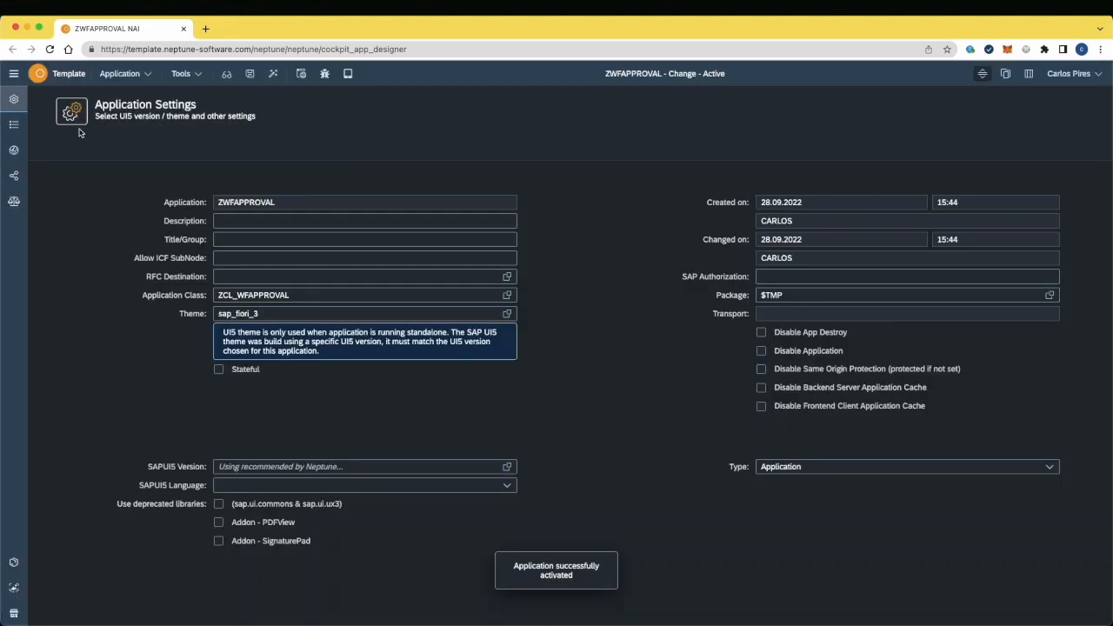
Step: In the application's component tree, add a Shell under HTML5 Document and a SplitApp inside the Shell
click(13, 124)
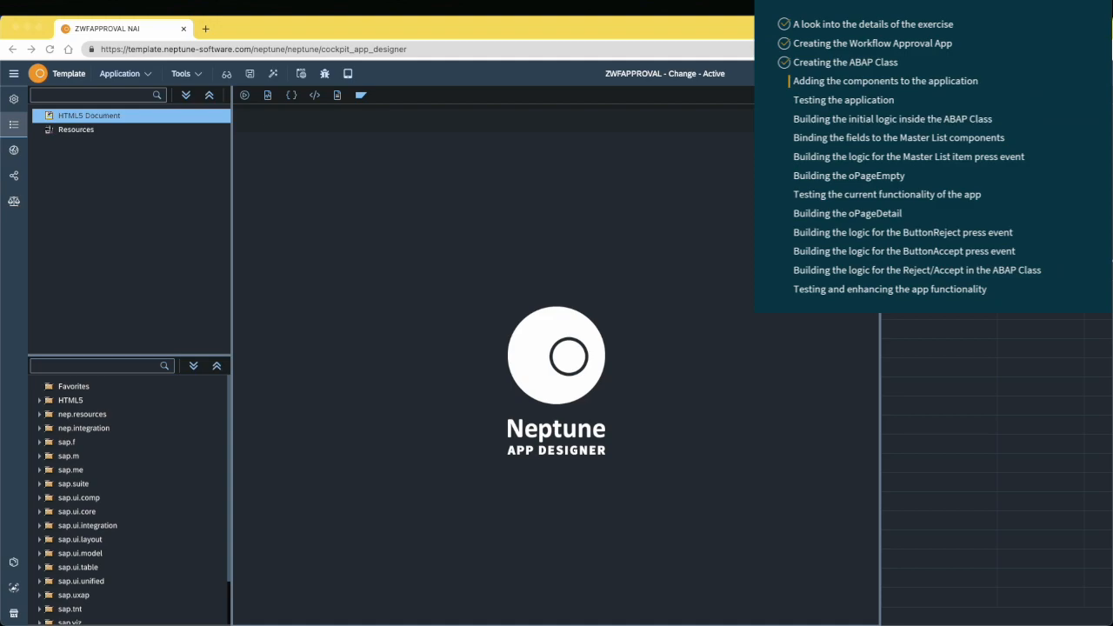
click(55, 366)
text(shel)
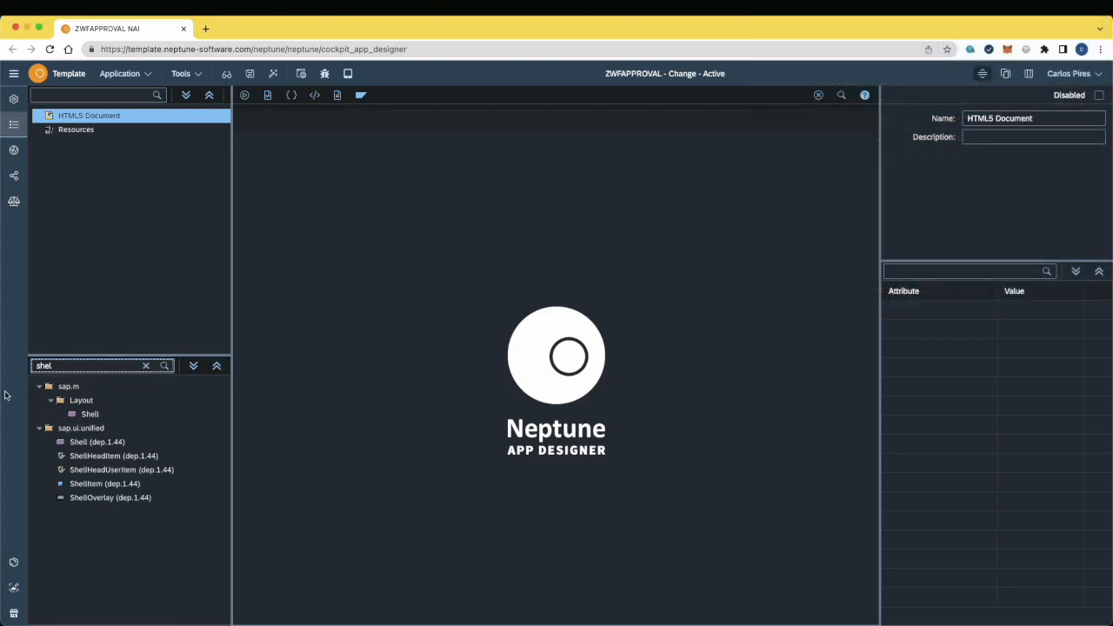
drag(90, 414, 87, 116)
text(split)
drag(100, 415, 106, 133)
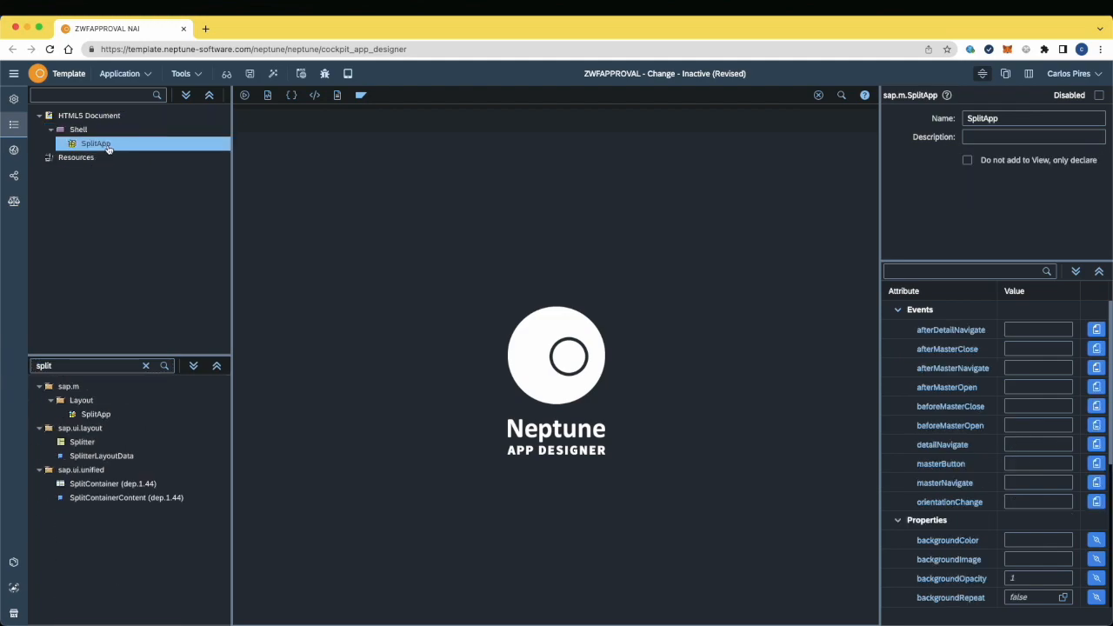
Step: Add two Page components to the SplitApp, the first as Master and the second as Detail
drag(74, 366, 2, 342)
text(page)
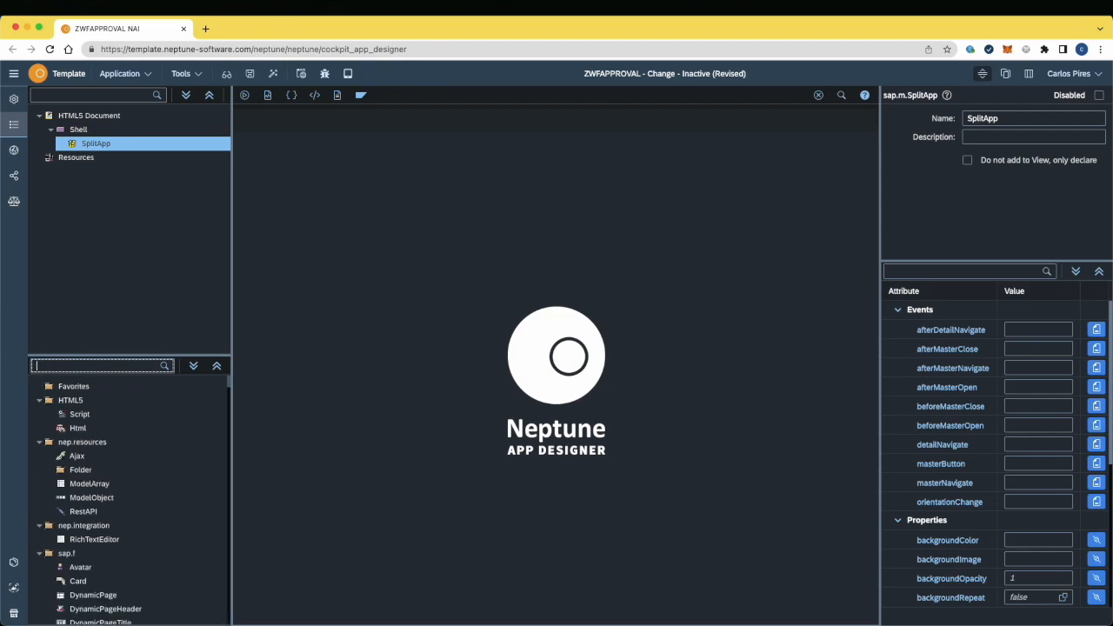
drag(89, 497, 95, 145)
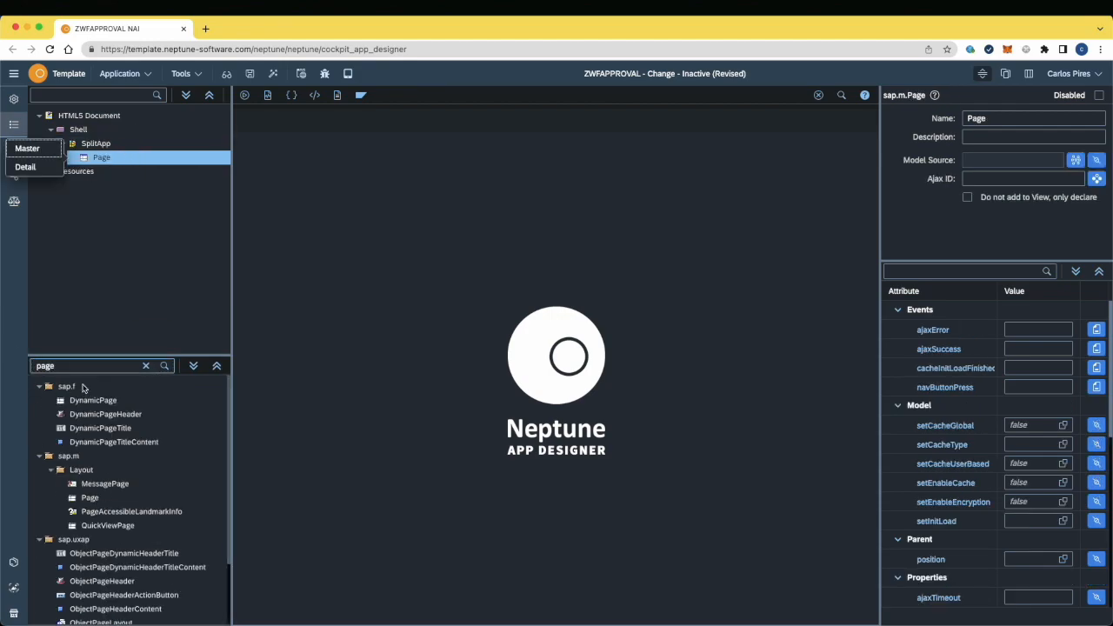
click(27, 149)
drag(84, 494, 96, 144)
click(26, 177)
Step: Rename the master page to oPageMaster and the detail page to oPageEmpty
click(105, 159)
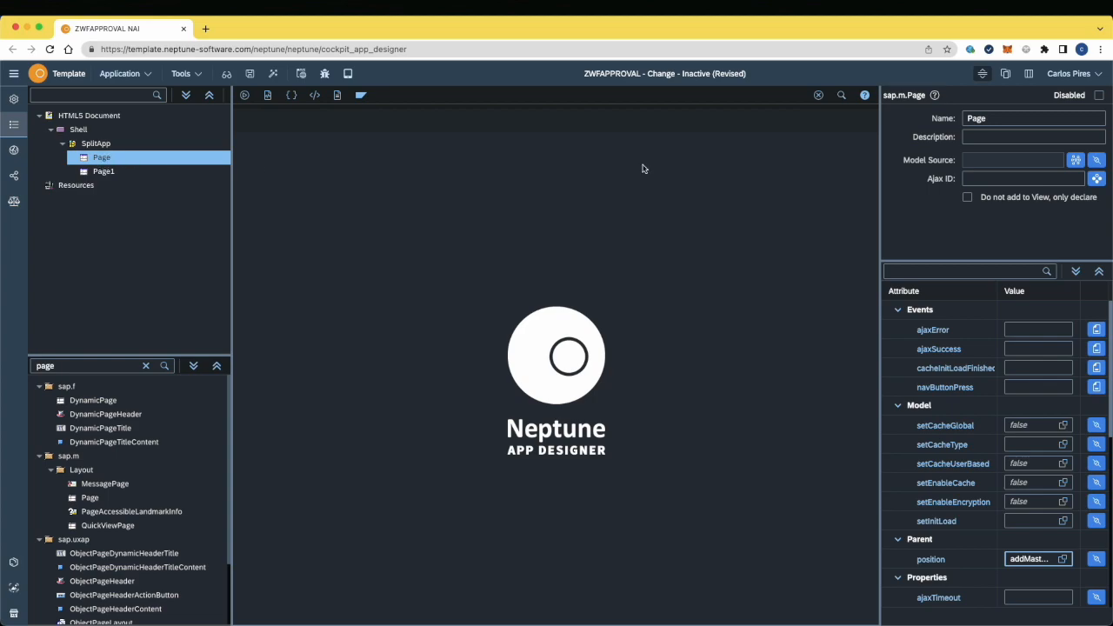
drag(1002, 119, 843, 120)
text(oPageMaster)
click(104, 171)
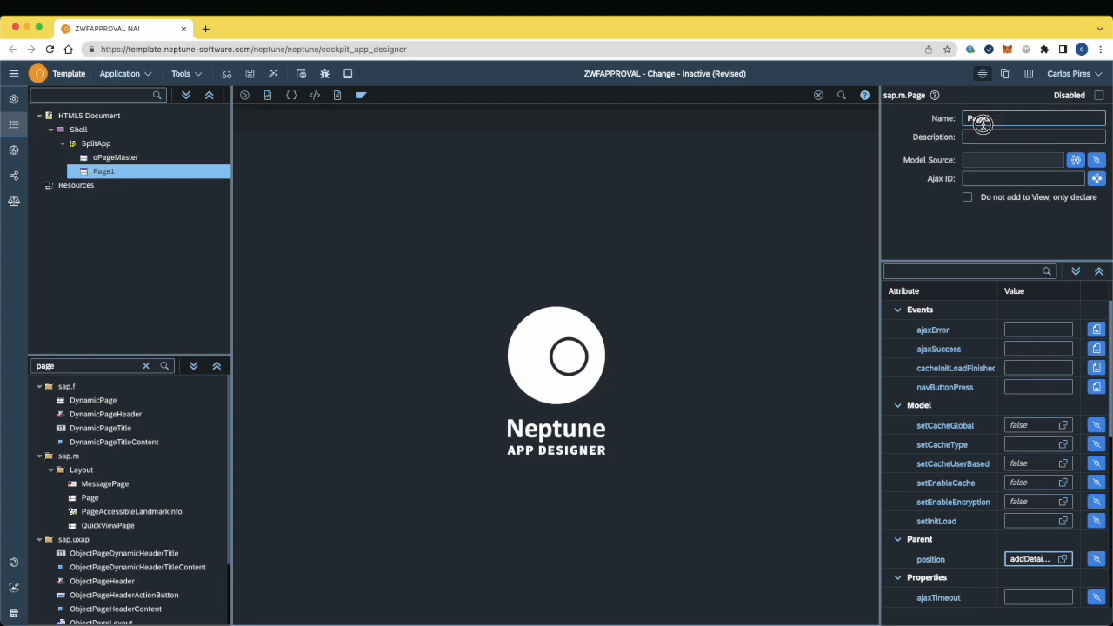
drag(1007, 118, 847, 124)
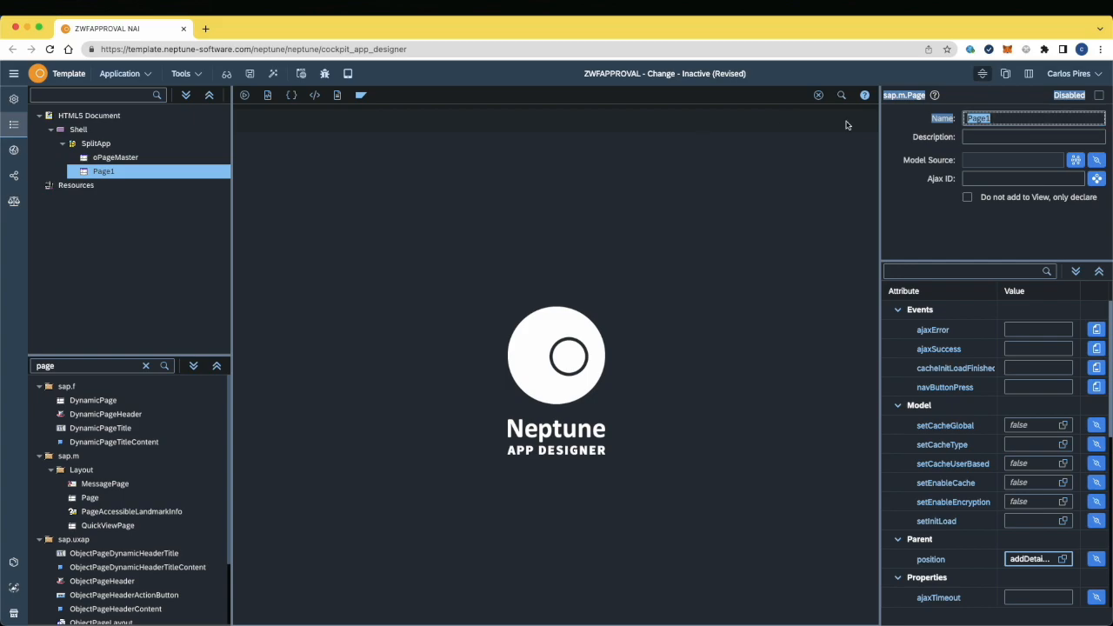
text(Pag)
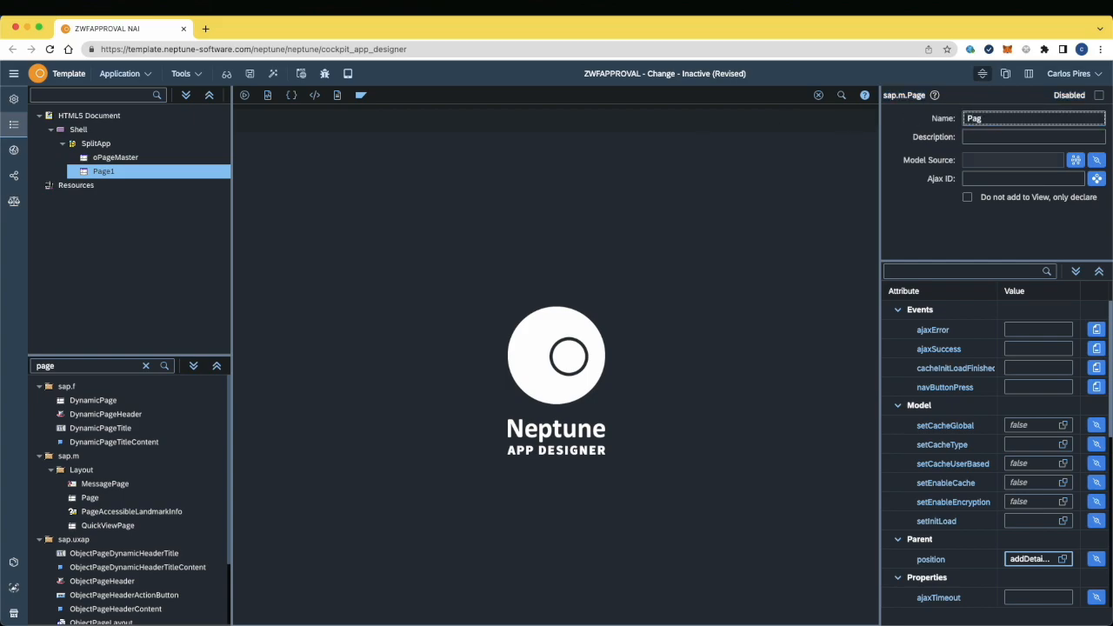
text(eEmpty)
key(Return)
Step: Add another detail Page to the SplitApp and name it oPageDetail
drag(94, 501, 180, 183)
double_click(1013, 123)
text(oPageDet)
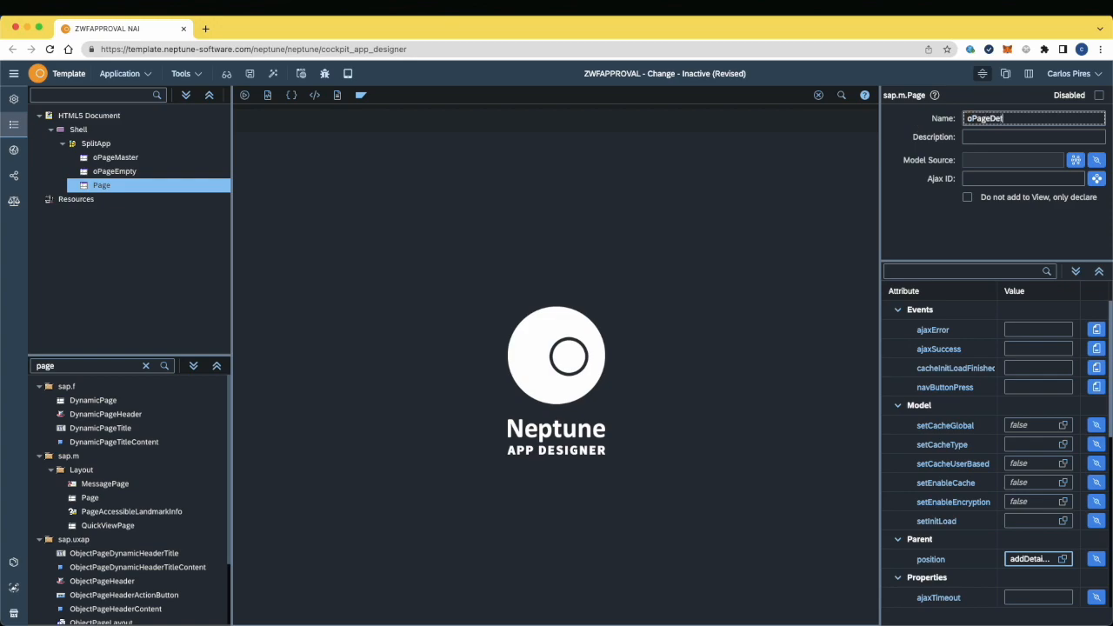
text(ail)
key(Return)
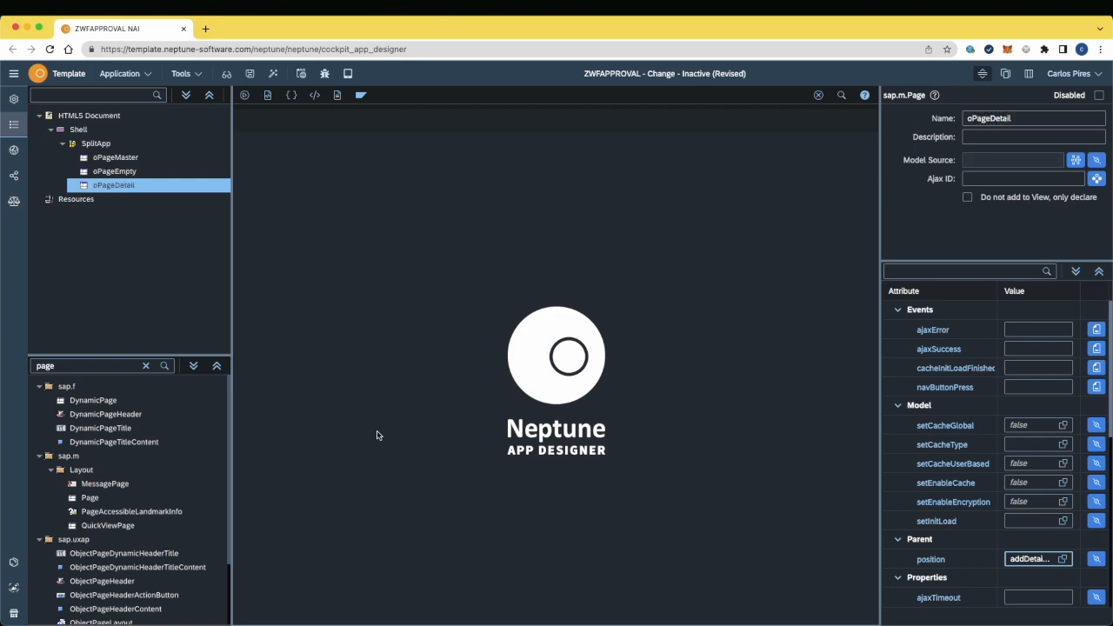
Step: Add a sap.m List to oPageMaster and an ObjectListItem inside that list
click(122, 161)
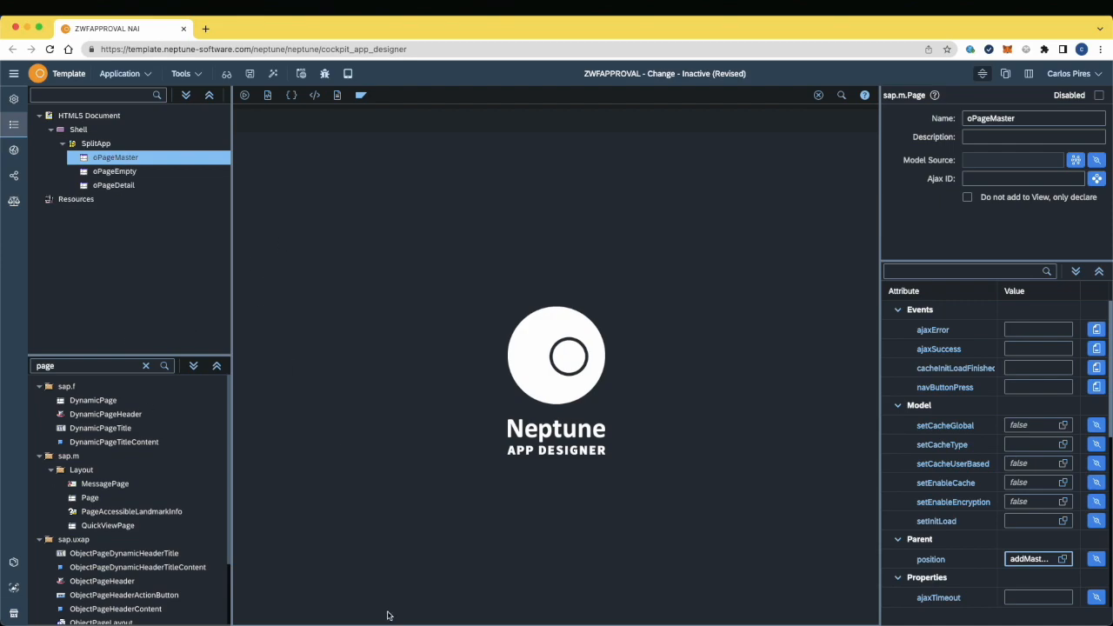
click(146, 365)
text(list)
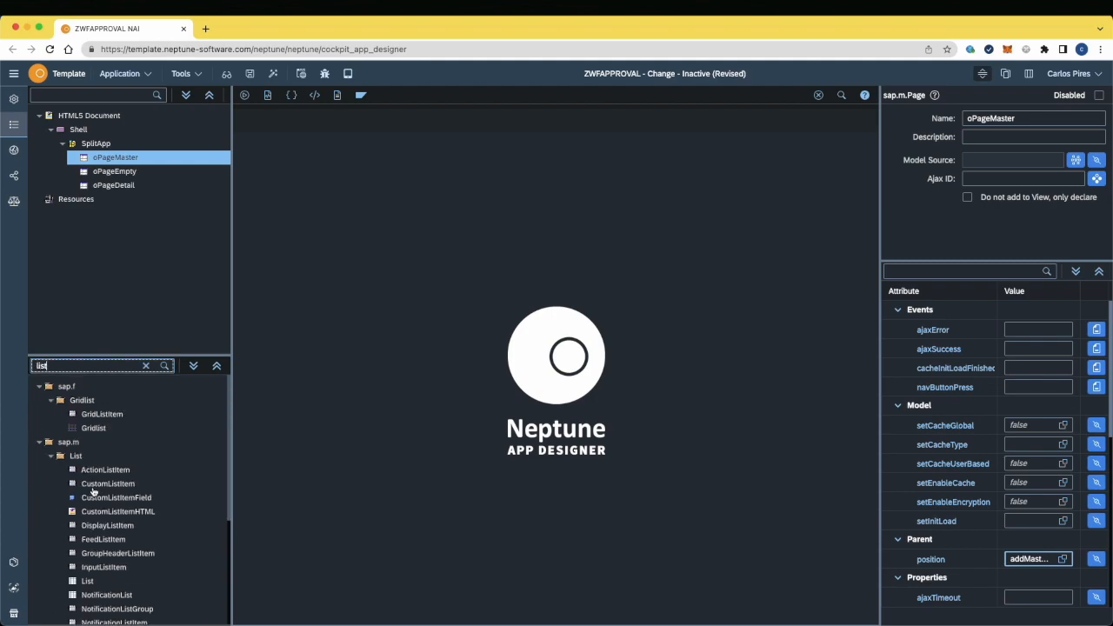
drag(87, 581, 144, 161)
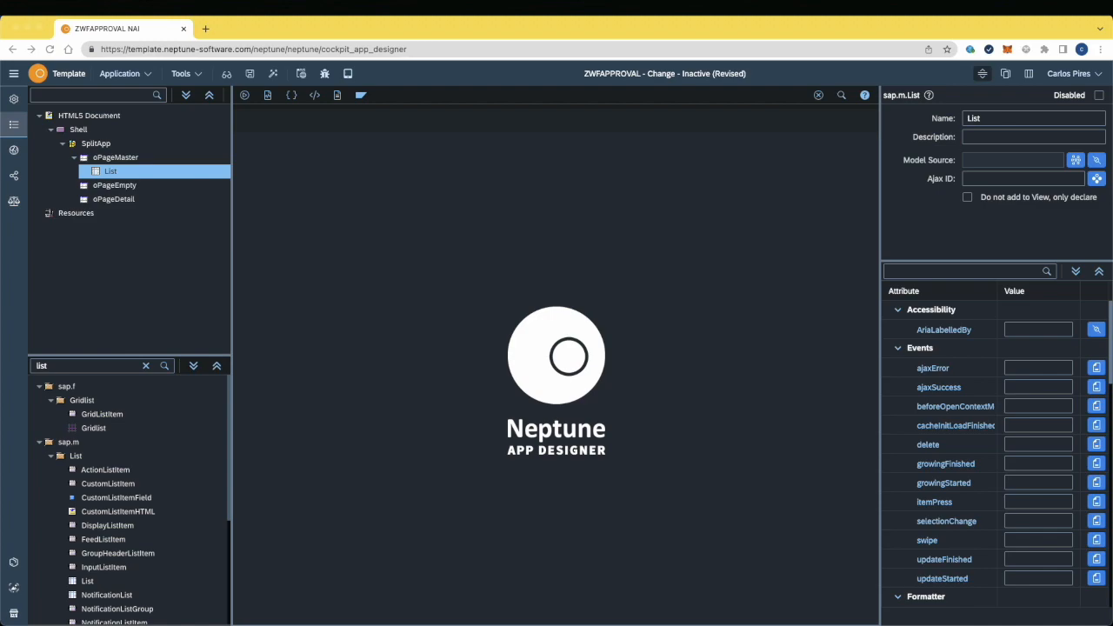
scroll(139, 535, down, 2)
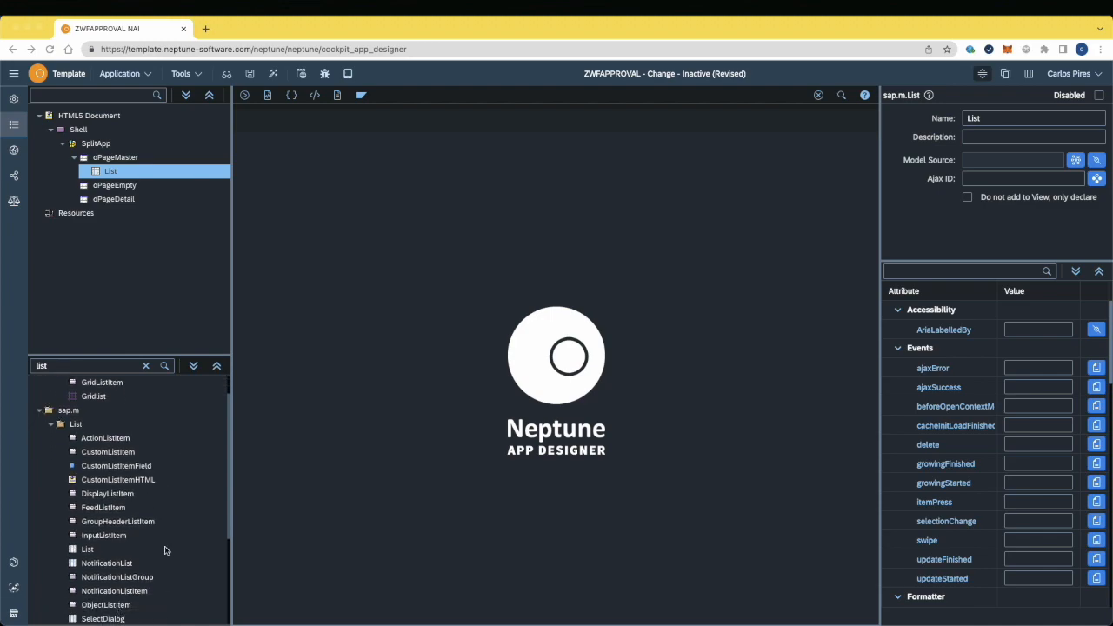
drag(115, 605, 182, 174)
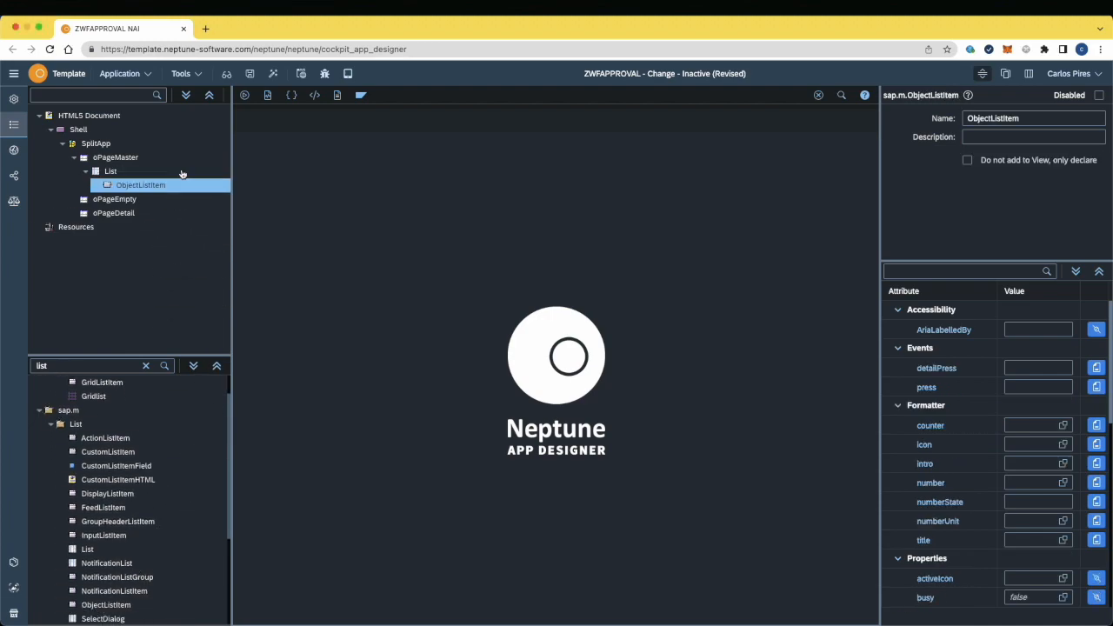
Step: Rename the list to MasterList and its ObjectListItem to MasterItem
click(111, 174)
drag(994, 119, 903, 115)
text(MasterList)
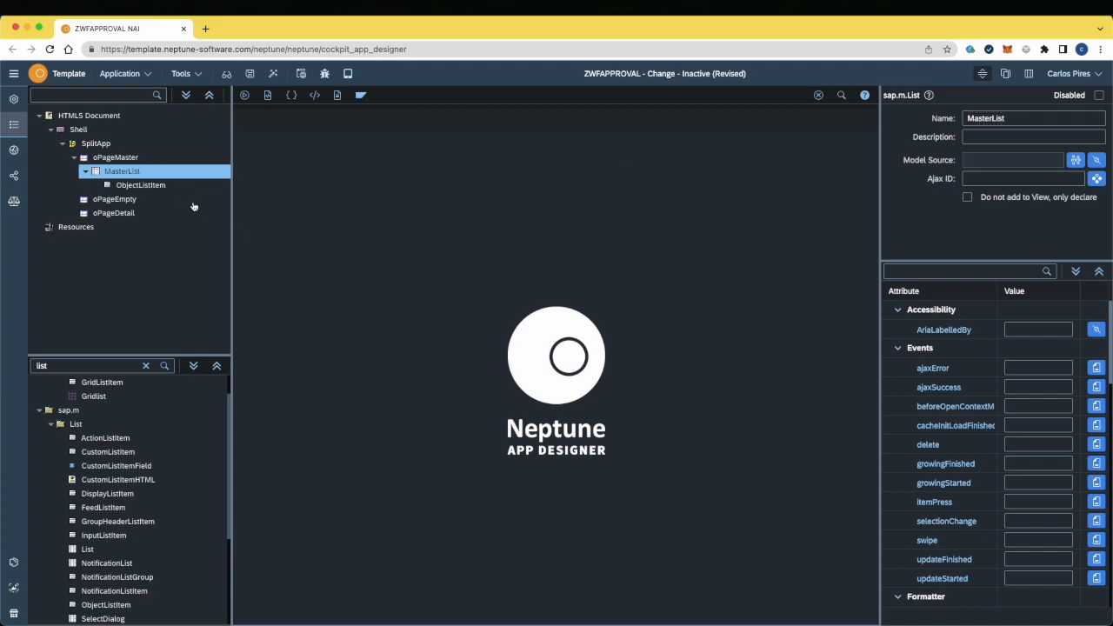
click(162, 186)
drag(1000, 118, 931, 118)
text(MasterItem)
click(596, 197)
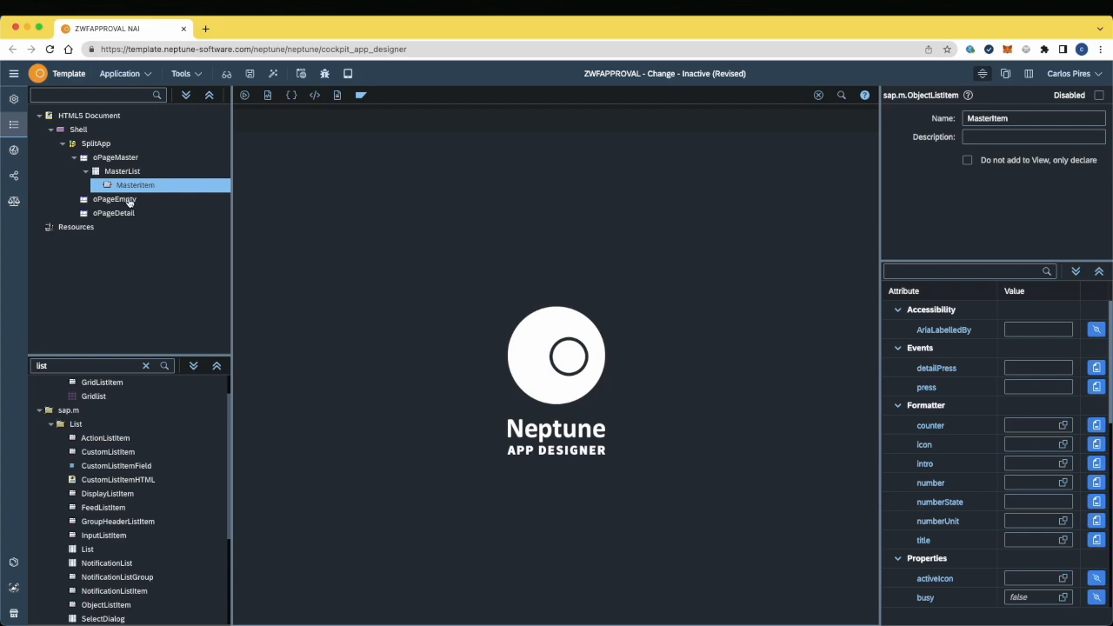
Step: Add a Bar named footerSplitApp to oPageMaster as its footer and place it below MasterList
drag(71, 367, 1, 372)
text(bar)
drag(85, 382, 176, 196)
click(43, 231)
click(75, 158)
drag(111, 172, 108, 201)
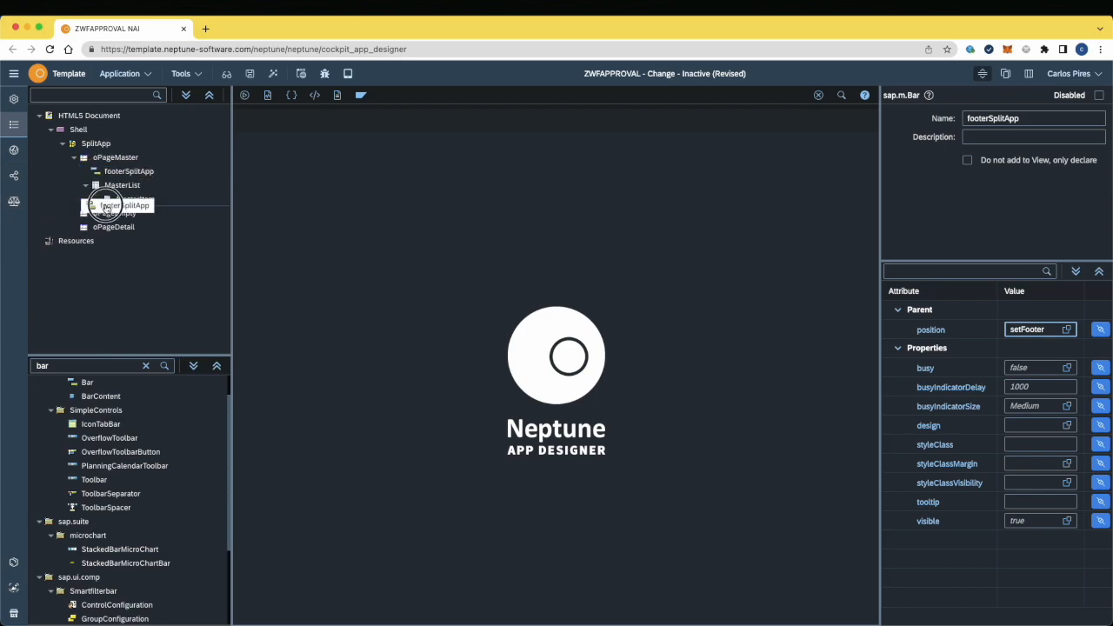
Step: Add a Button component inside the footerSplitApp bar
double_click(65, 366)
text(butt)
drag(79, 415, 126, 209)
click(126, 203)
click(122, 214)
click(99, 202)
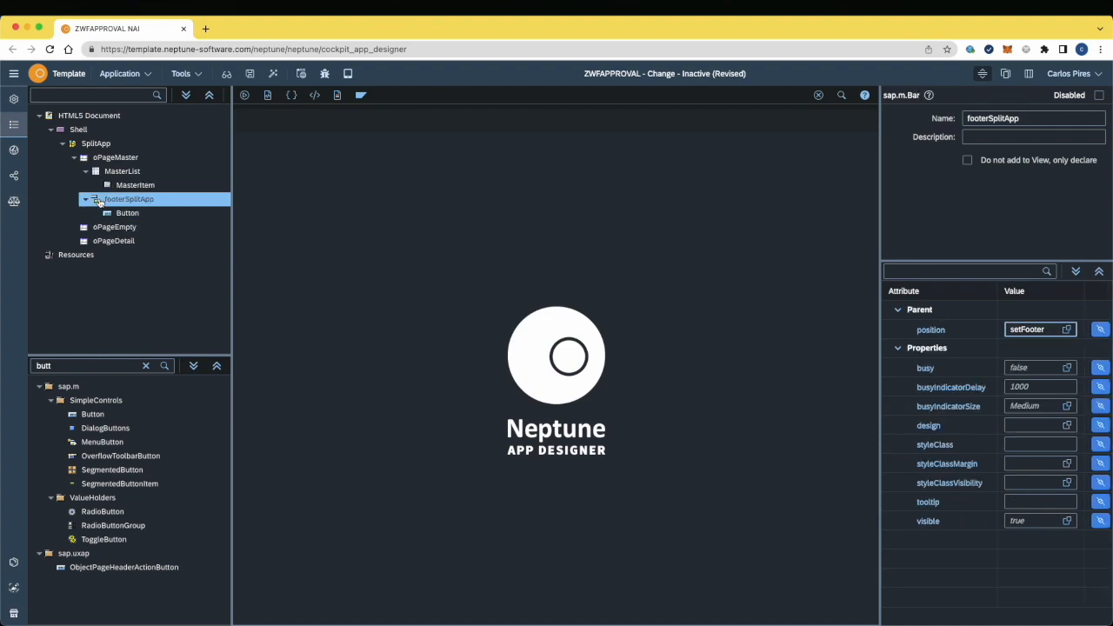
Step: Add a BarContent in the Left position to the footerSplitApp bar and nest the Button inside it
click(121, 213)
click(146, 365)
text(barc)
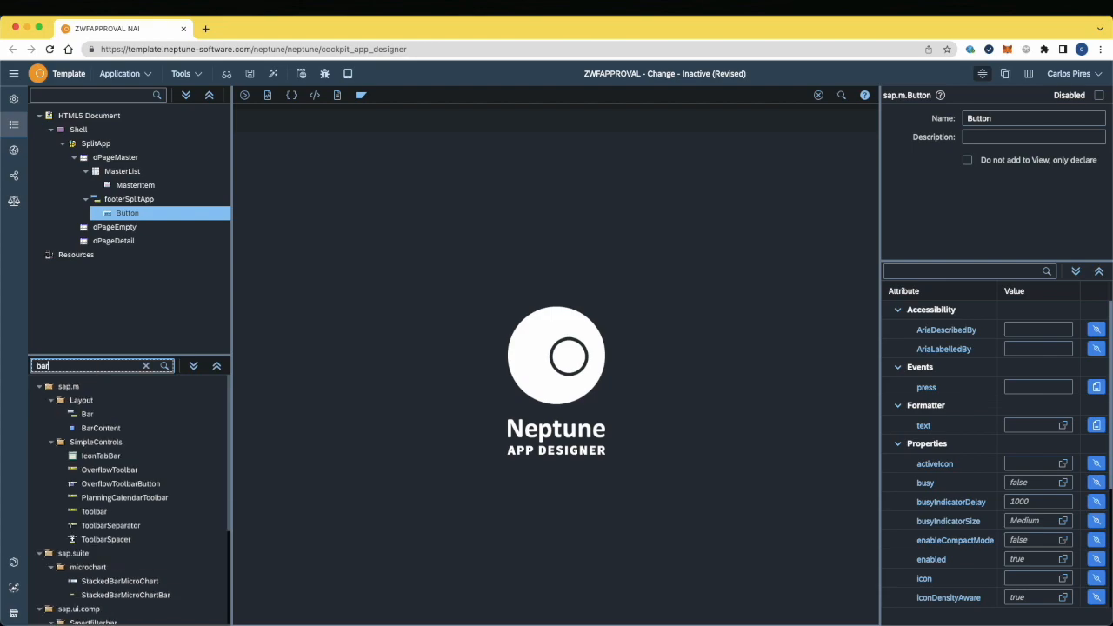
drag(102, 414, 193, 202)
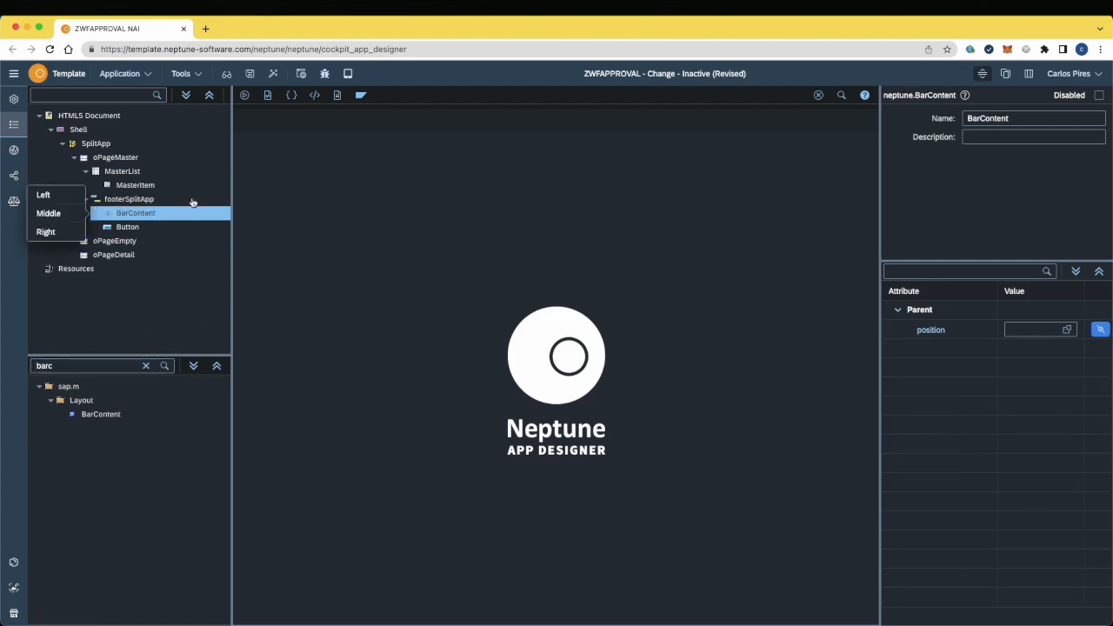
click(44, 195)
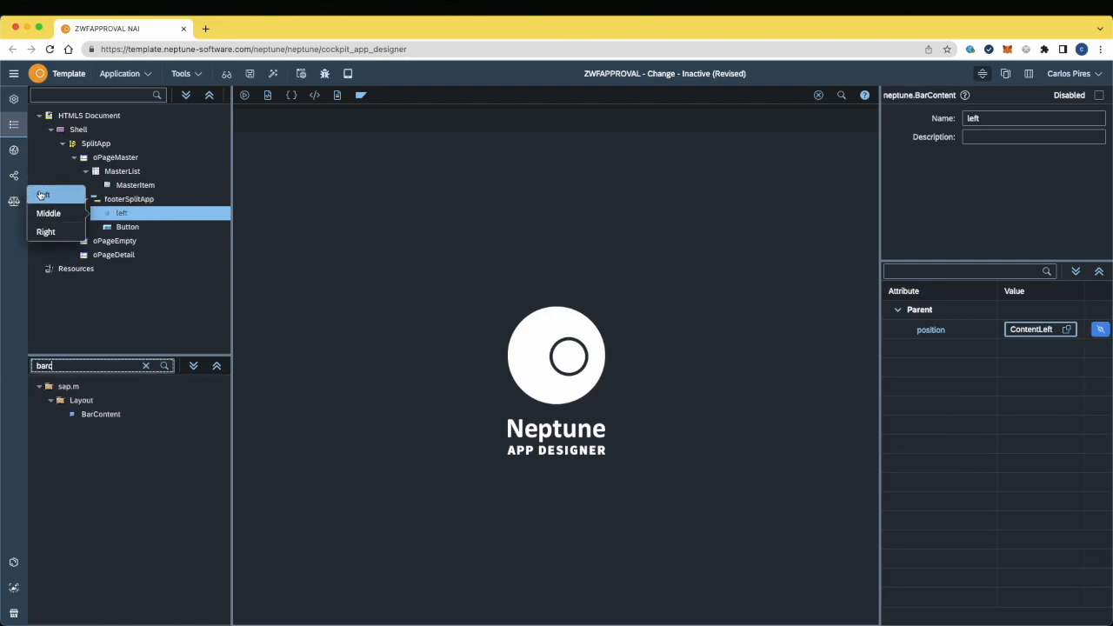
click(146, 228)
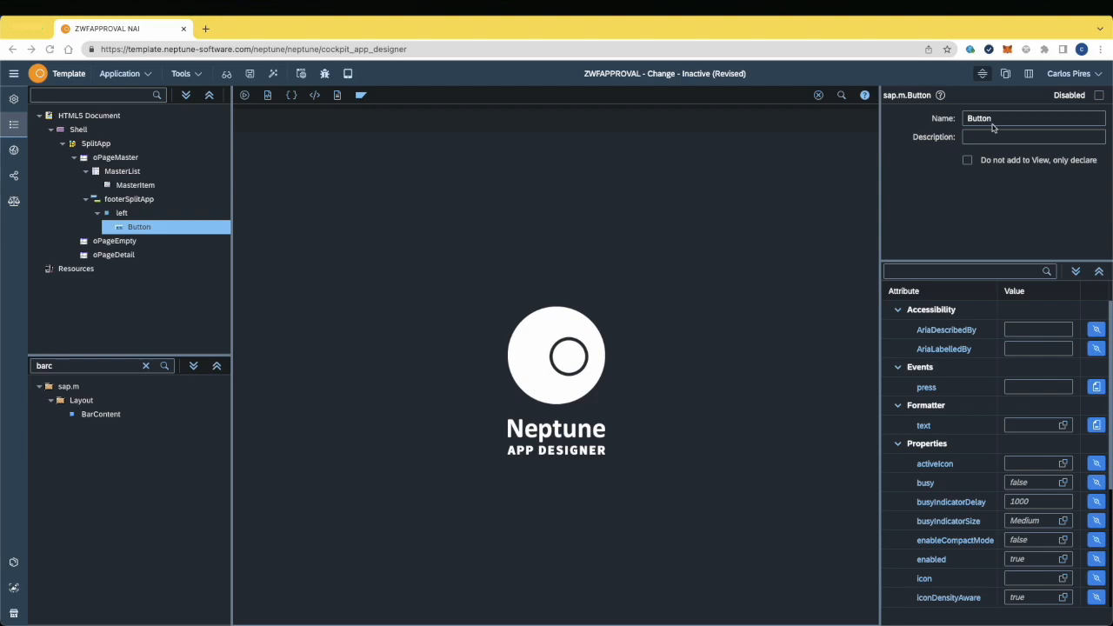
Step: Rename the footer bar's Button to oButtonRefresh
double_click(991, 119)
text(c)
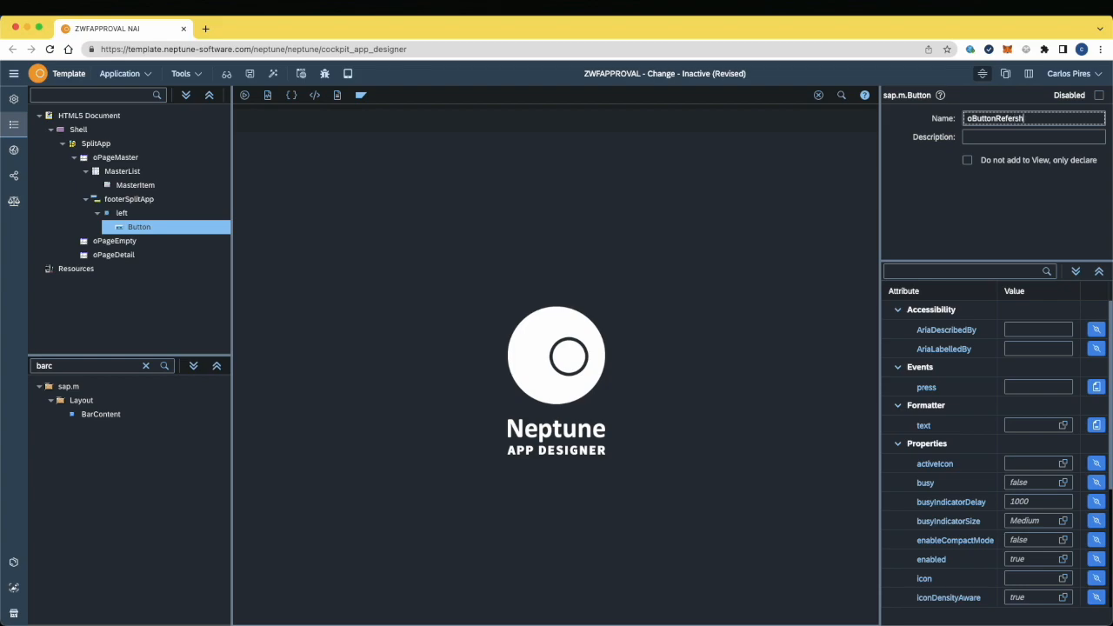
key(BackSpace)
key(BackSpace)
key(BackSpace)
key(BackSpace)
text(re)
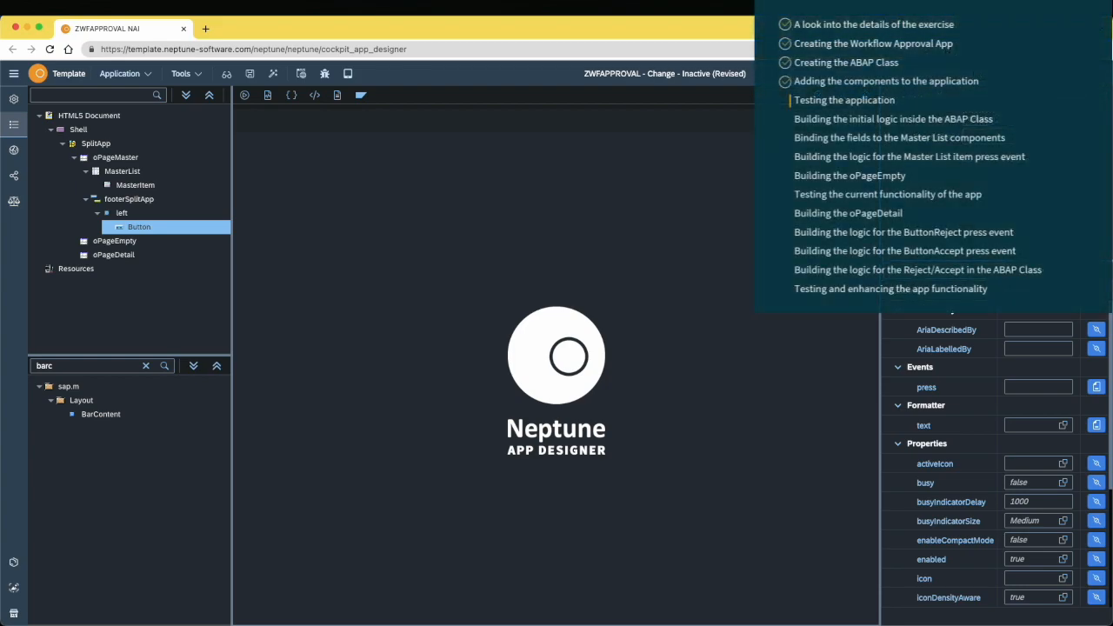
key(Return)
Step: Activate the ZWFAPPROVAL application and open its preview
click(124, 171)
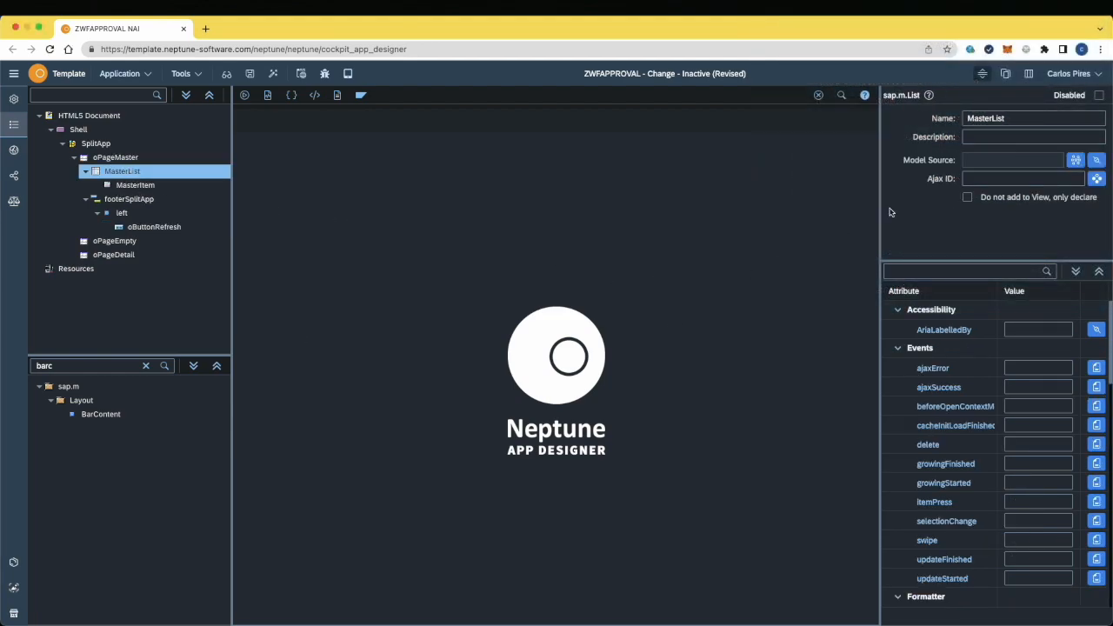
click(273, 73)
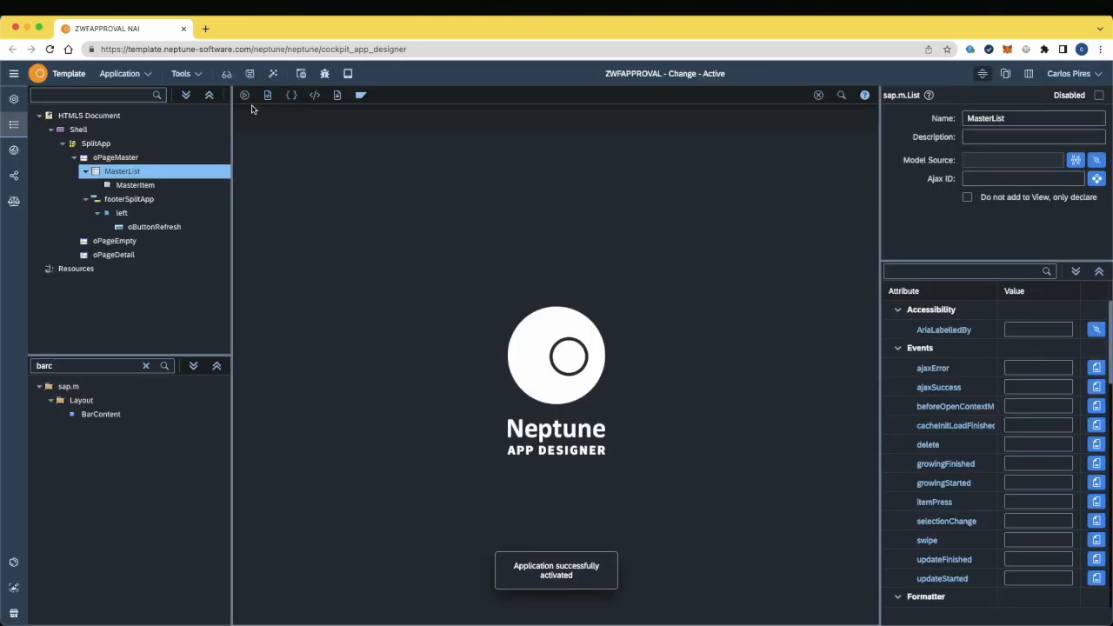
click(244, 95)
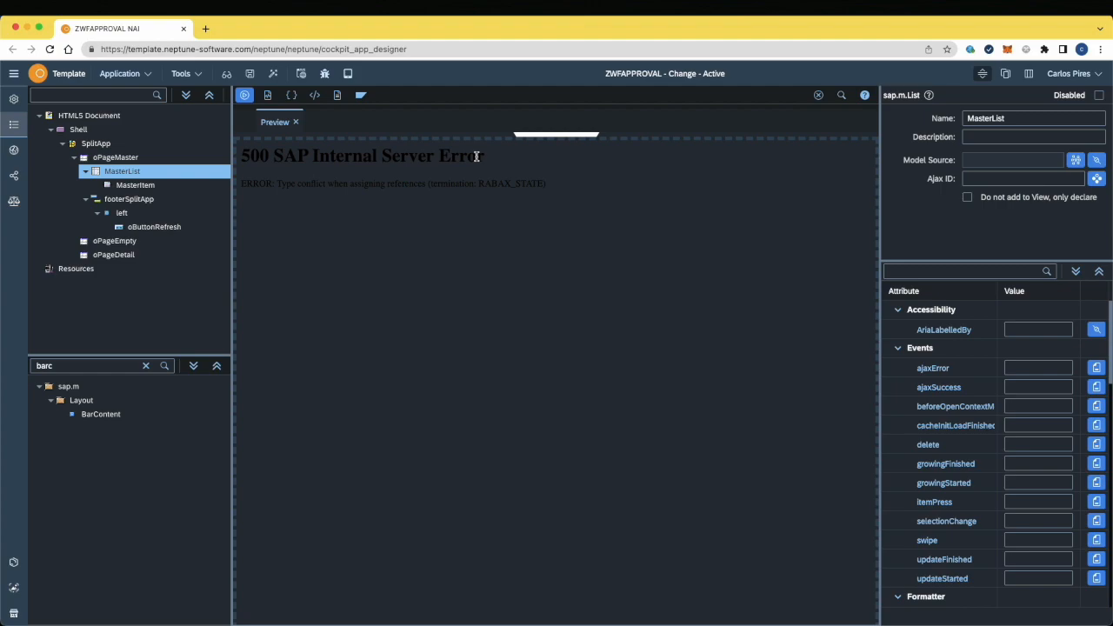
Step: Activate the class ZCL_WFAPPROVAL in Eclipse, and return to App Designer to activate the application again
key(ctrl+Right)
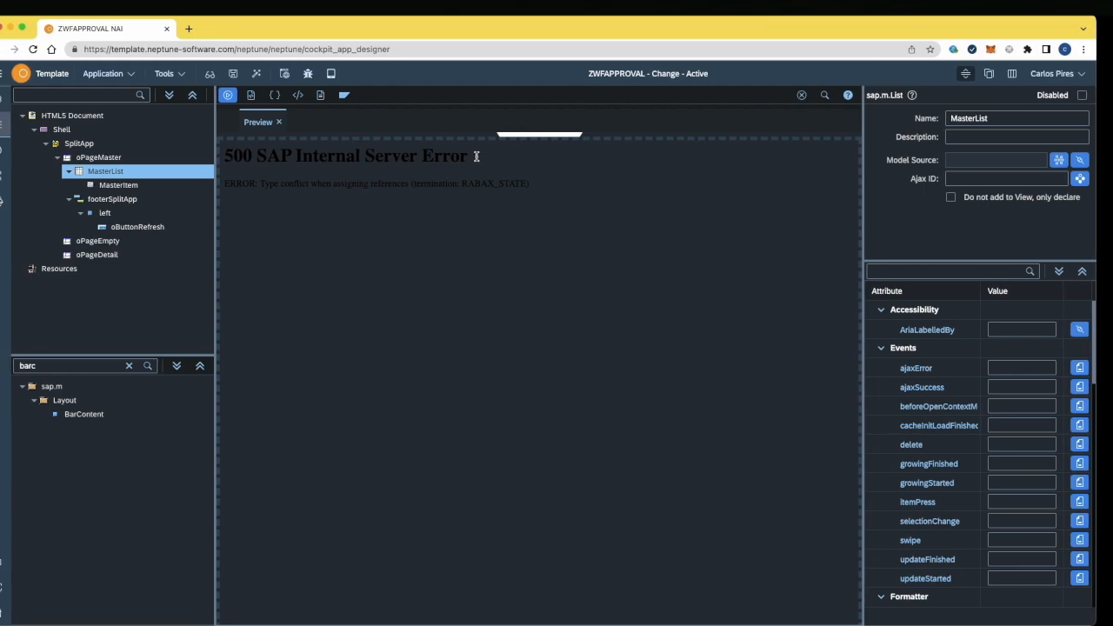
click(139, 40)
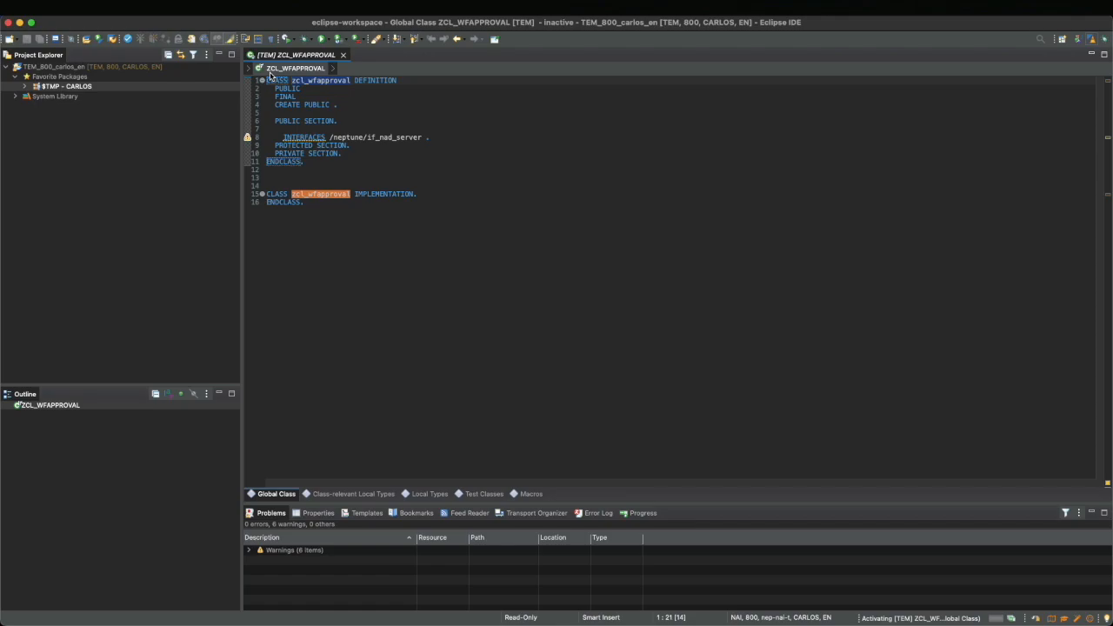
key(ctrl+Left)
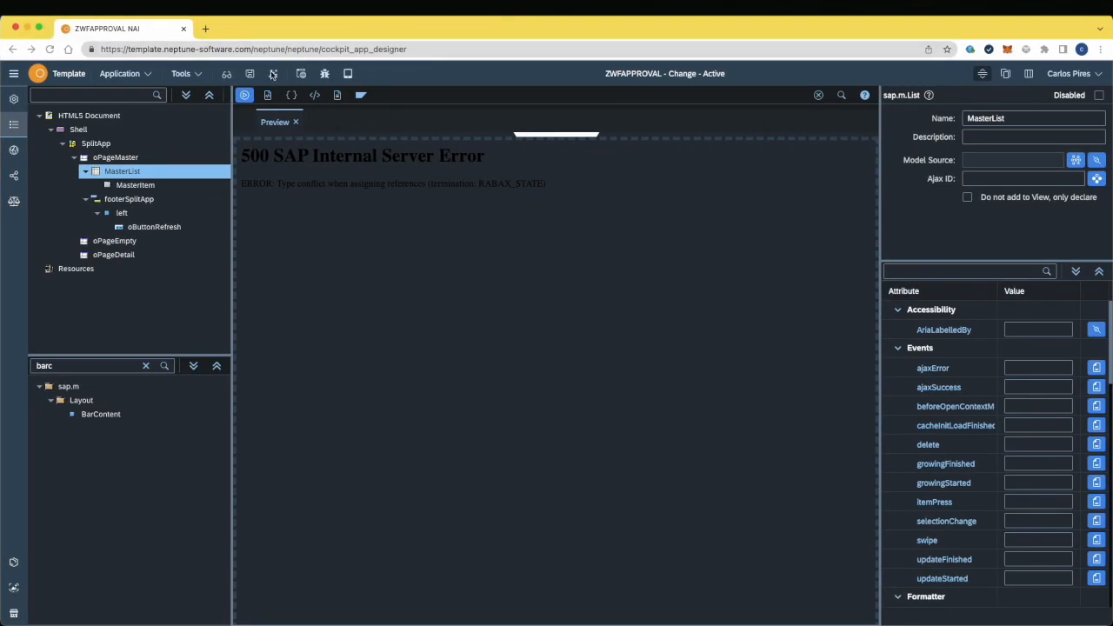
click(272, 74)
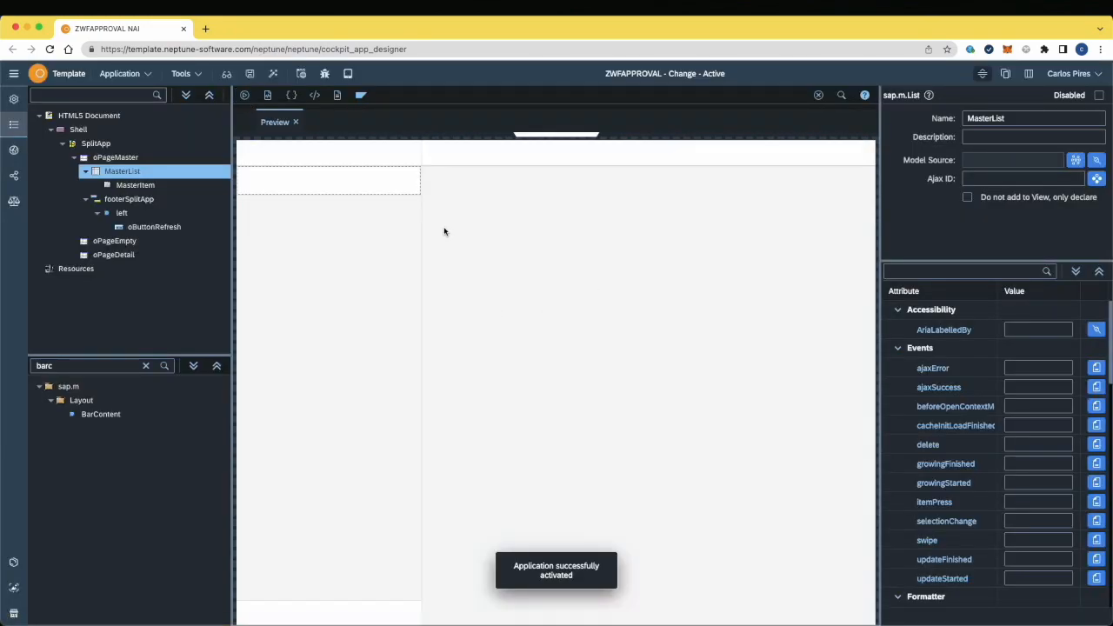
Step: Set the icon of oButtonRefresh to the refresh icon from sap-icons and activate the application
click(299, 192)
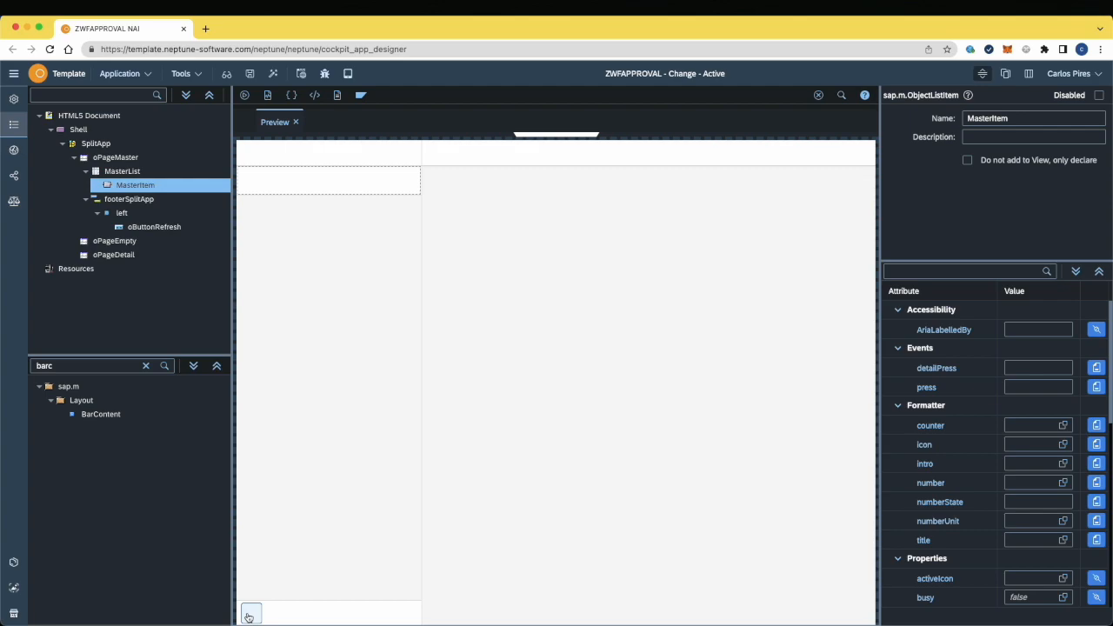
click(179, 241)
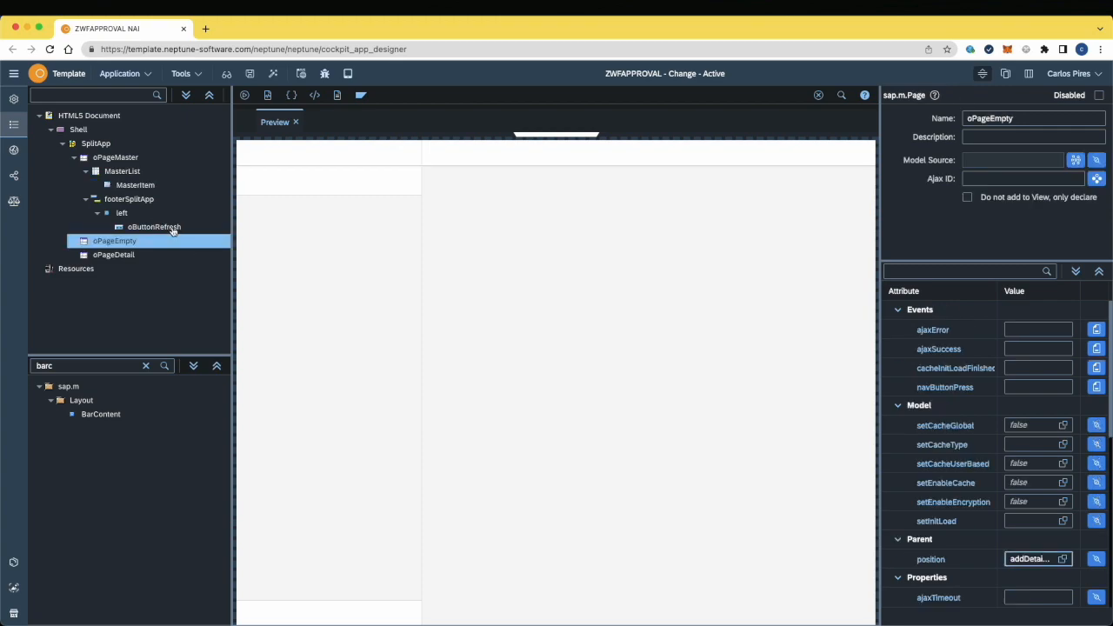
click(174, 228)
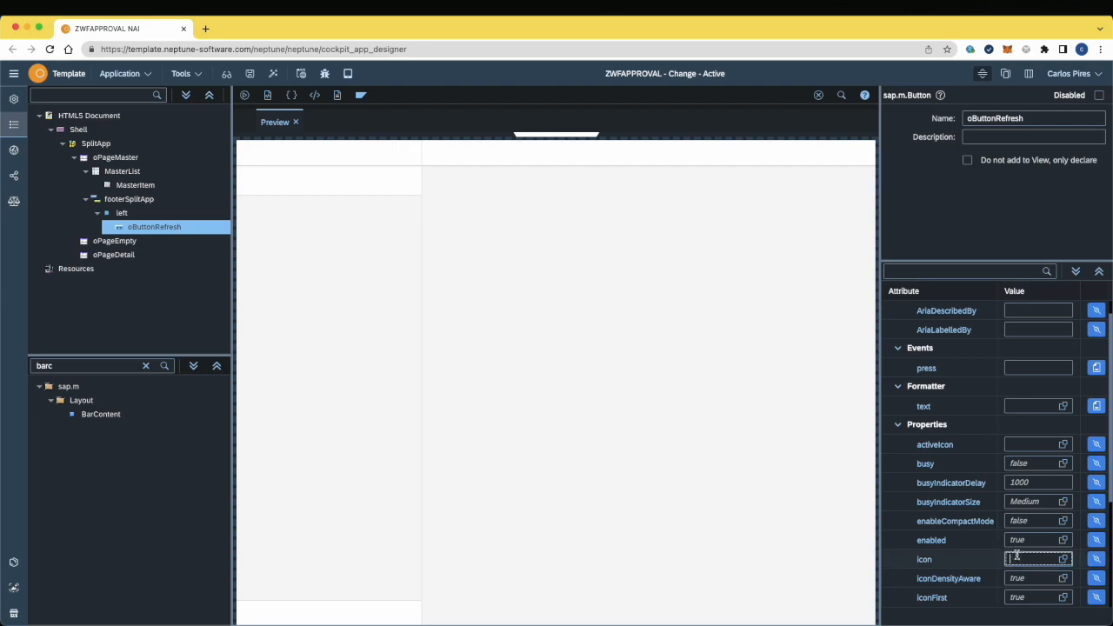
click(1063, 559)
text(e)
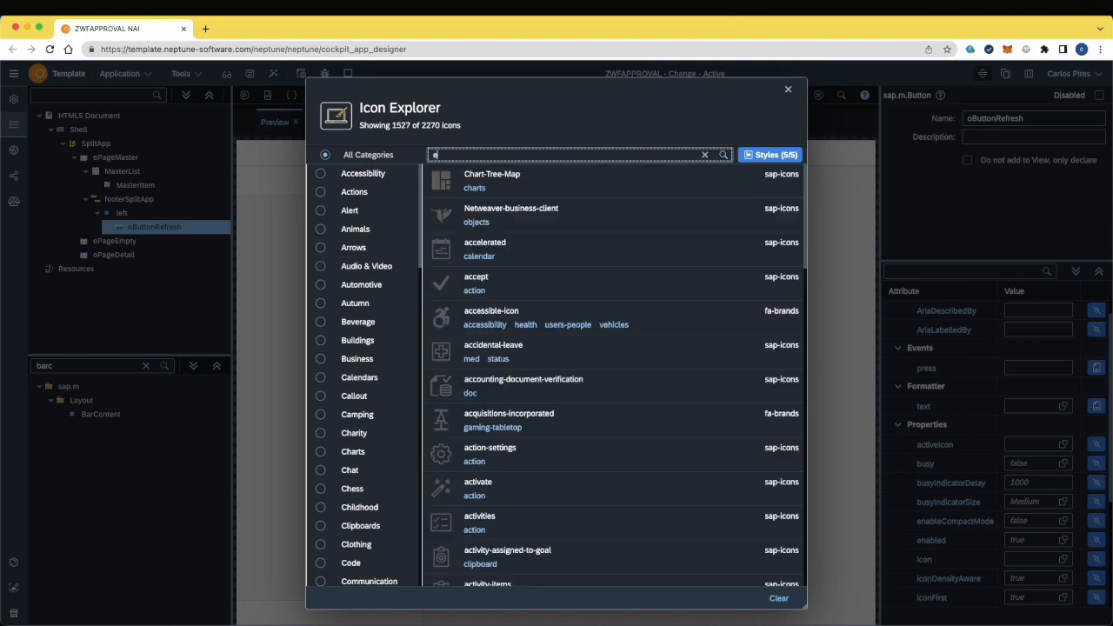
text(ef)
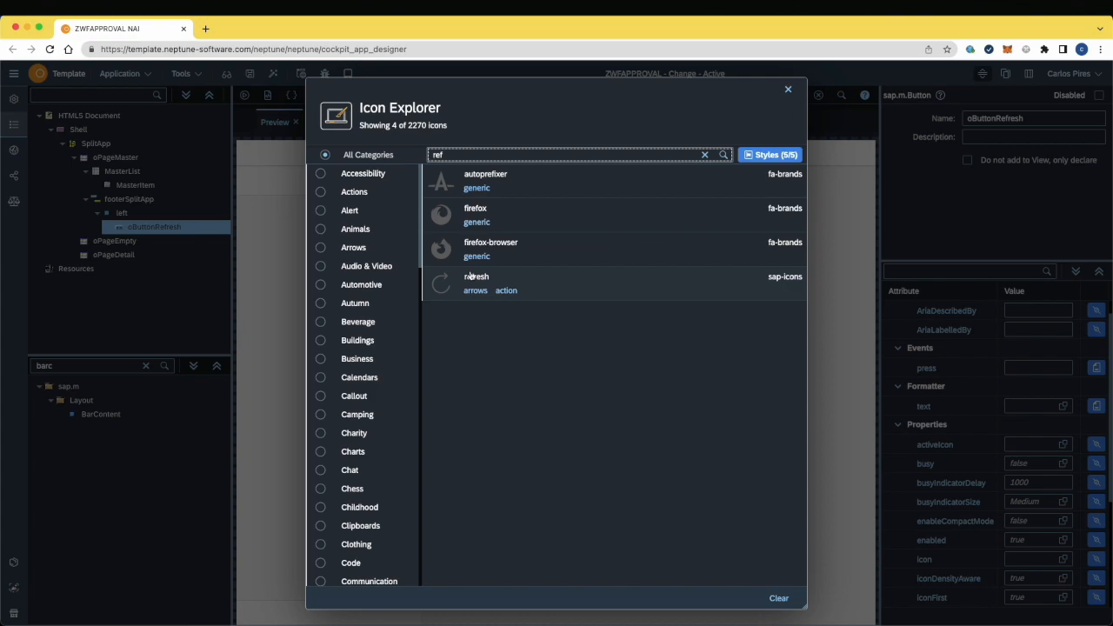
click(470, 276)
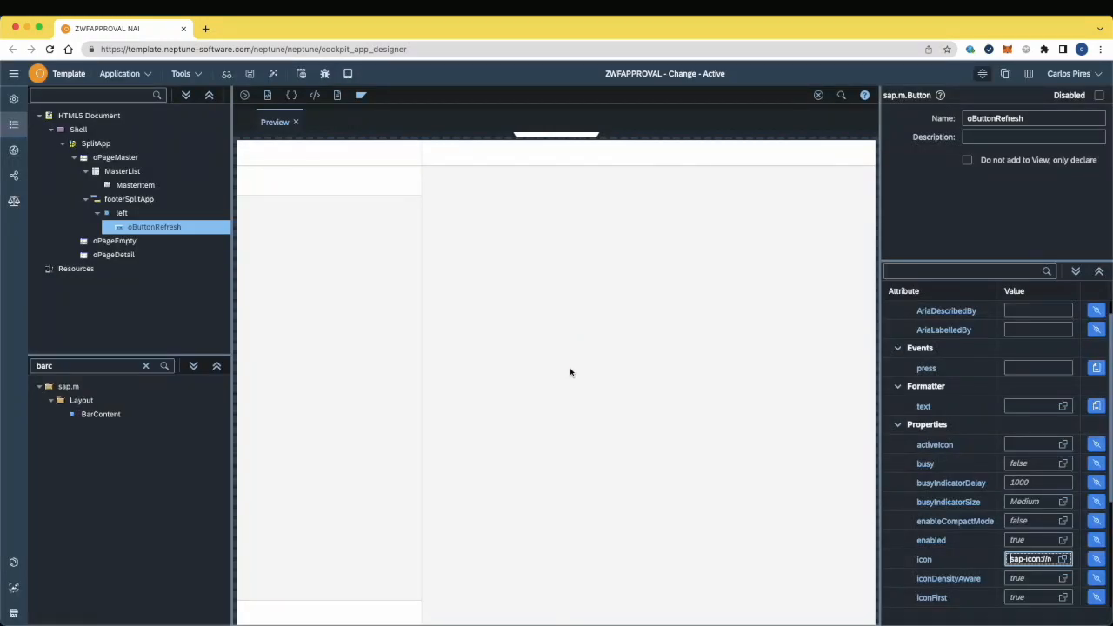
click(272, 74)
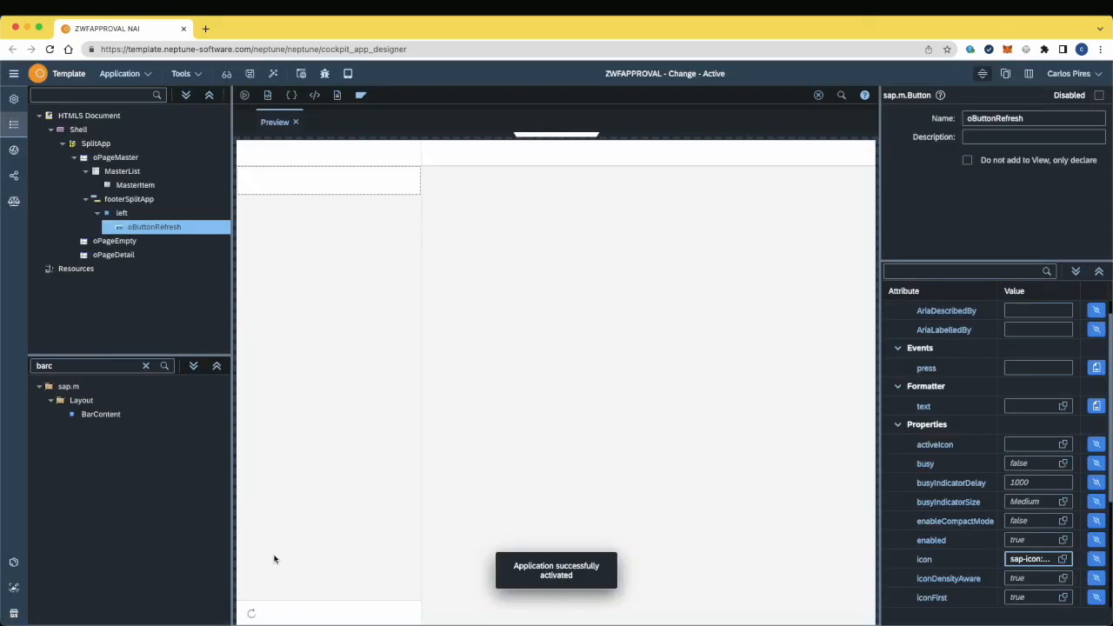
Step: Switch to Eclipse and declare type ty_equipment_inspection plus data gs_approval, gs_inspection and gt_approval in the class's public section, below the INTERFACES line
click(323, 183)
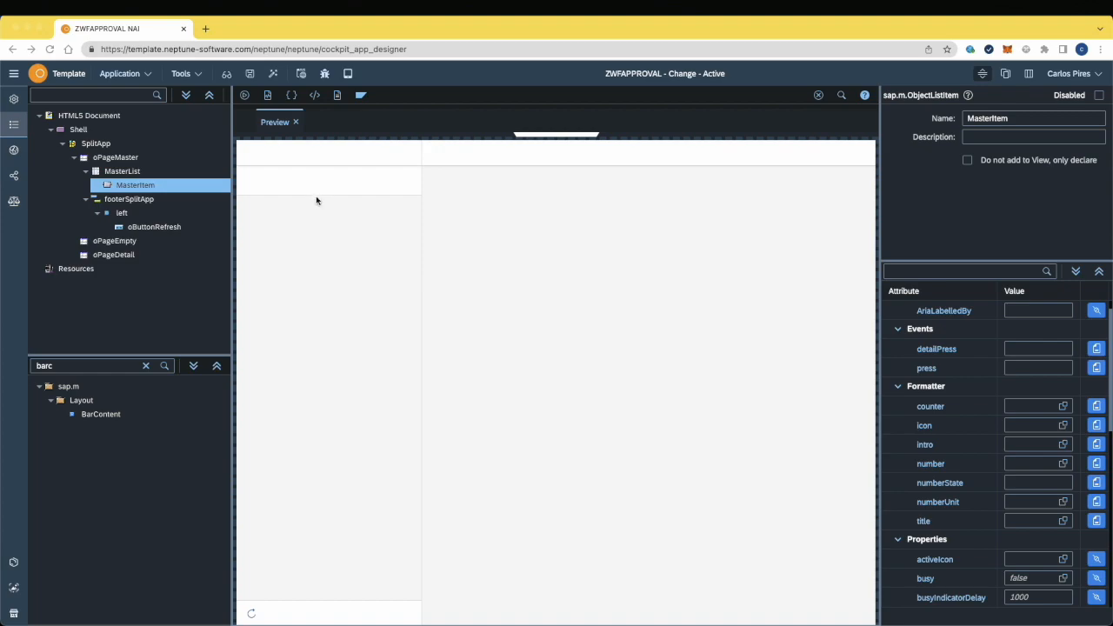
click(111, 176)
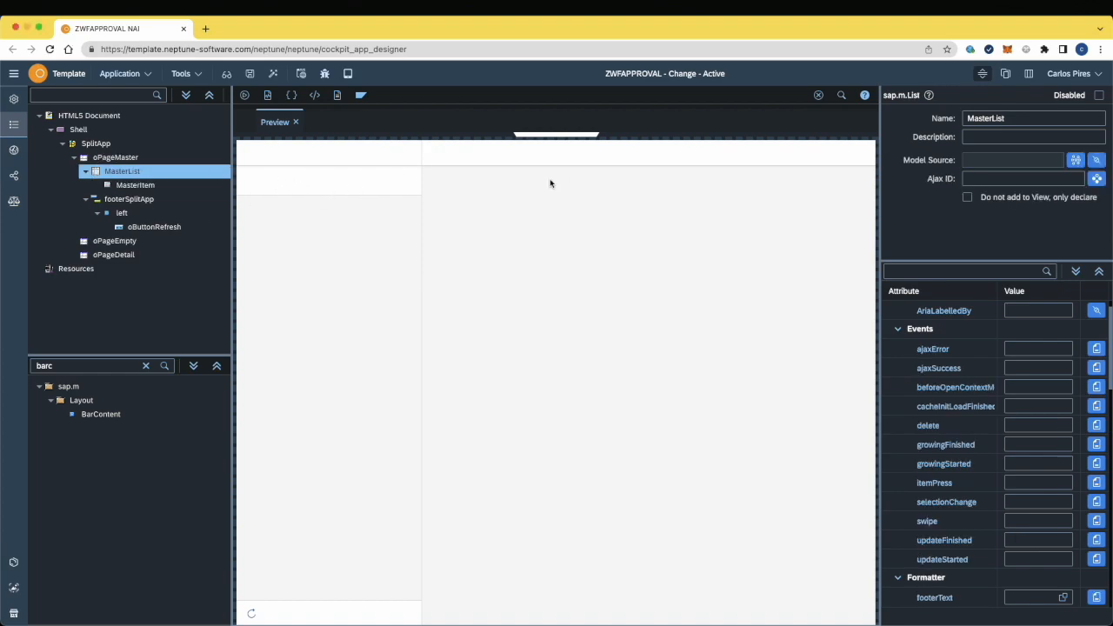
key(ctrl+Left)
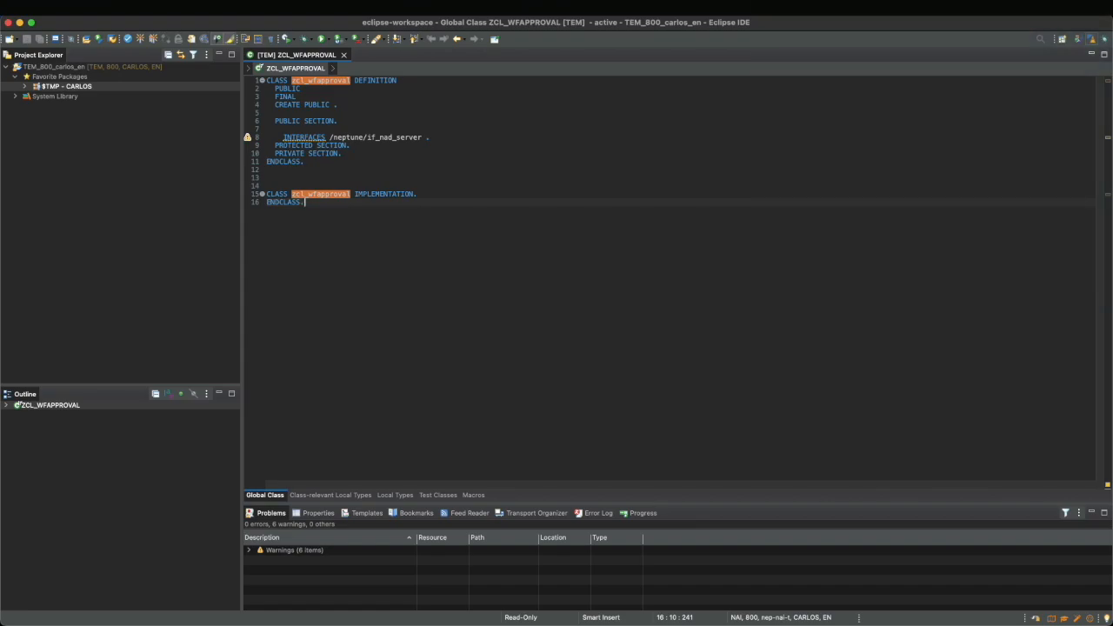
key(super+Tab)
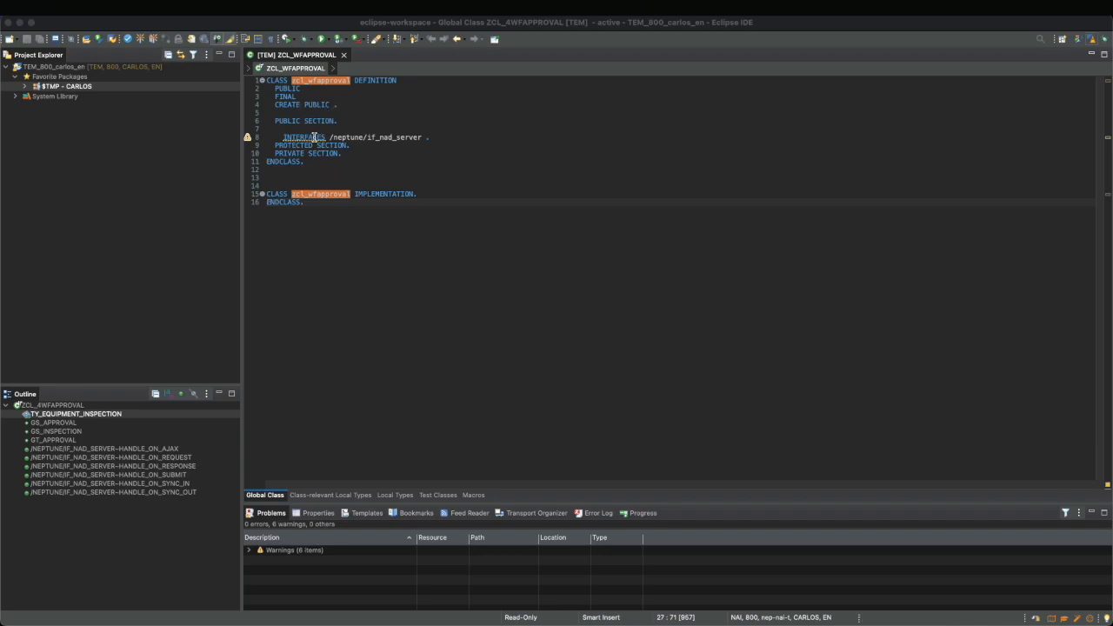
click(447, 135)
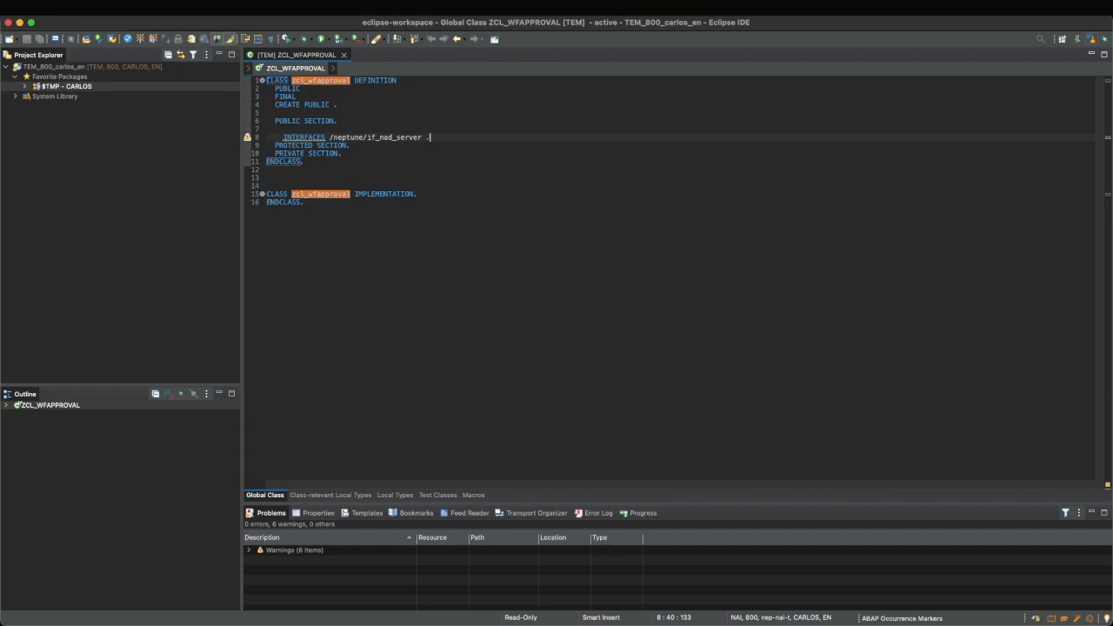
text(TYPES: BEGIN OF ty_equipment_inspection,             part_number TYPE zinspections-part_number,             counter TYPE zinspections-counter,             employeeid TYPE zinspections-employeeid,             employeename TYPE zinspections-employeename,             status TYPE zinspections-status,             equipment_barcode_scan TYPE zinspections-equipment_barcode_scan,             comments TYPE zinspections-comments,             attachments TYPE zinspections-attachments,             signature TYPE zinspections-signature,             name TYPE zequipment-name,             days_until_check TYPE zequipment-days_until_check,             latitude TYPE zequipment-latitude,             longitude TYPE zequipment-longitude,            END OF ty_equipment_inspection.      DATA: gs_approval TYPE ty_equipment_inspection,           gs_inspection TYPE zinspections ,           gt_approval TYPE STANDARD TABLE OF ty_equipment_inspection..)
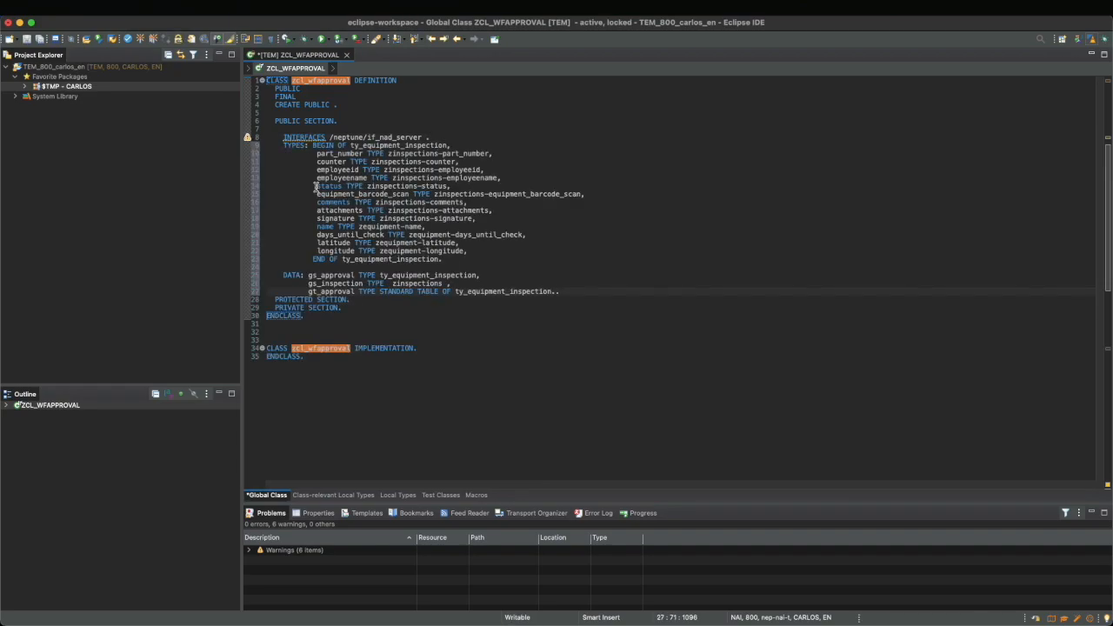
Step: Review the new type and data declarations in ZCL_WFAPPROVAL and activate the class
click(342, 153)
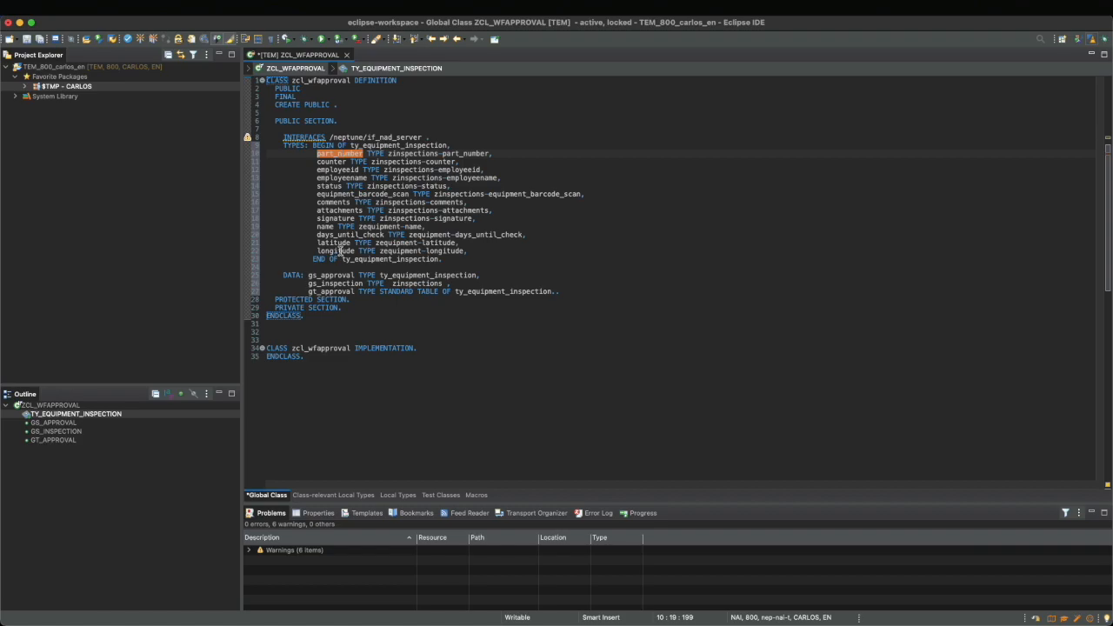
click(331, 275)
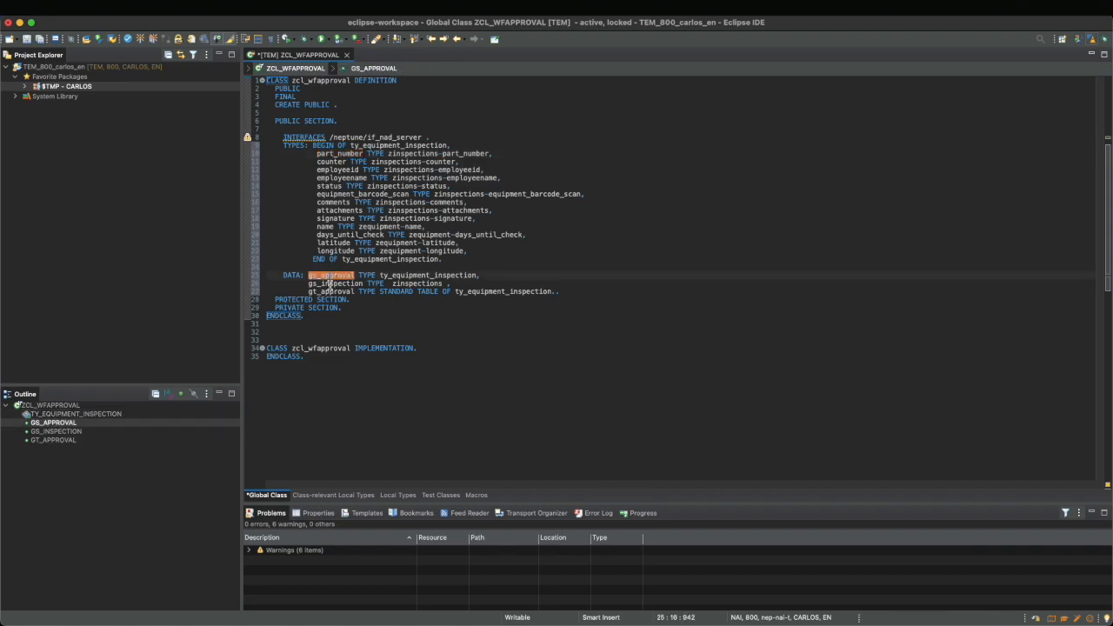
click(333, 284)
key(Down)
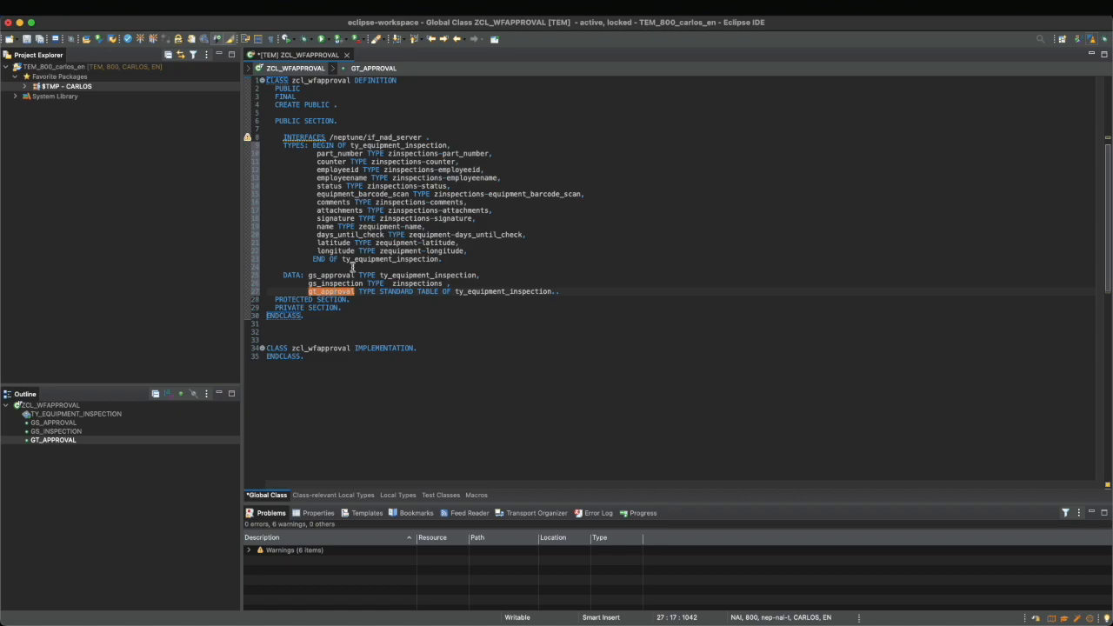
click(140, 41)
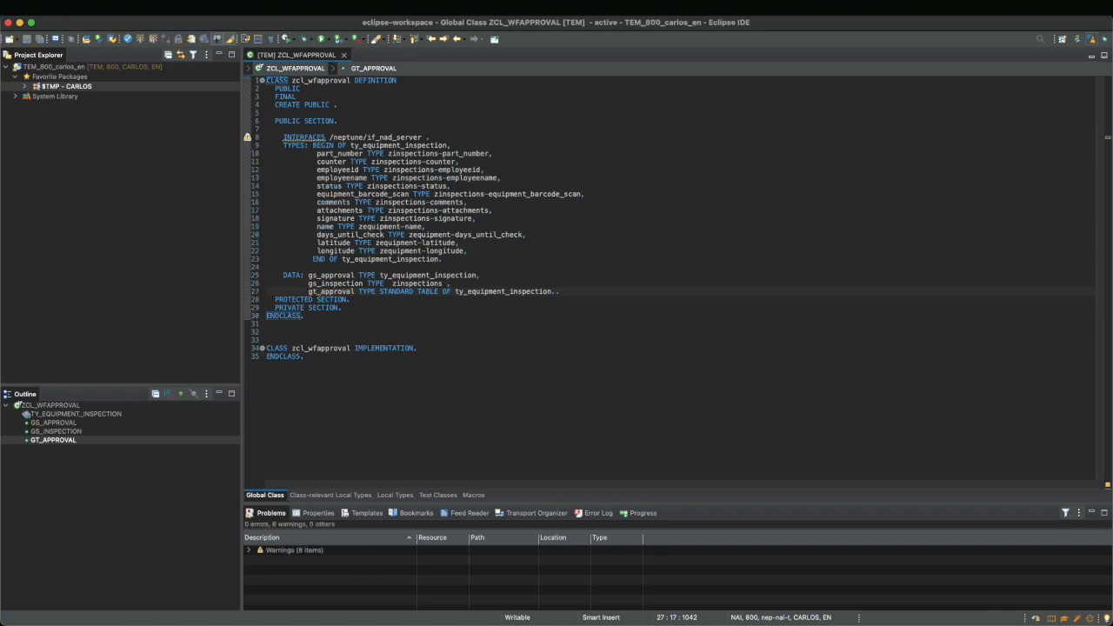
Step: Insert four blank lines in the class implementation and generate the unimplemented methods of the /neptune/if_nad_server interface with the quick fix
click(427, 348)
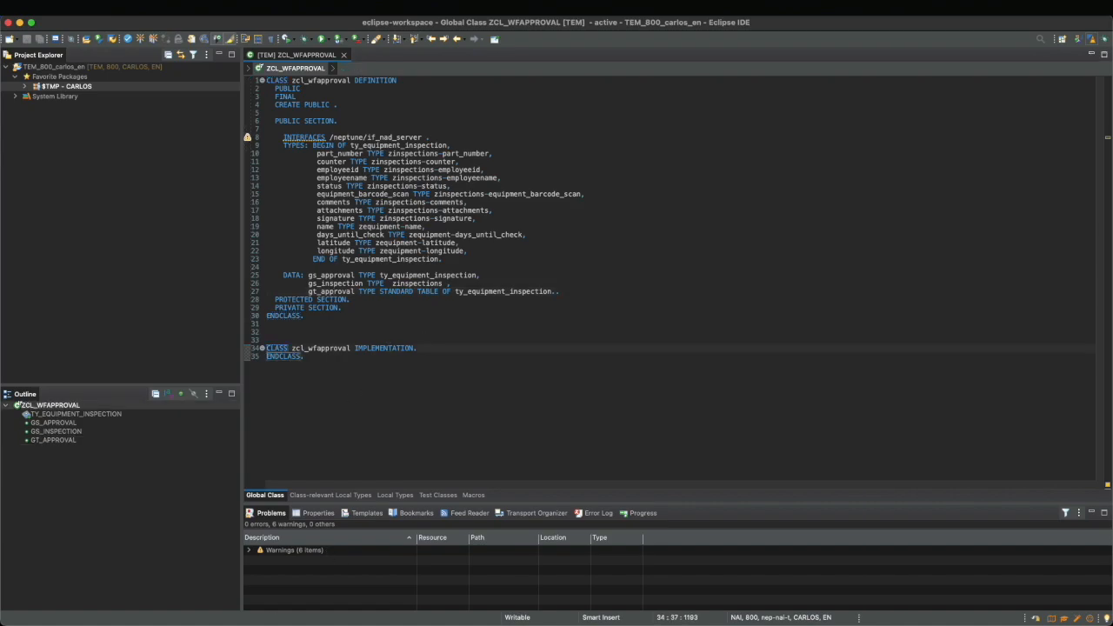
key(Return)
key(Return)
key(Return)
key(Return)
right_click(316, 141)
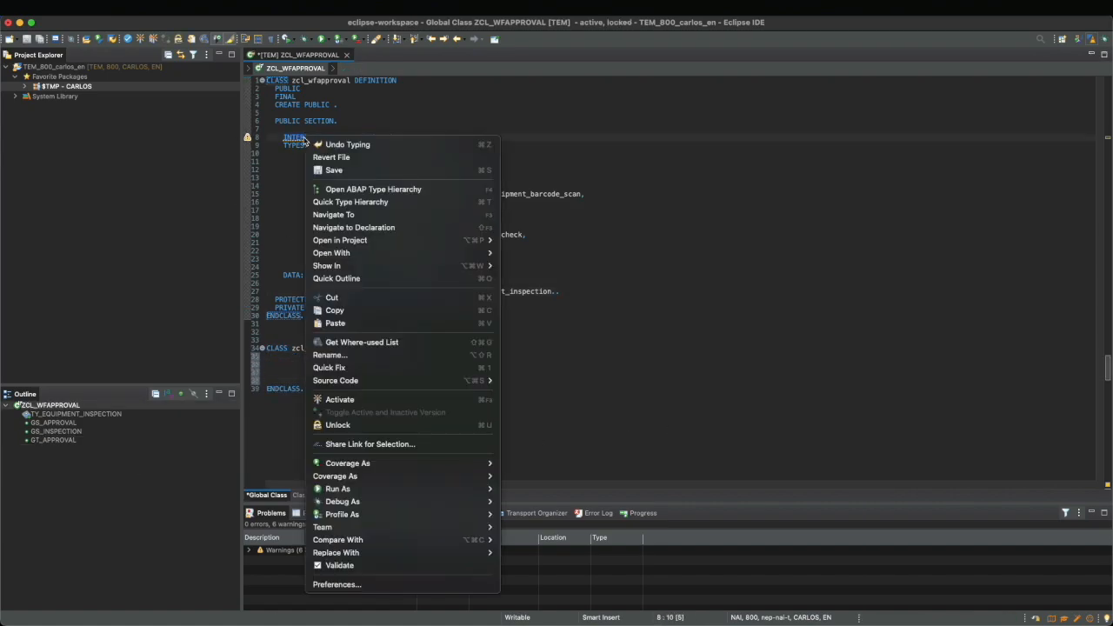
click(350, 371)
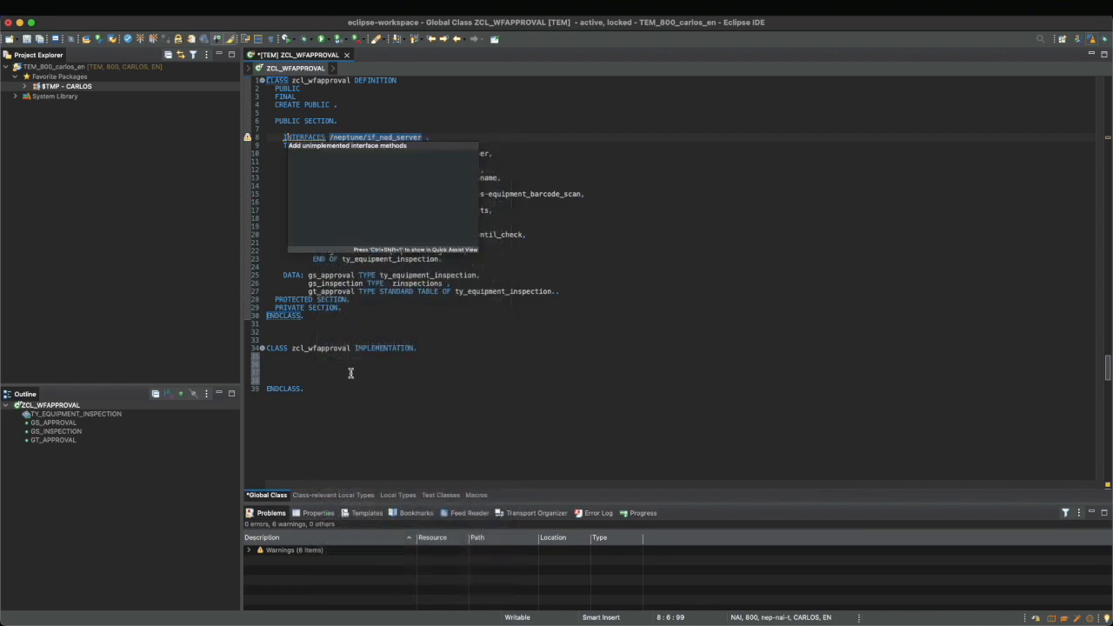
key(Return)
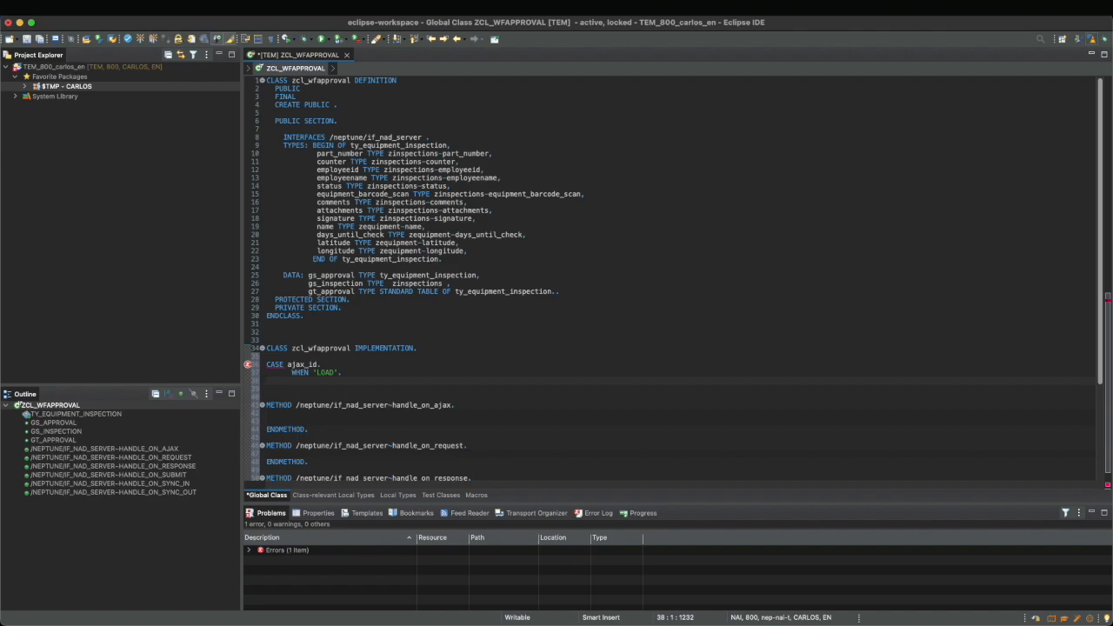
Step: Close the CASE ajax_id block with ENDCASE. and add an empty line beneath WHEN 'LOAD'
text(ENDCASE.)
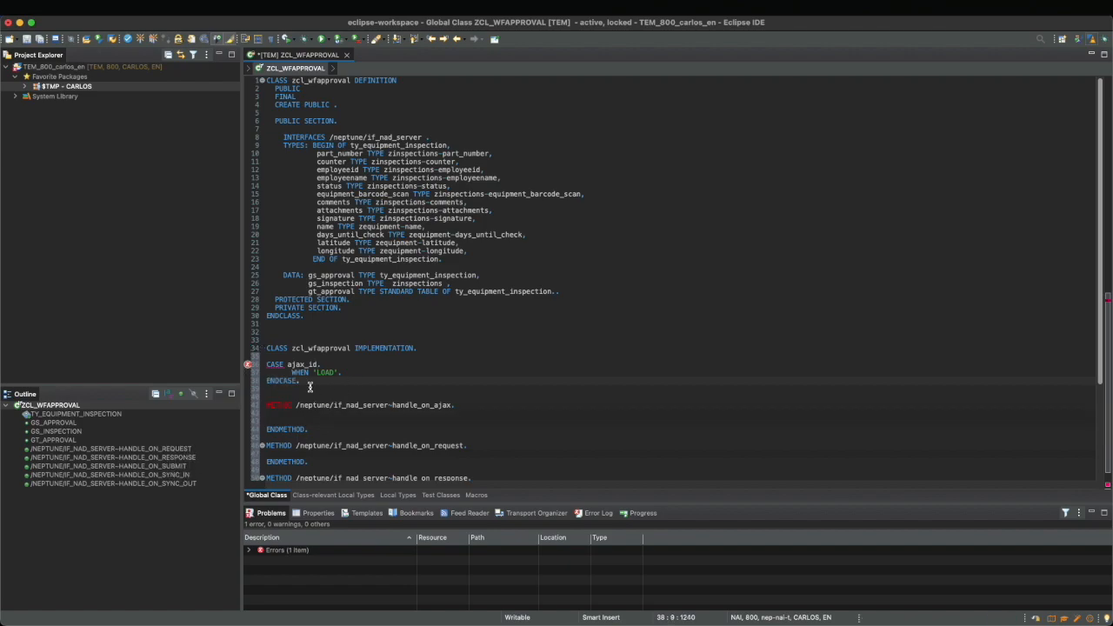
click(345, 371)
key(Return)
right_click(362, 387)
click(273, 367)
click(275, 364)
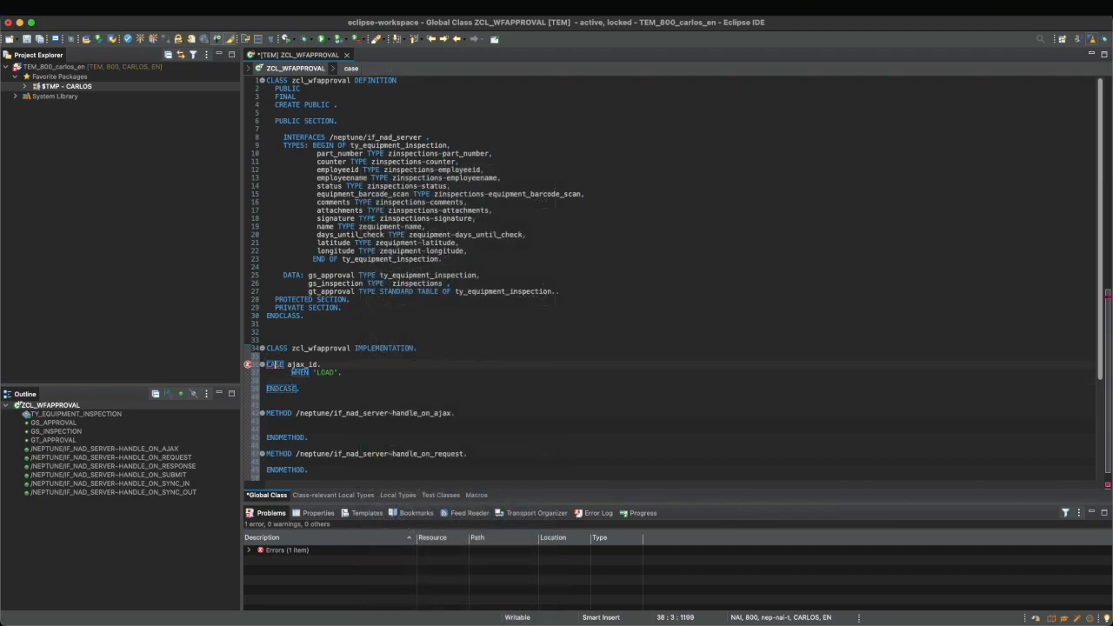
Step: Move the CASE ajax_id block into the handle_on_ajax method and format the code
drag(296, 397, 201, 366)
key(super+x)
click(322, 397)
key(super+v)
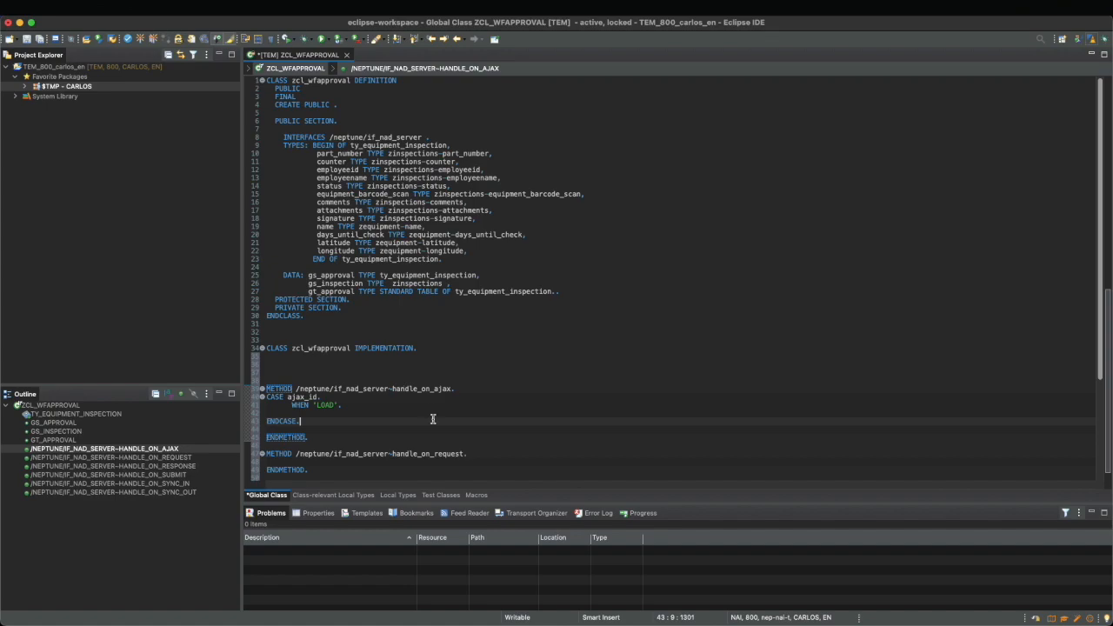
text(s)
key(BackSpace)
key(shift+F1)
Step: Under WHEN 'LOAD', insert the SELECT joining zinspections and zequipment into gt_approval where status EQ 'Submitted', format it and activate the class
click(398, 412)
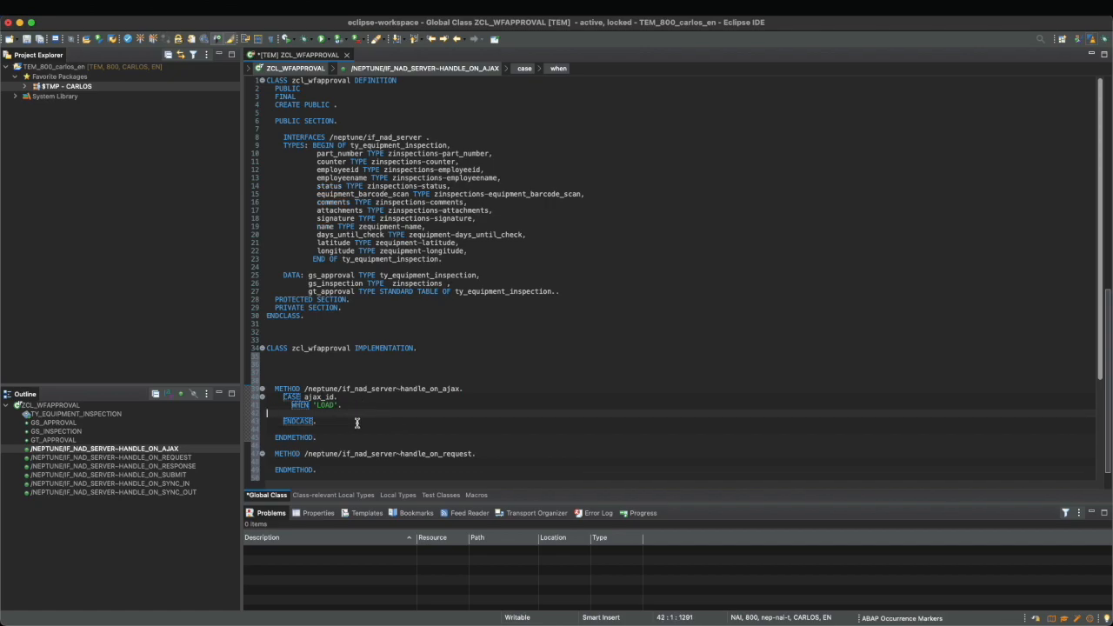
key(Tab)
key(Tab)
key(Tab)
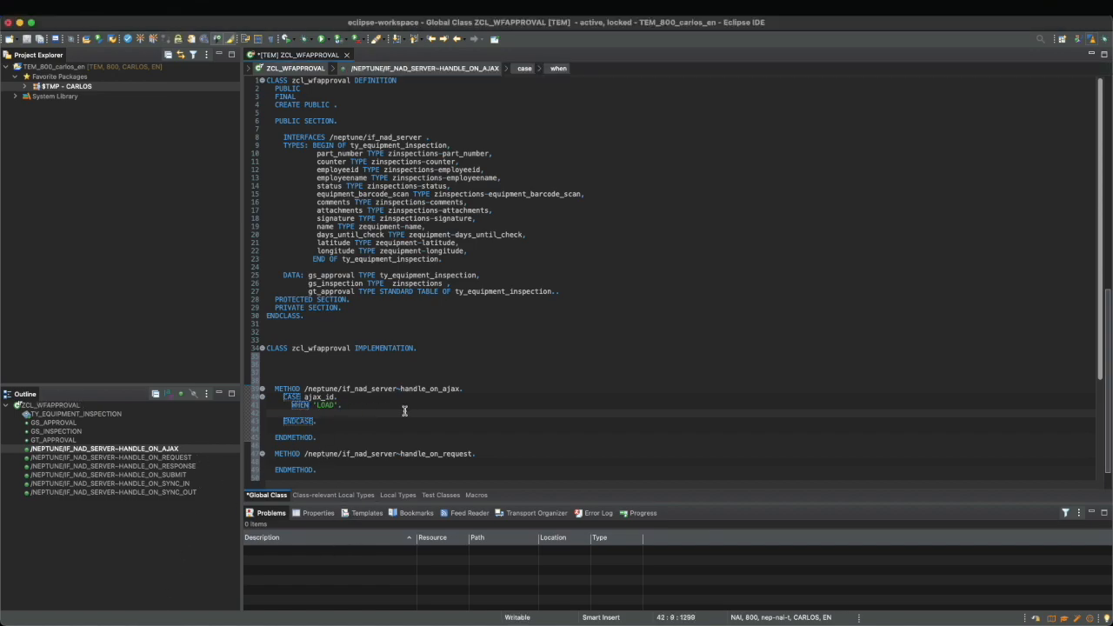
key(super+v)
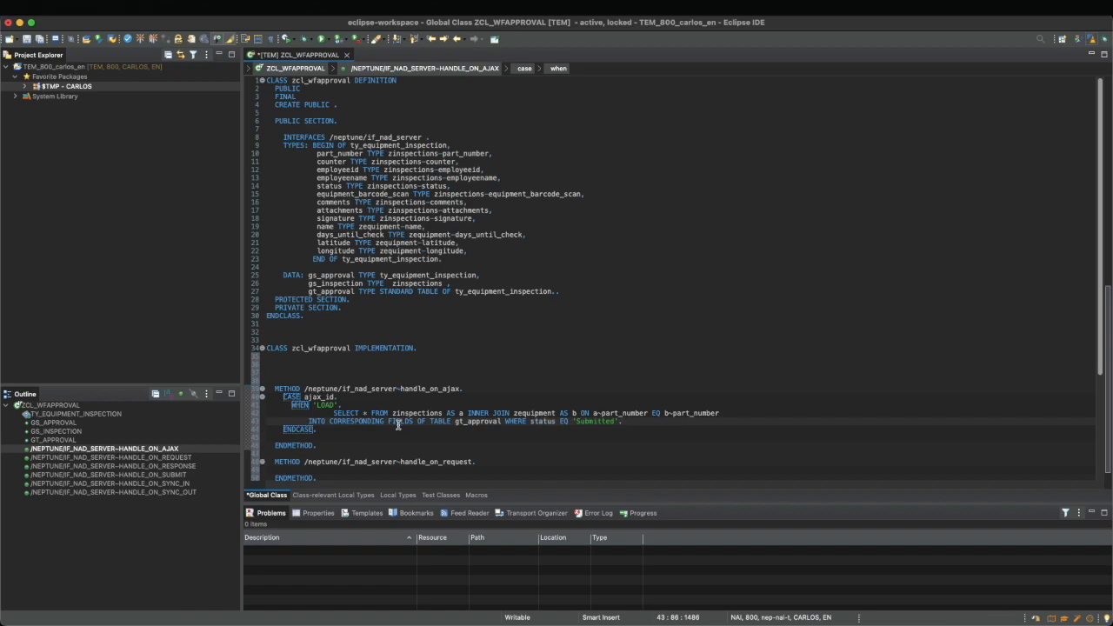
key(shift+F1)
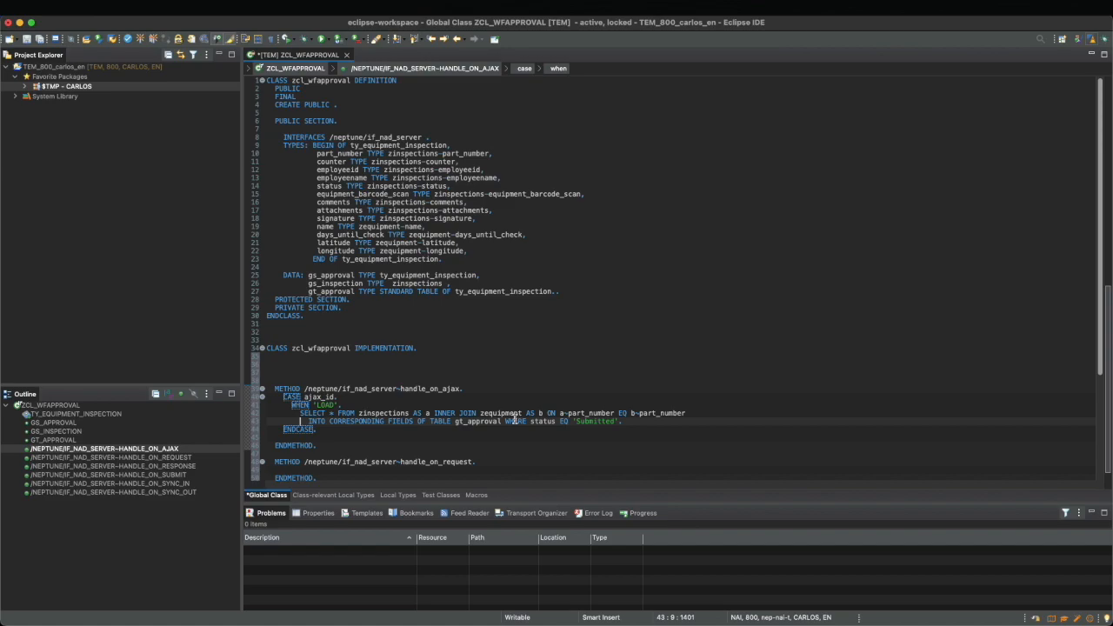
click(140, 40)
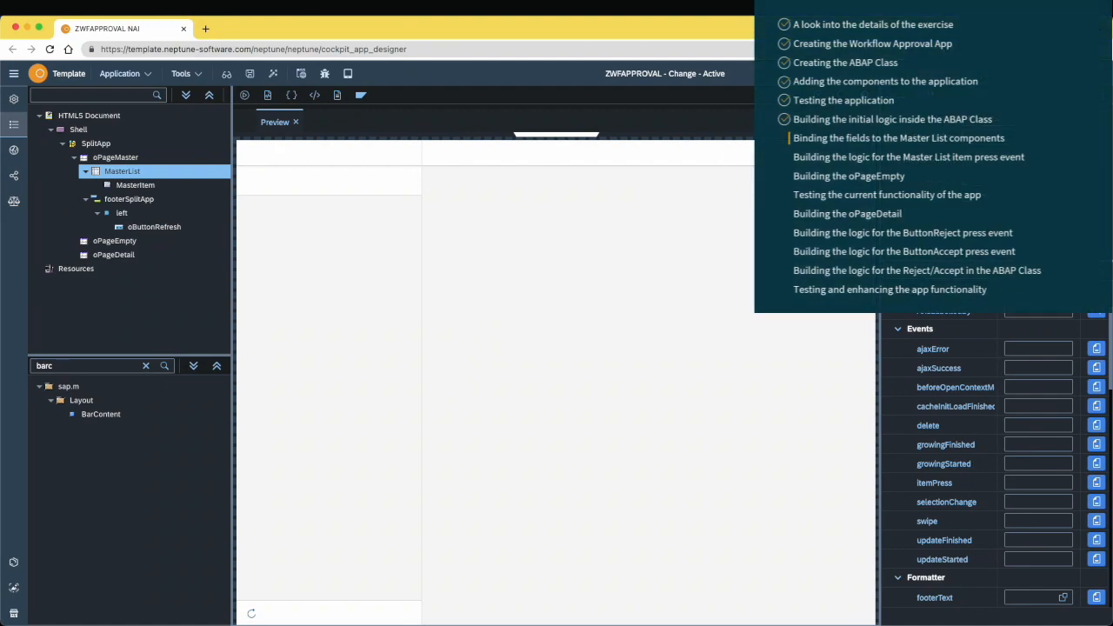
Step: In Neptune App Designer, bind the MasterList model source to GT_APPROVAL and set its Ajax ID to LOAD
click(1076, 160)
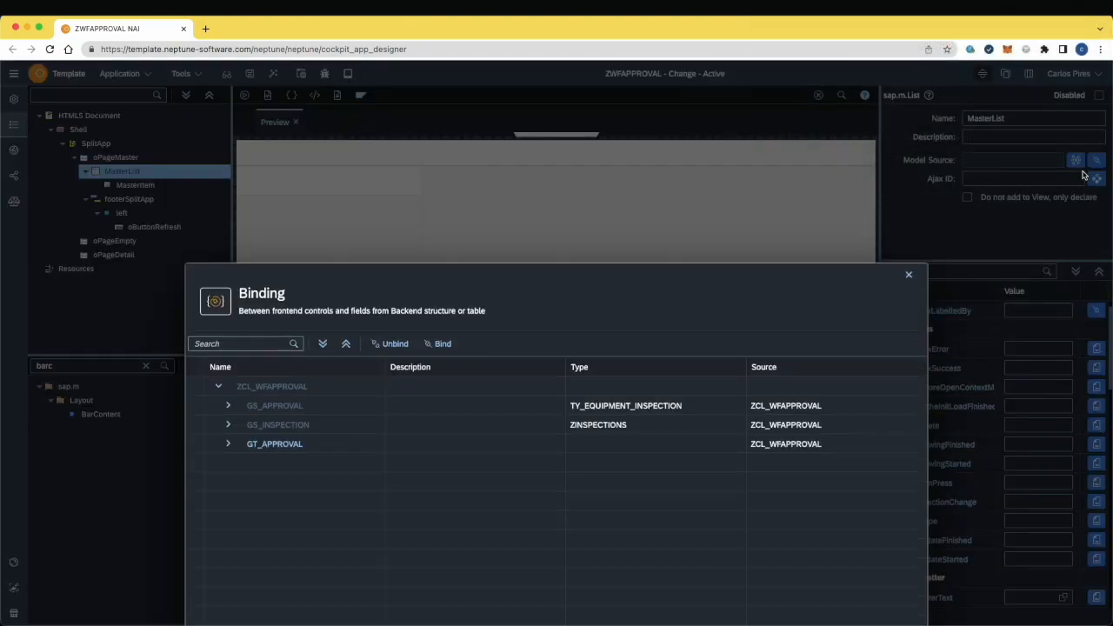
double_click(287, 320)
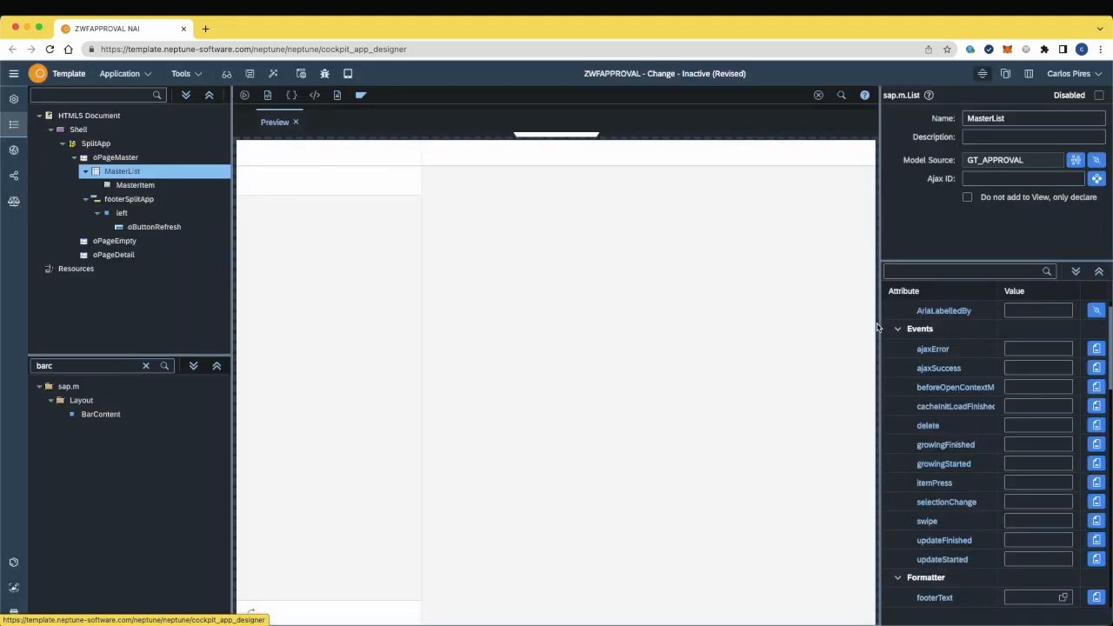
click(984, 179)
text(LO)
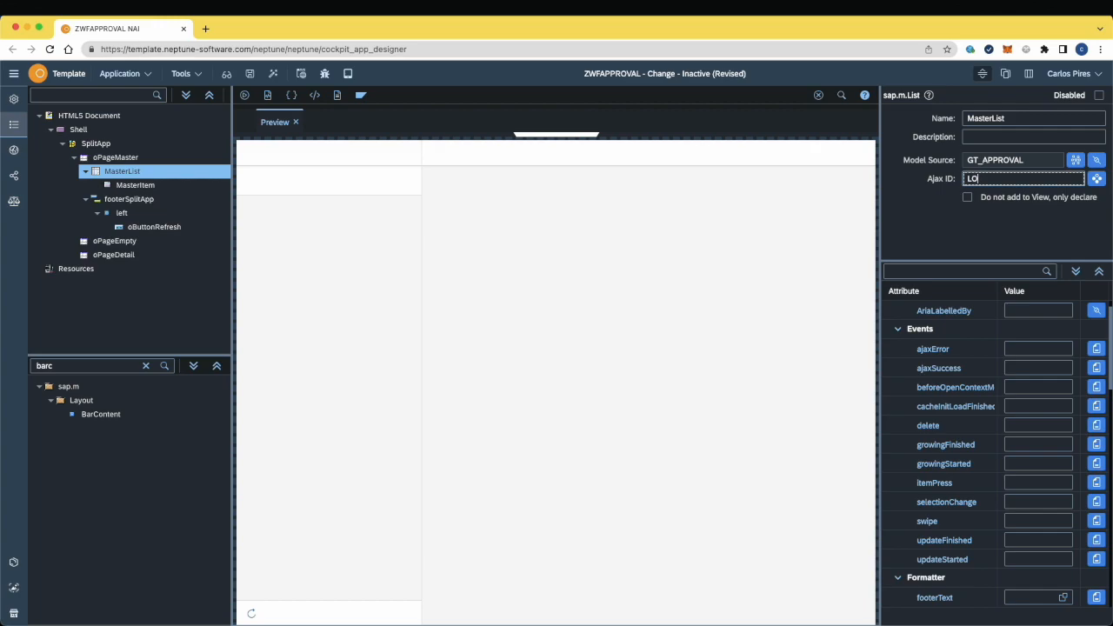
text(AD)
click(777, 289)
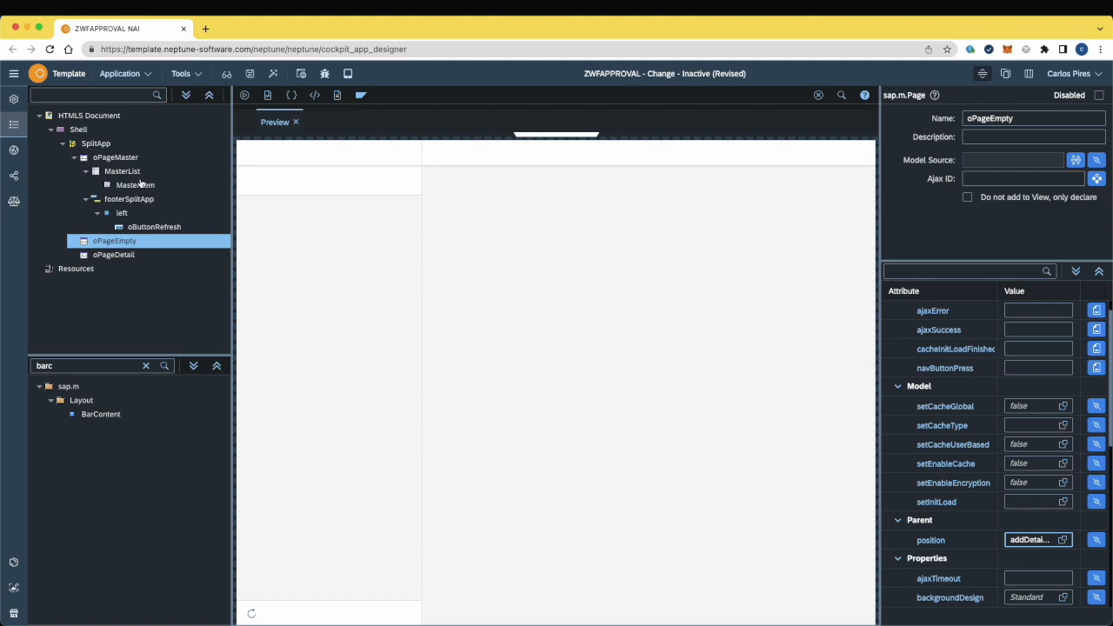
Step: Check the MasterList Ajax ID against the class code in Eclipse, review its models to send and receive, and activate the application
click(135, 178)
key(ctrl+Left)
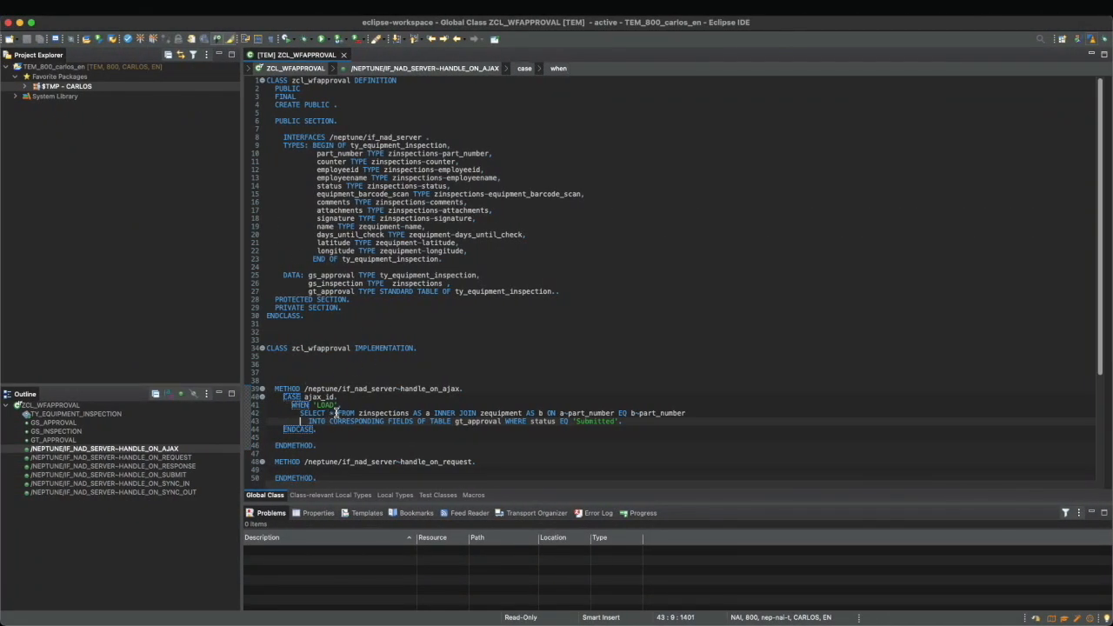
key(ctrl+Right)
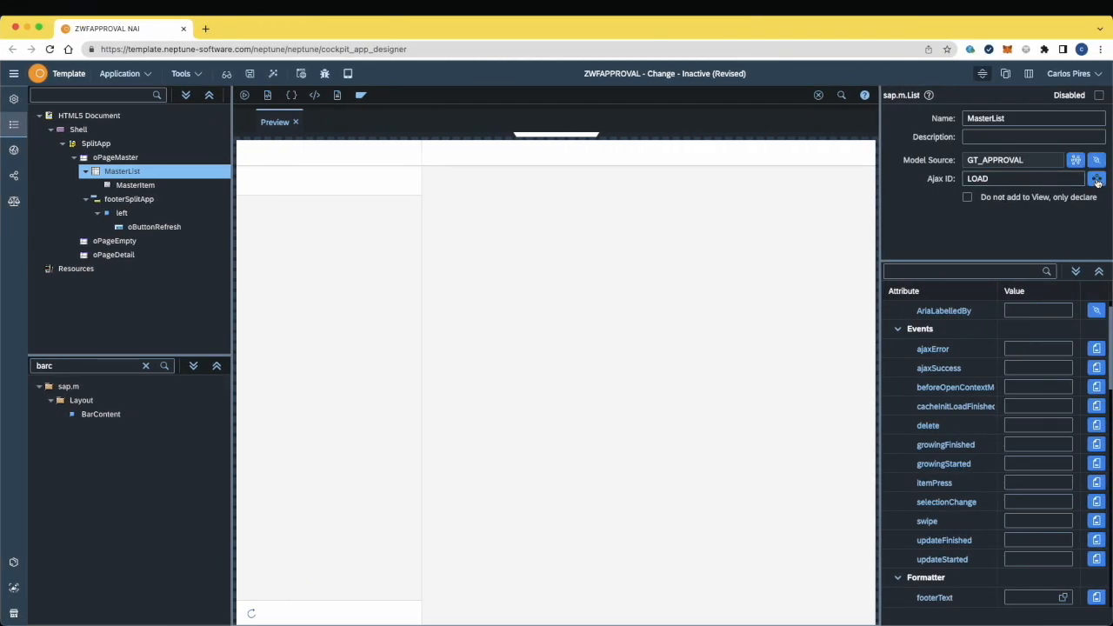
click(1099, 179)
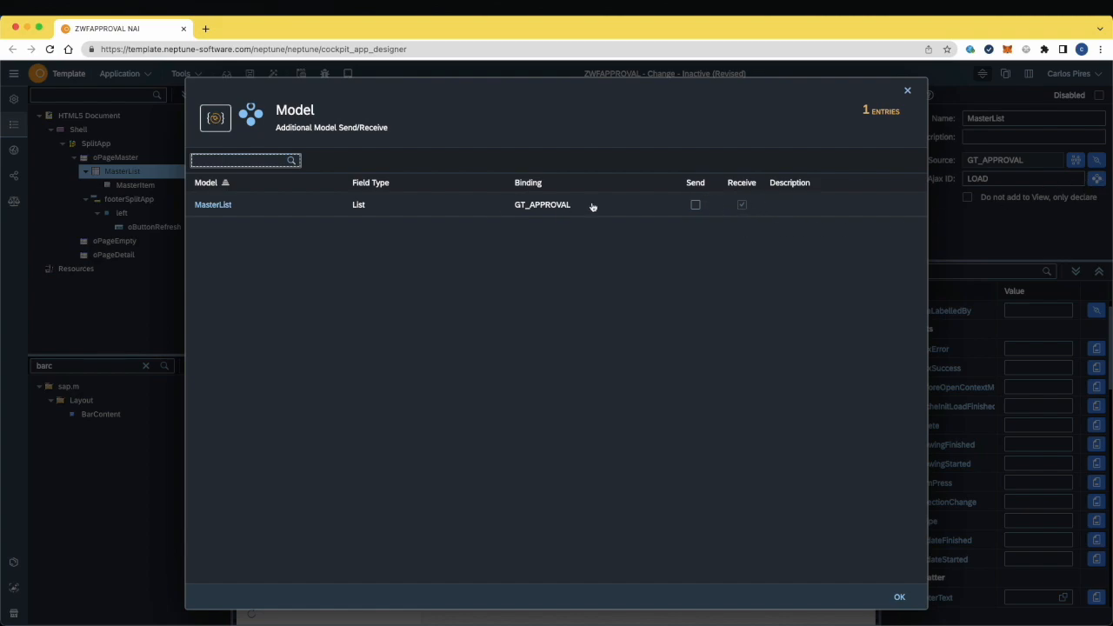
click(908, 91)
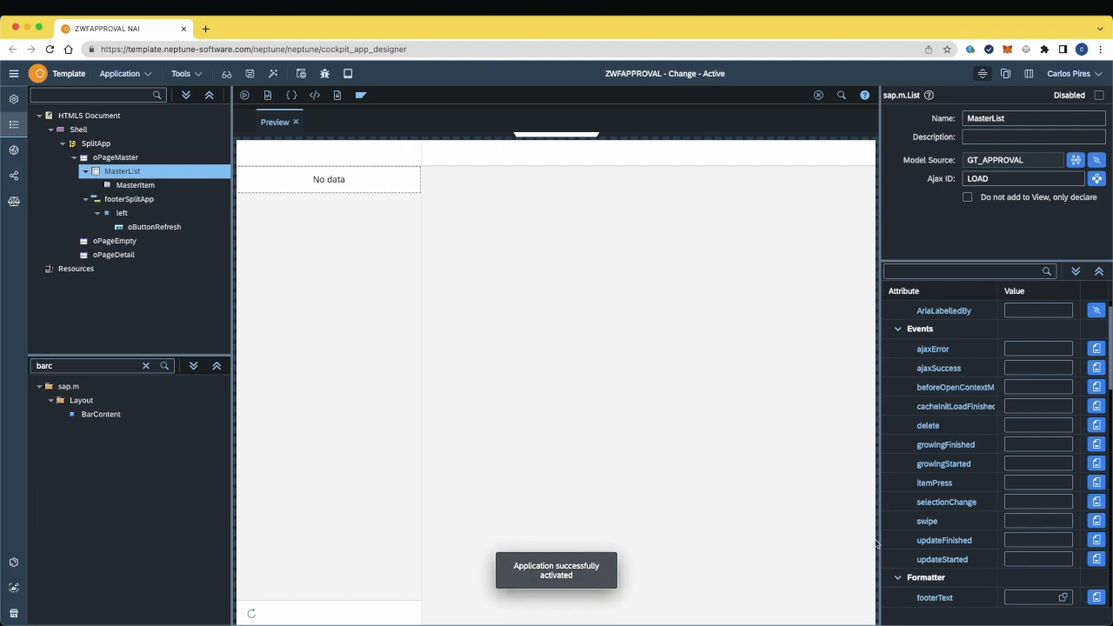
Step: Set the setInitLoad attribute of MasterList to online and activate the application
scroll(975, 477, down, 1)
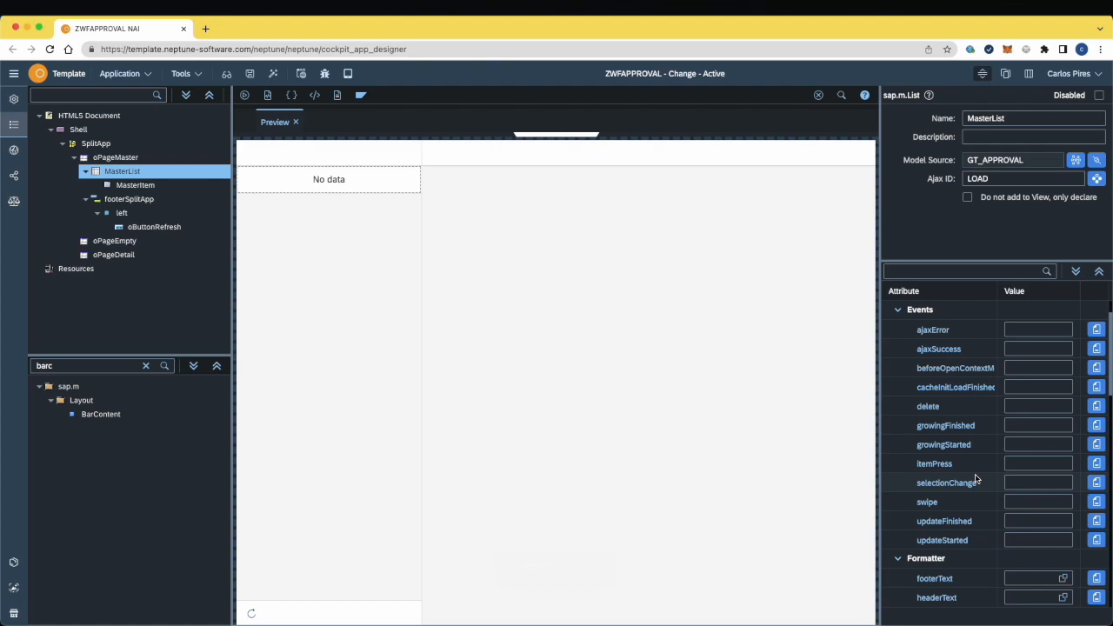
scroll(975, 478, up, 1)
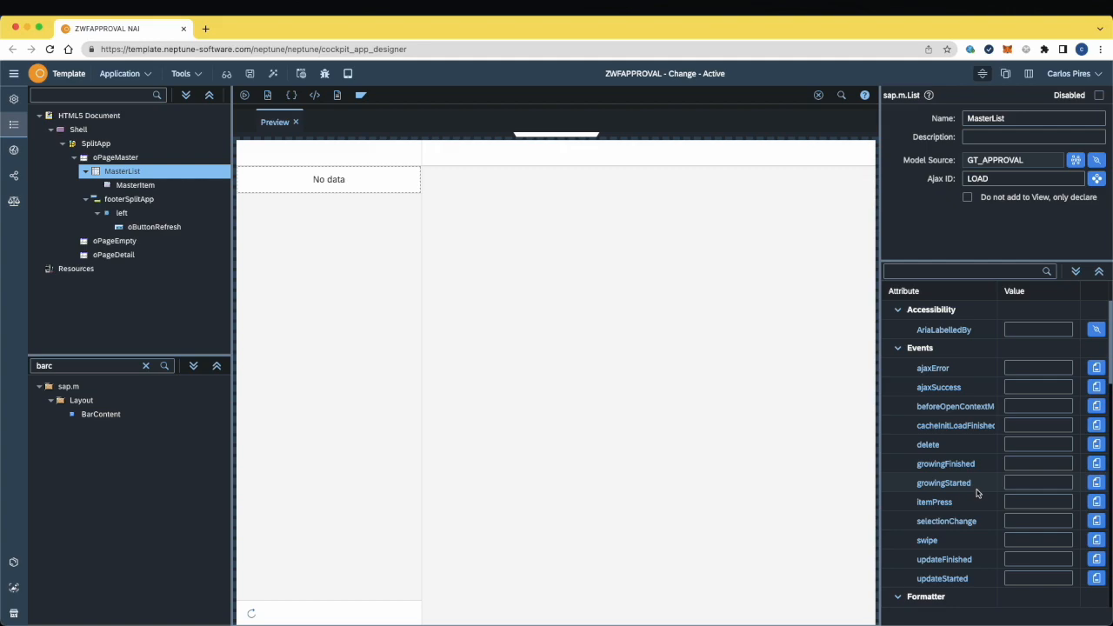
scroll(976, 493, down, 10)
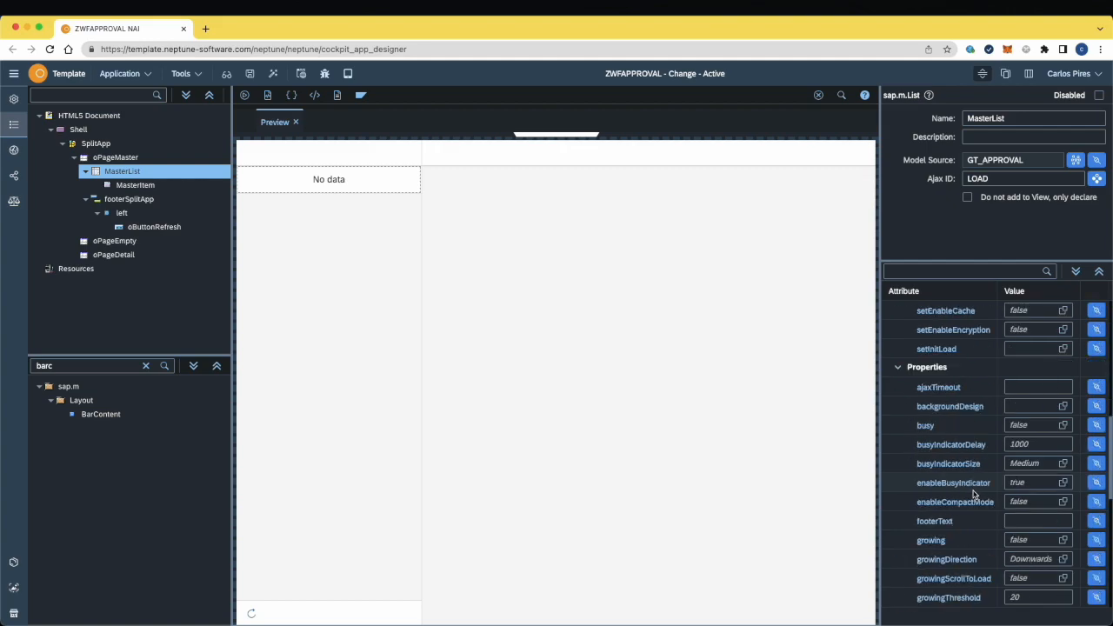
click(1064, 349)
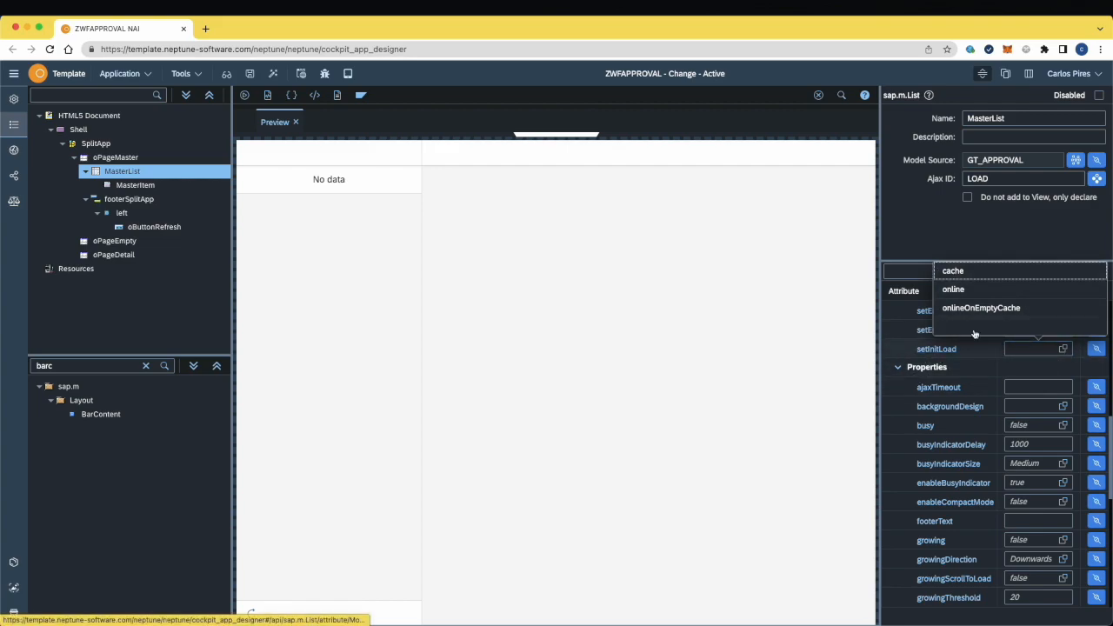
click(962, 290)
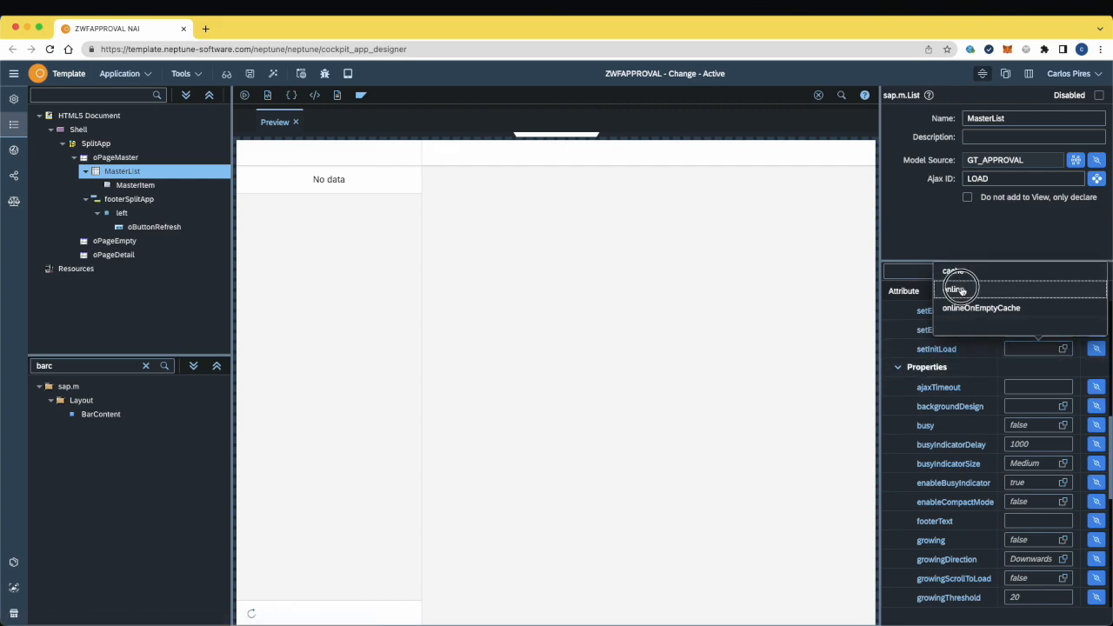
click(273, 74)
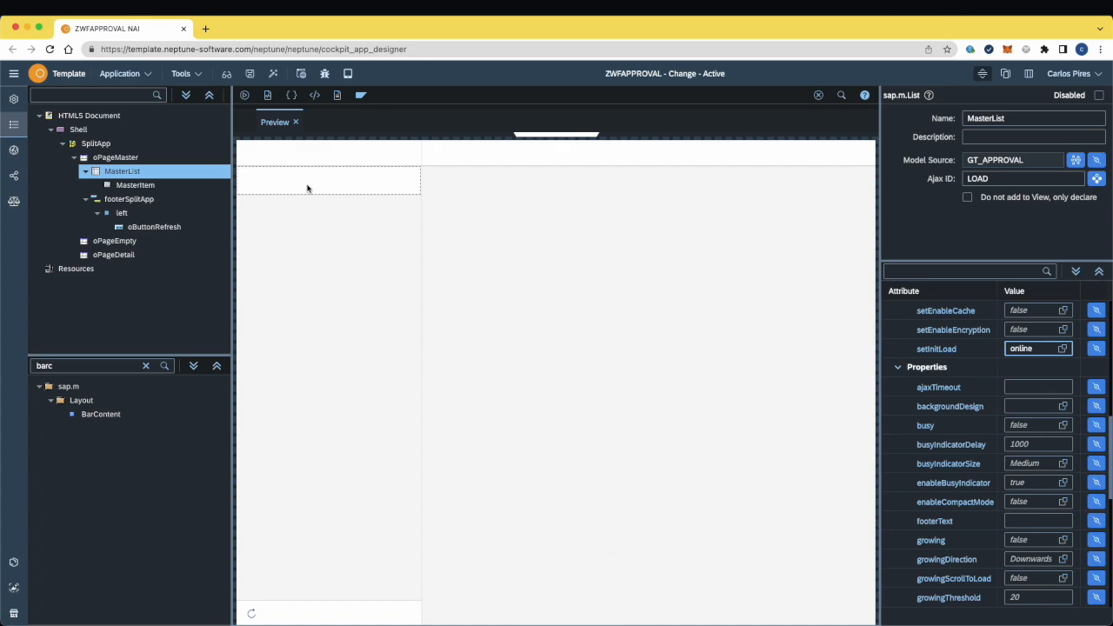
Step: Bind MasterItem's intro to GT_APPROVAL-PART_NUMBER and its number to GT_APPROVAL-DAYS_UNTIL_CHECK
click(146, 187)
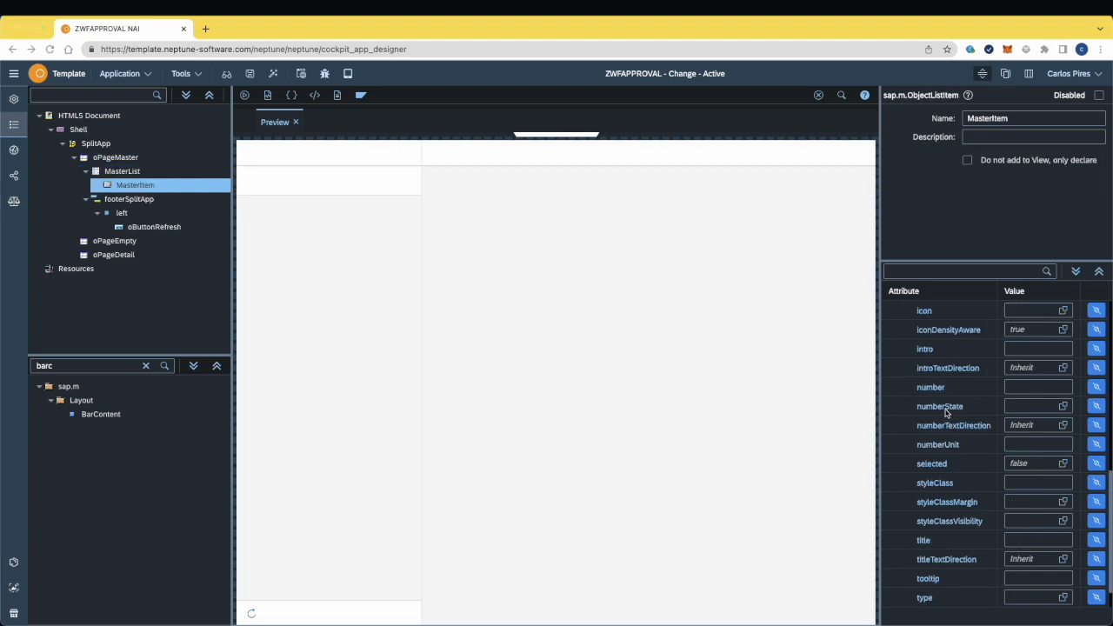
click(1089, 348)
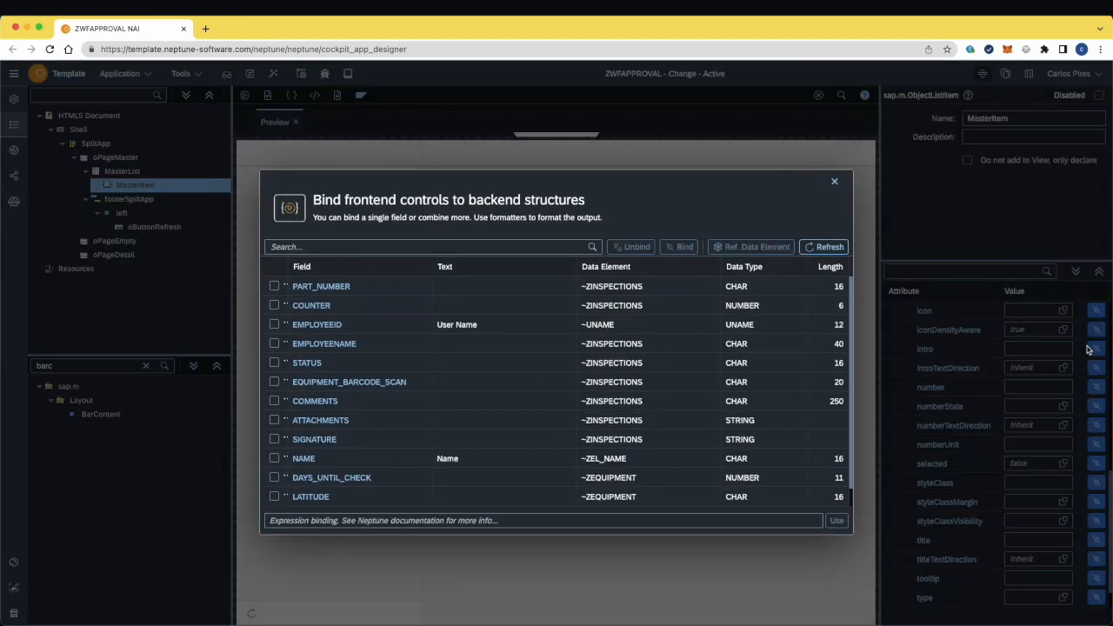
click(341, 280)
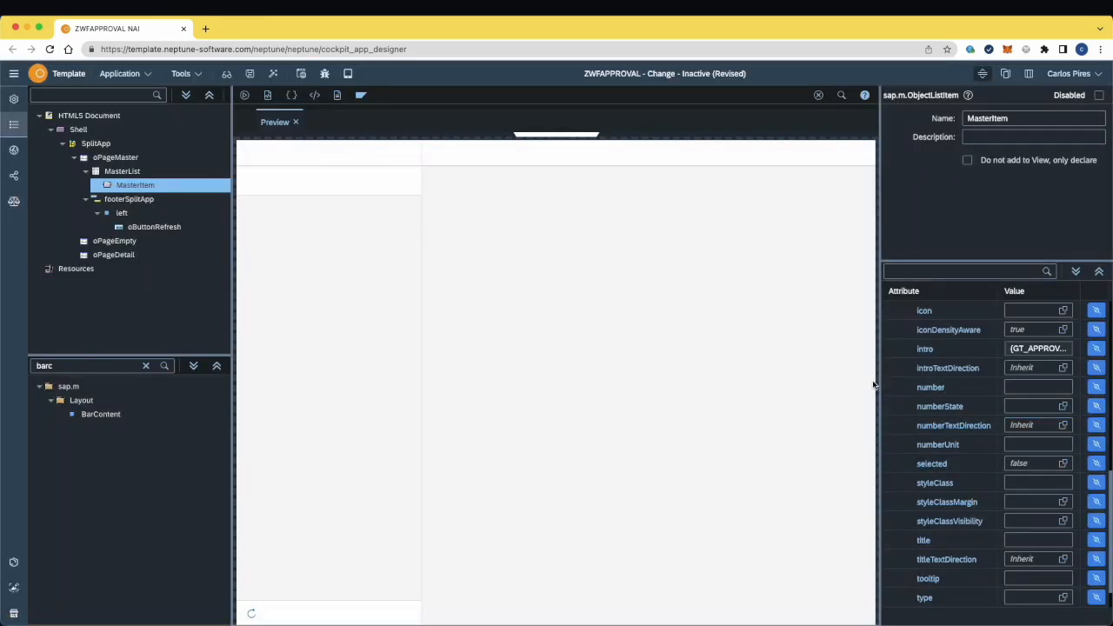
drag(877, 381, 787, 402)
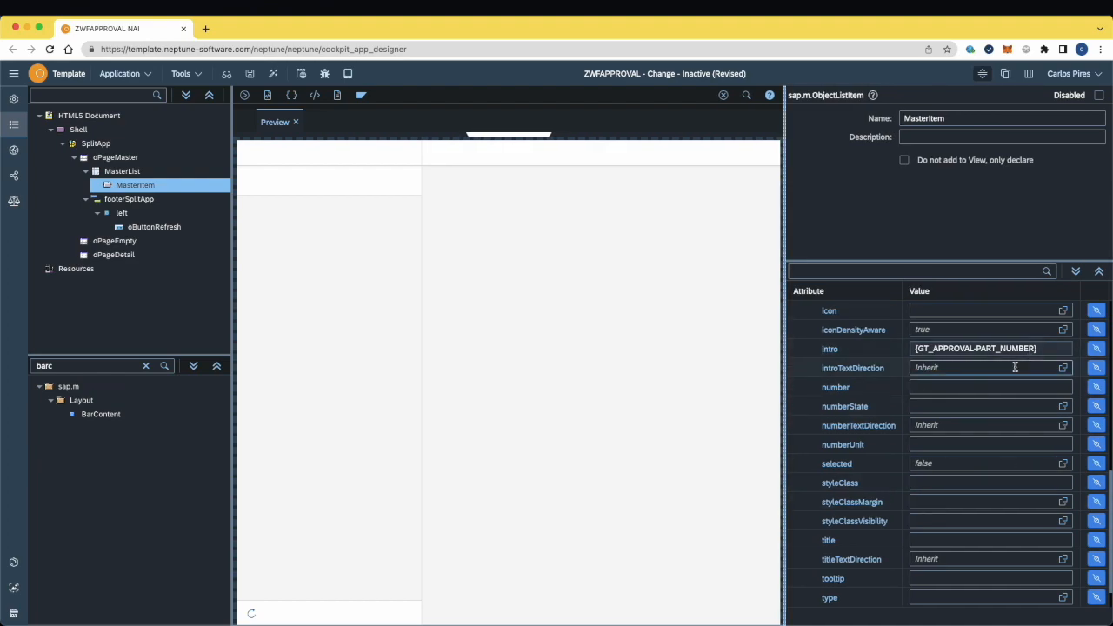
click(1097, 387)
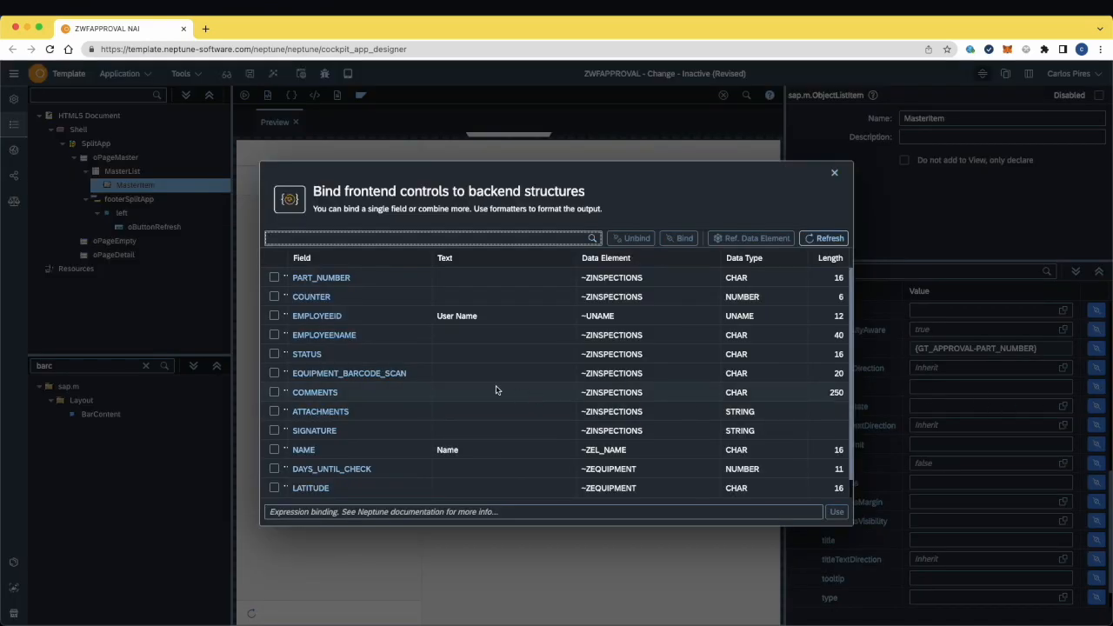
click(330, 470)
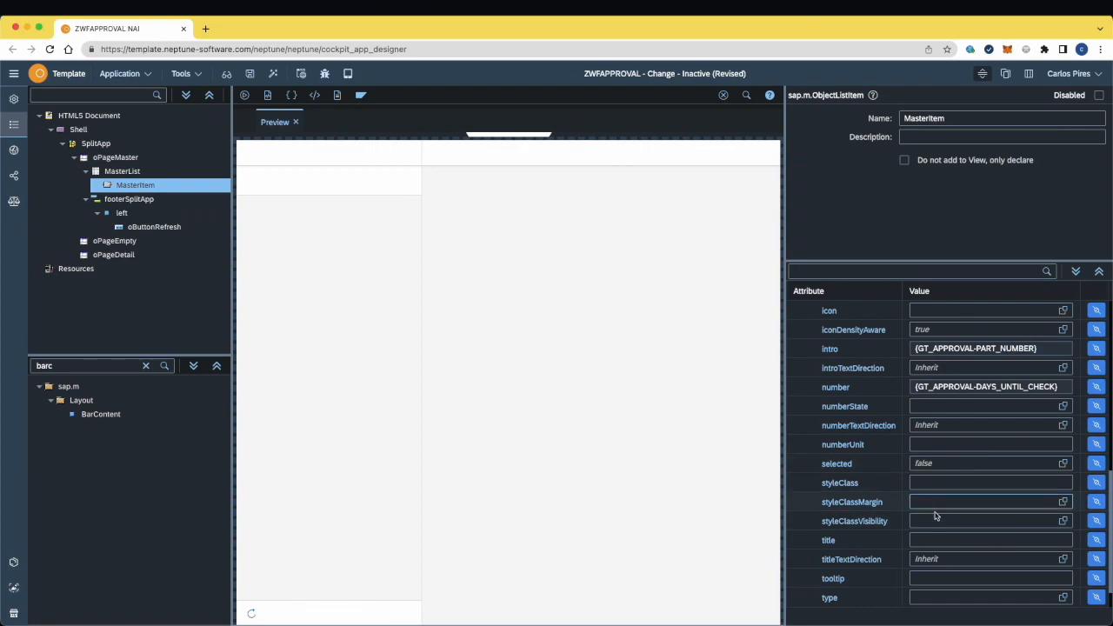
Step: Set MasterItem's numberUnit to Days and bind its title to GT_APPROVAL-NAME
click(936, 445)
text(Days)
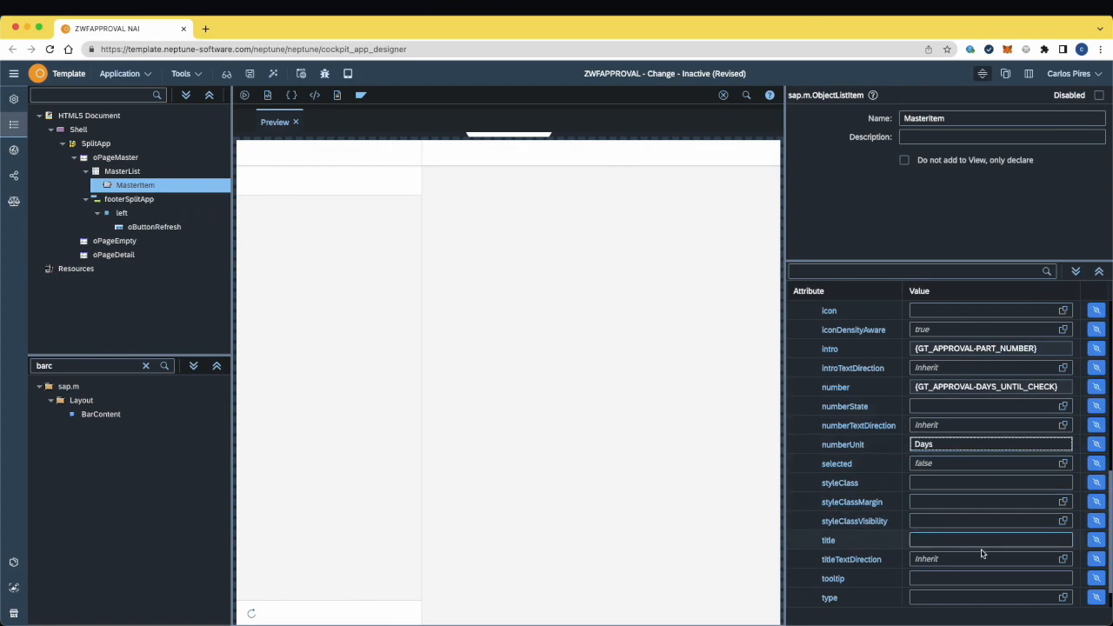
click(1096, 540)
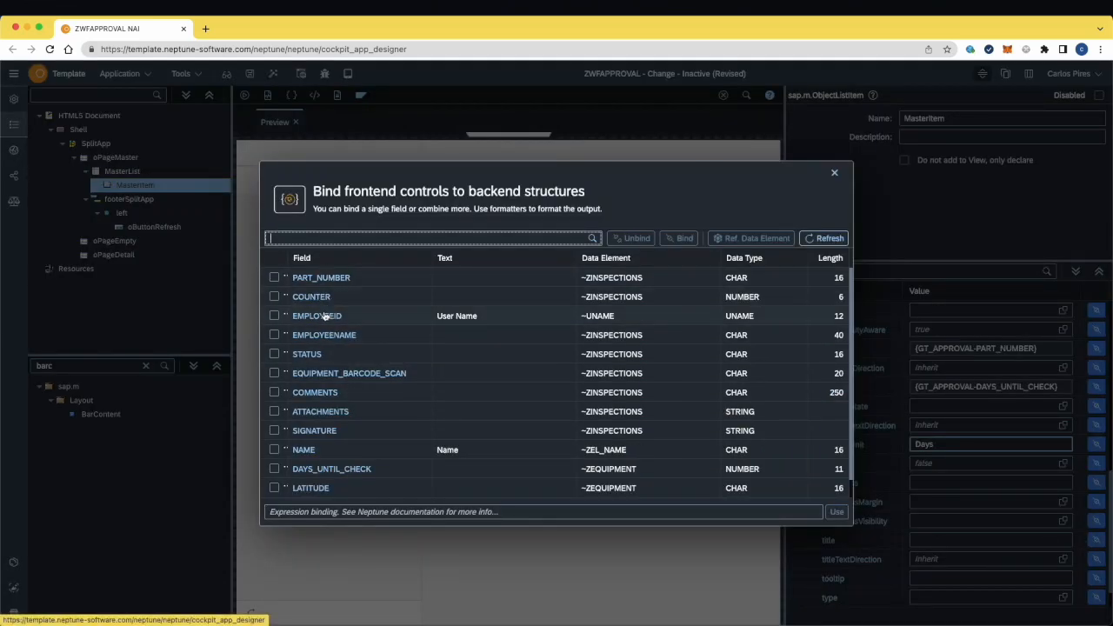
scroll(335, 364, down, 1)
click(305, 430)
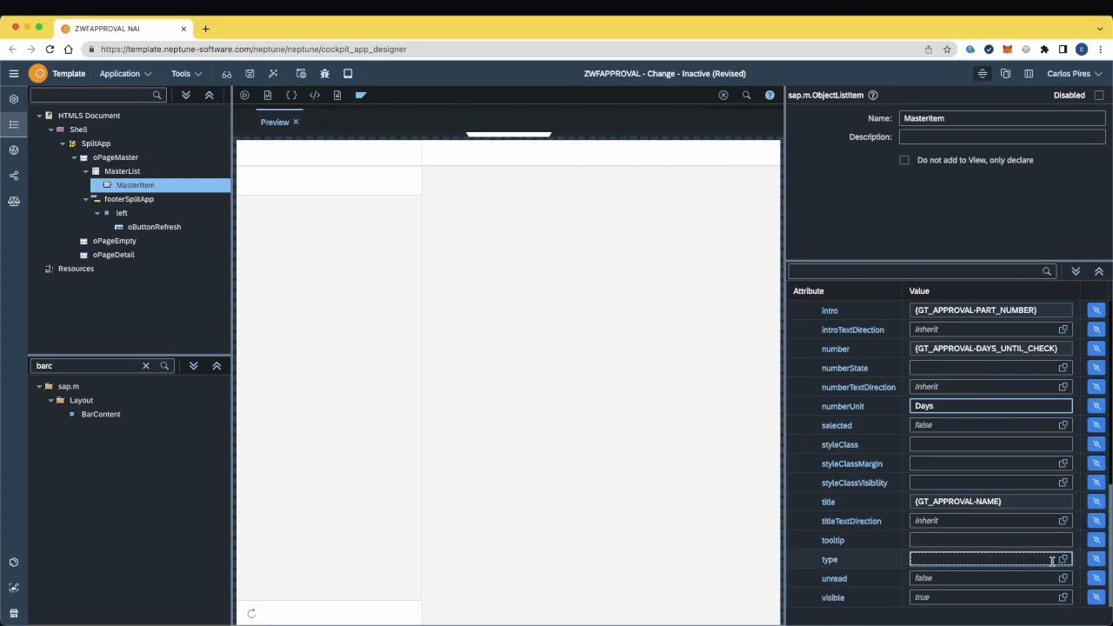
Step: Set MasterItem's type to Active, activate the application and select the list item in the preview
click(985, 559)
click(926, 444)
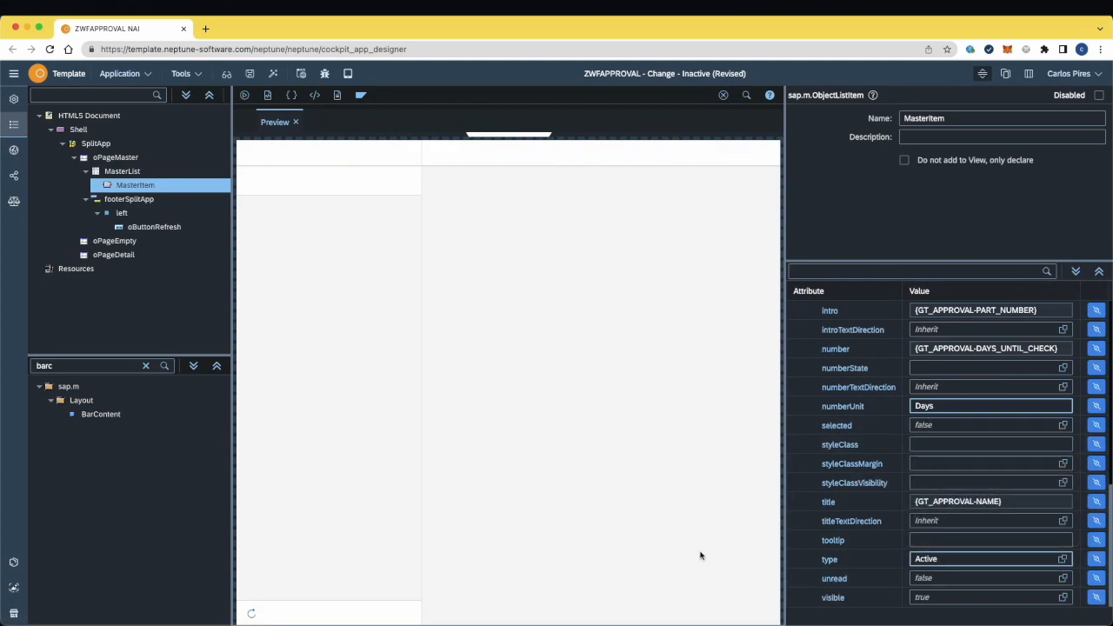
click(648, 467)
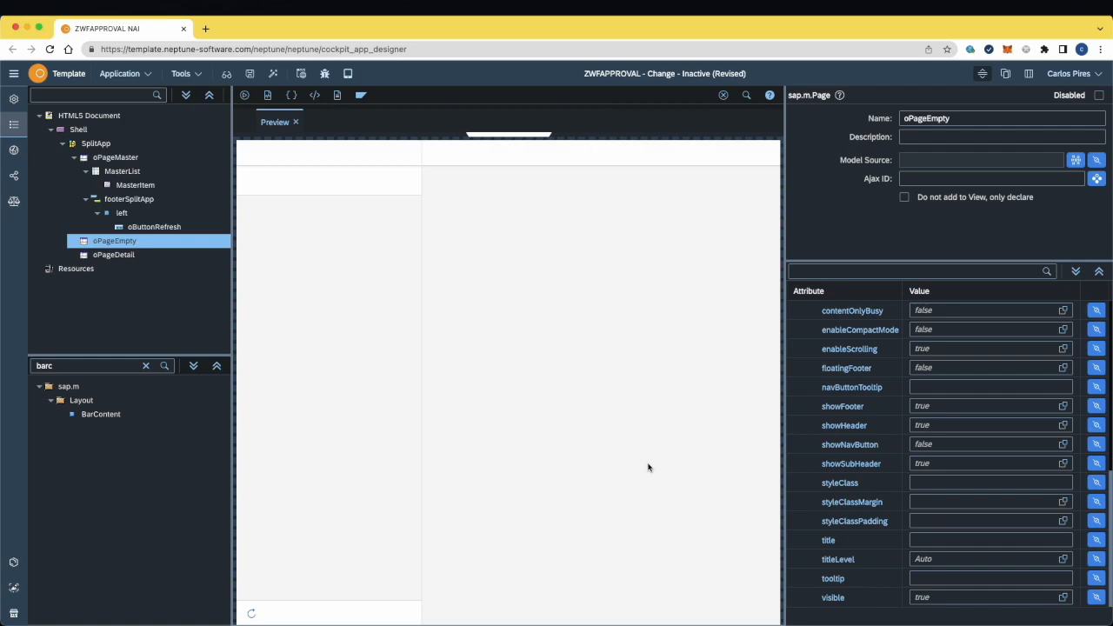
click(273, 73)
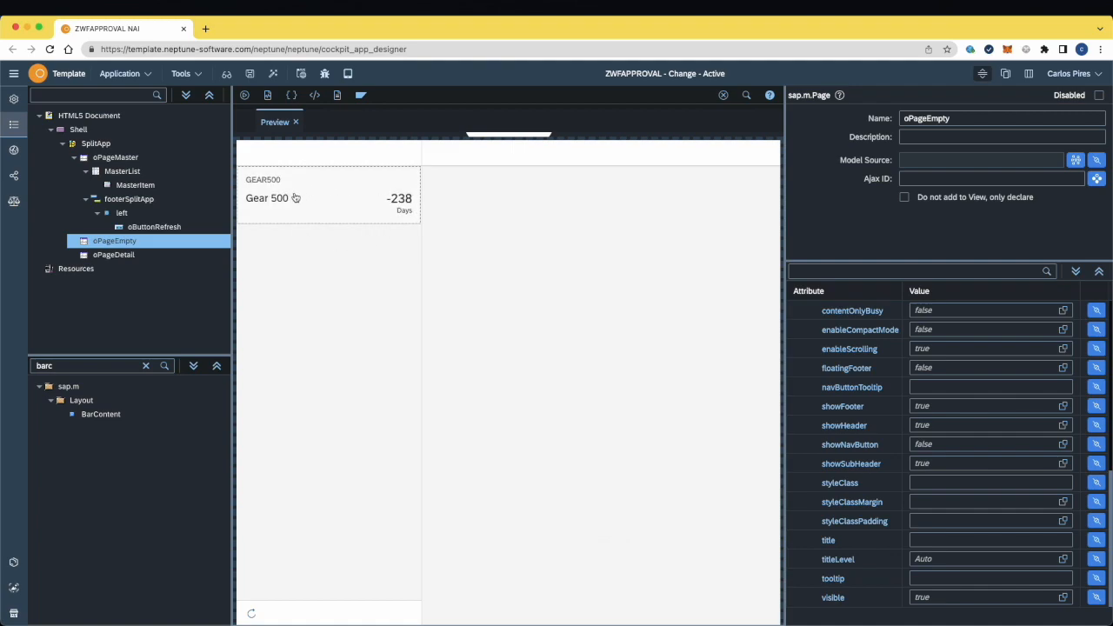
click(310, 182)
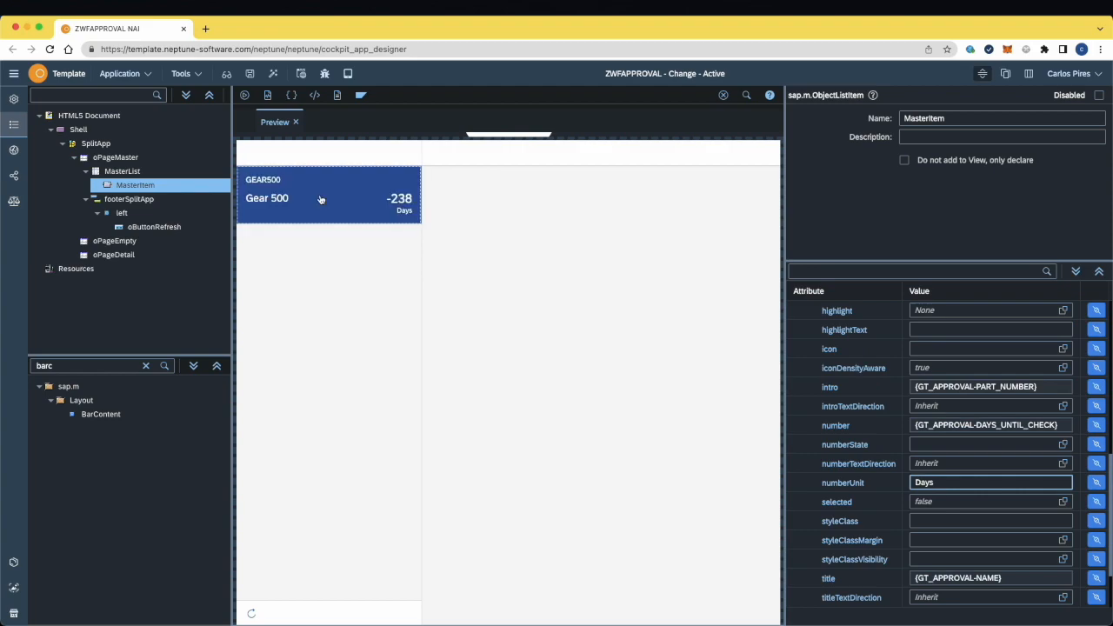
Step: Add an itemPress script to MasterList that copies the selected item's data into modeloPageDetail, refreshes it and navigates oSplitApp to oPageDetail
triple_click(320, 199)
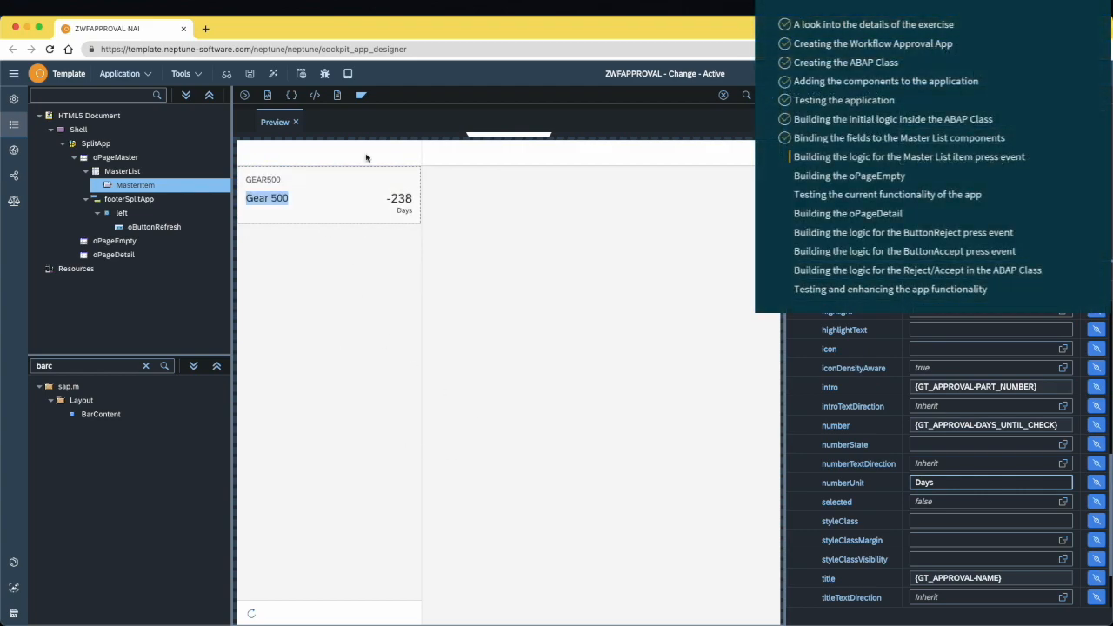
click(110, 172)
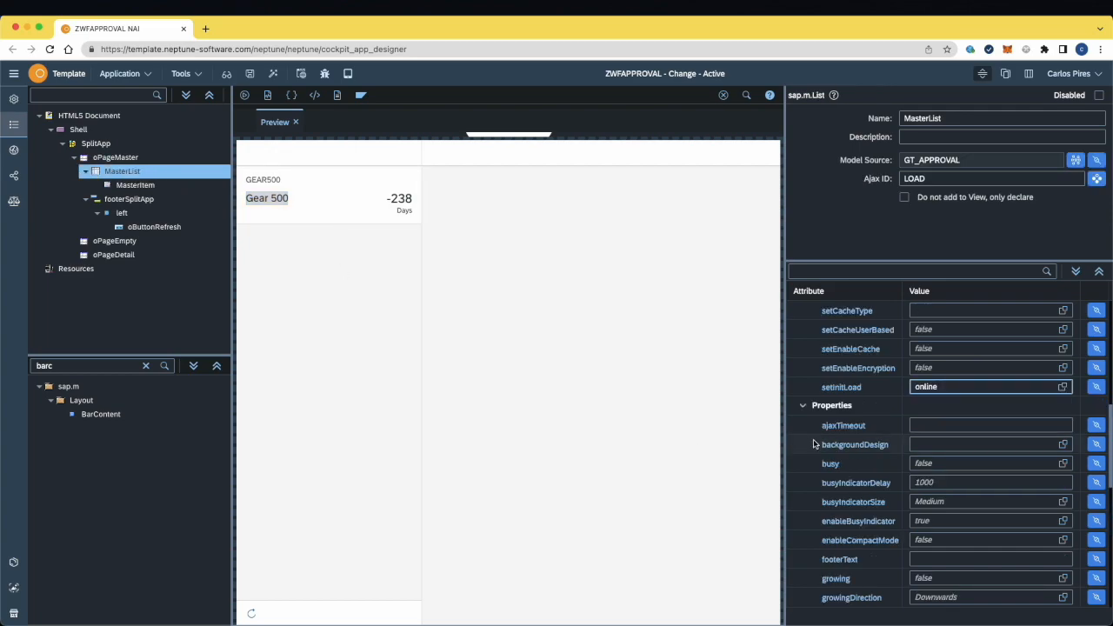
scroll(937, 360, up, 5)
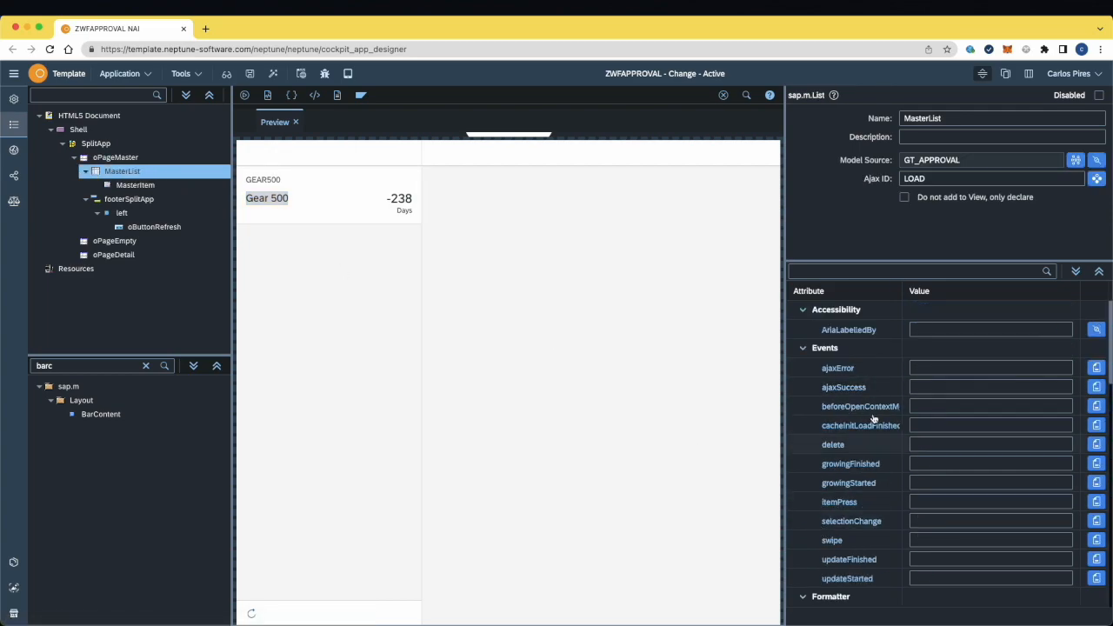
scroll(857, 474, down, 2)
scroll(855, 495, down, 2)
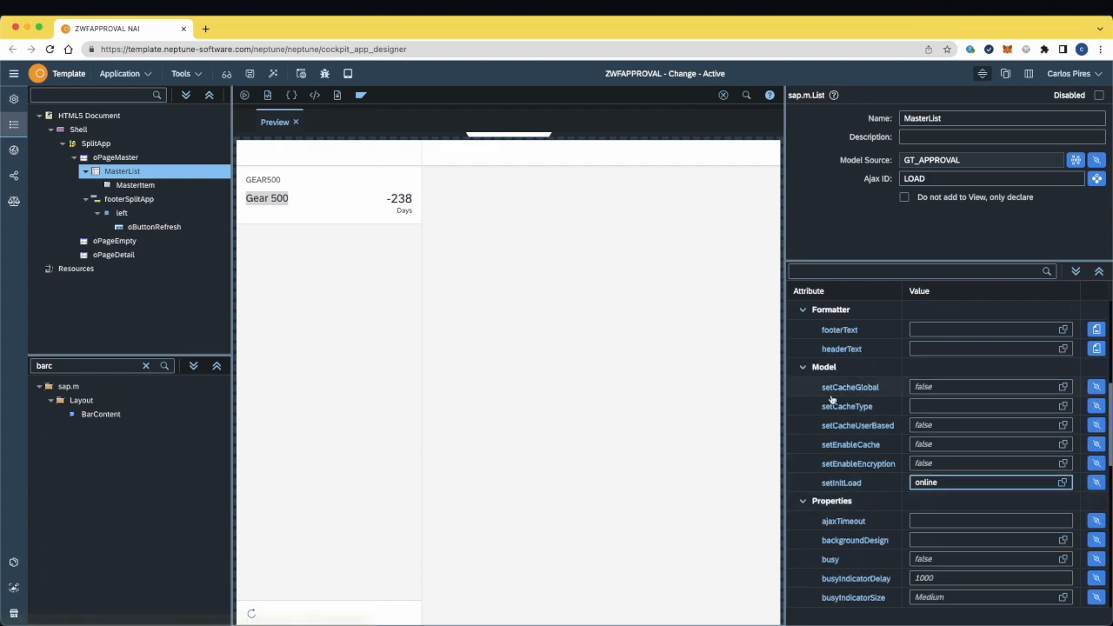
scroll(893, 456, up, 5)
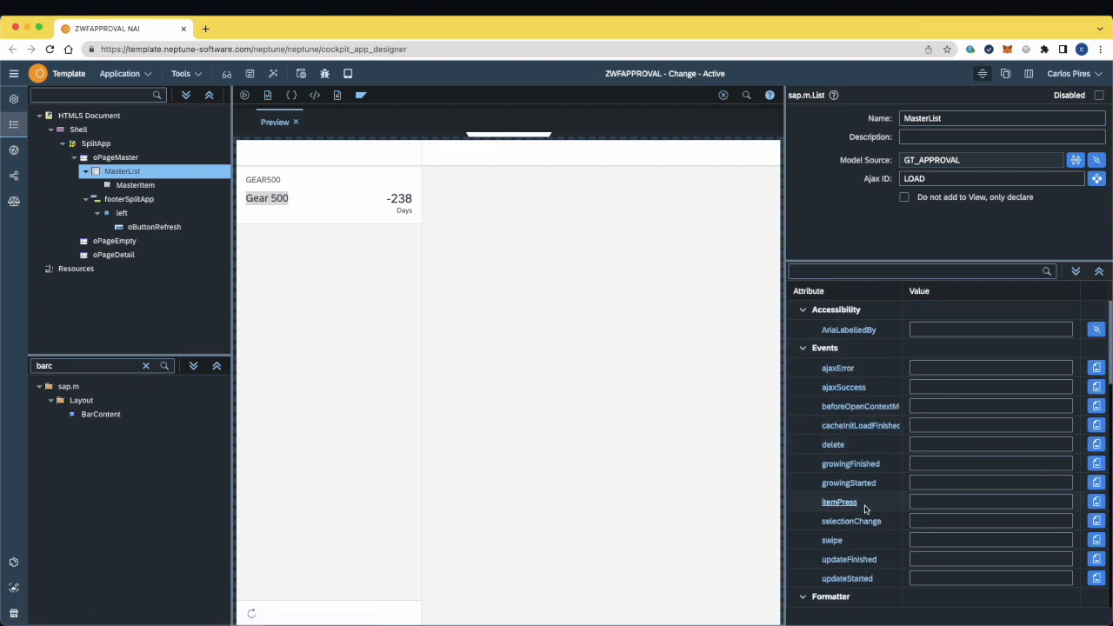
click(1096, 503)
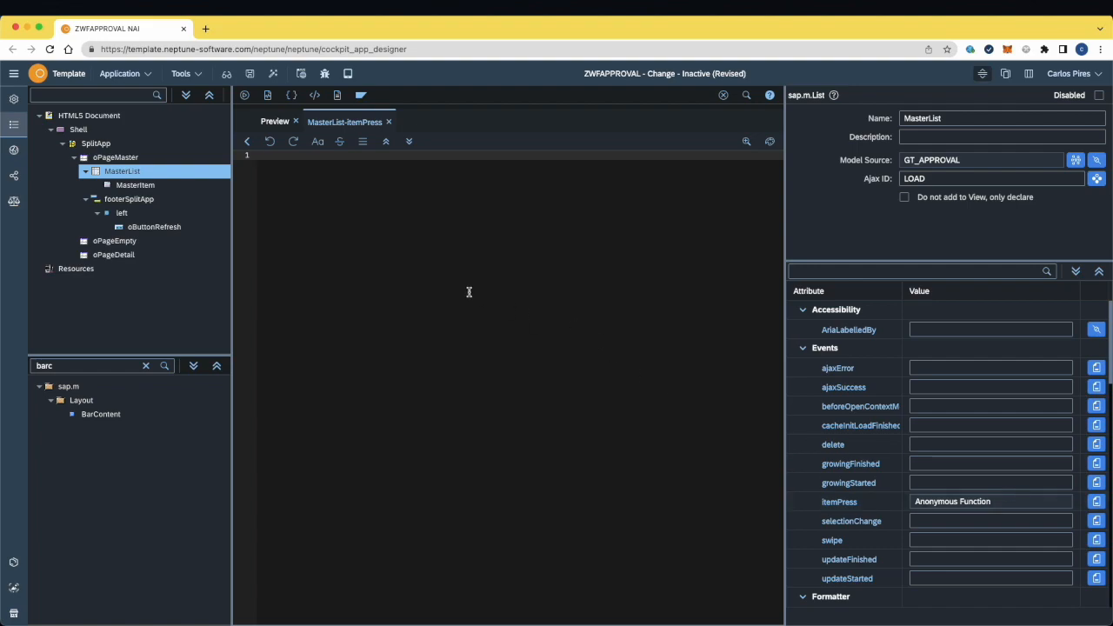
text(// List Get Selected Row // Replace yourField with FieldName var selectedItem = MasterList.getSelectedItem(); var context = selectedItem.getBindingContext(); debugger  // Get Entire Model var data = context.getObject();  modeloPageDetail.setData(data); modeloPageDetail.refresh();  oSplitApp.toDetail(oPageDetail);)
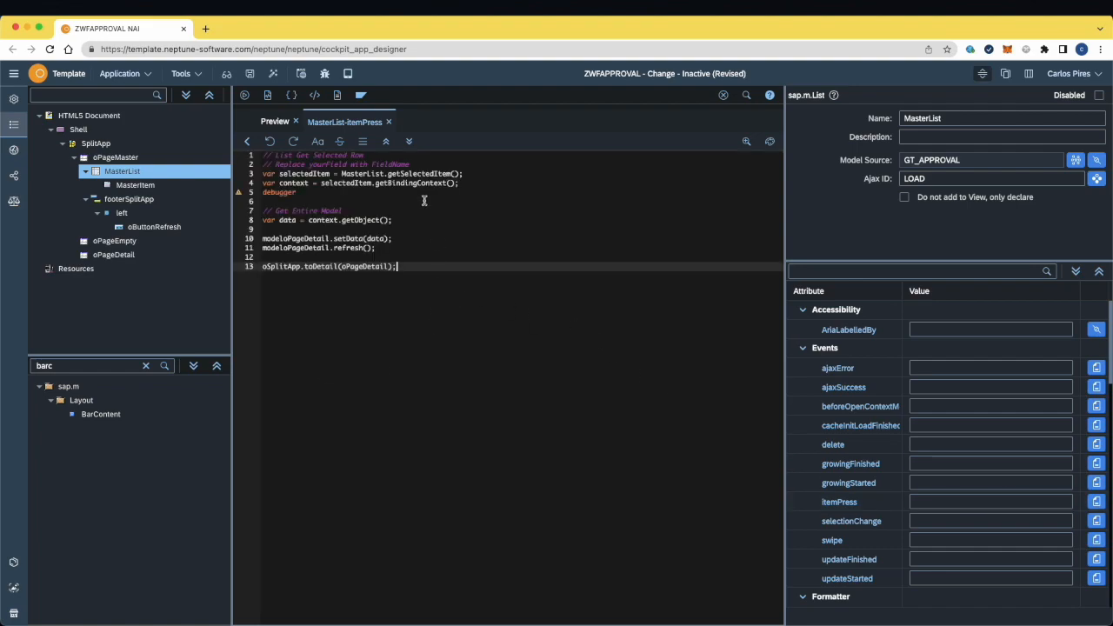
Step: Delete the debugger statement from MasterList's itemPress script and activate the application
click(424, 201)
click(339, 159)
click(369, 174)
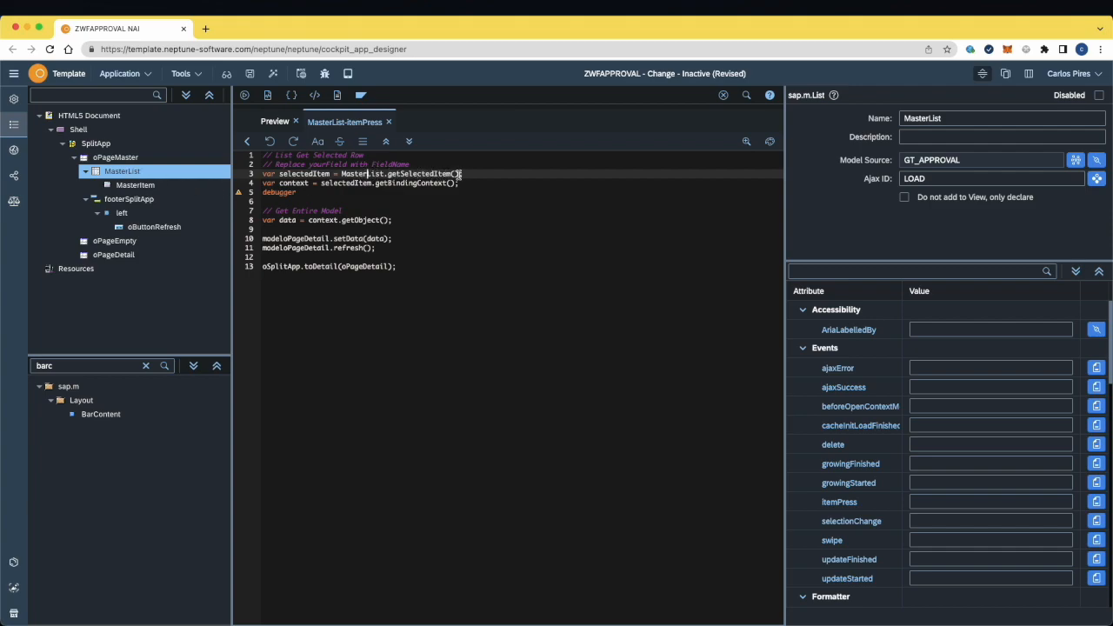
click(297, 174)
click(305, 188)
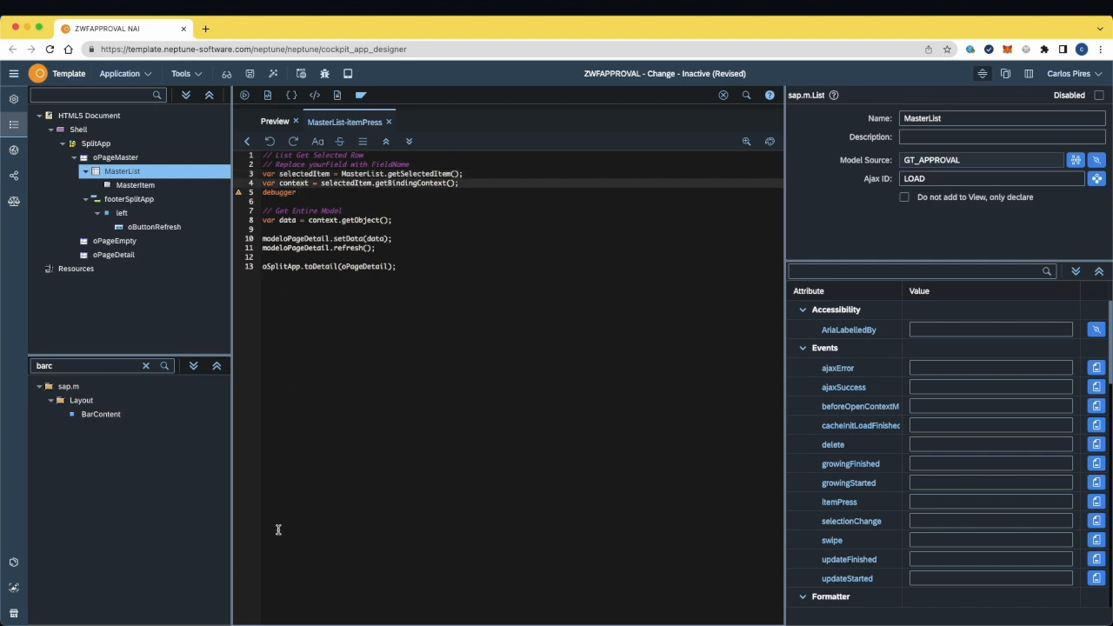
drag(304, 193, 180, 194)
key(BackSpace)
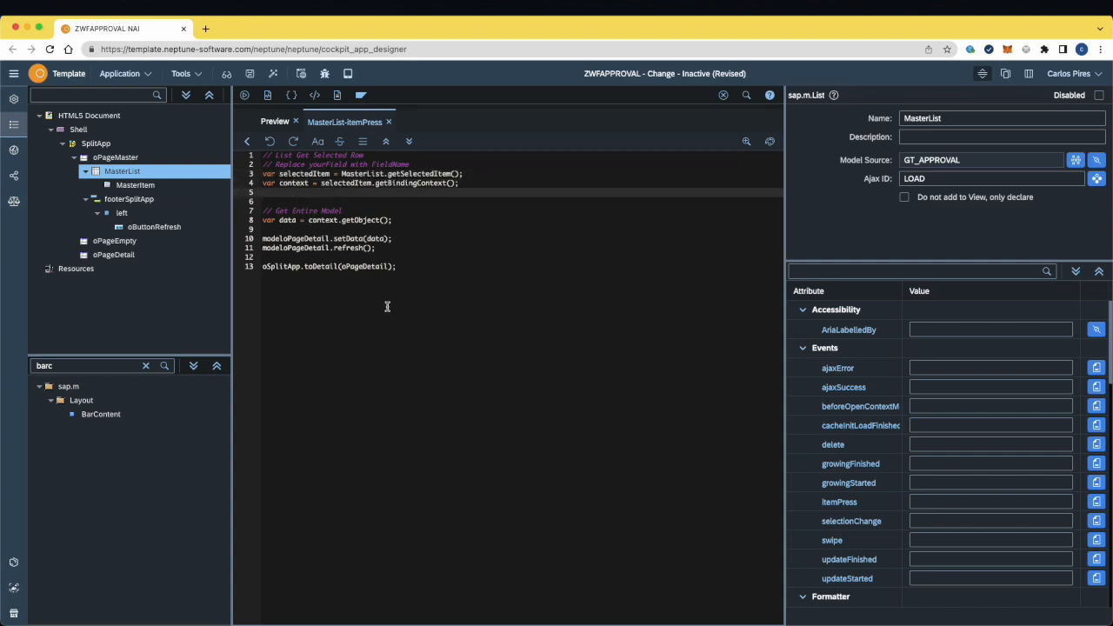
click(413, 182)
click(330, 222)
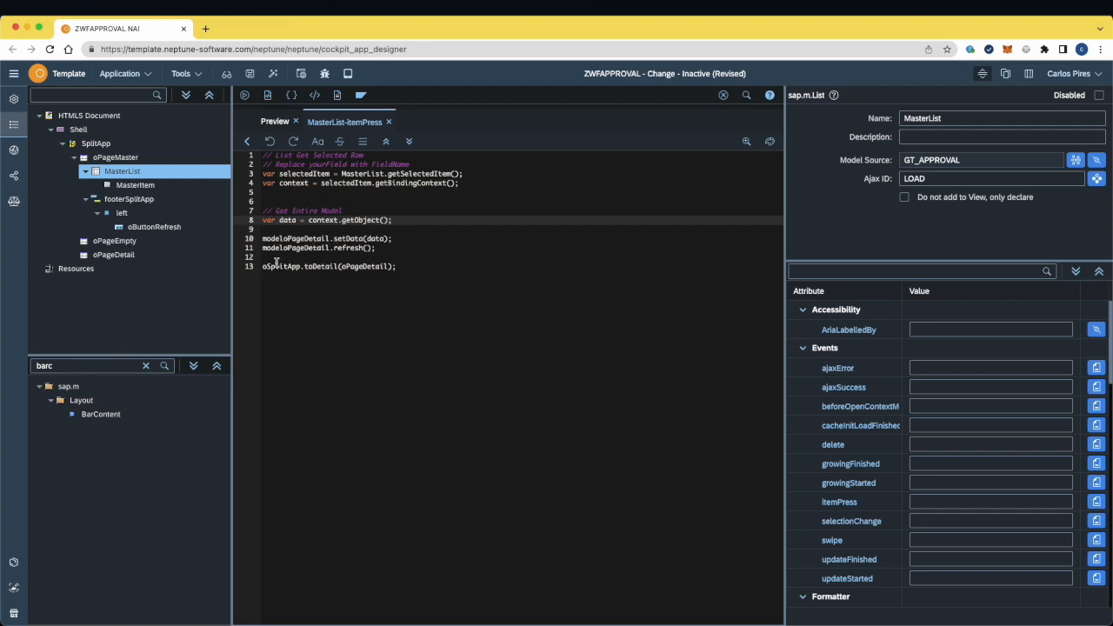
click(325, 268)
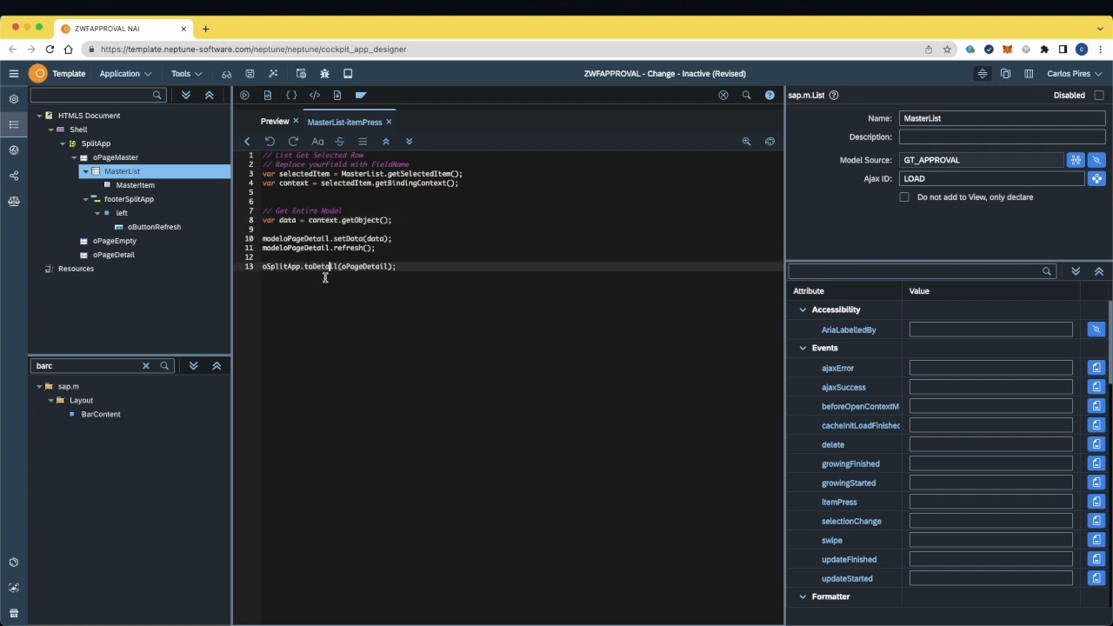
click(273, 73)
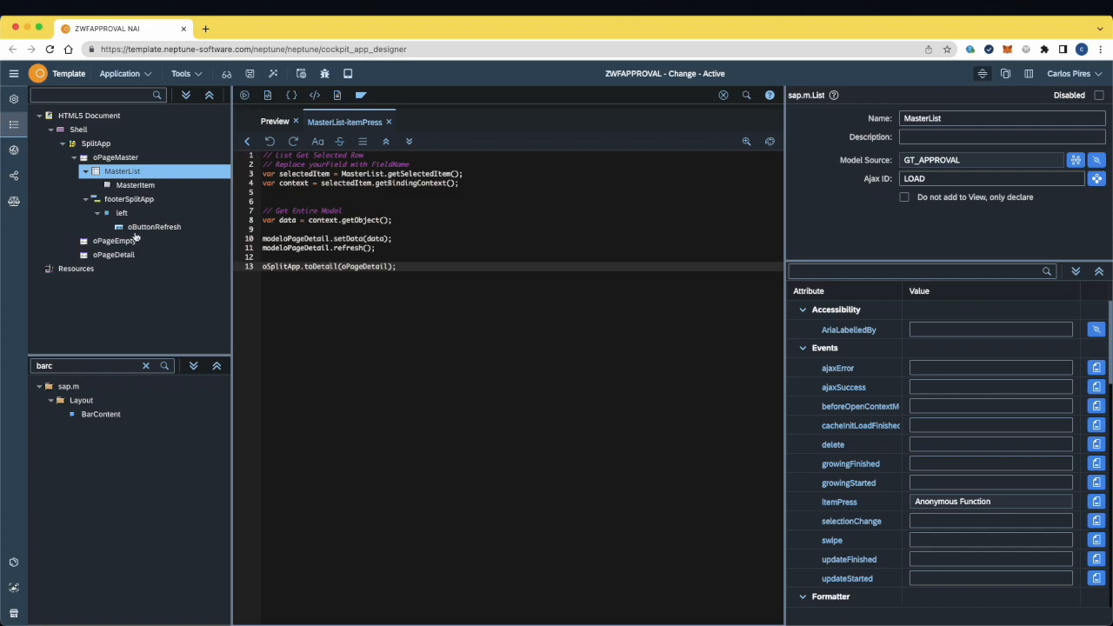
Step: Add an HBox to oPageEmpty and nest a VBox inside it
click(91, 241)
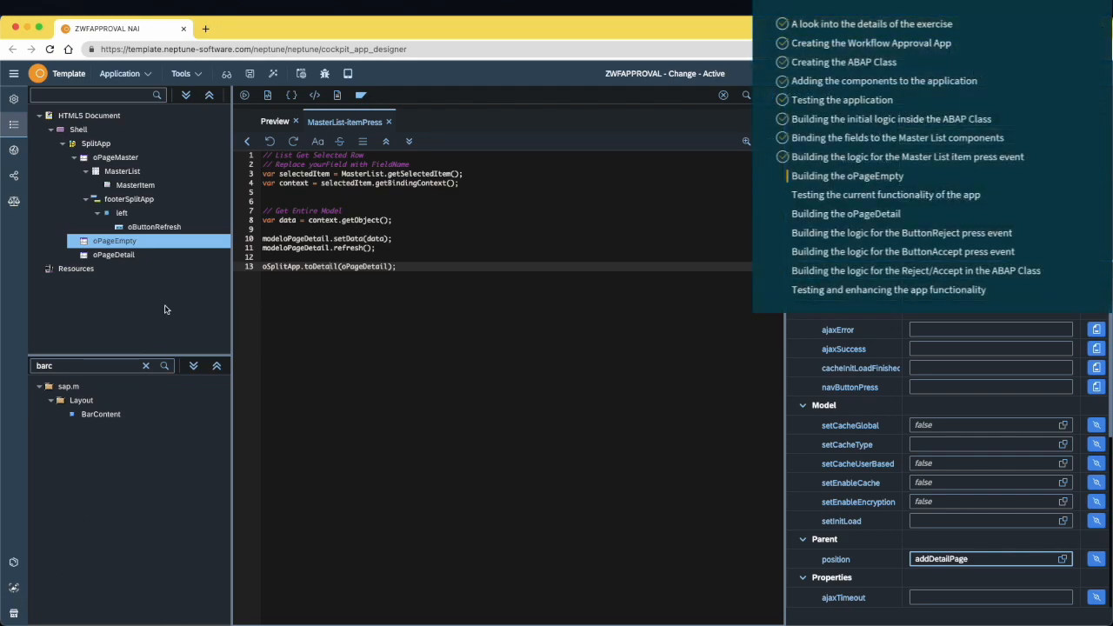
click(145, 366)
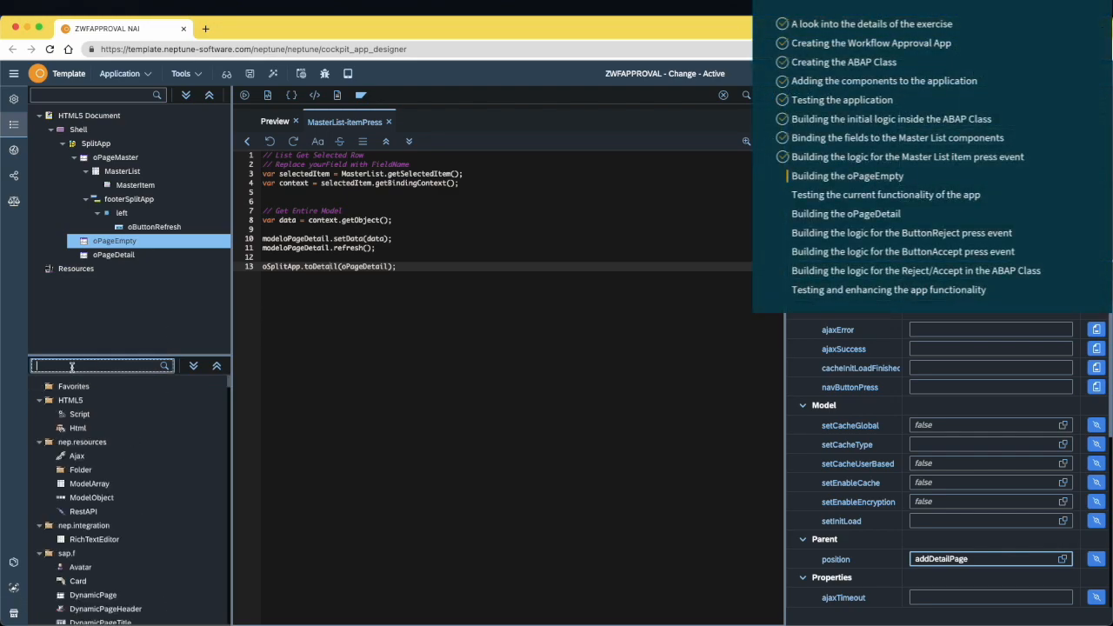
text(h)
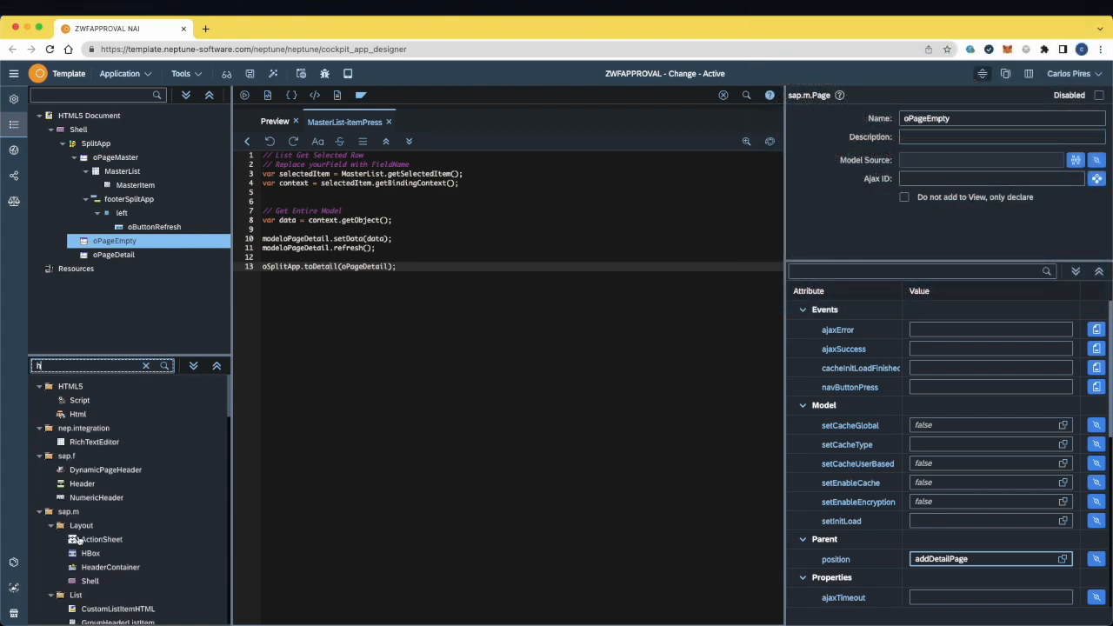
drag(90, 554, 139, 242)
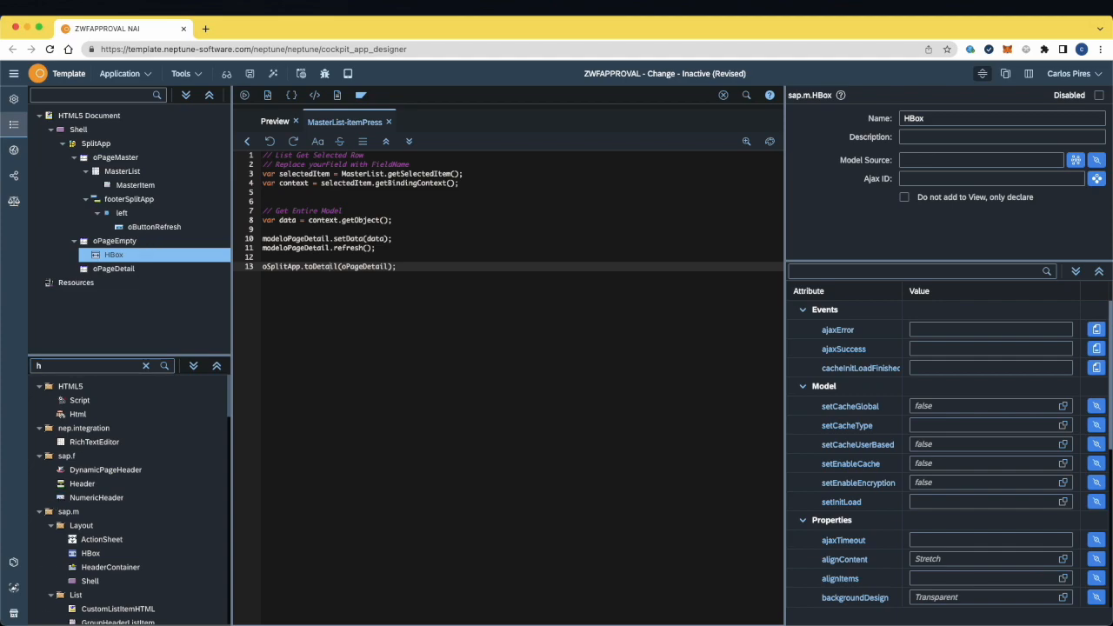
double_click(39, 365)
text(vbo)
drag(91, 414, 144, 259)
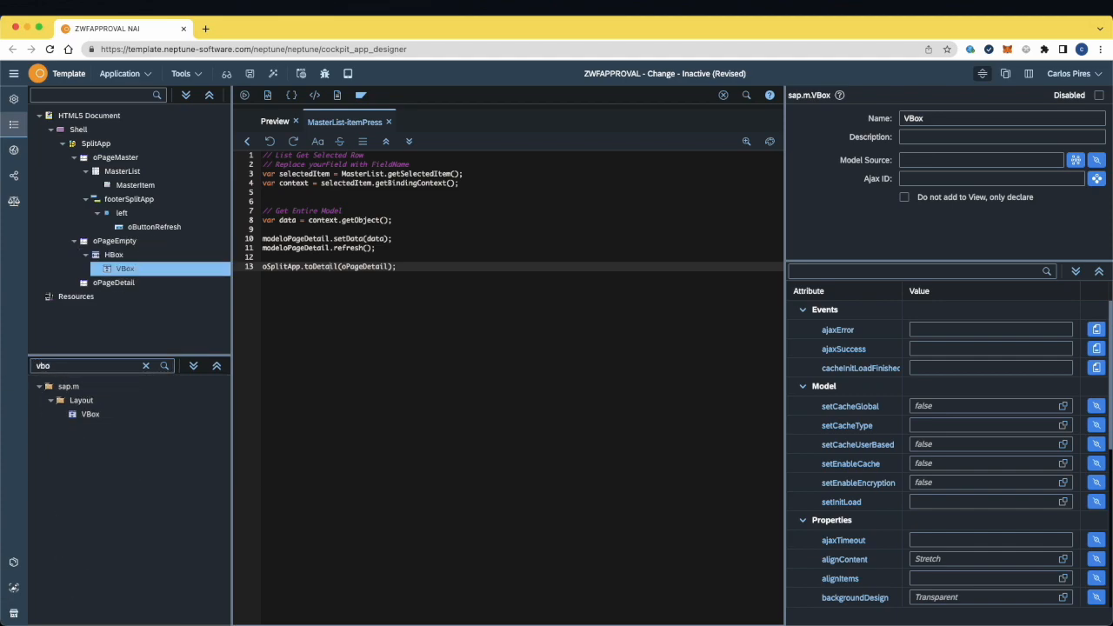
Step: Add a sap.ui.core Icon inside the VBox of oPageEmpty
click(145, 366)
text(ico)
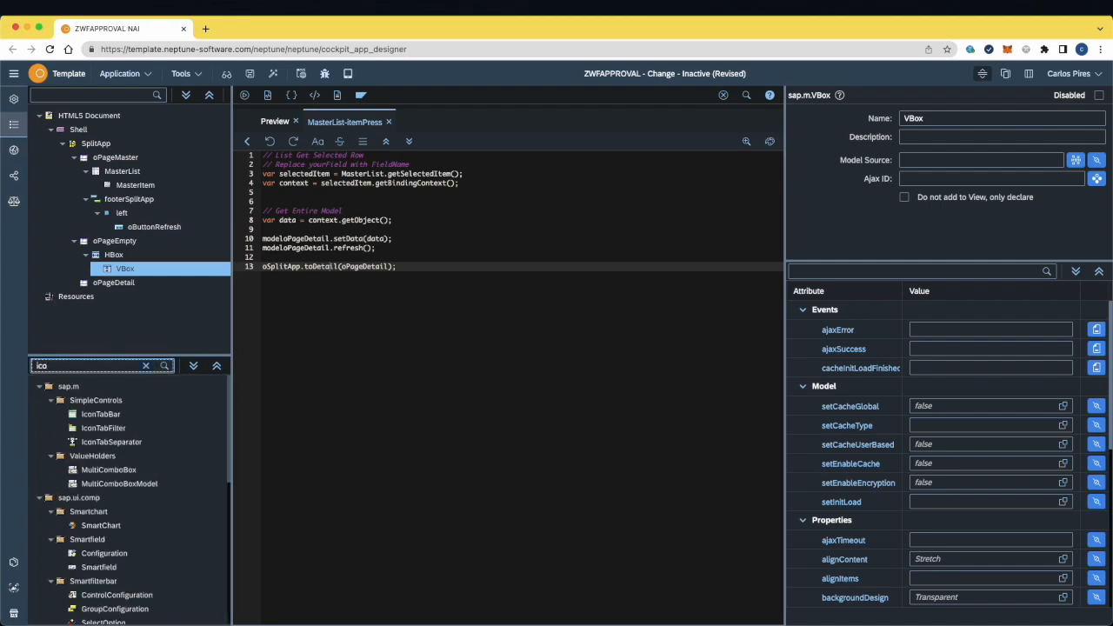
text(n)
drag(78, 470, 172, 270)
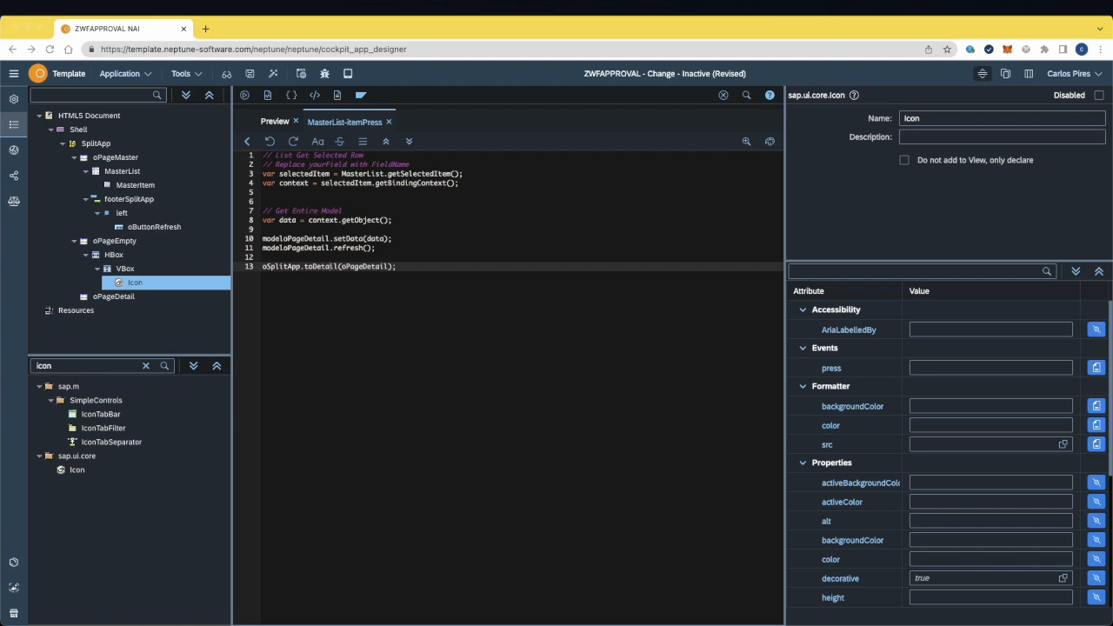
Step: Set the HBox's justifyContent to Center, renderType to Bare and fitContainer to true
click(111, 255)
scroll(953, 437, down, 5)
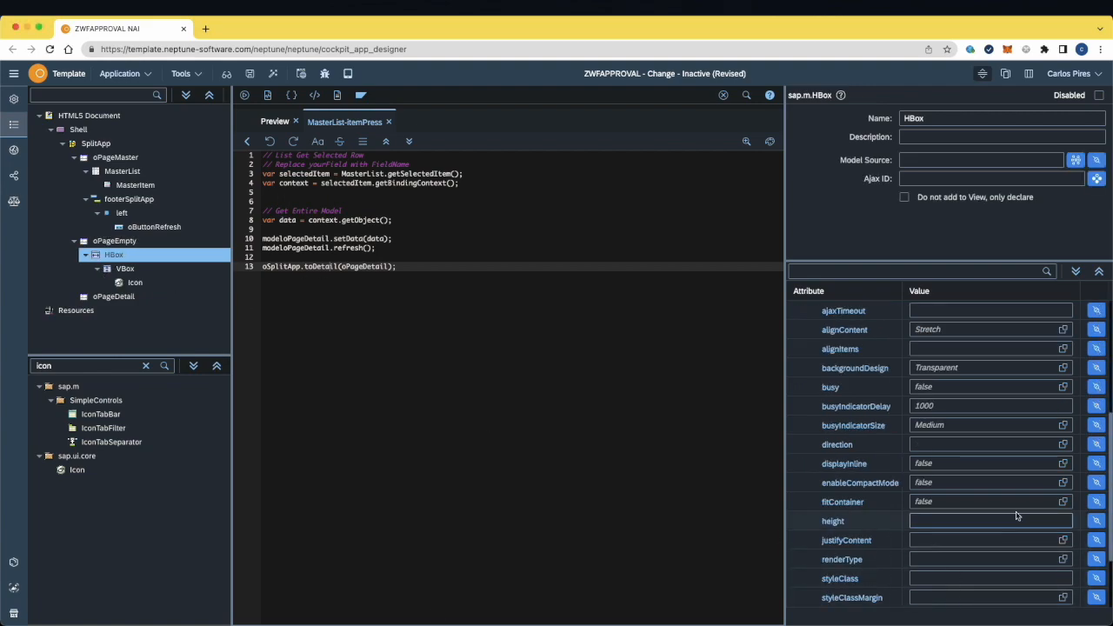
scroll(889, 487, up, 1)
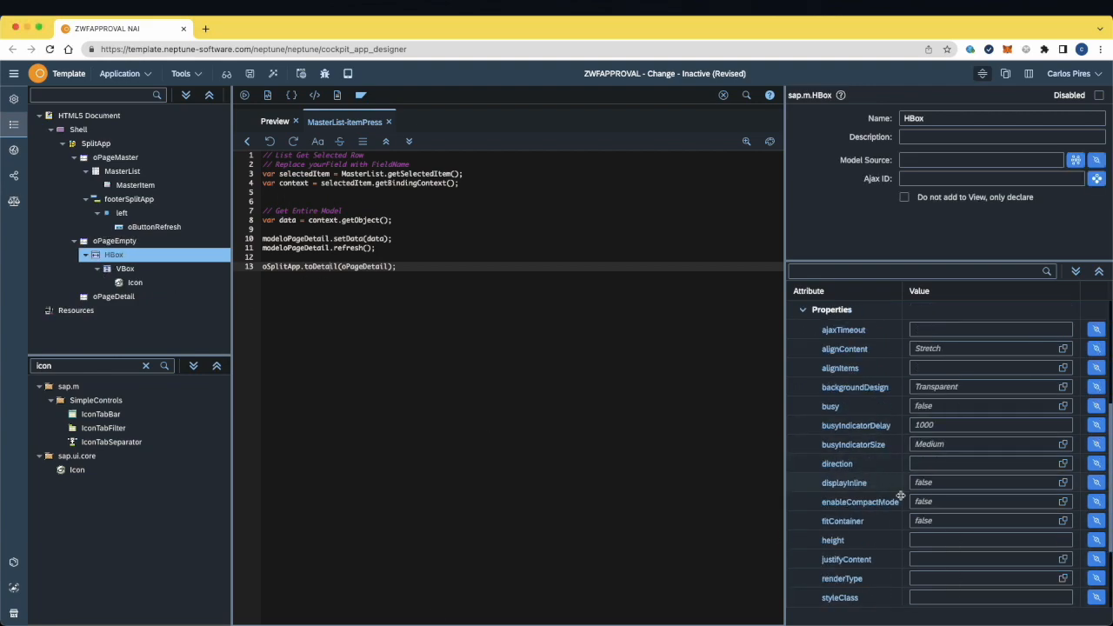
click(1063, 561)
click(929, 432)
click(1046, 580)
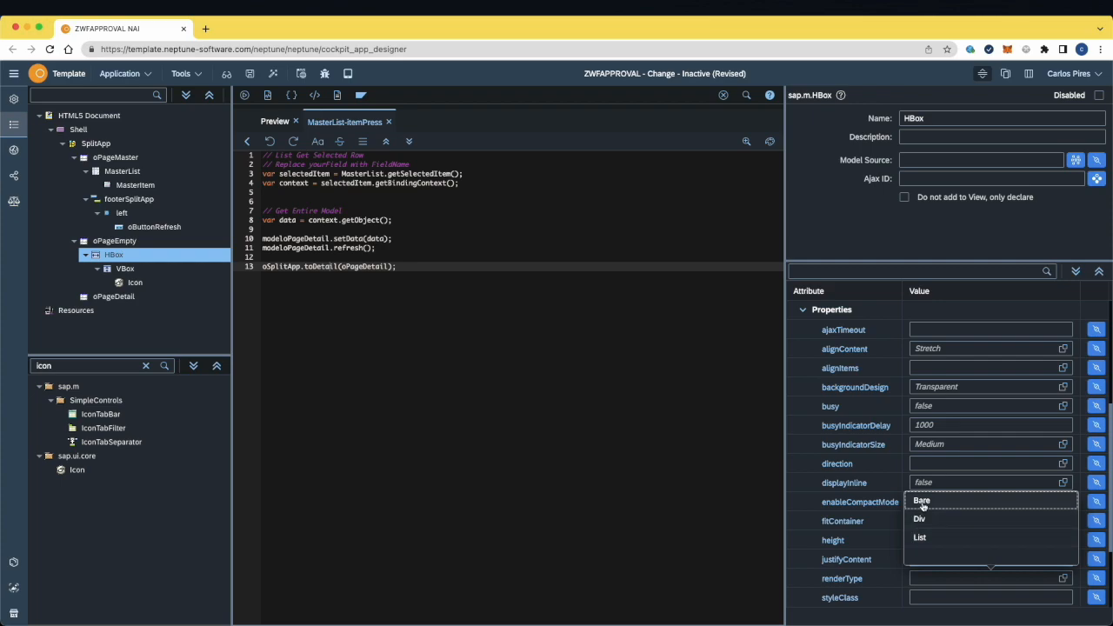
click(922, 501)
click(969, 520)
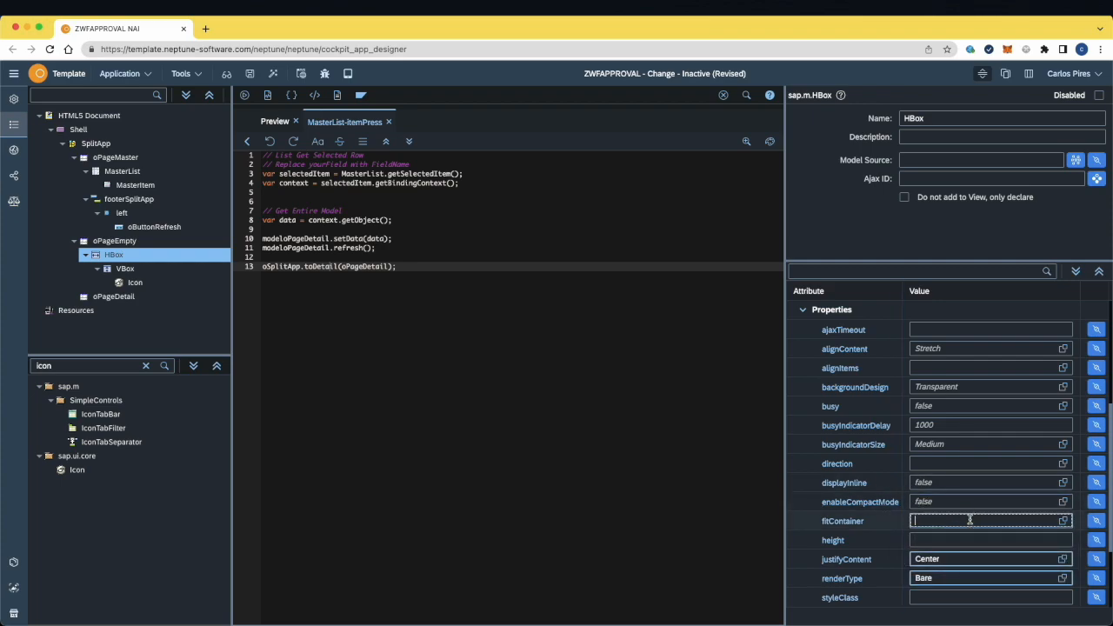
click(1063, 521)
click(931, 482)
scroll(954, 554, down, 2)
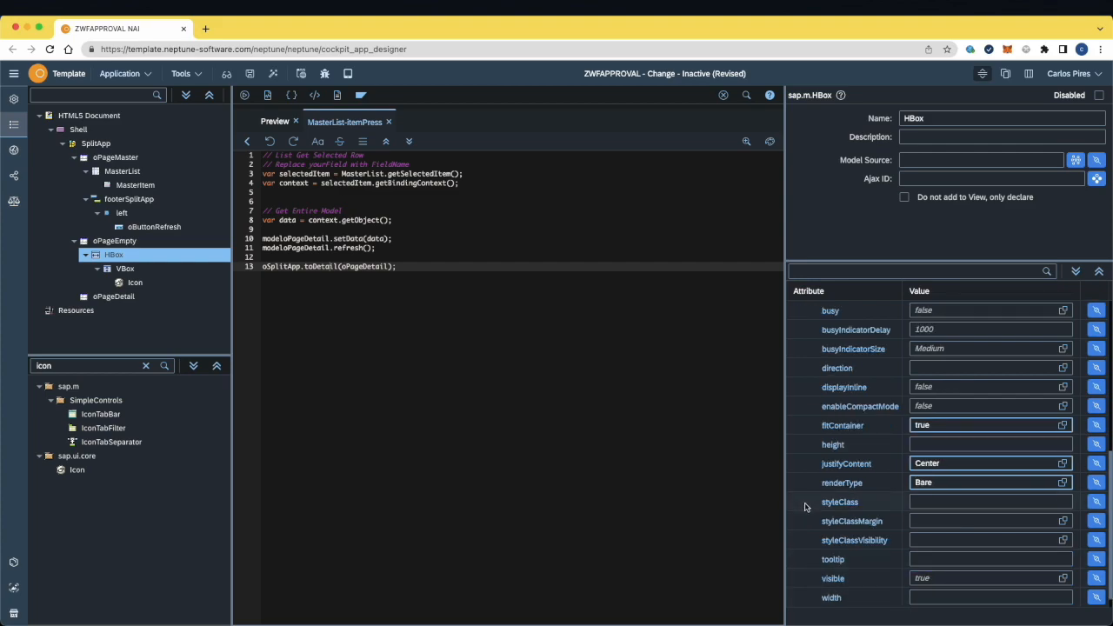
Step: Set the justifyContent attribute of the VBox under oPageEmpty to Center
click(126, 269)
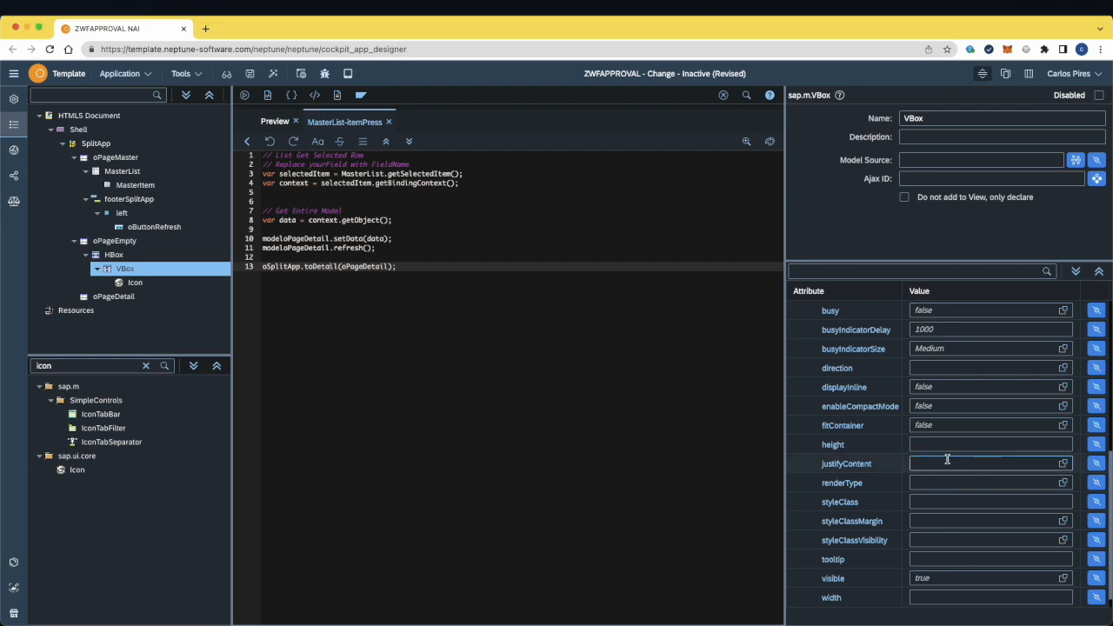
click(1044, 487)
click(1064, 464)
click(925, 332)
Step: Set the Icon's color to #f2ac13 and its size to 30rem
click(135, 283)
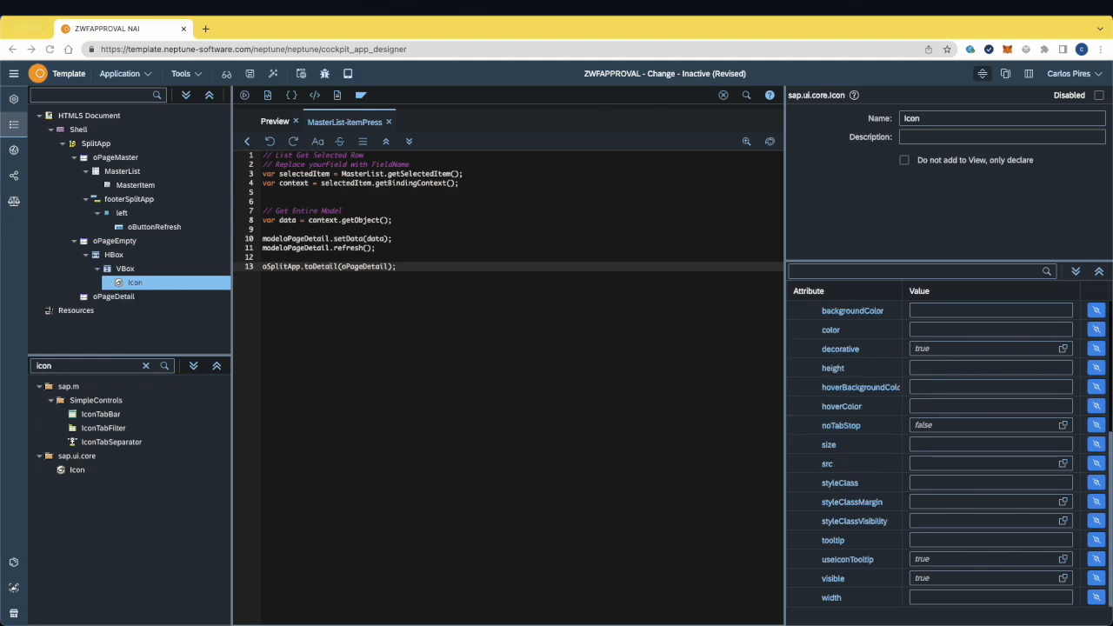
click(926, 329)
text(#f2ac13)
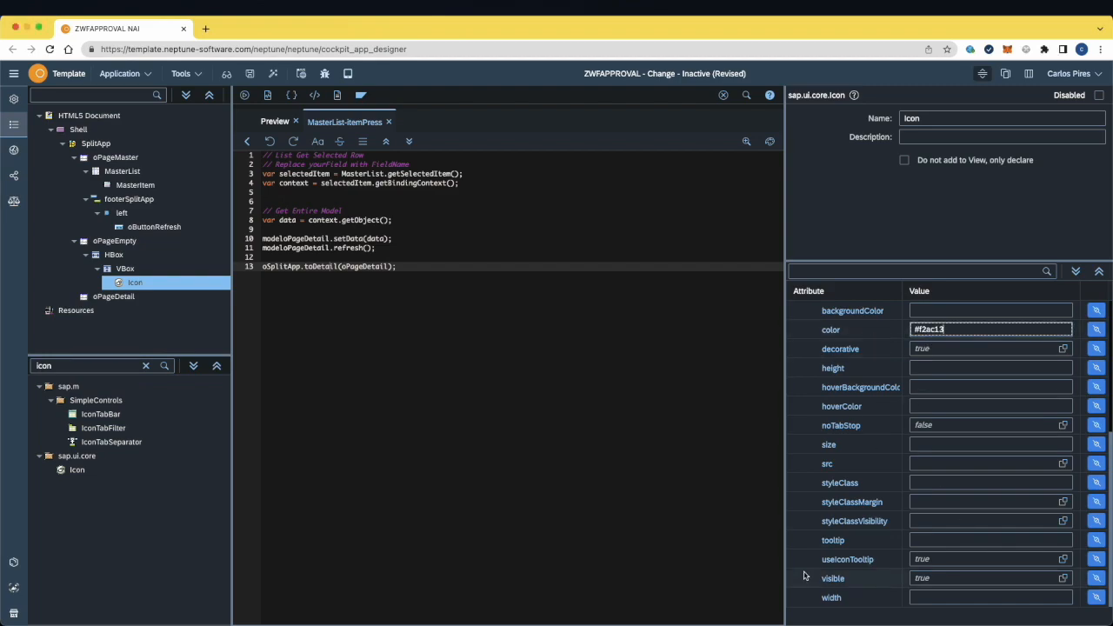
click(927, 445)
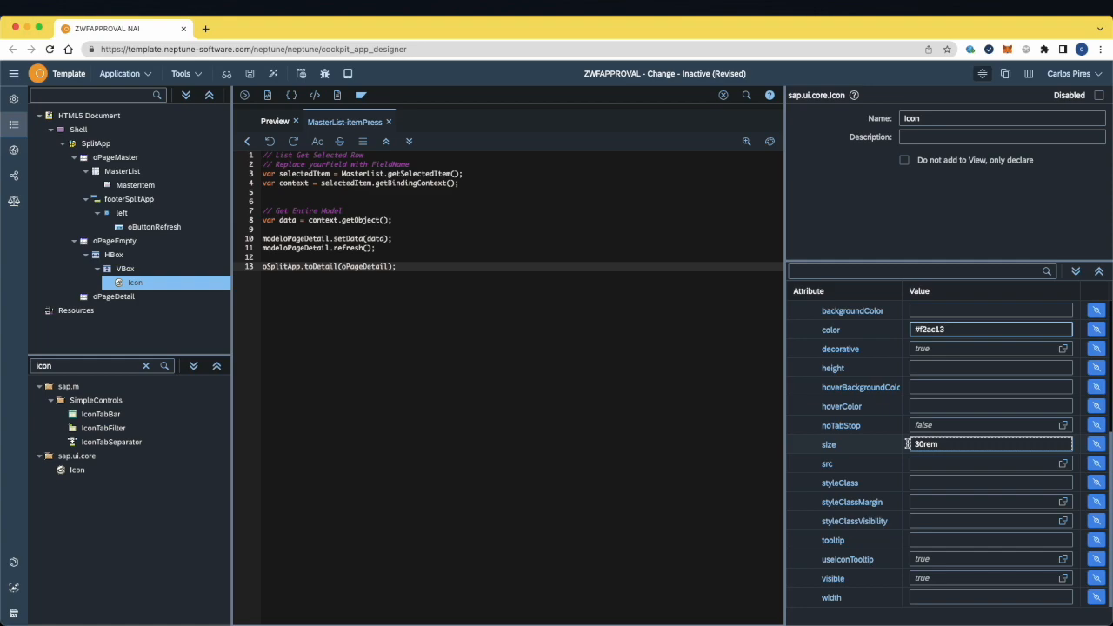
Step: Find the icon with the search term hand-s and assign the fa-solid hand-spock icon as the Icon's src
click(1060, 463)
key(BackSpace)
text(hnad)
text(and)
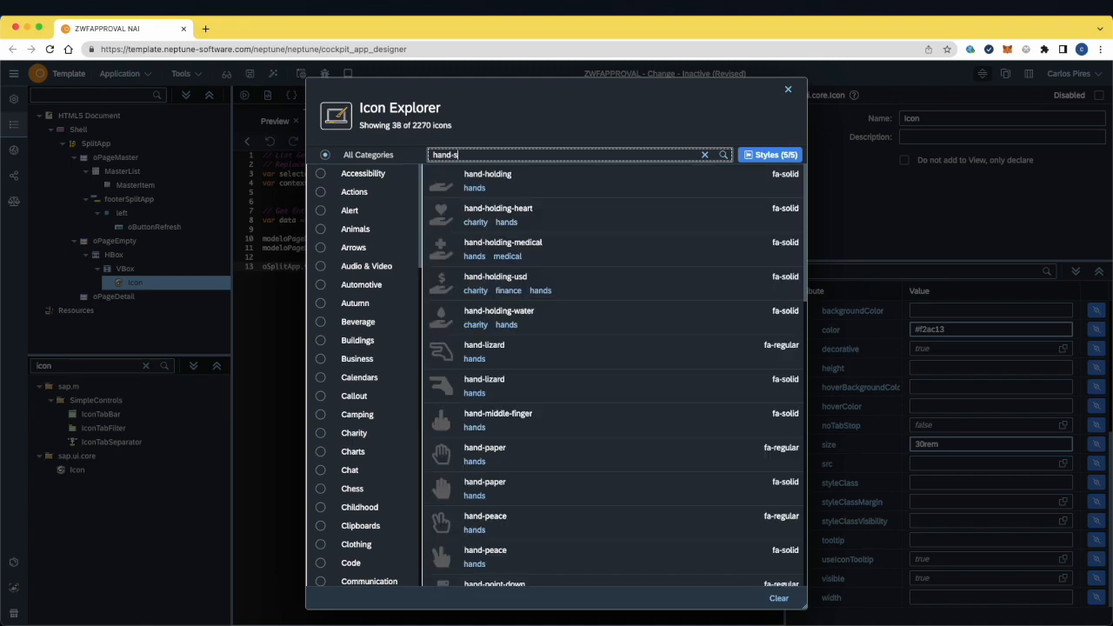
text(-s)
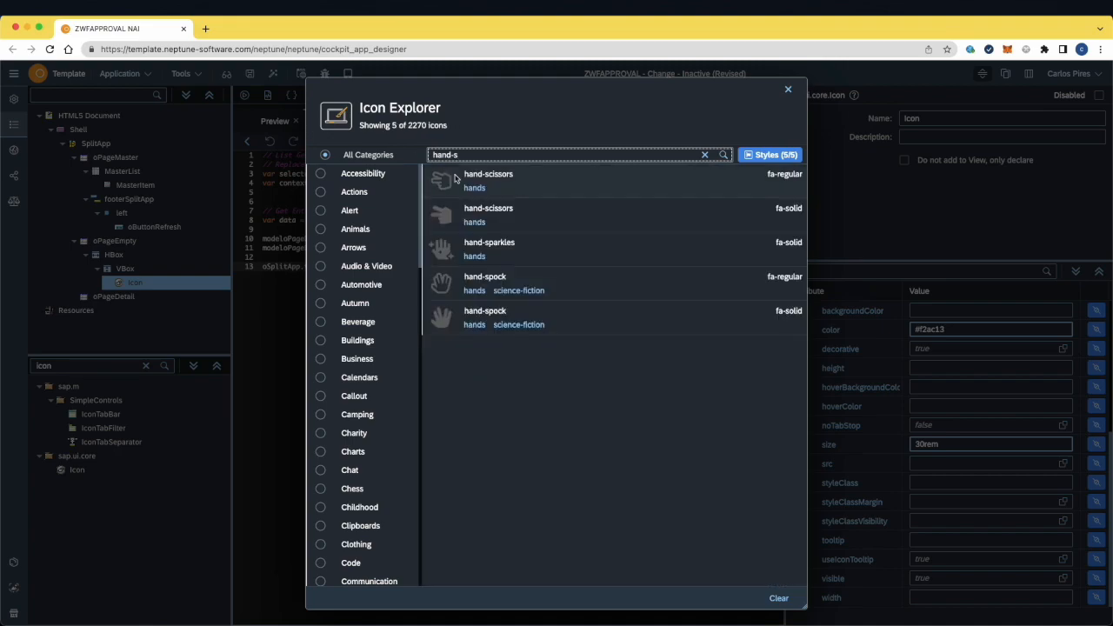
click(488, 315)
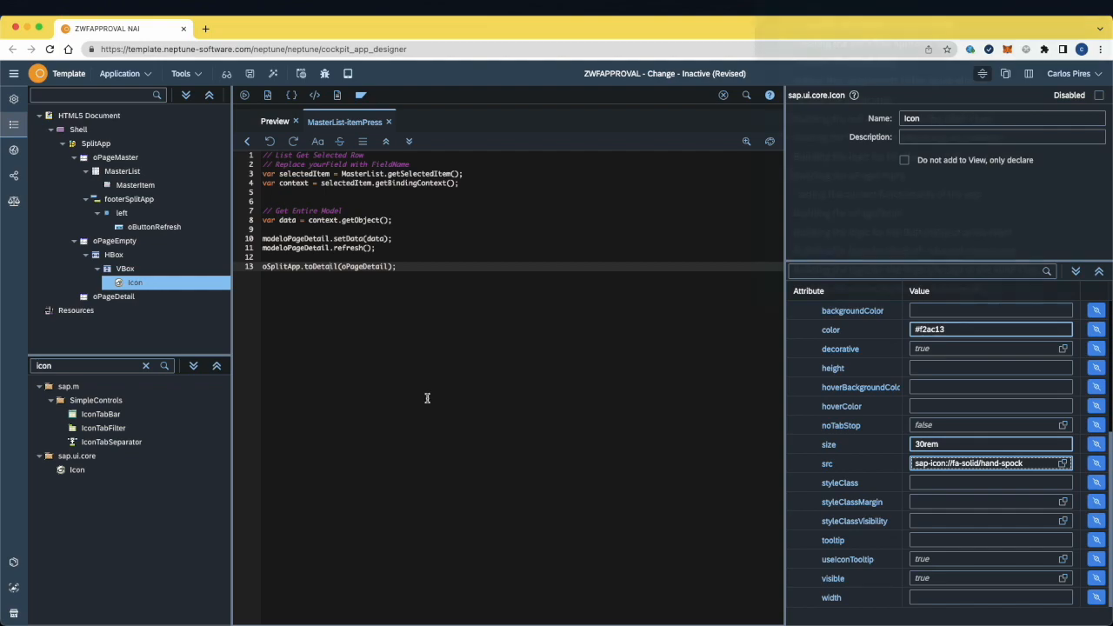
Step: Activate the application and test selecting the Gear 500 list item in the preview
click(273, 74)
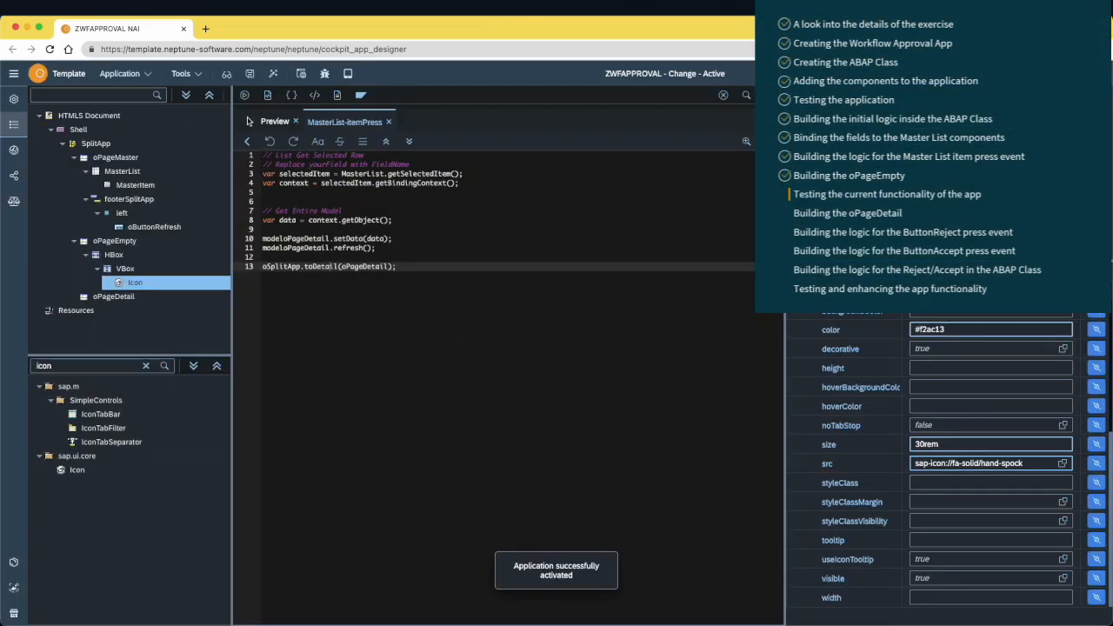
click(275, 121)
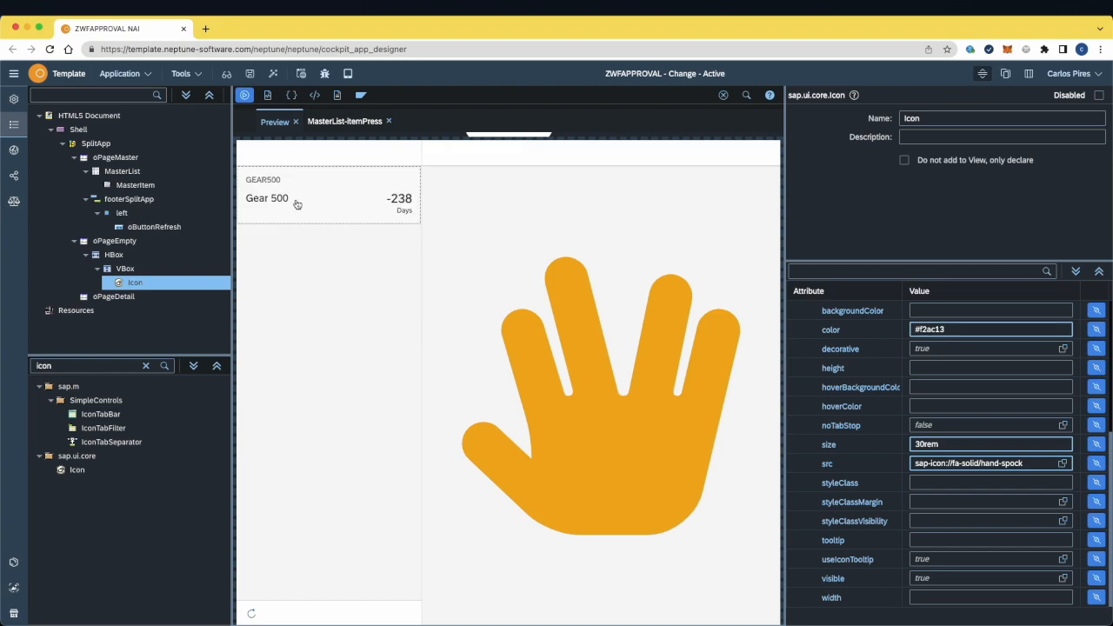
click(297, 204)
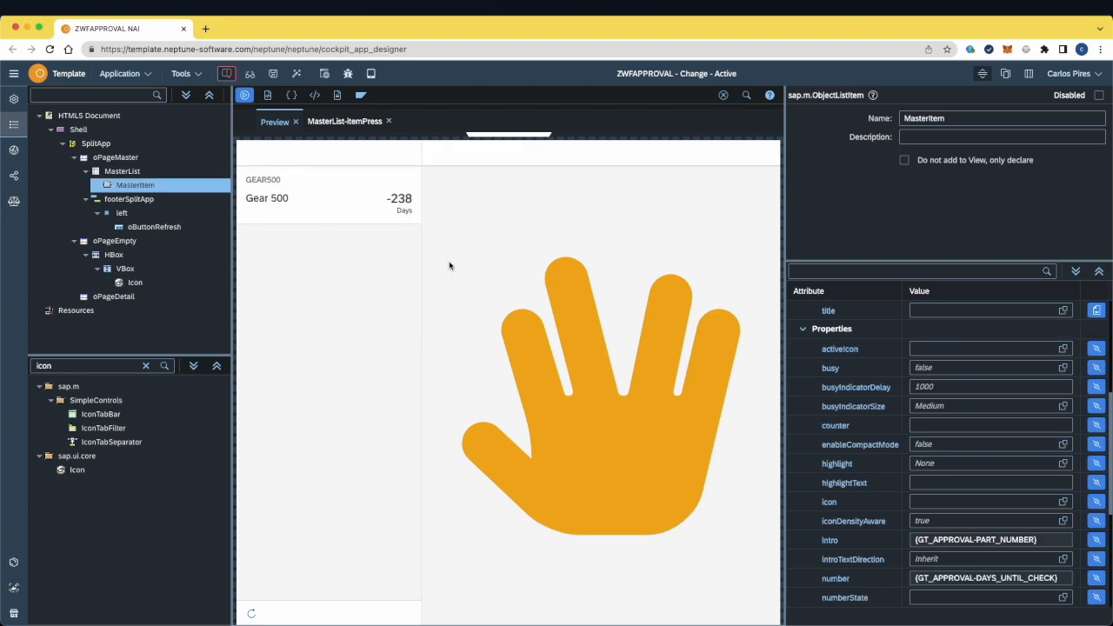
Step: Check the reported application error and bind oPageDetail's Model Source to GS_APPROVAL
click(226, 73)
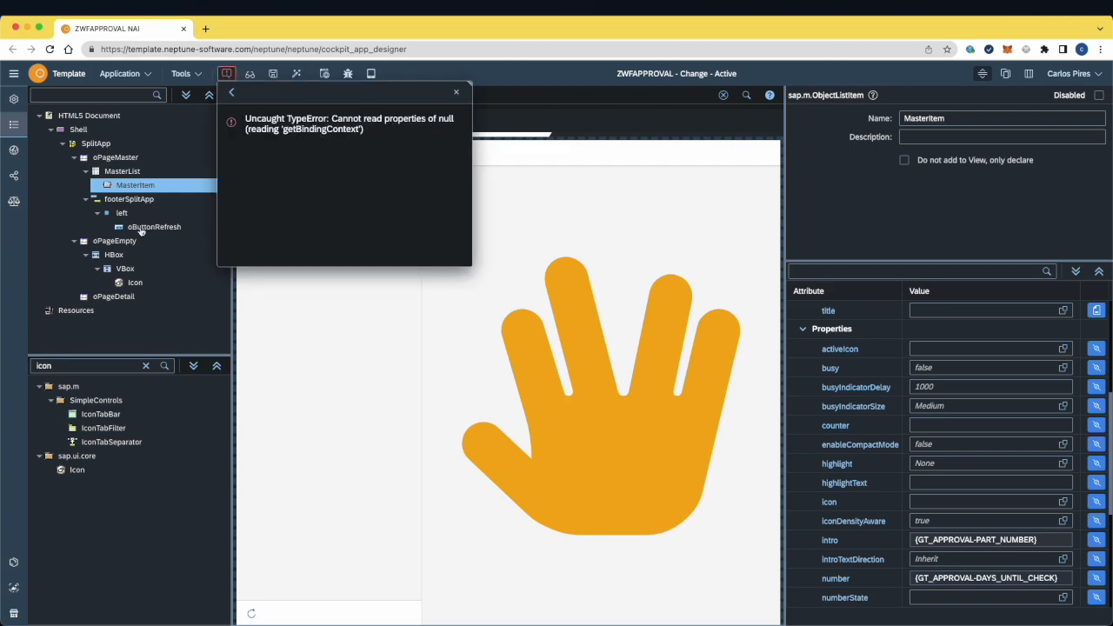
click(111, 298)
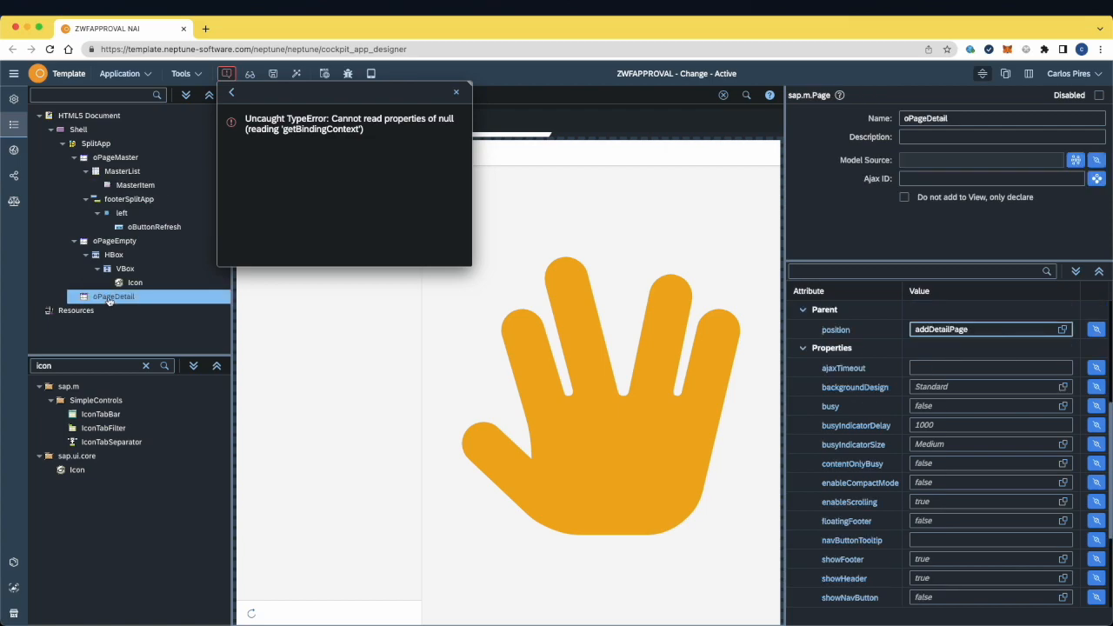
click(1077, 160)
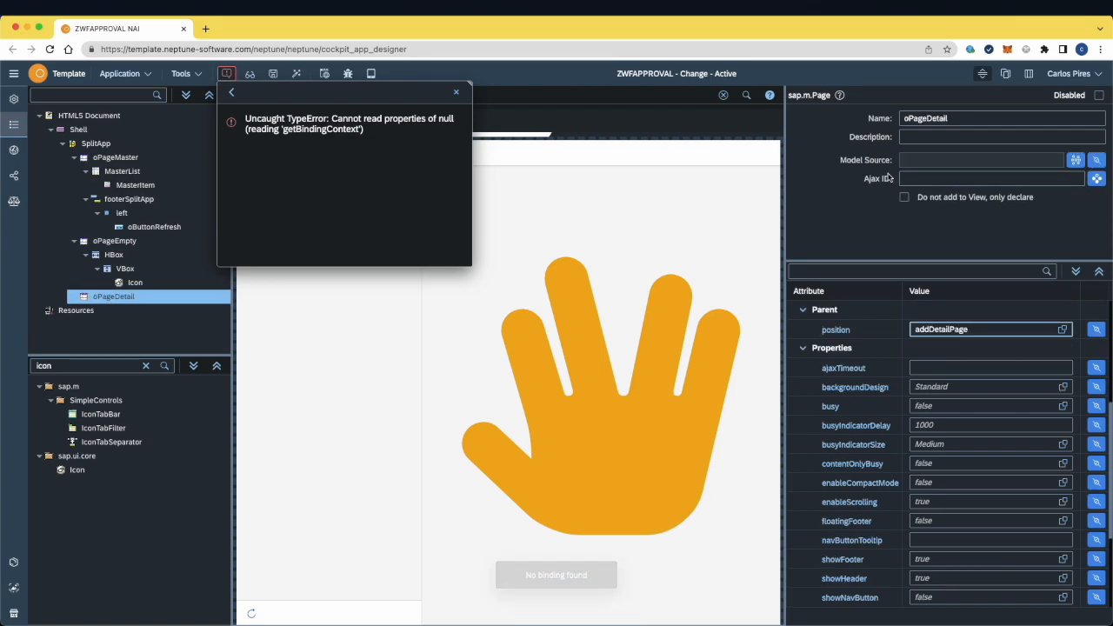
click(1081, 164)
key(super+Tab)
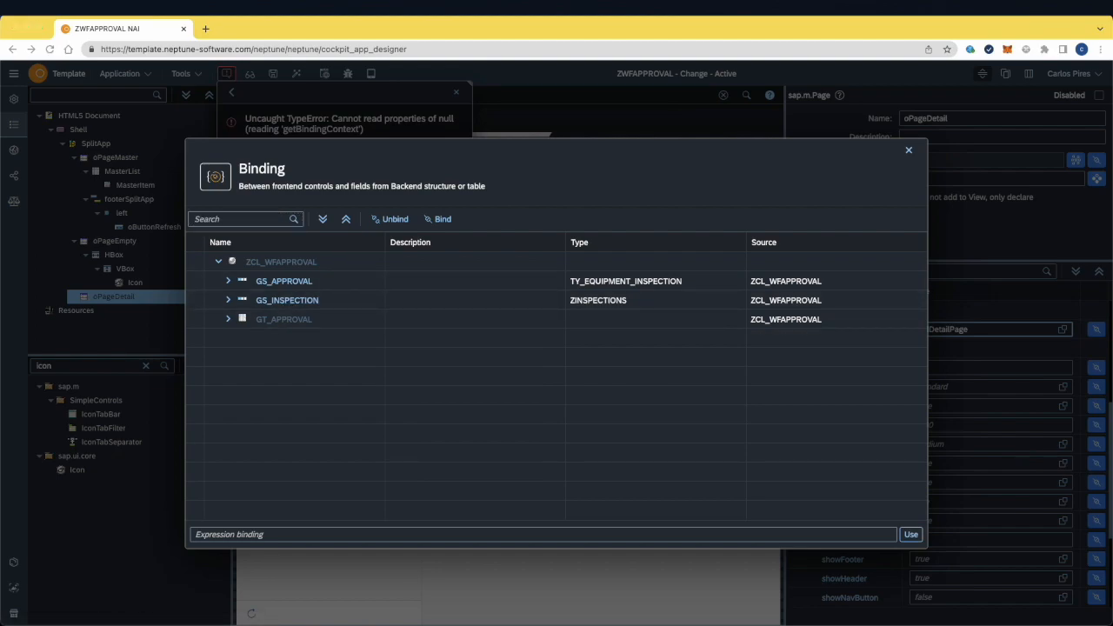
double_click(296, 281)
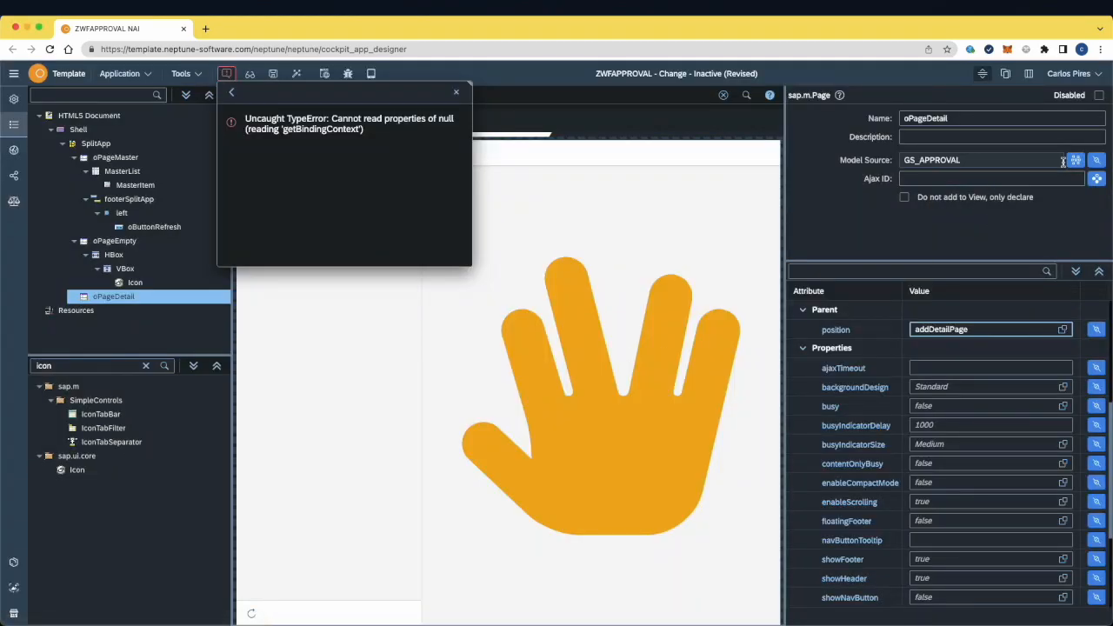
Step: Activate the application, select the Gear 500 list item in the preview and check the reported error
click(296, 73)
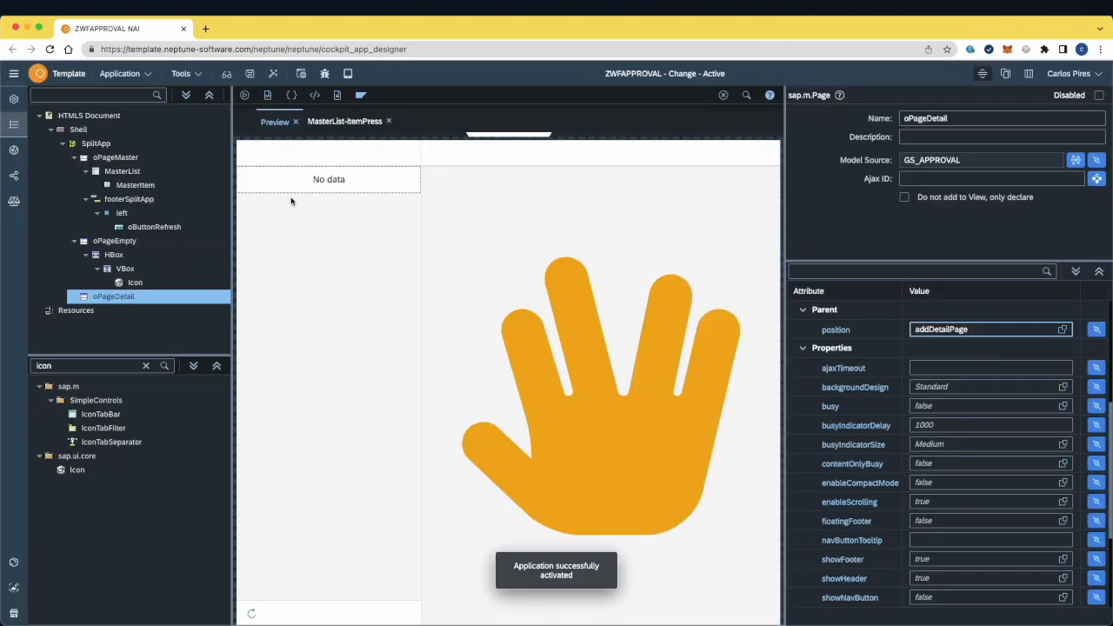
click(416, 217)
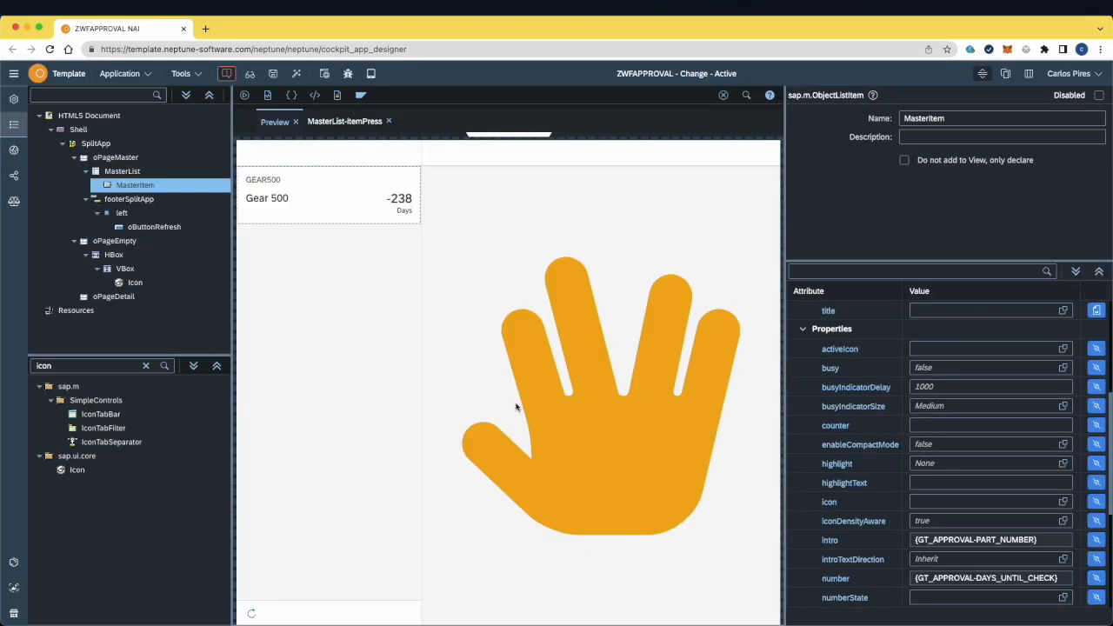
click(226, 73)
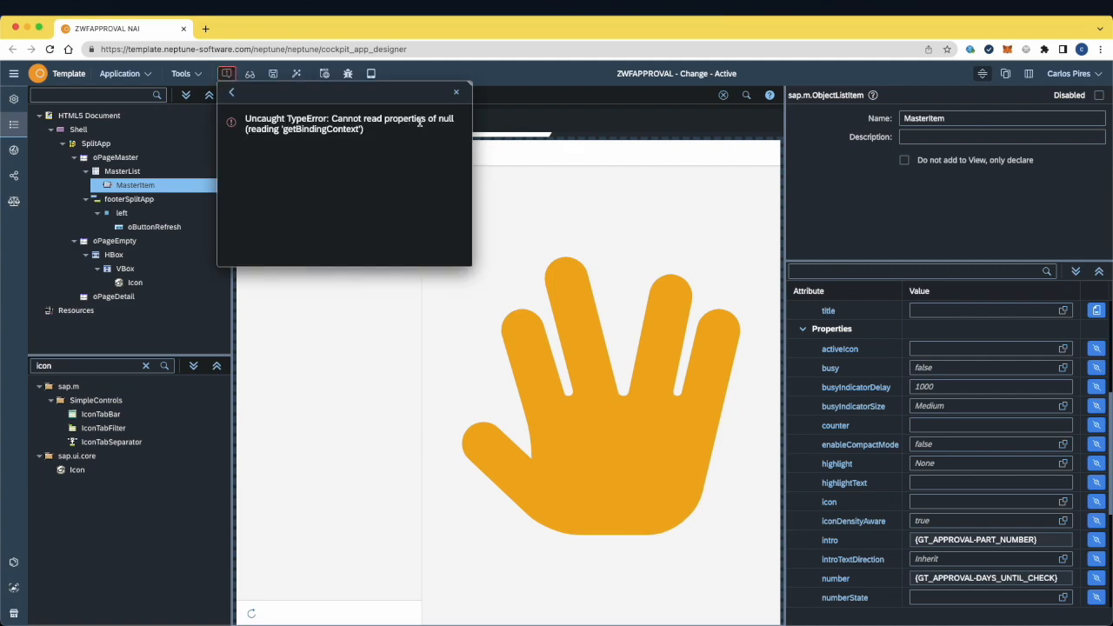
click(456, 92)
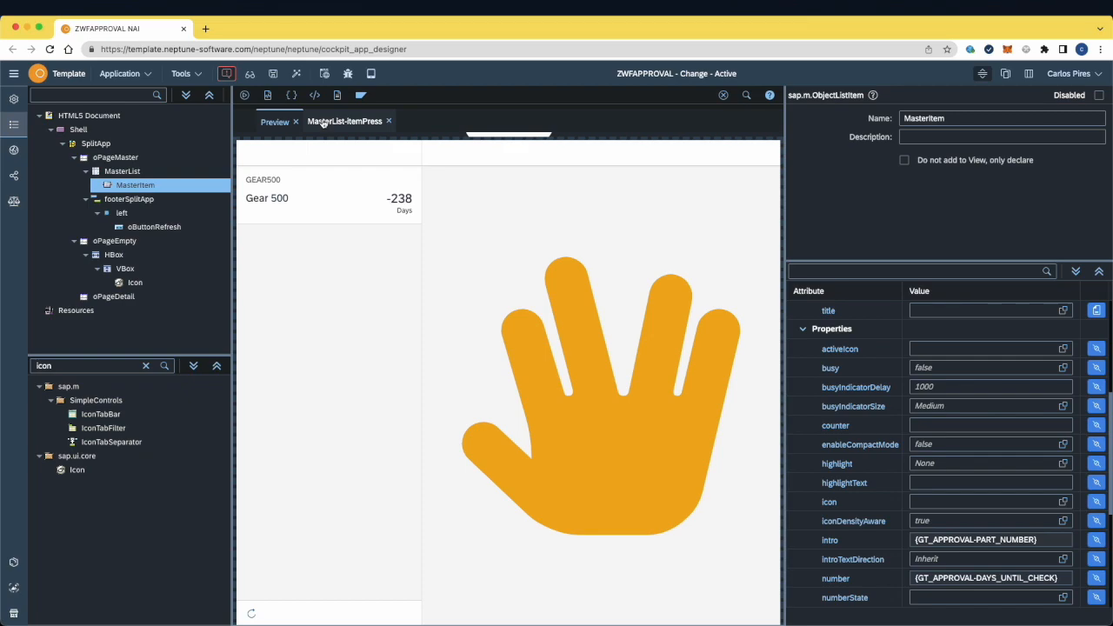
Step: Review the MasterList itemPress script and set the MasterList's mode to SingleSelectMaster
click(324, 122)
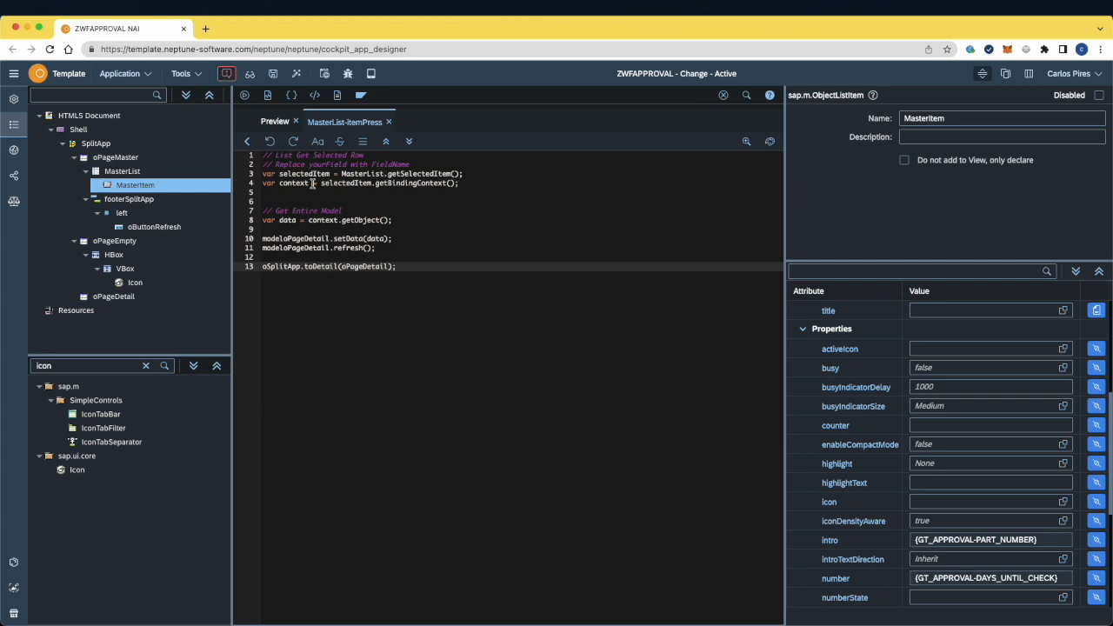
click(115, 172)
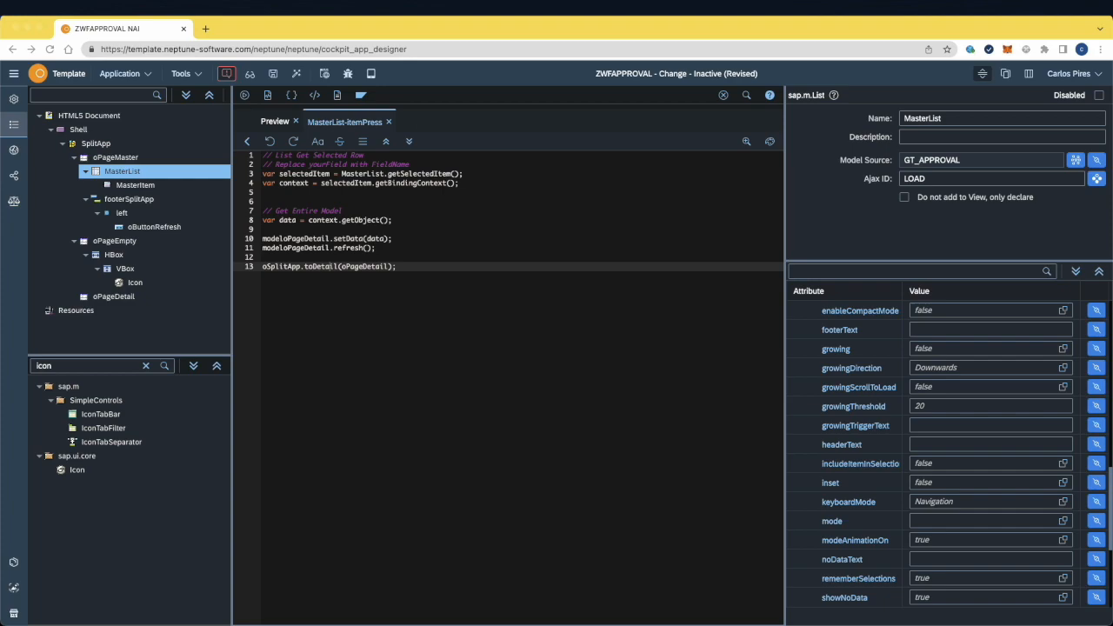
click(993, 520)
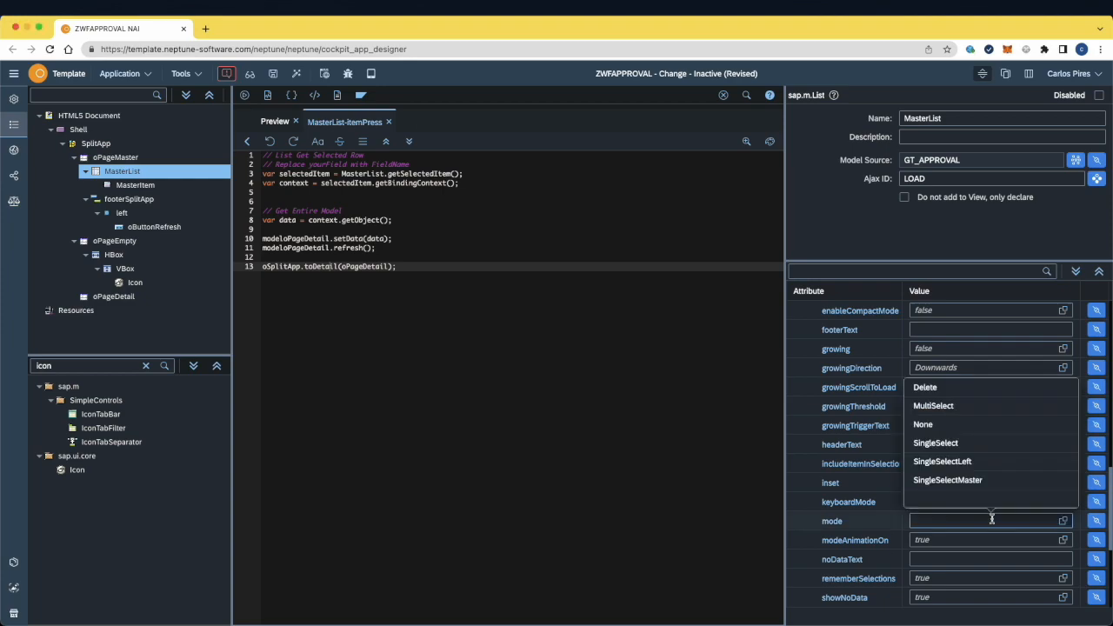
click(969, 481)
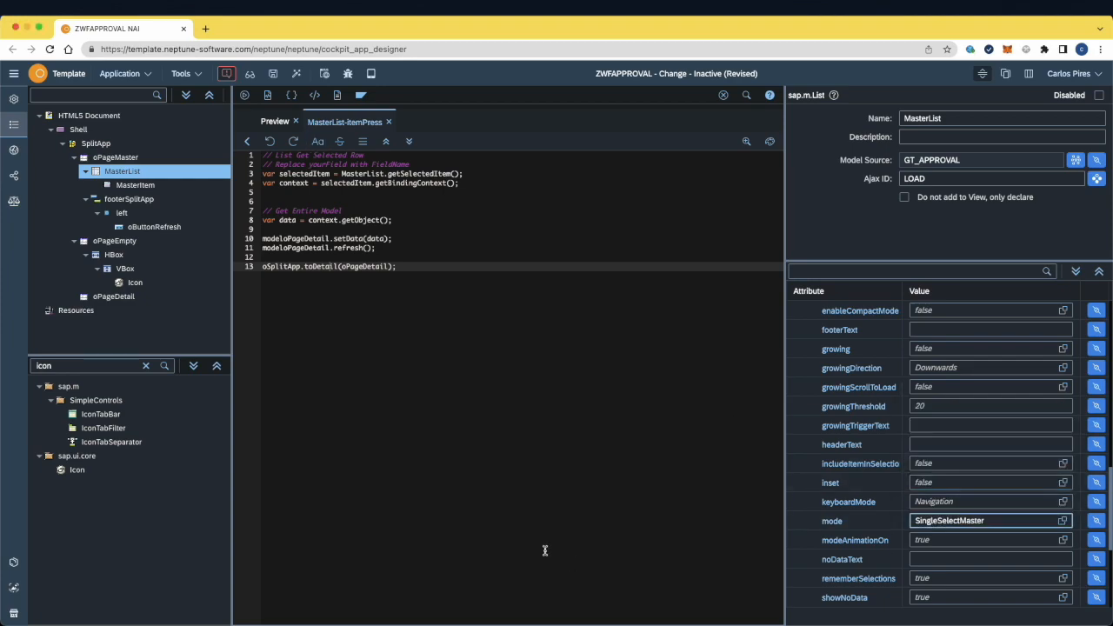
Step: Activate the application, retest selecting Gear 500 in the preview and read the error message
click(296, 73)
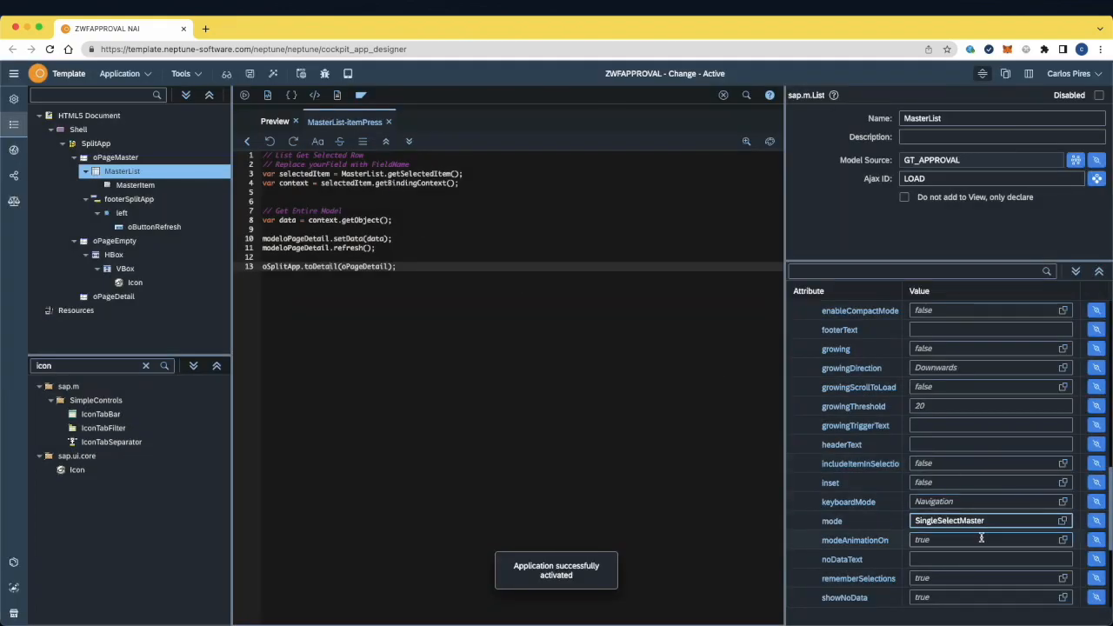
click(244, 95)
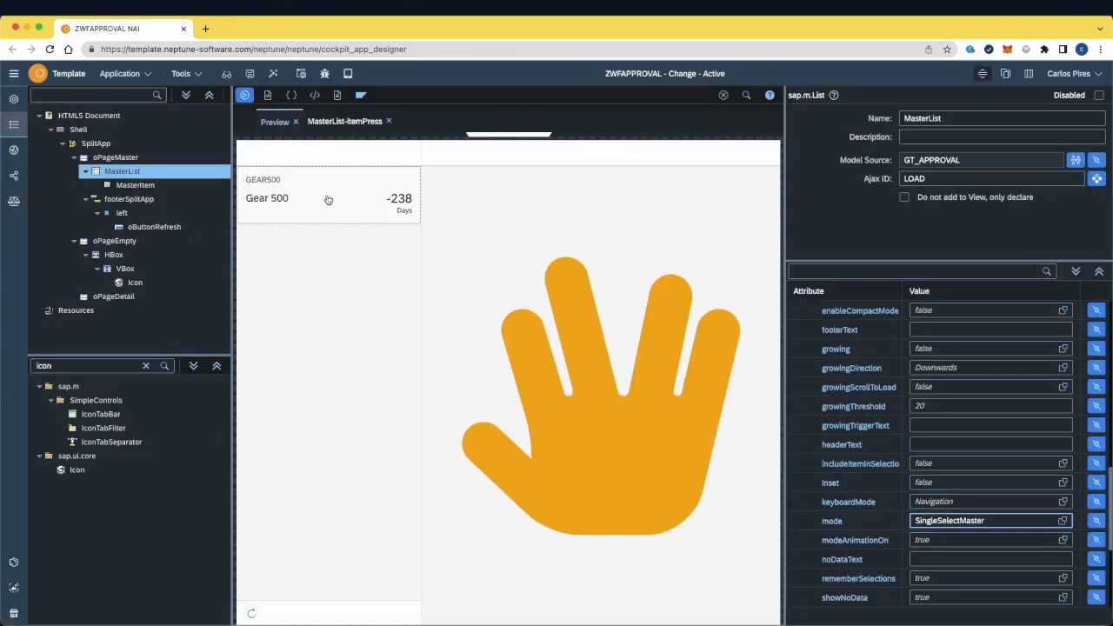
click(326, 200)
click(226, 75)
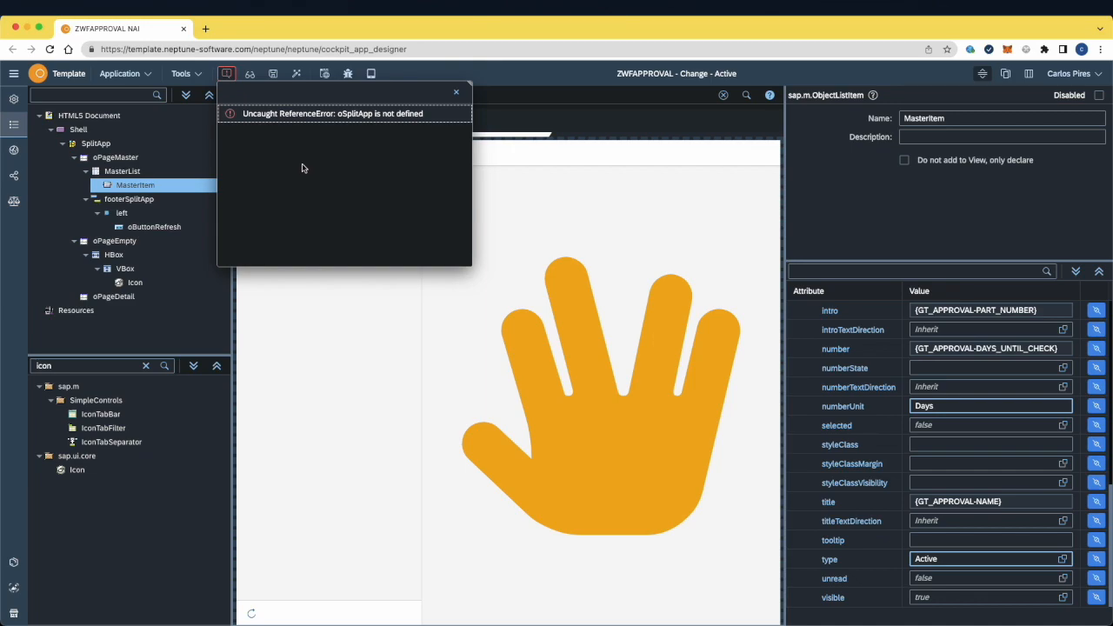
click(125, 268)
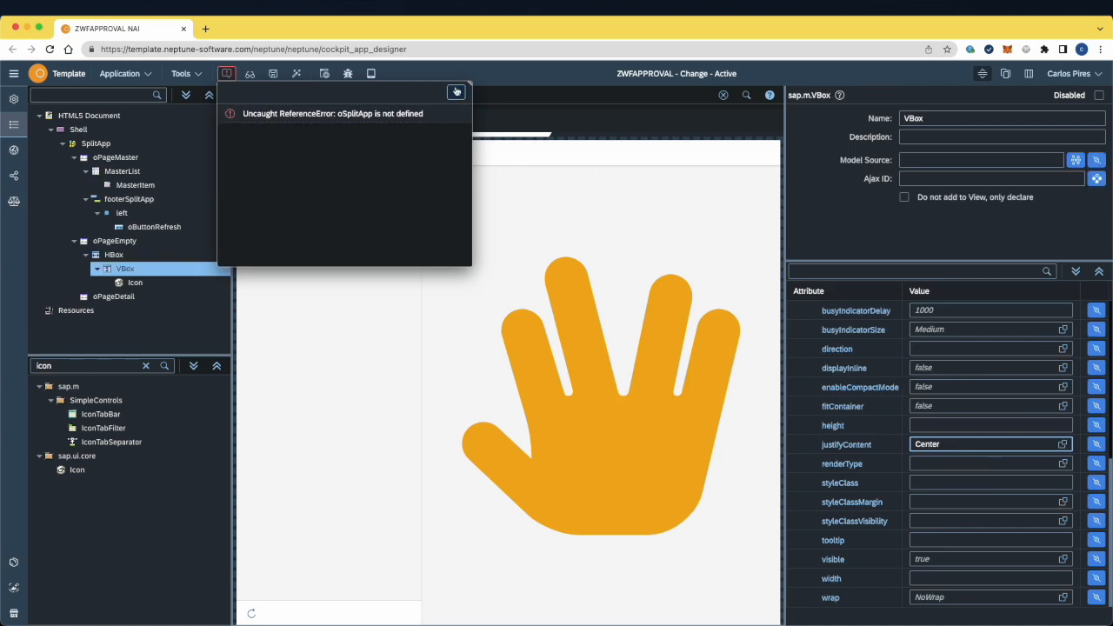
click(456, 91)
Step: Check the control name used in the itemPress script and rename the SplitApp control as oSplitApp
click(345, 122)
click(283, 267)
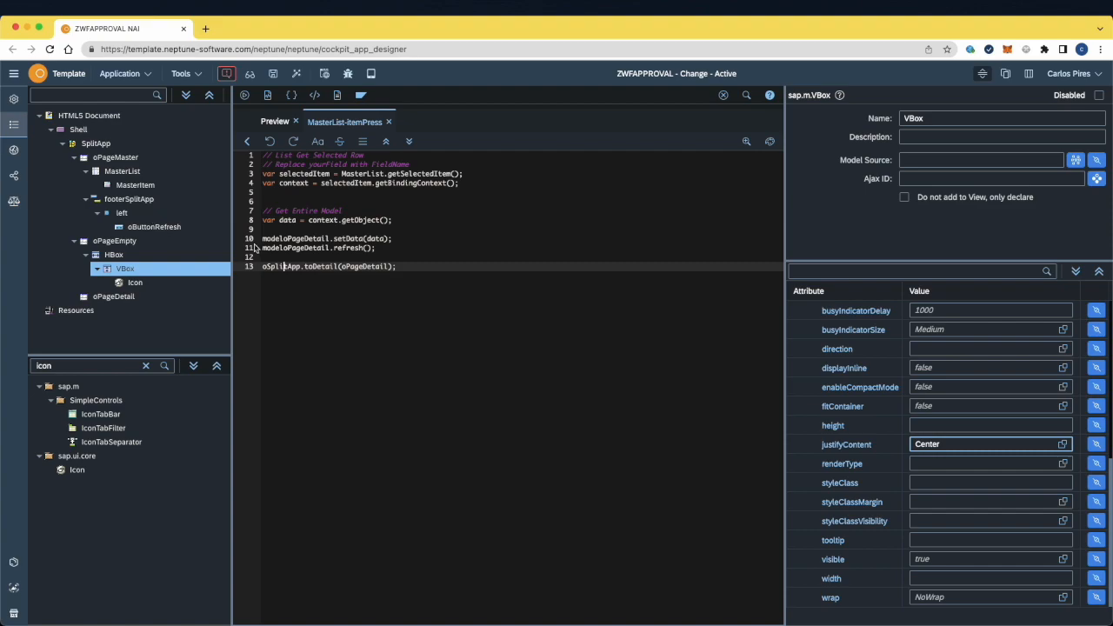
click(102, 144)
drag(938, 118, 795, 116)
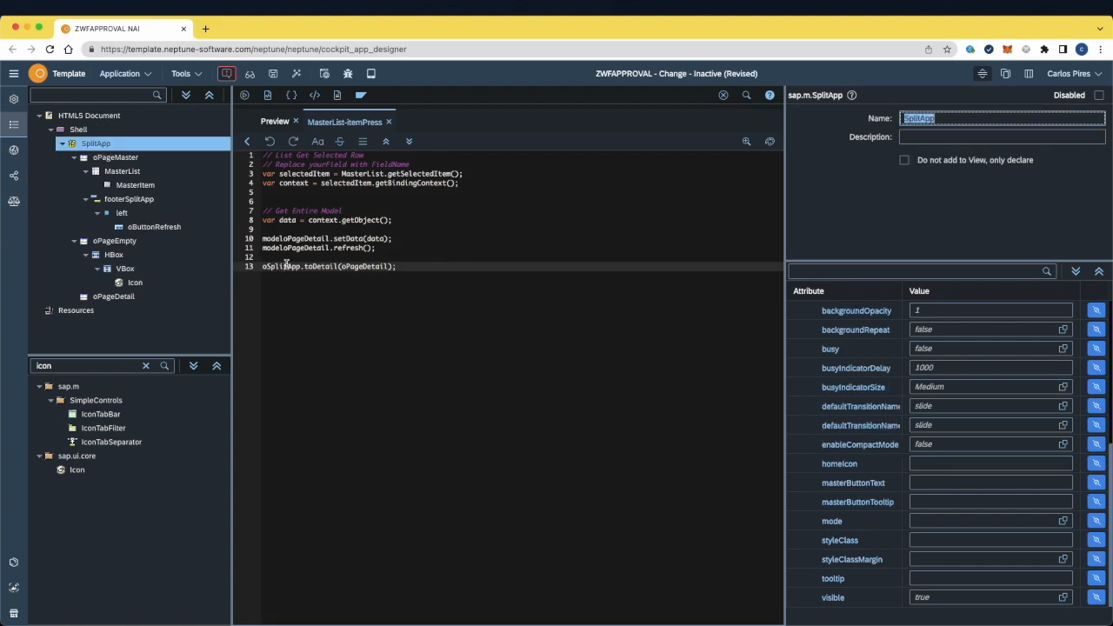
click(904, 118)
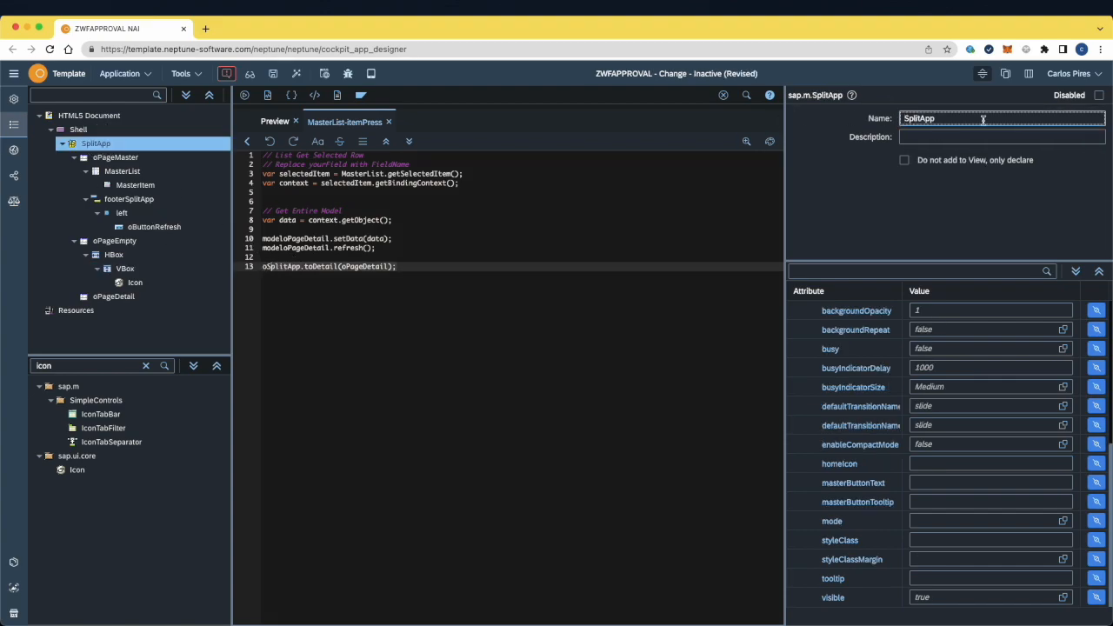
text(o)
Step: Activate the application and test navigating to the detail page from the Gear 500 item in the preview
click(296, 73)
click(275, 121)
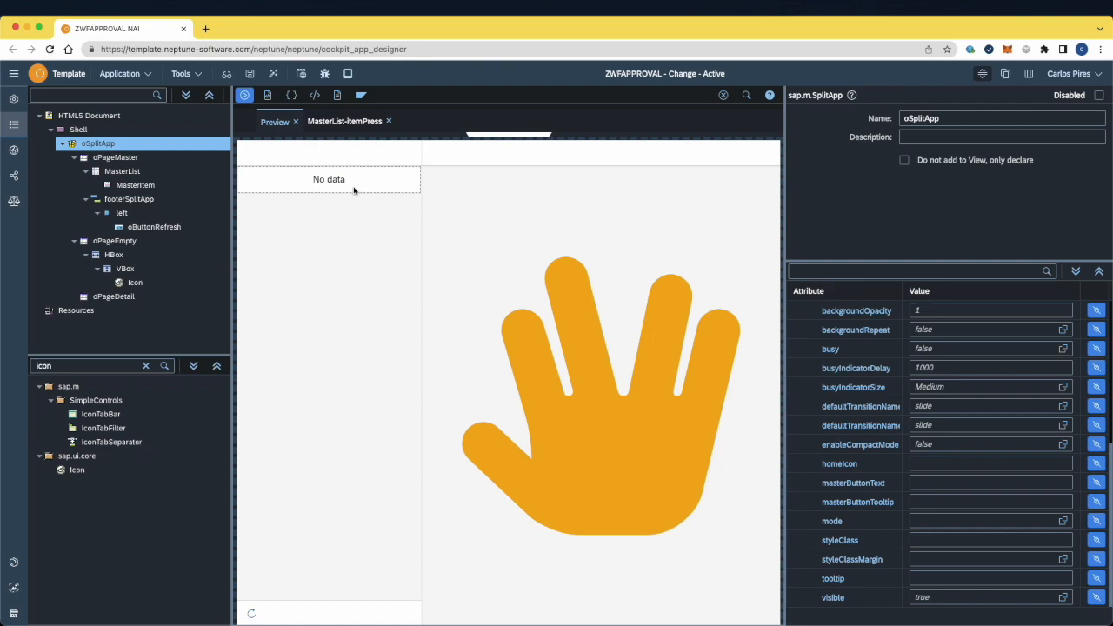
click(355, 195)
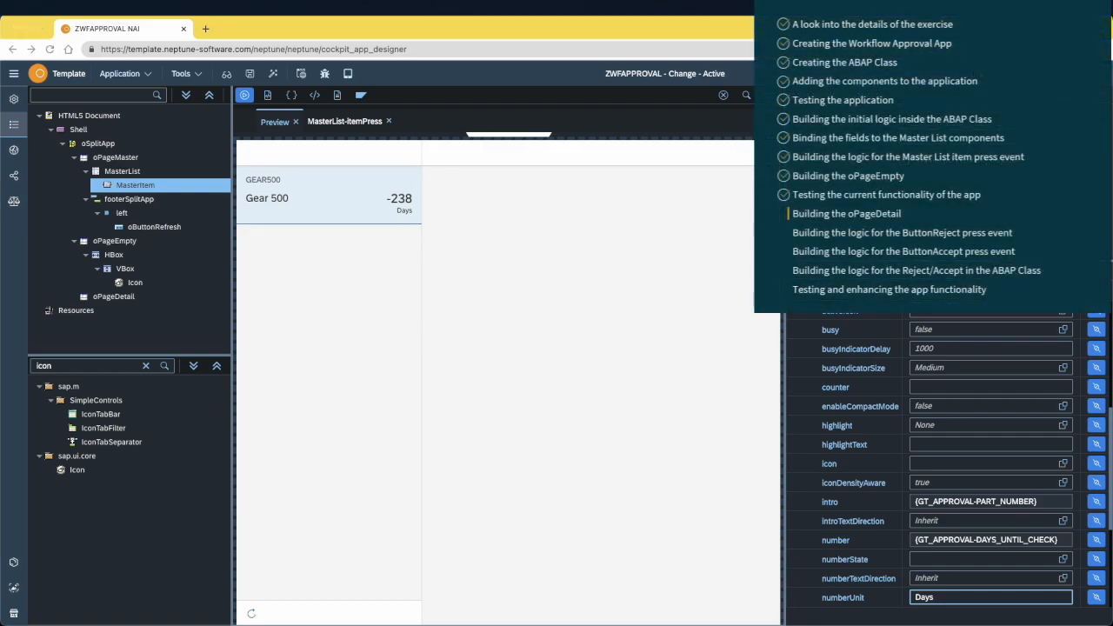
Step: Add a Bar to oPageDetail as a custom header and change its position to setSubHeader
click(74, 240)
double_click(54, 364)
text(bar)
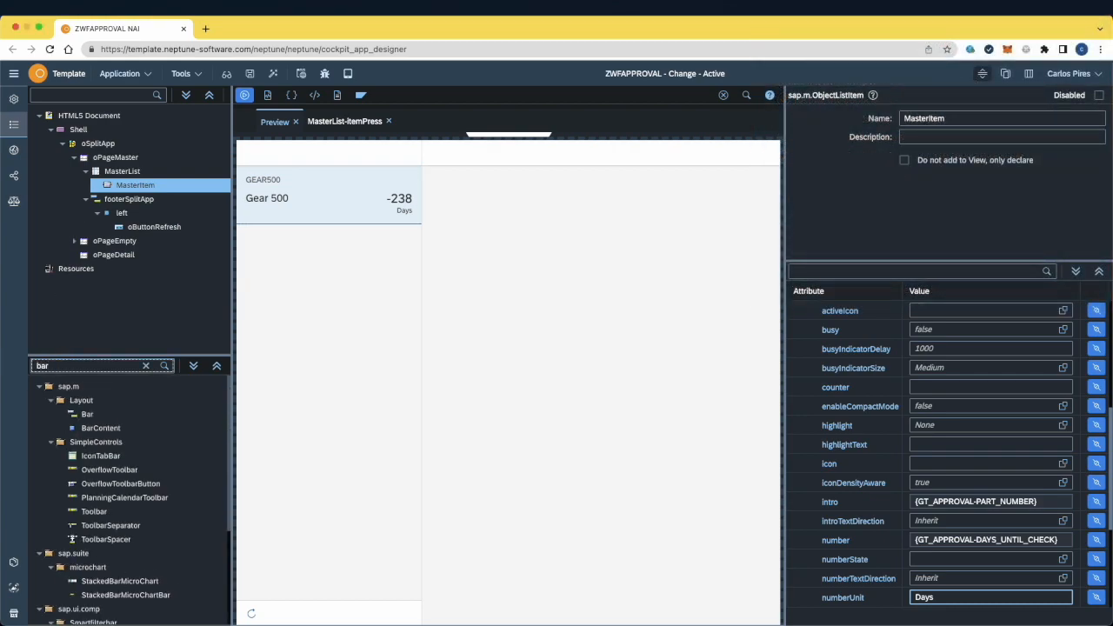
drag(87, 414, 130, 261)
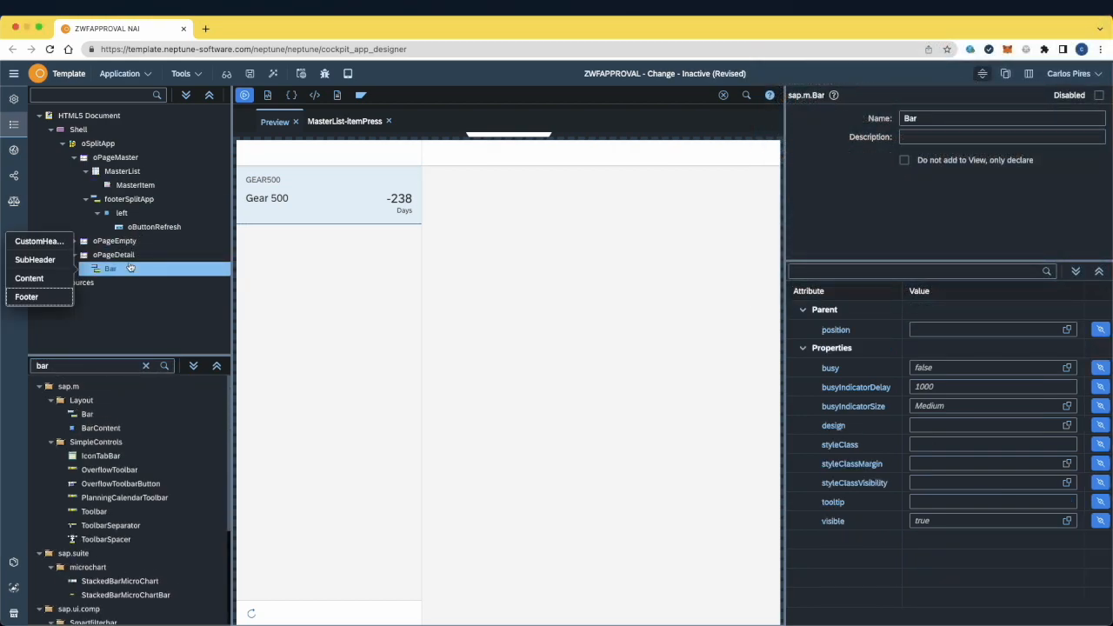
click(41, 241)
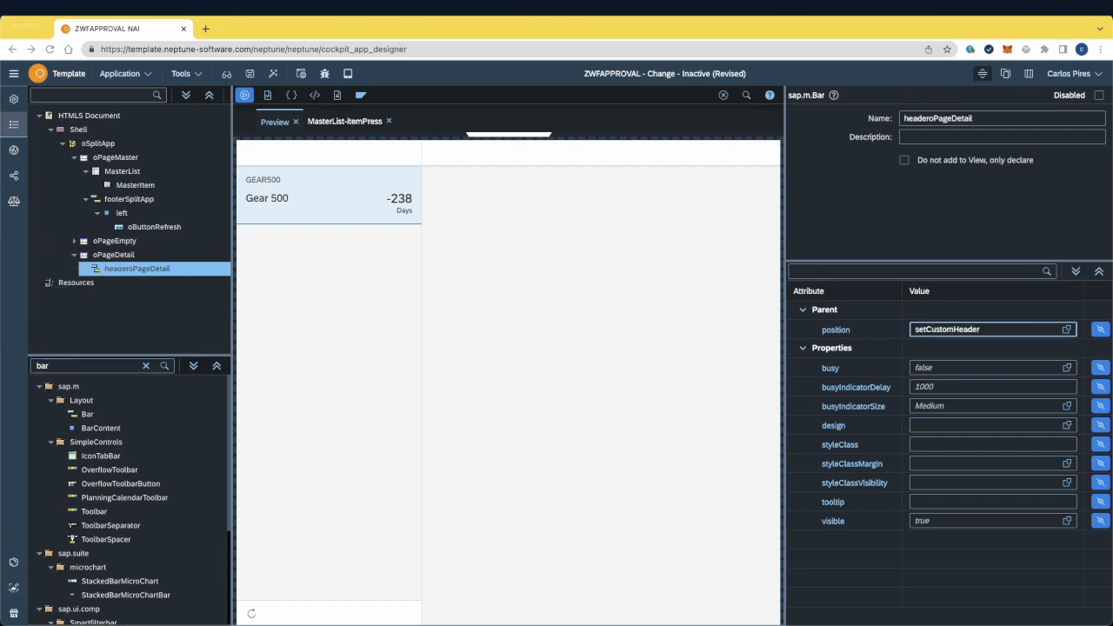
click(1067, 329)
click(941, 288)
Step: Find the Title control with the search term title and add the sap.m Title to headeroPageDetail
double_click(41, 366)
text(tit)
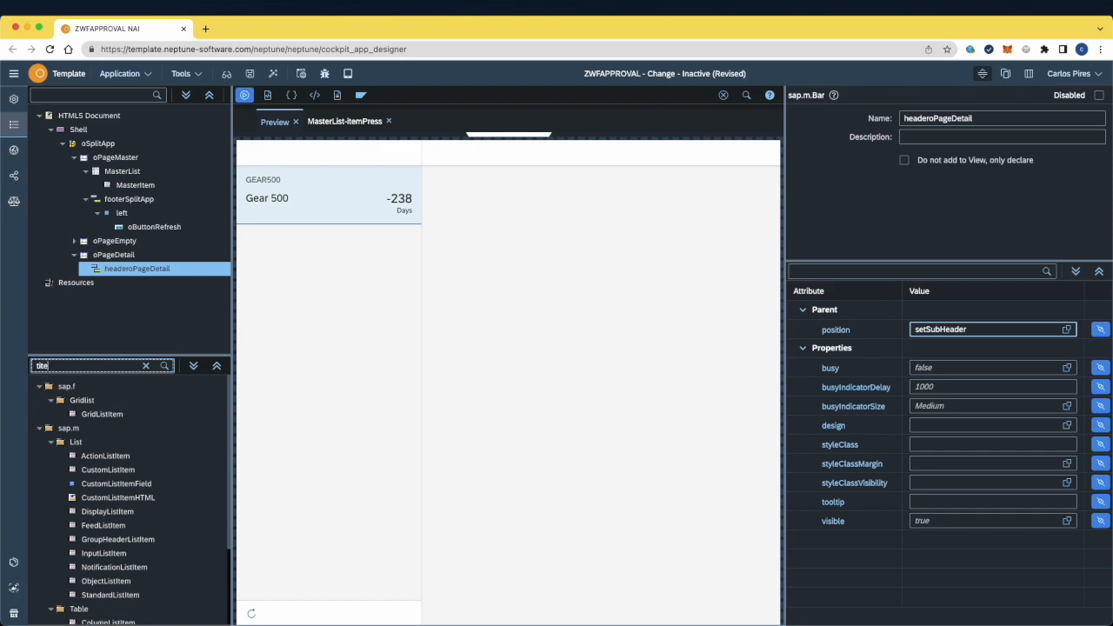
text(le)
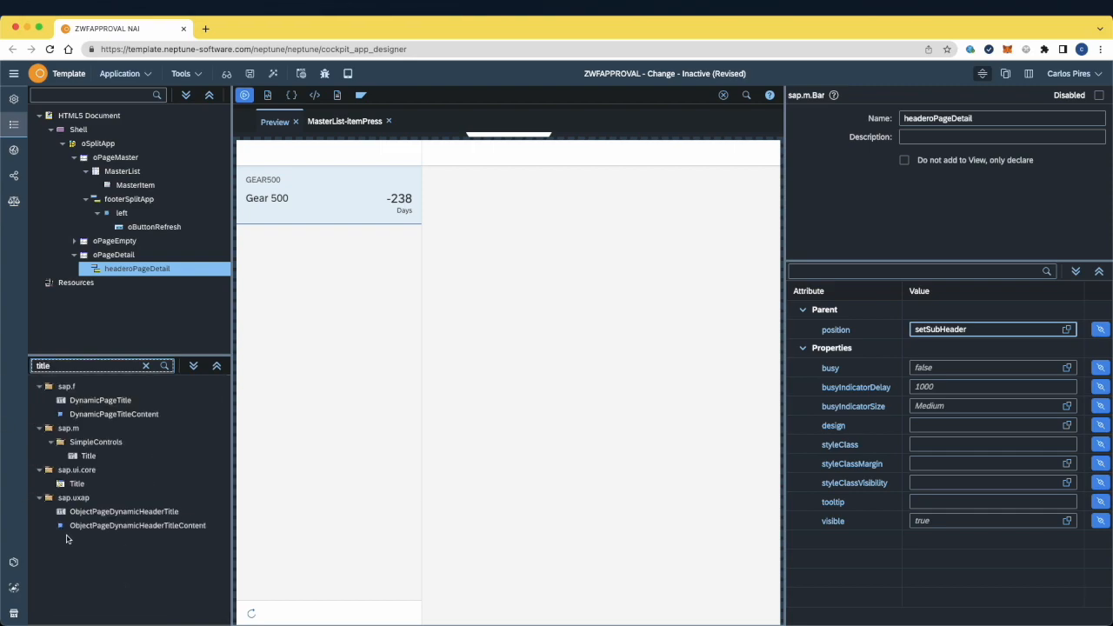
drag(87, 456, 132, 273)
Step: Add a BarContent to headeroPageDetail with the Title inside it, and set the Title's text to Inspections Approval
double_click(42, 365)
text(barc)
drag(94, 415, 139, 284)
click(1006, 330)
click(939, 251)
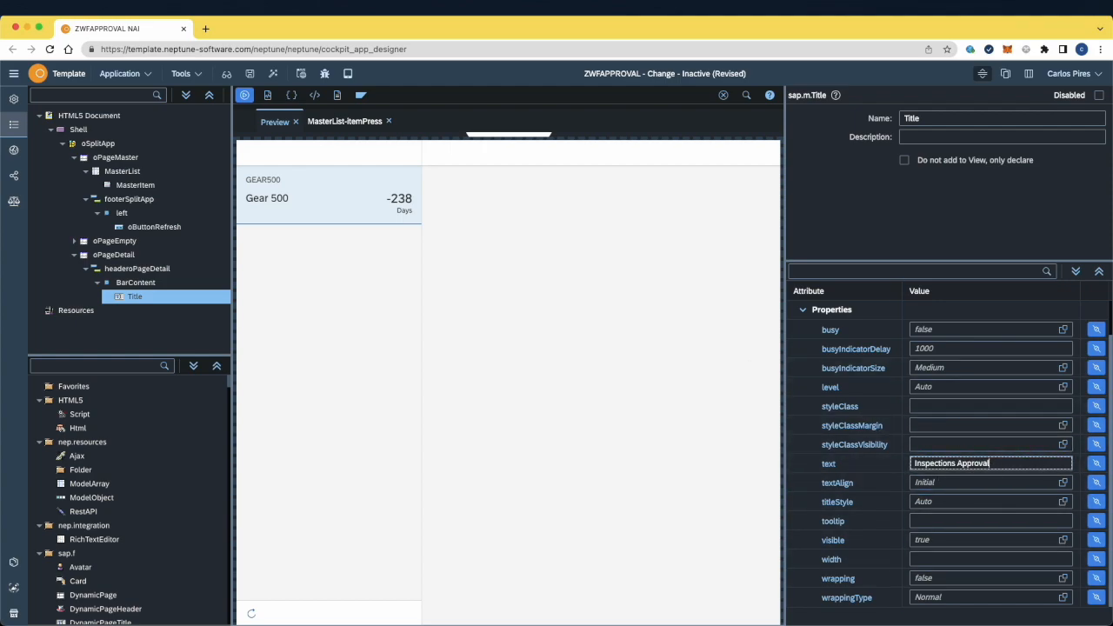
Step: Activate the application and check the detail page header in the preview by selecting Gear 500
click(273, 75)
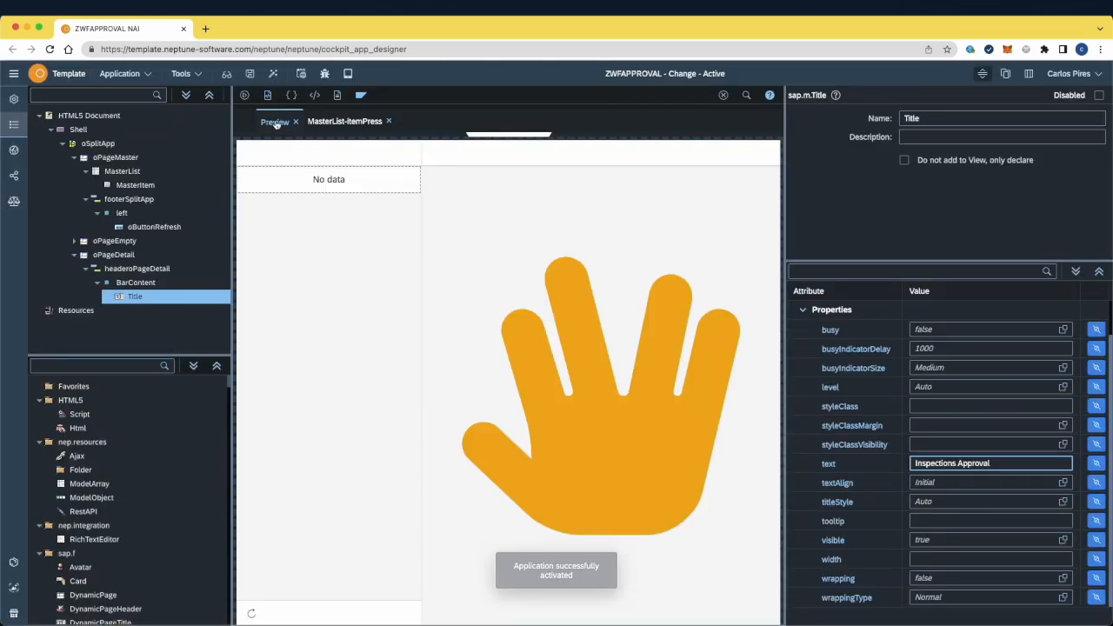
click(340, 202)
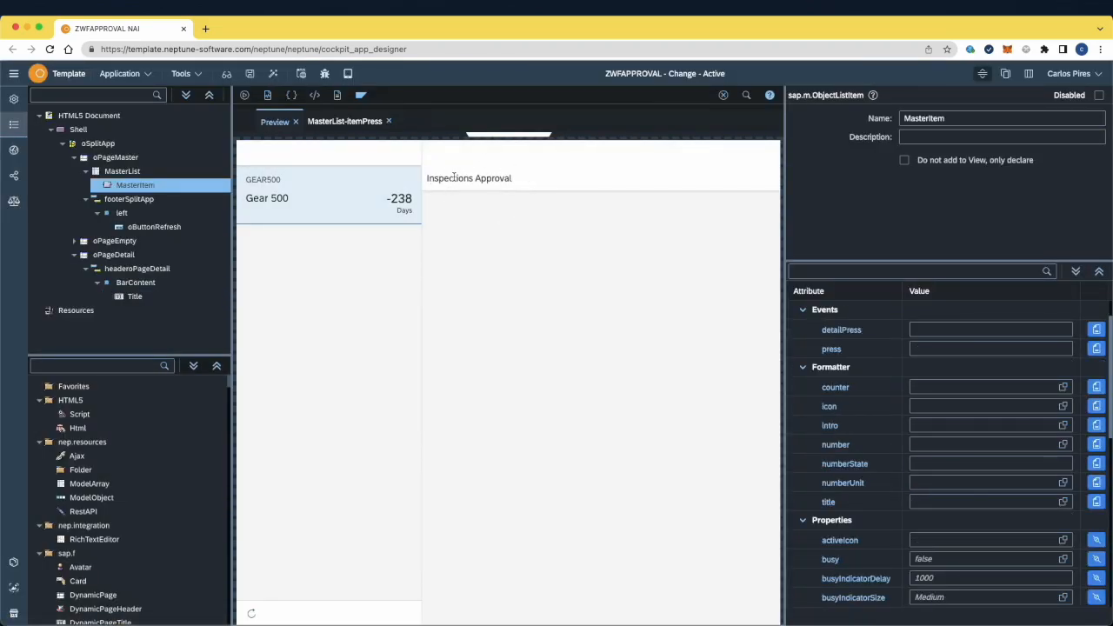
Step: Set the Title's titleStyle to H2 and check the activated header in the preview with the Gear 500 item
click(473, 178)
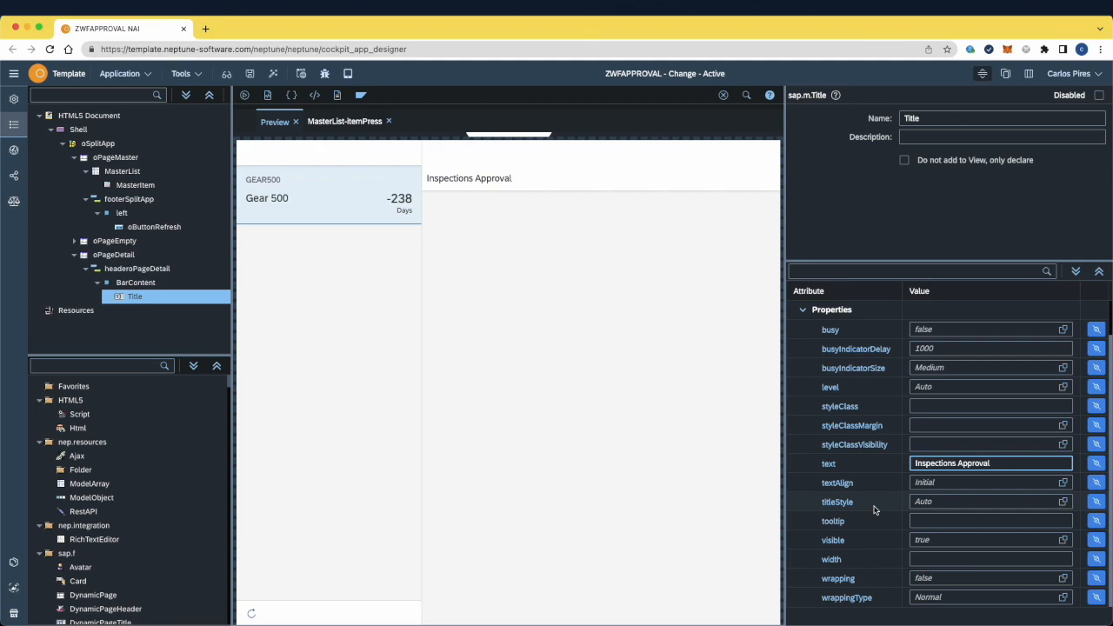
click(987, 501)
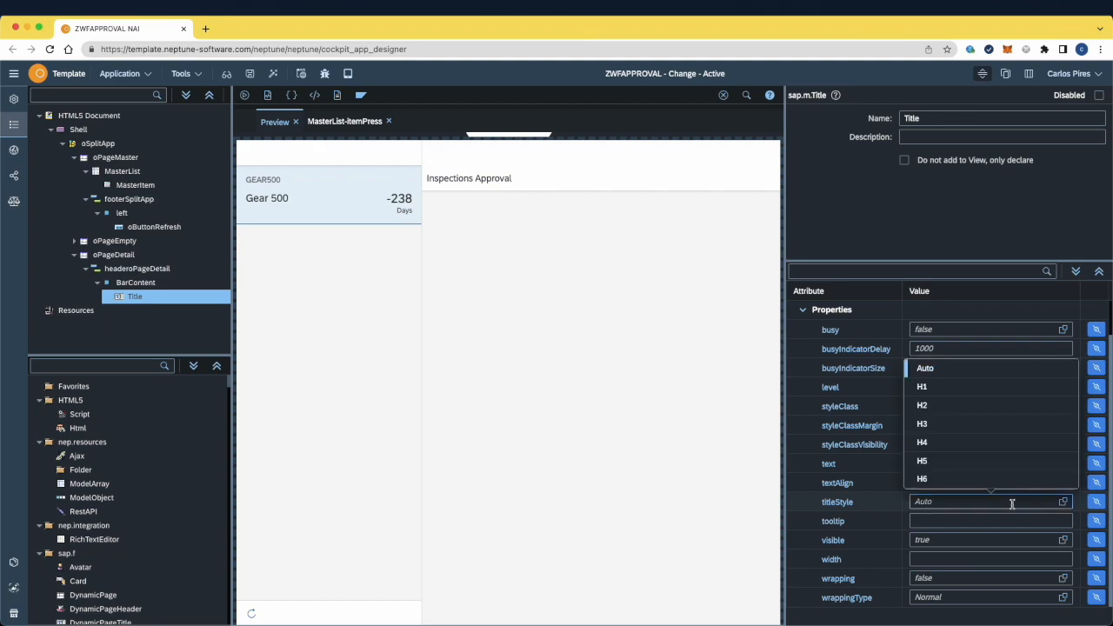
click(941, 409)
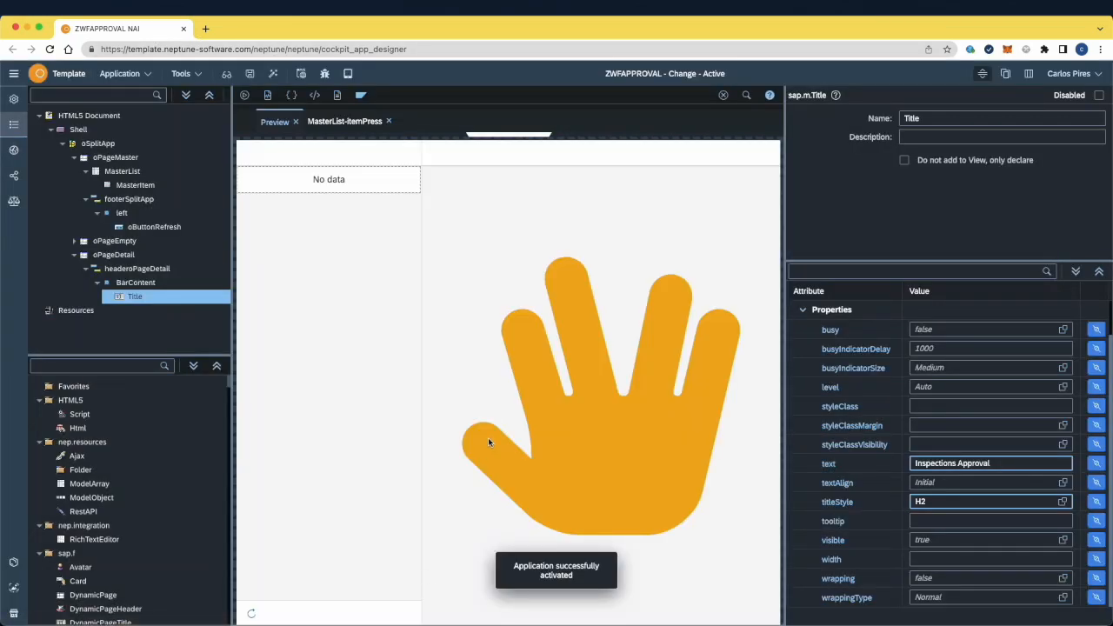
click(269, 212)
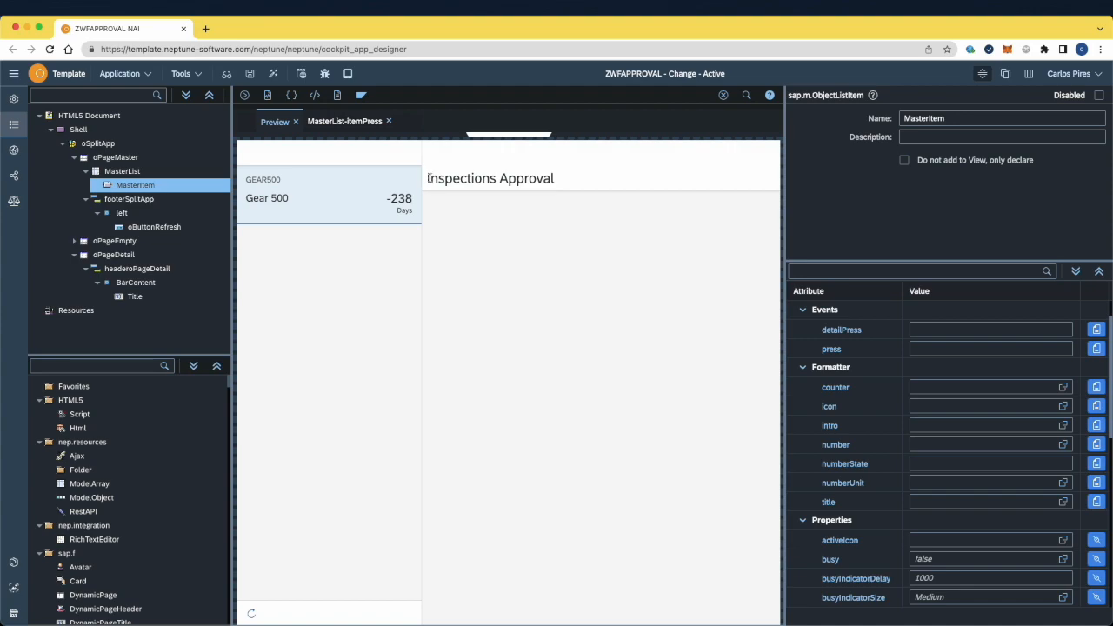
scroll(948, 497, down, 5)
click(135, 296)
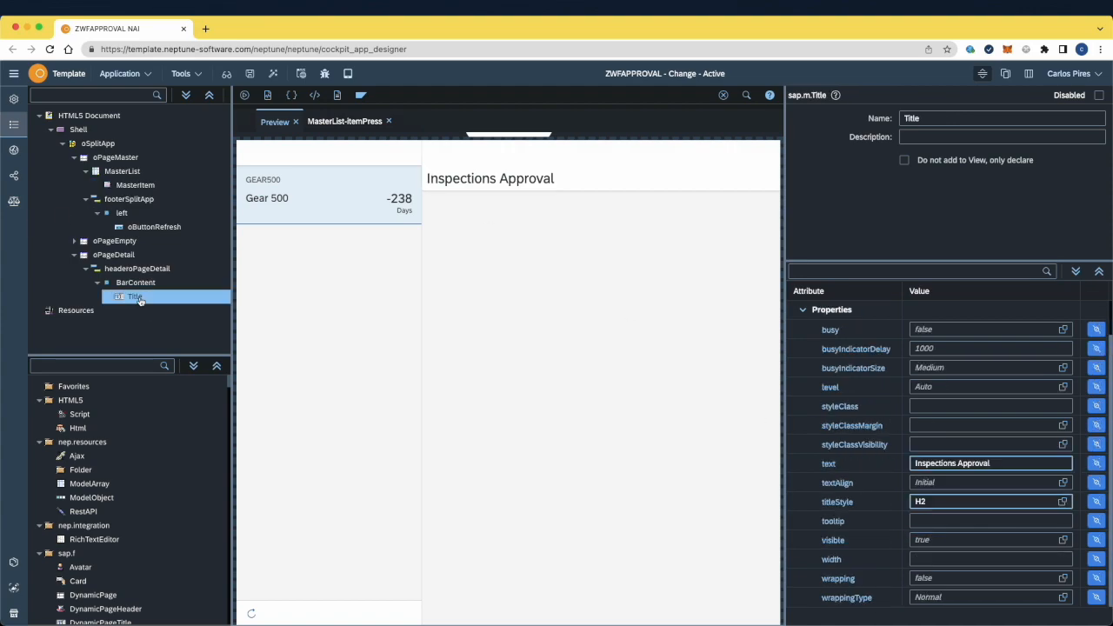
Step: Set the Title's styleClassMargin to sapUiSmallMarginBegin, activate the application and check the header in the preview with the list item
click(1046, 427)
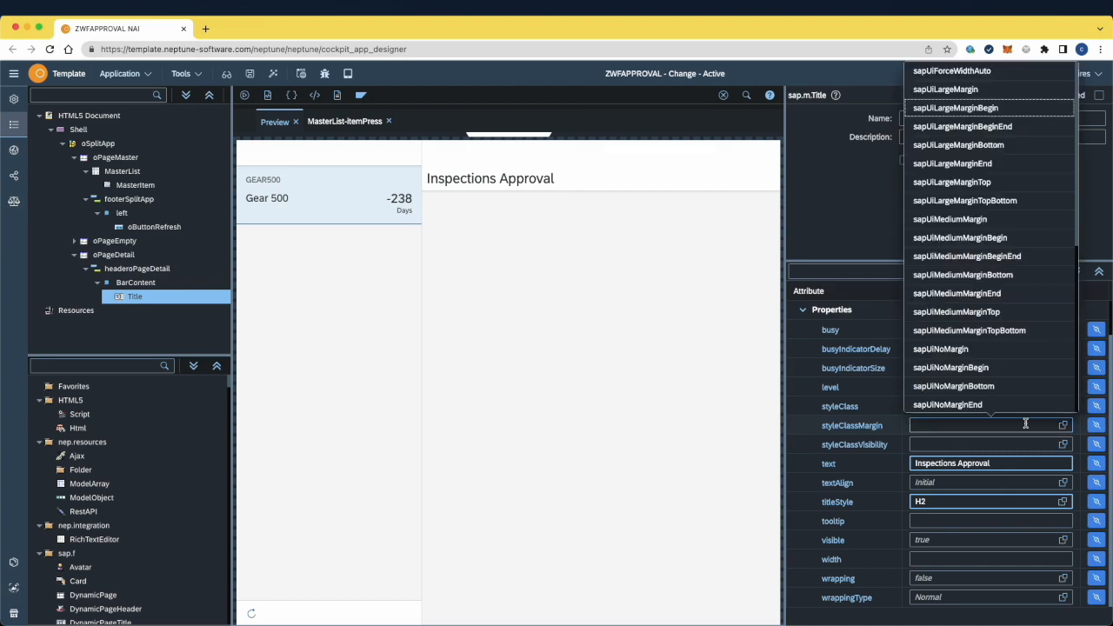
scroll(924, 199, down, 4)
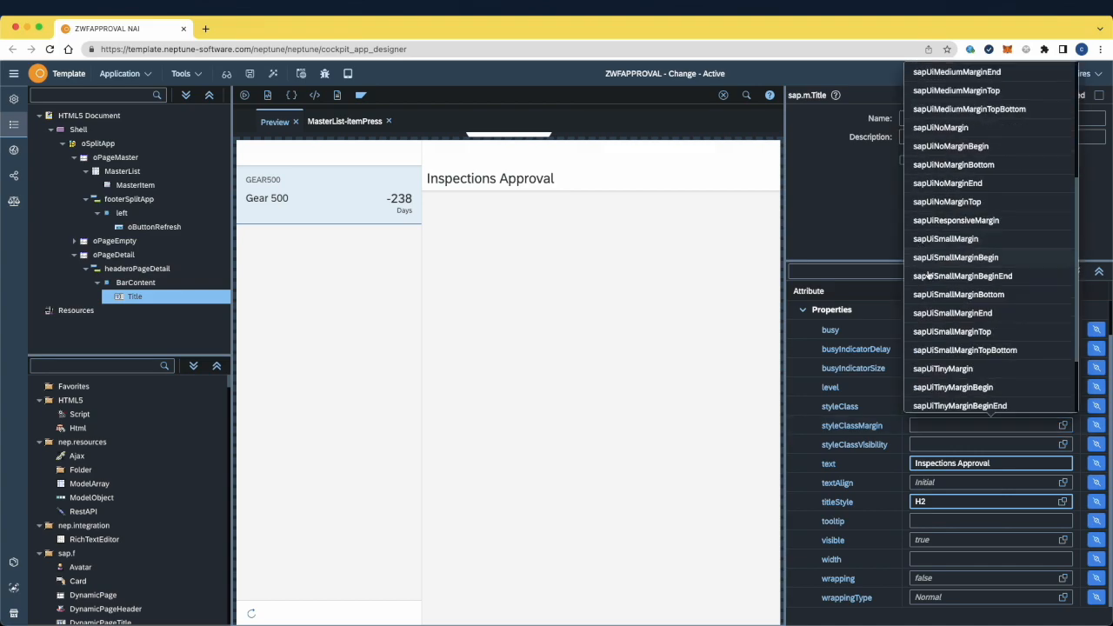
click(983, 165)
key(ctrl+s)
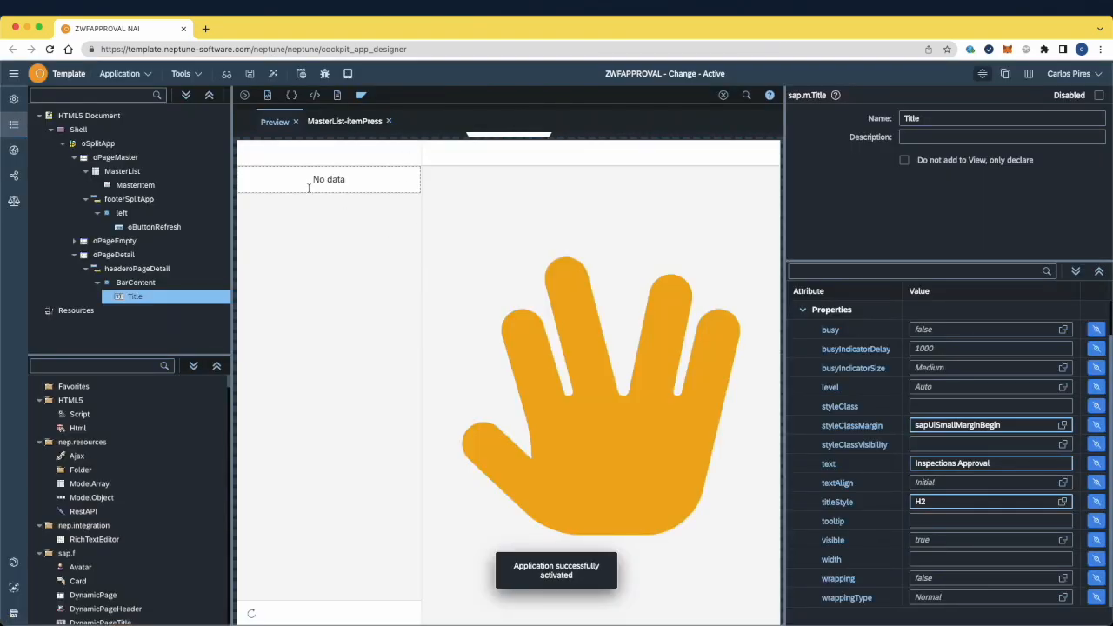
click(340, 197)
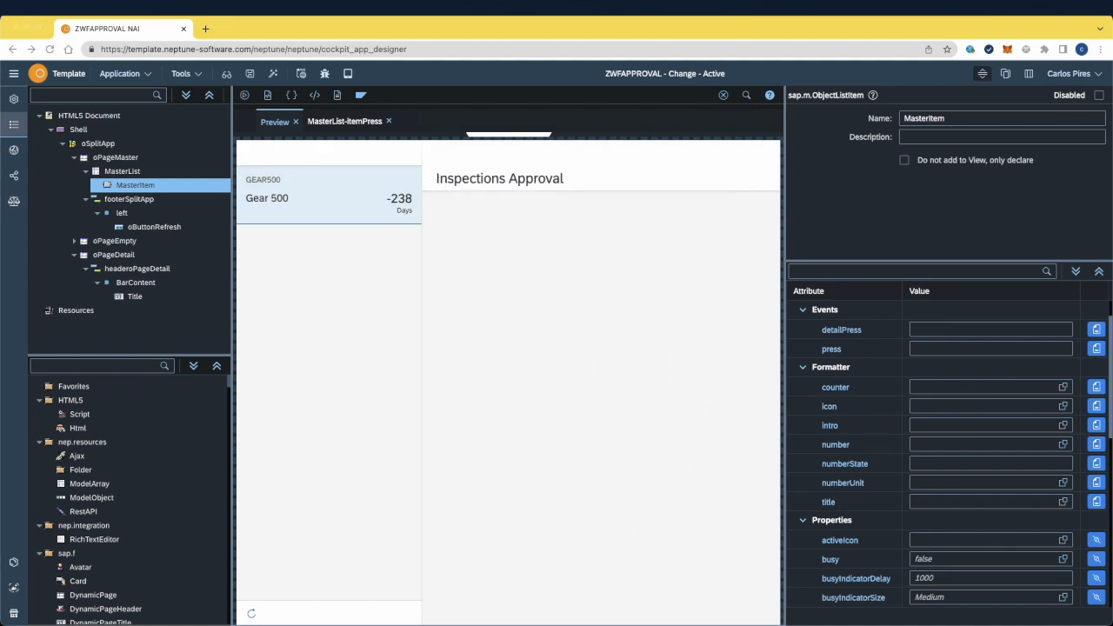
Step: Add an HBox to oPageDetail below headeroPageDetail and place a VBox inside it
click(57, 365)
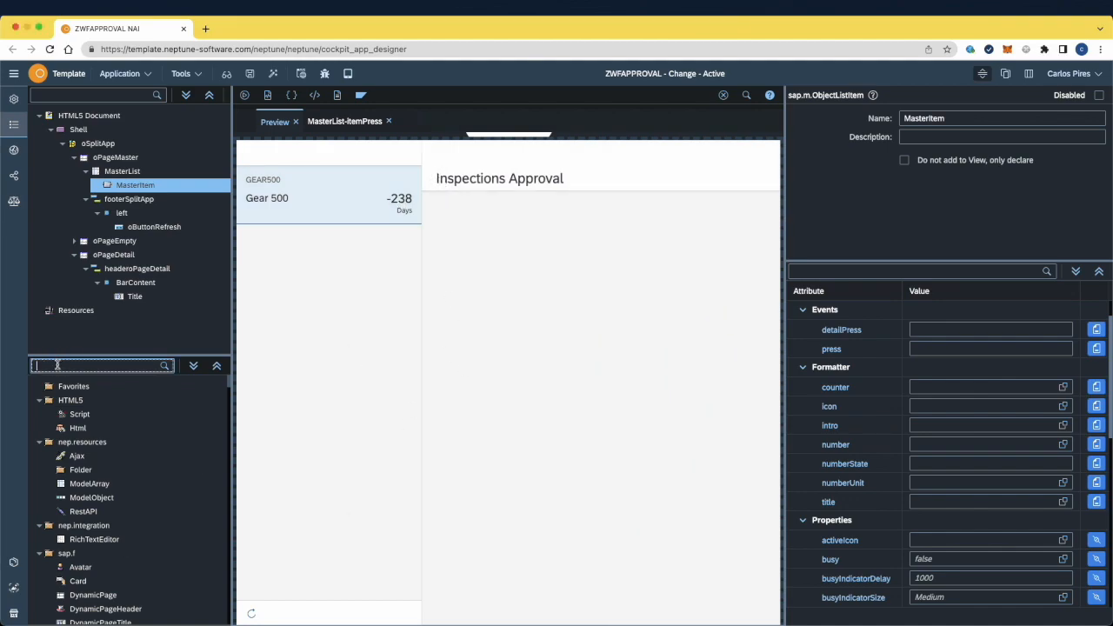
text(hb)
drag(89, 415, 114, 255)
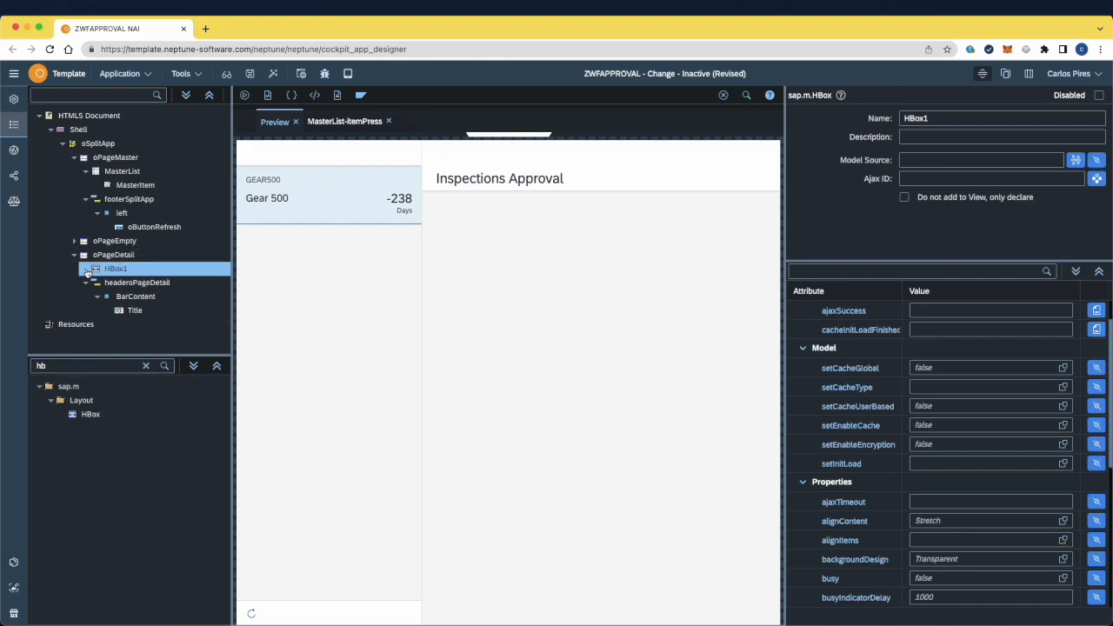
click(86, 270)
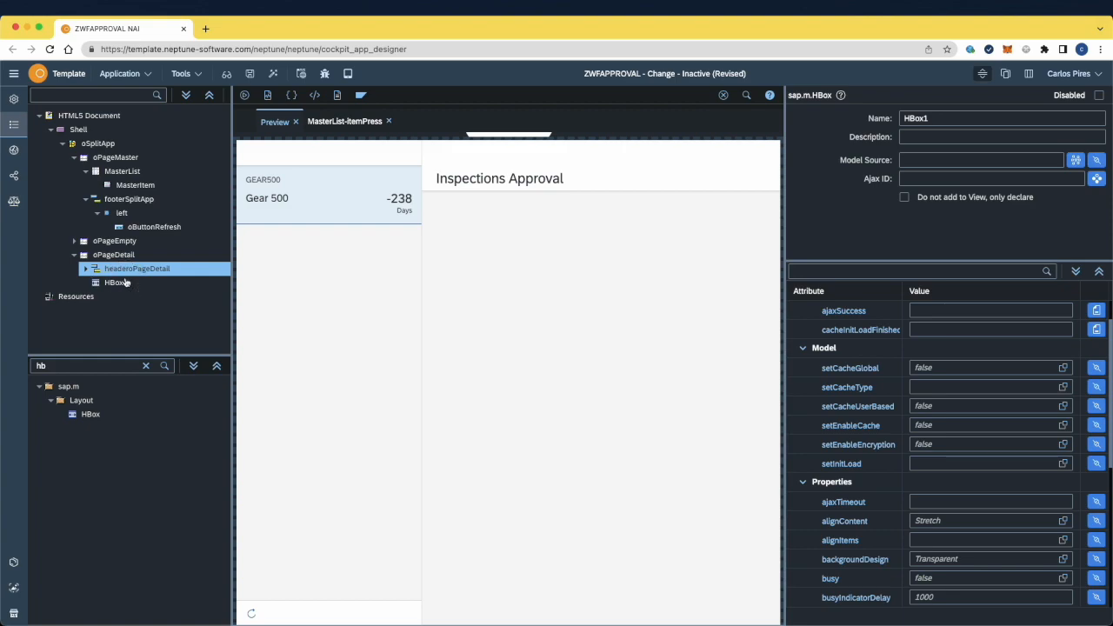
click(115, 284)
text(vb)
drag(91, 414, 152, 287)
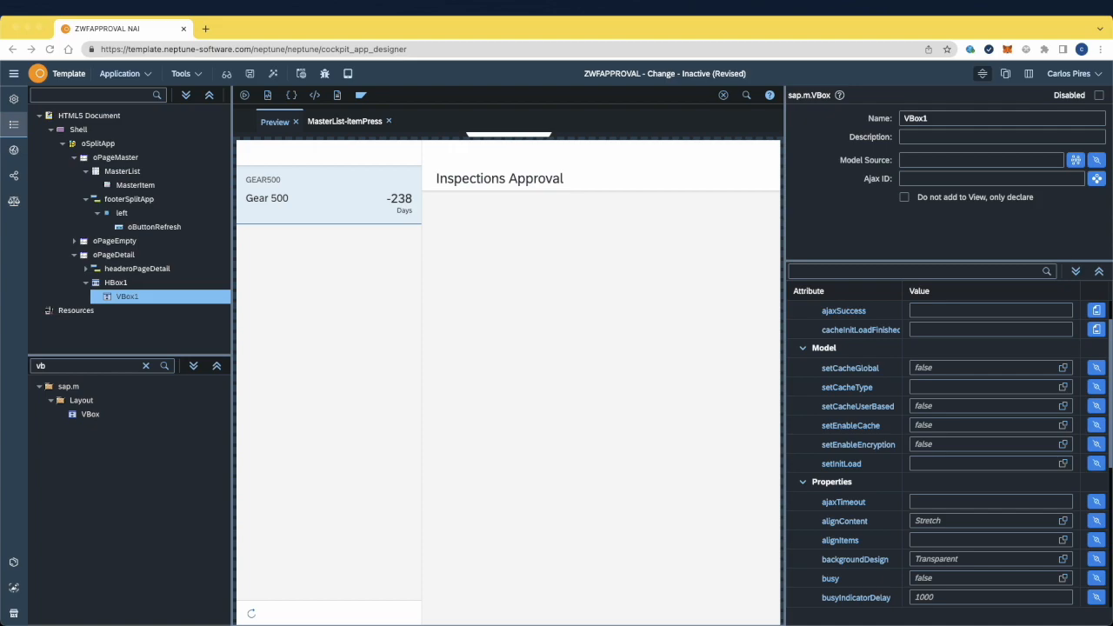
Step: Set HBox1's justifyContent to Center and its renderType to Bare
click(116, 283)
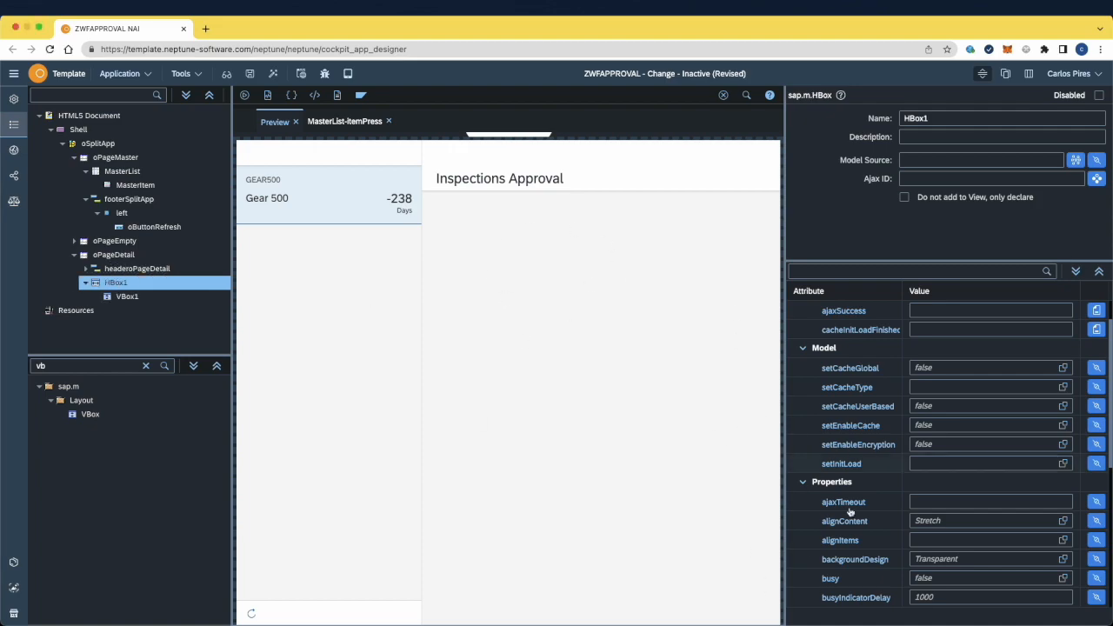
scroll(922, 548, down, 3)
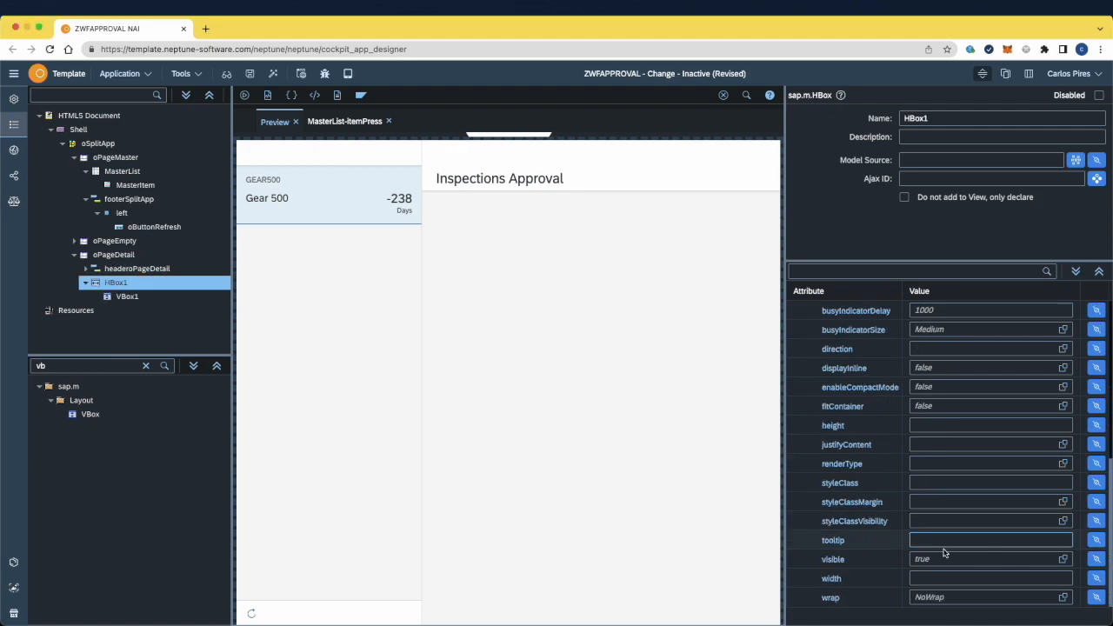
click(1008, 442)
click(935, 310)
click(944, 464)
click(924, 386)
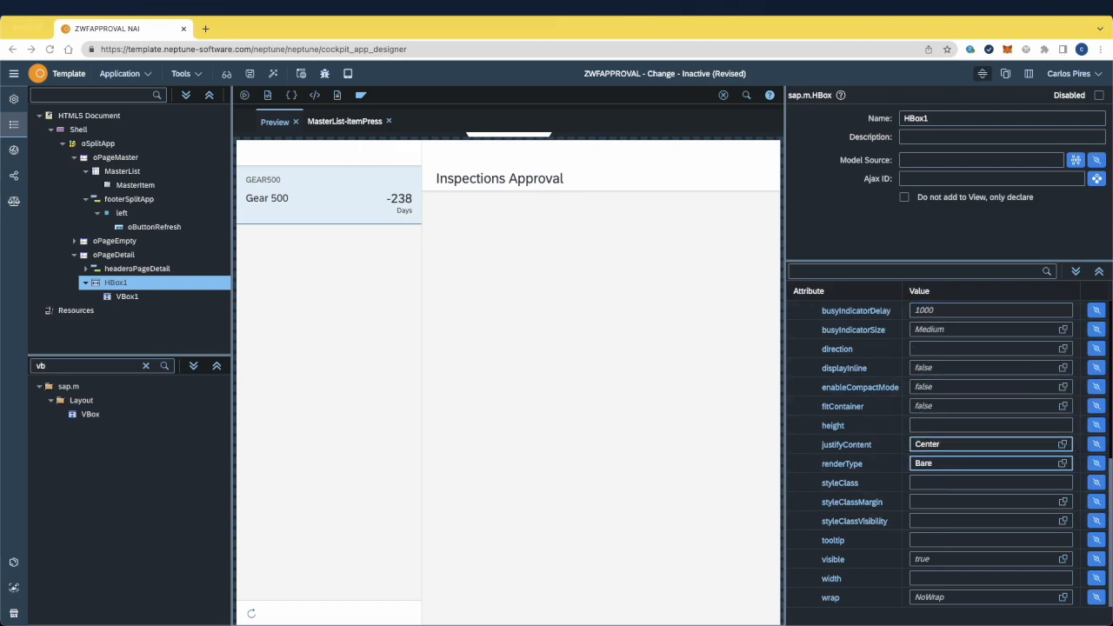
Step: Set VBox1's fitContainer to true, renderType to Bare and width to 90
click(123, 296)
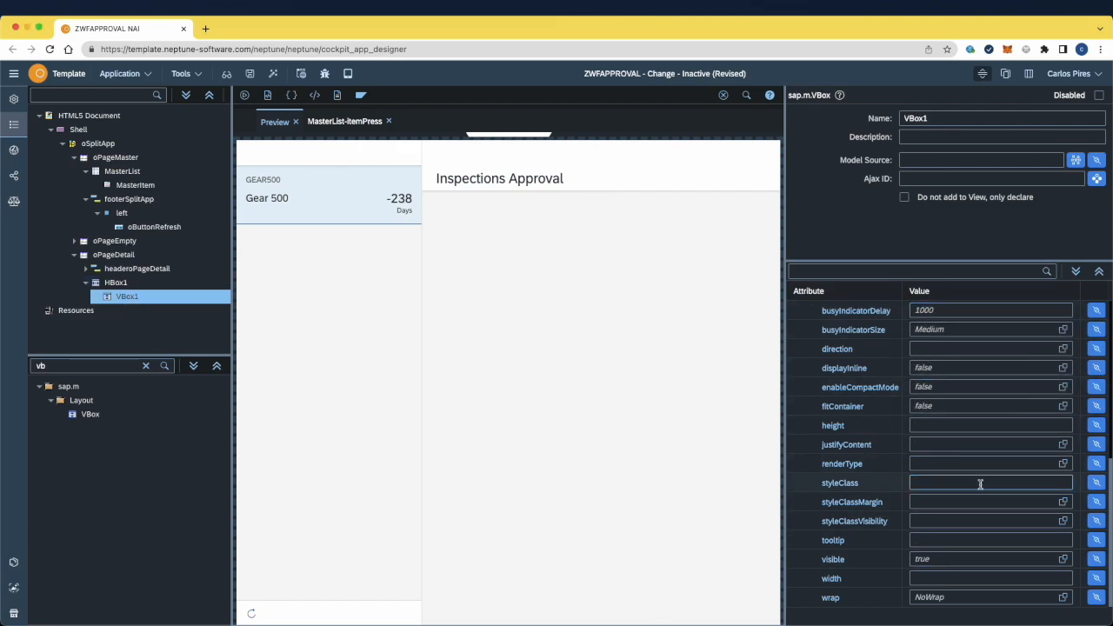
click(1063, 407)
click(928, 380)
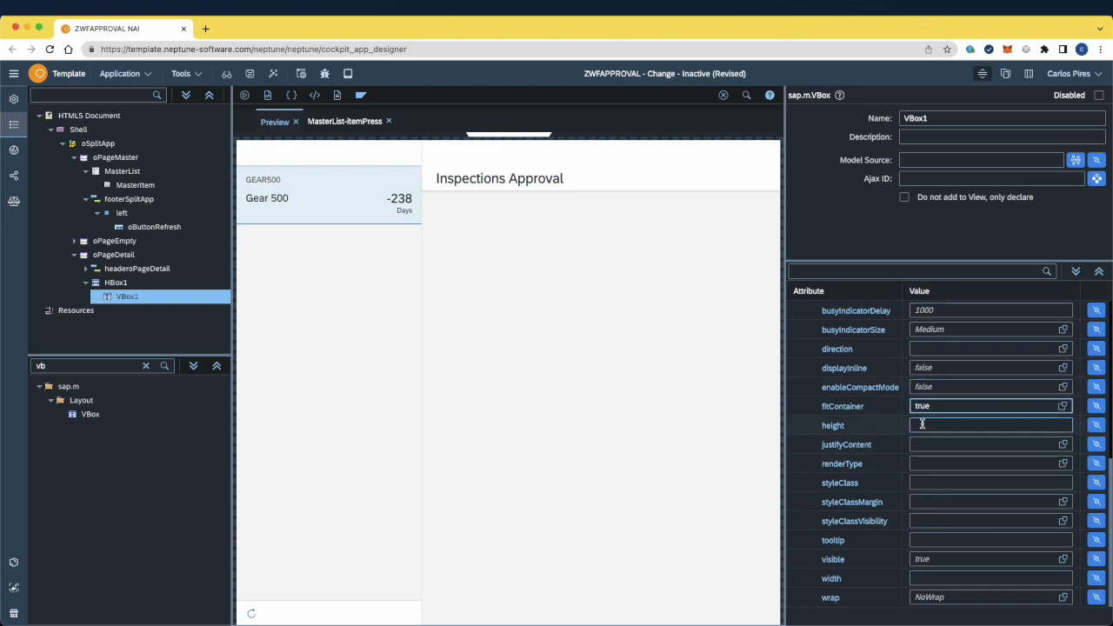
click(923, 463)
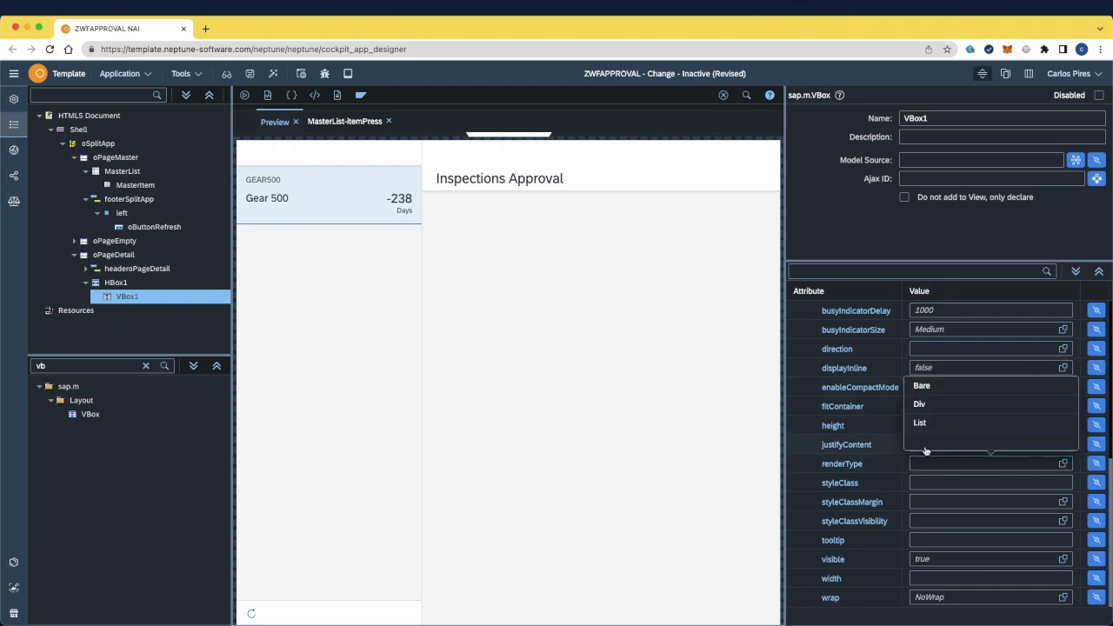
click(926, 388)
click(965, 579)
text(90)
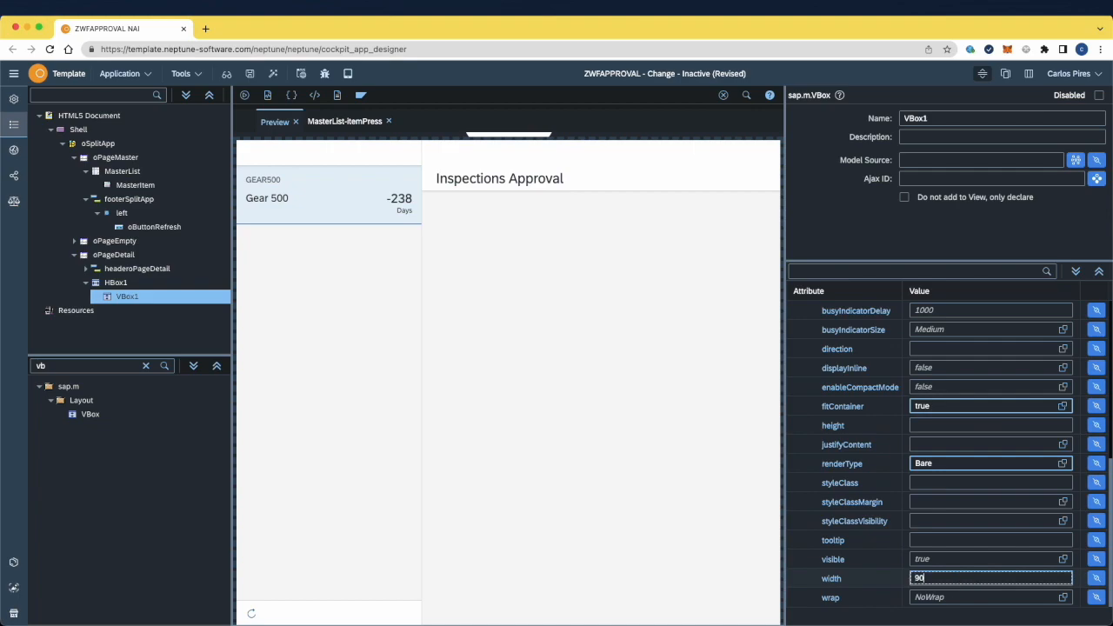
click(608, 448)
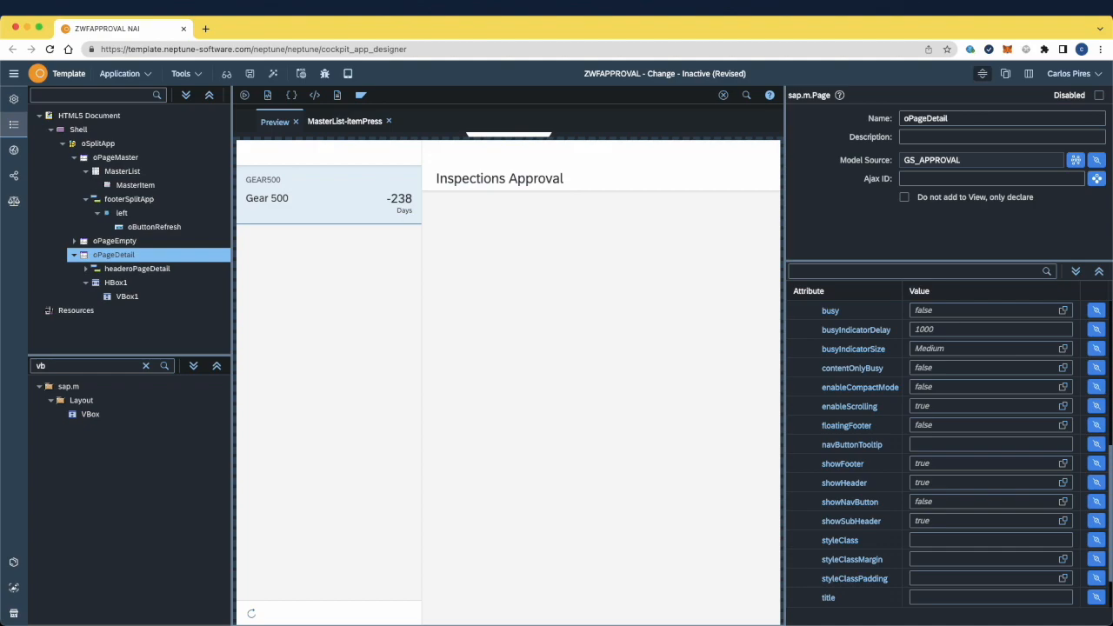
Step: Add a Panel inside VBox1 and set its headerText to Inspection Detail
click(146, 366)
text(pane)
drag(92, 414, 163, 297)
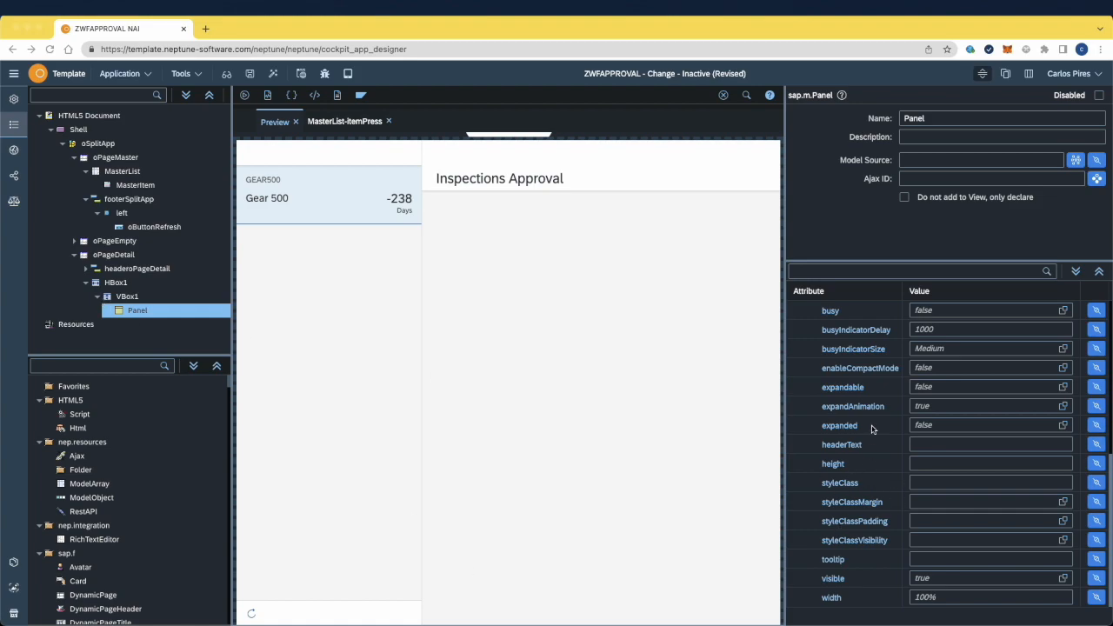
click(953, 442)
text(Inspection Detail)
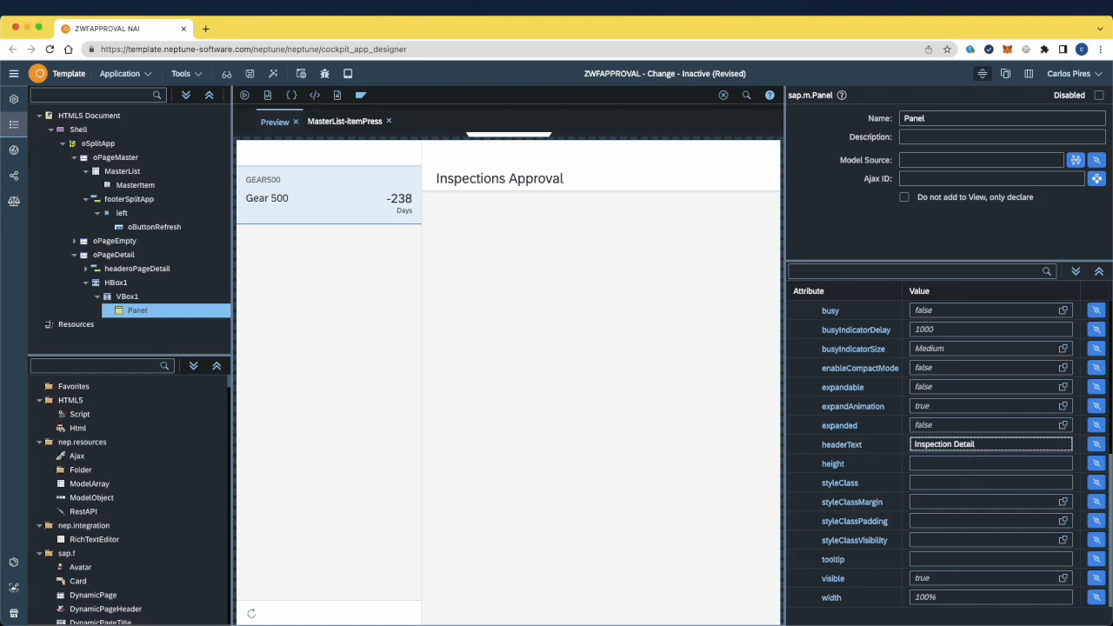
Step: Find the SimpleForm control with the search term simplef and add it inside the Panel
click(87, 366)
text(simpl)
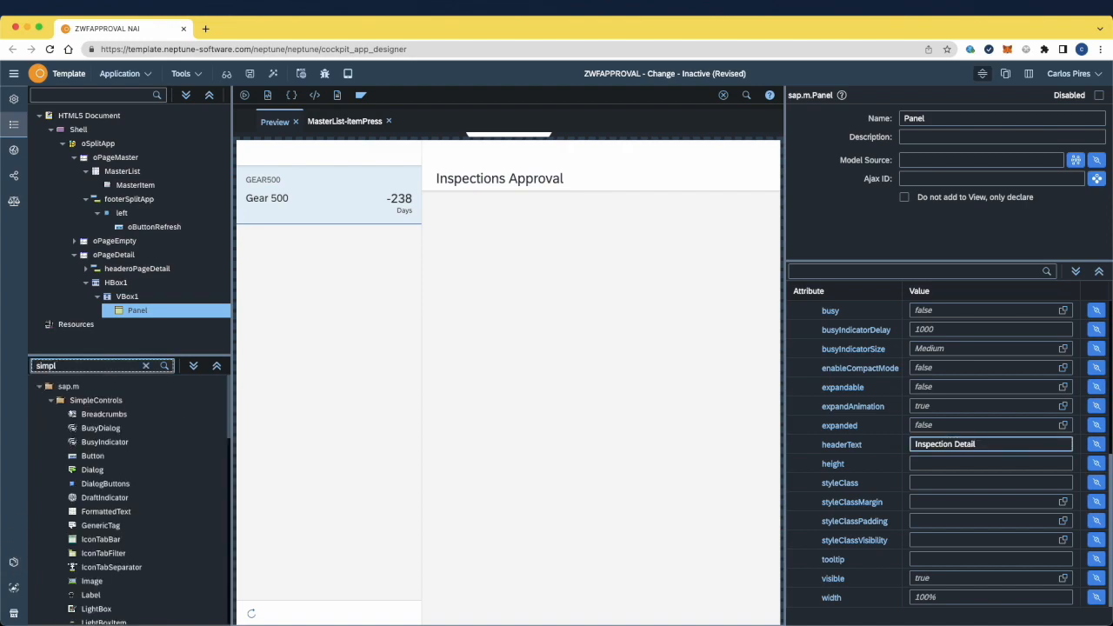
text(ef)
drag(102, 414, 178, 318)
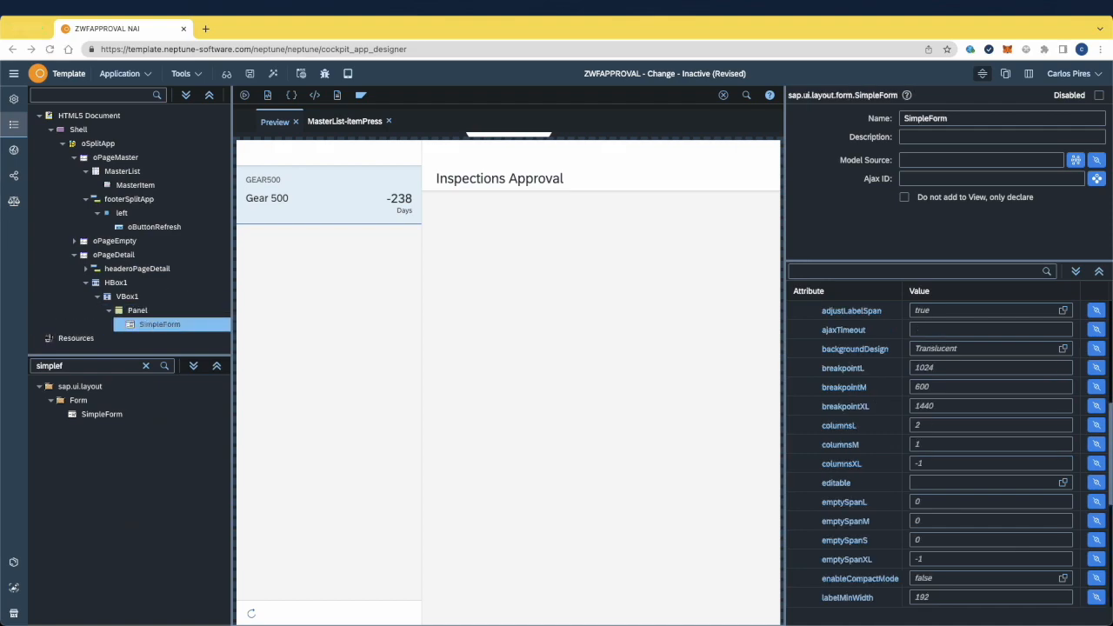
Step: Find the Label control and add four Labels inside SimpleForm
click(145, 366)
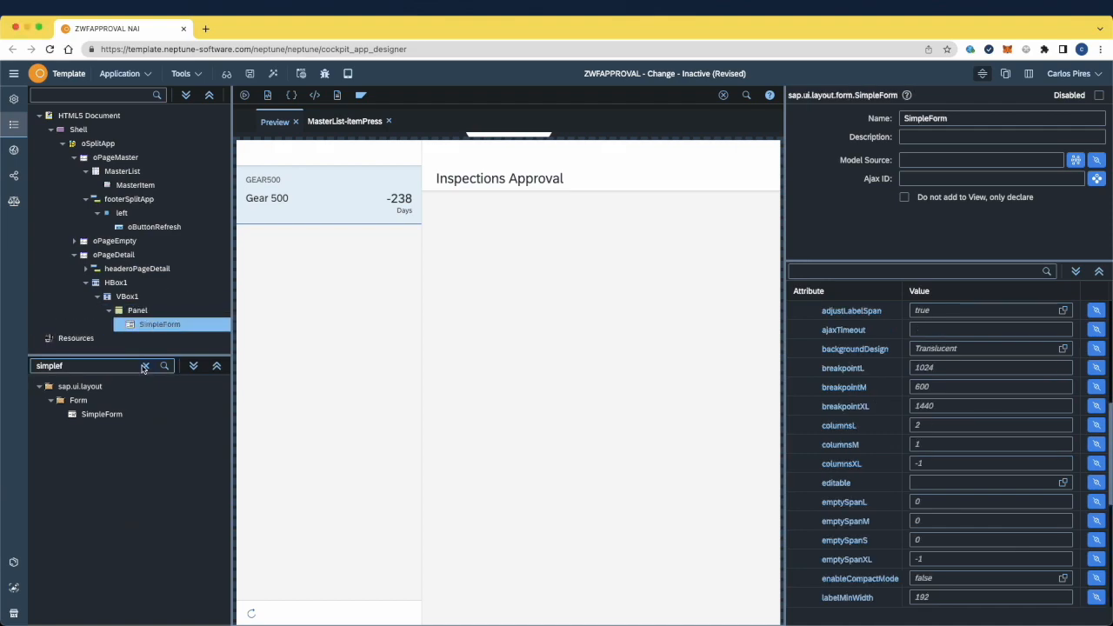
text(lab)
drag(99, 413, 153, 324)
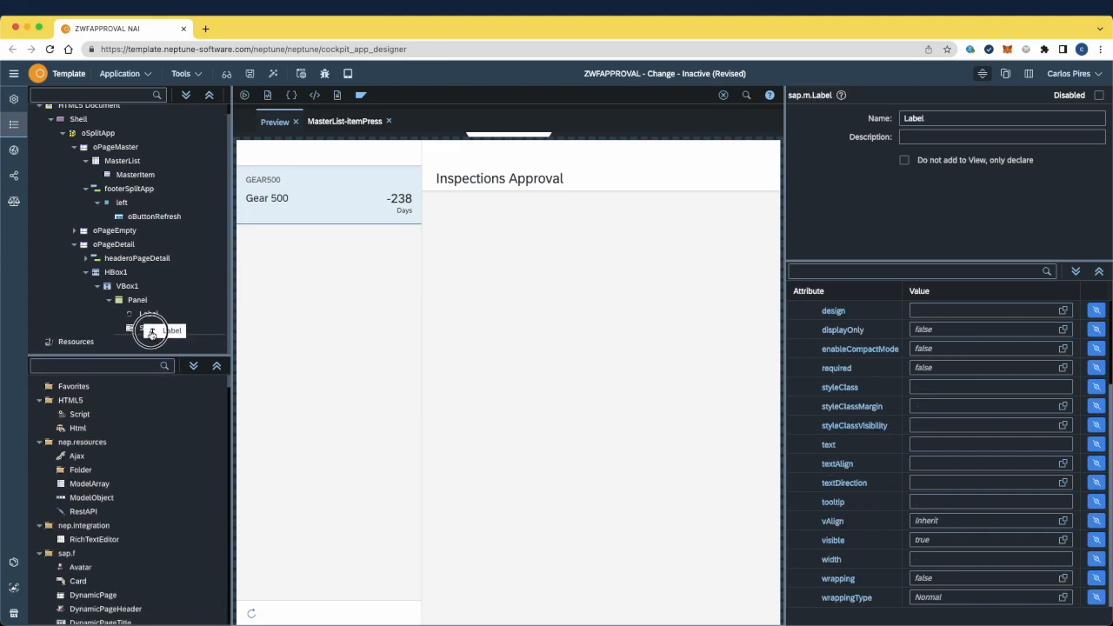
click(79, 366)
text(labe)
drag(85, 415, 181, 323)
Step: Add four sap.m Text controls to SimpleForm and arrange them so that one Text follows each Label
double_click(52, 366)
text(text)
drag(89, 456, 170, 325)
drag(90, 456, 212, 309)
drag(152, 328, 209, 312)
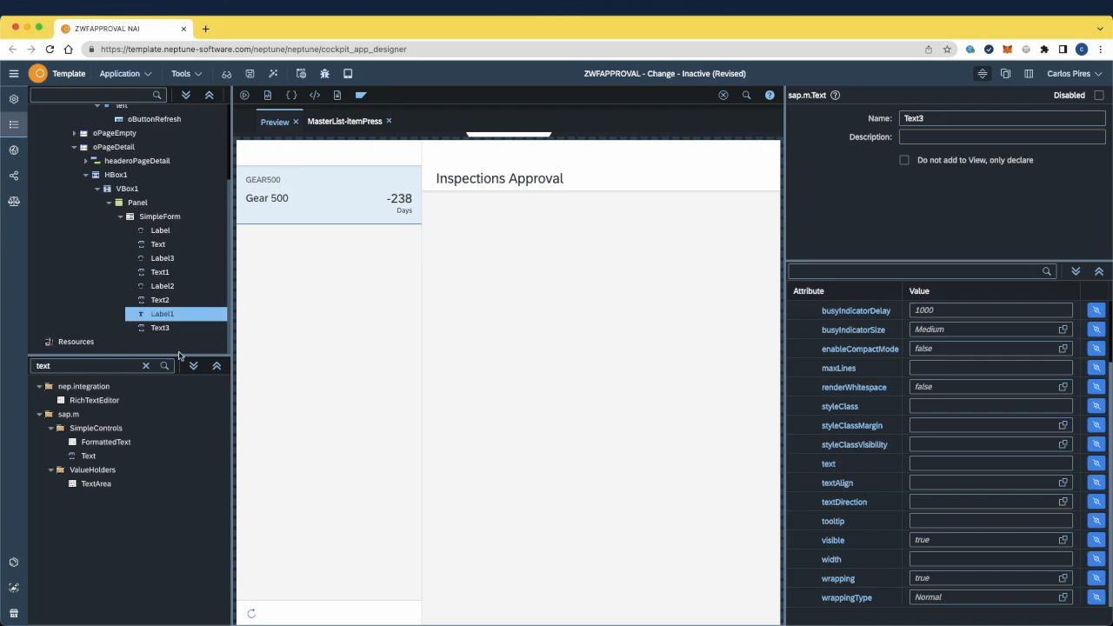
Step: Set the first Label's text to Parte Number and rename that Label to LabelPN
click(164, 233)
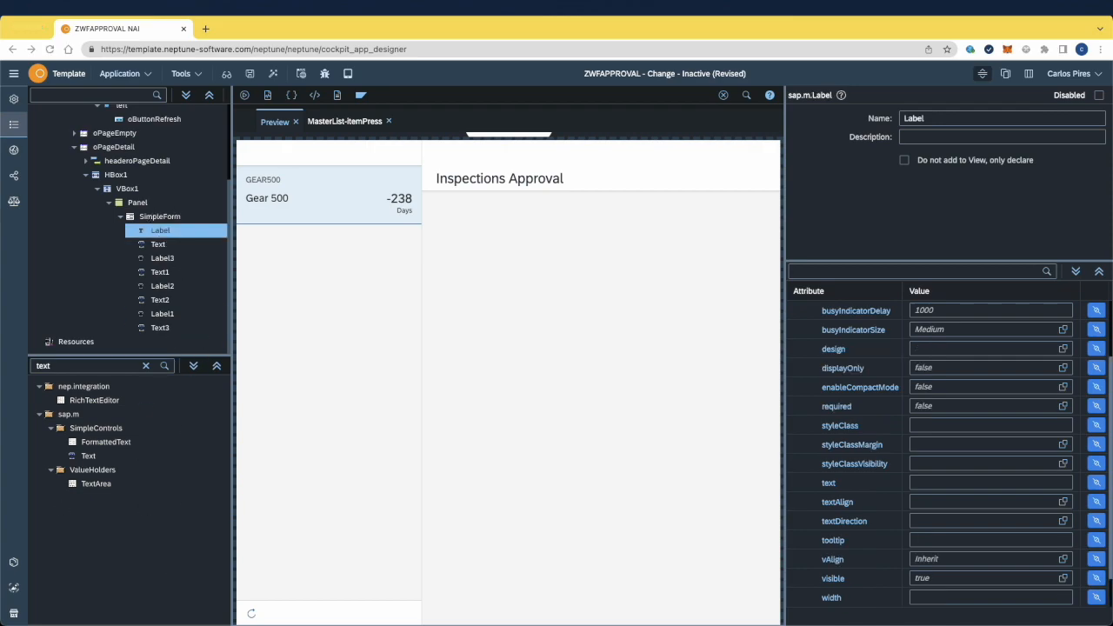
click(955, 483)
text(Parte Number)
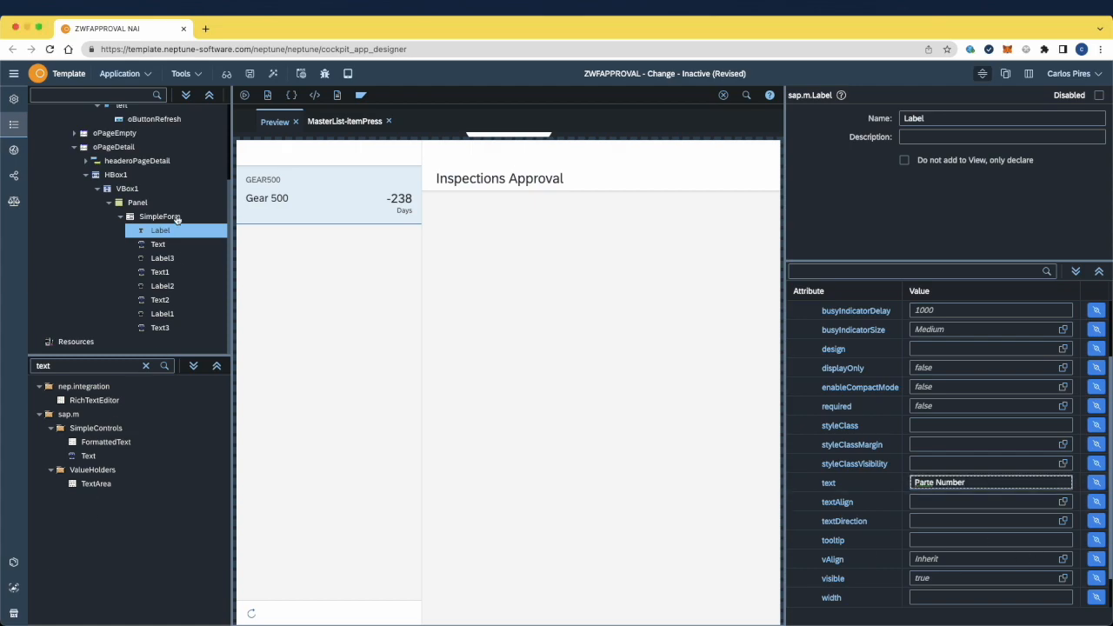
click(160, 245)
click(157, 231)
click(951, 128)
text(PN)
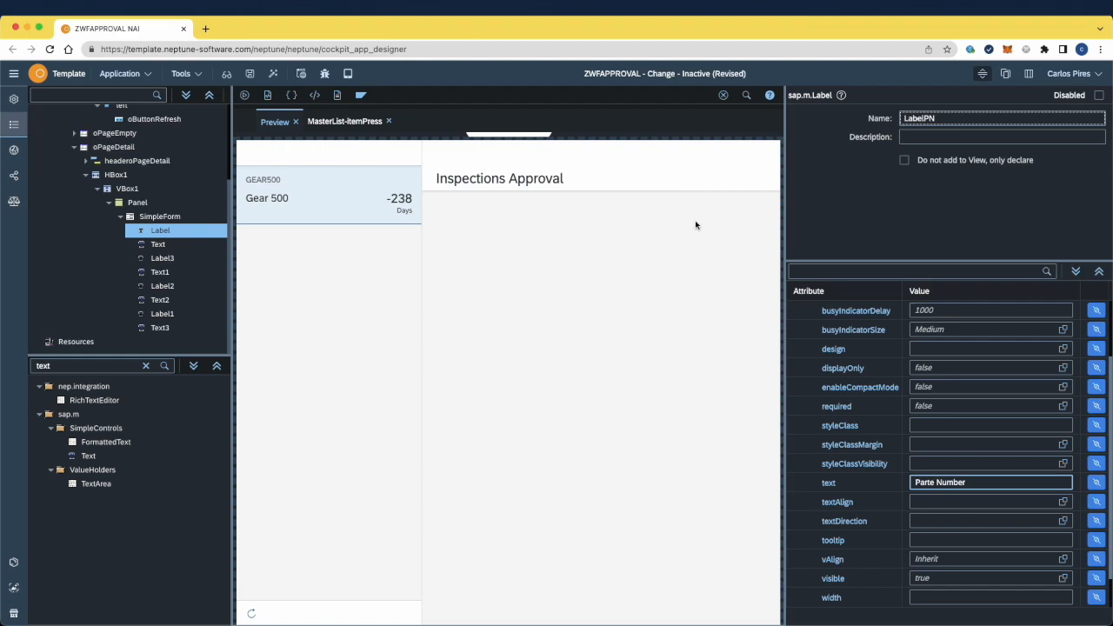
Step: Rename the Text below LabelPN to TextPN and bind its text to GS_APPROVAL-PART_NUMBER
click(158, 245)
click(956, 117)
text(PN)
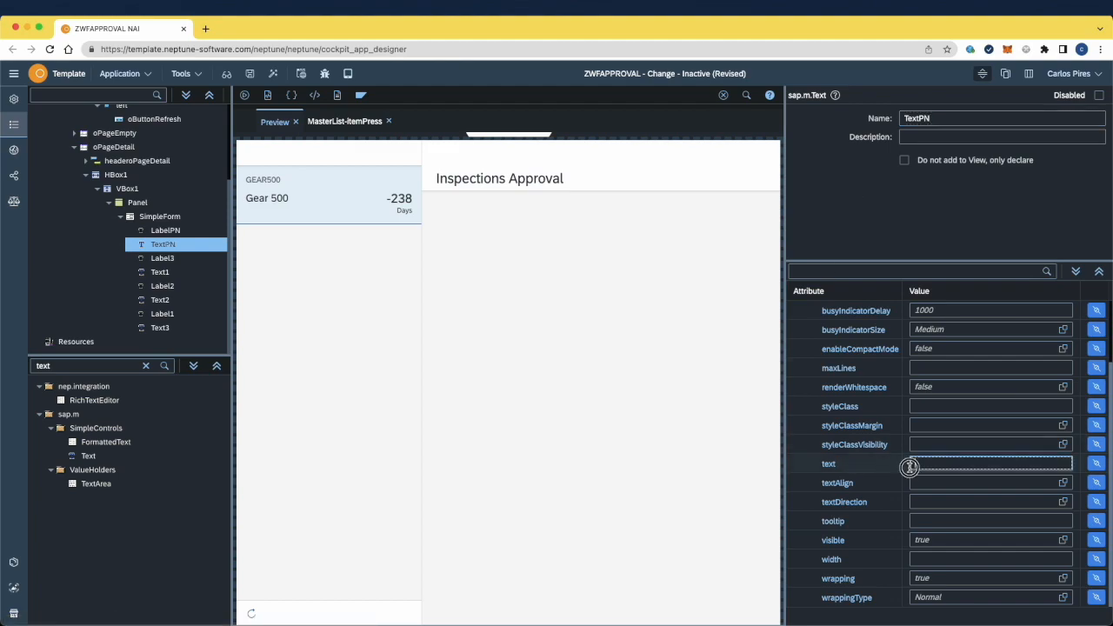
click(1087, 465)
scroll(390, 471, up, 1)
click(313, 278)
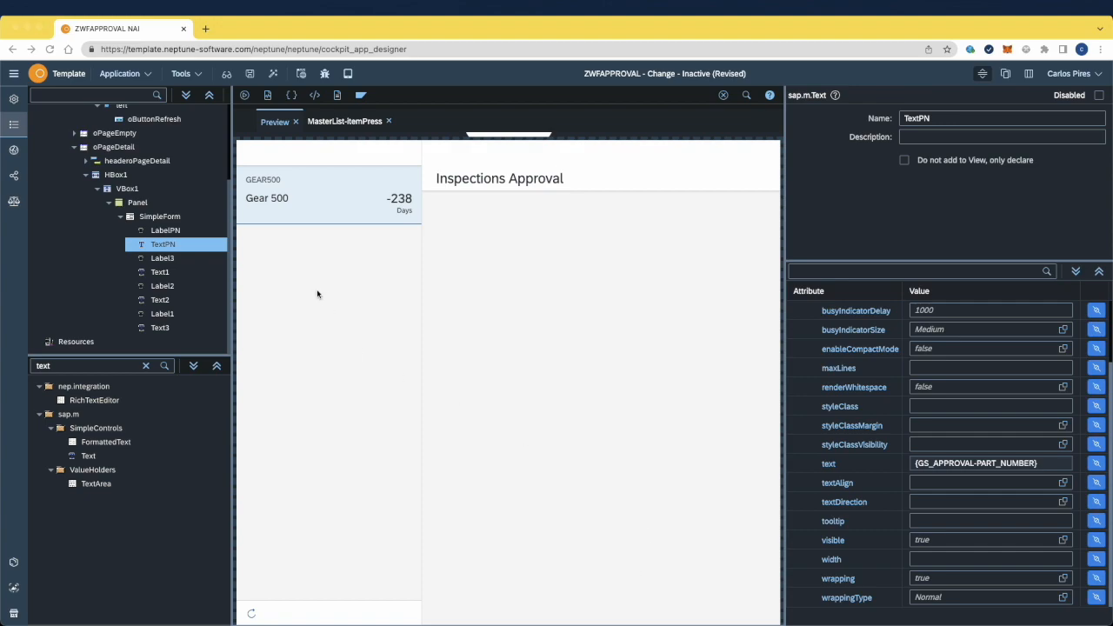
Step: Rename Label3 to LabelN and set its text to Name
click(178, 262)
click(957, 118)
key(BackSpace)
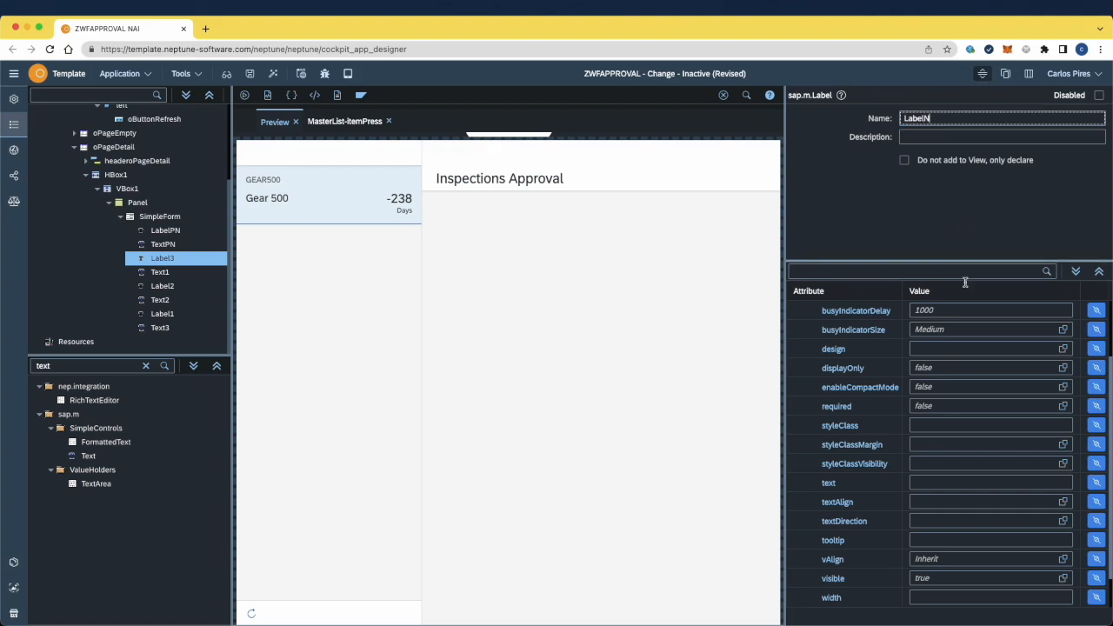
click(913, 481)
text(Name)
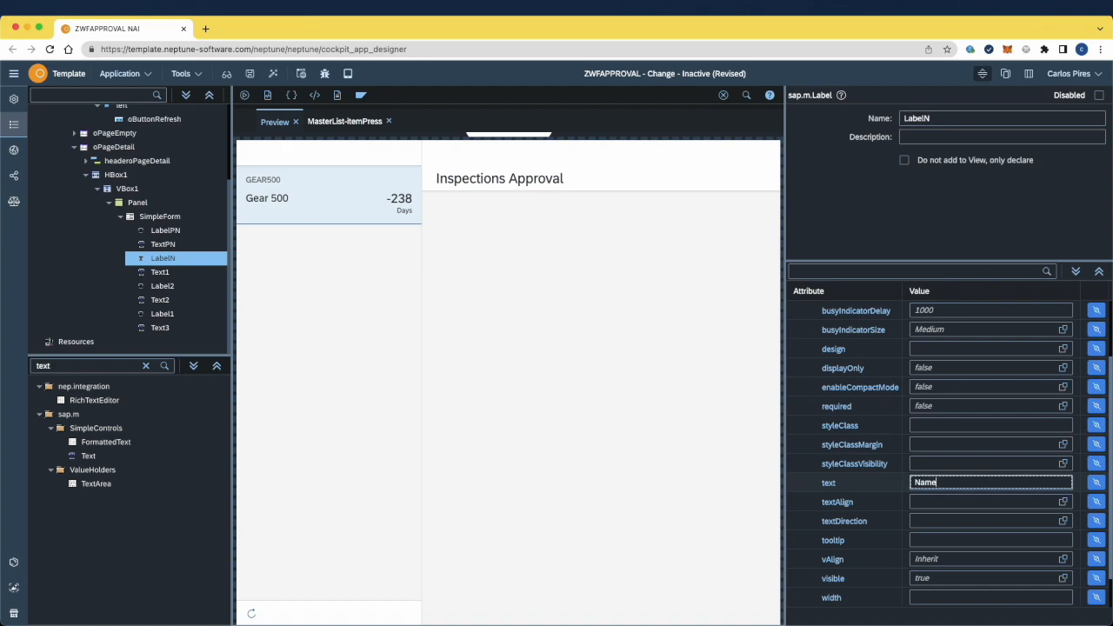
Step: Rename Text1 to TextN and bind its text to the NAME field
drag(162, 258, 163, 279)
click(161, 275)
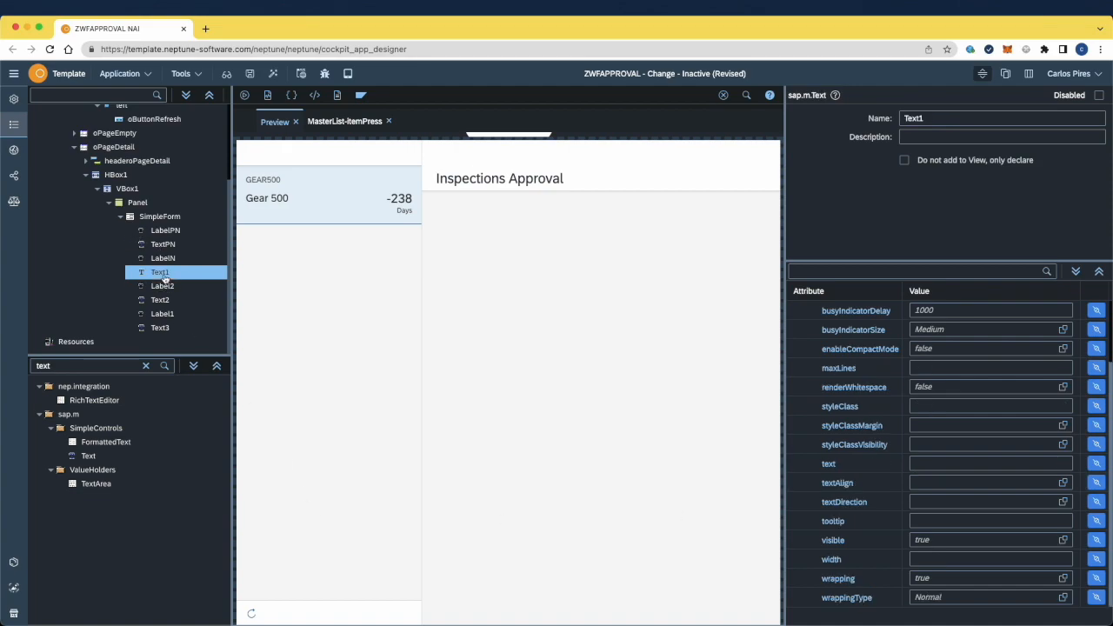
click(961, 124)
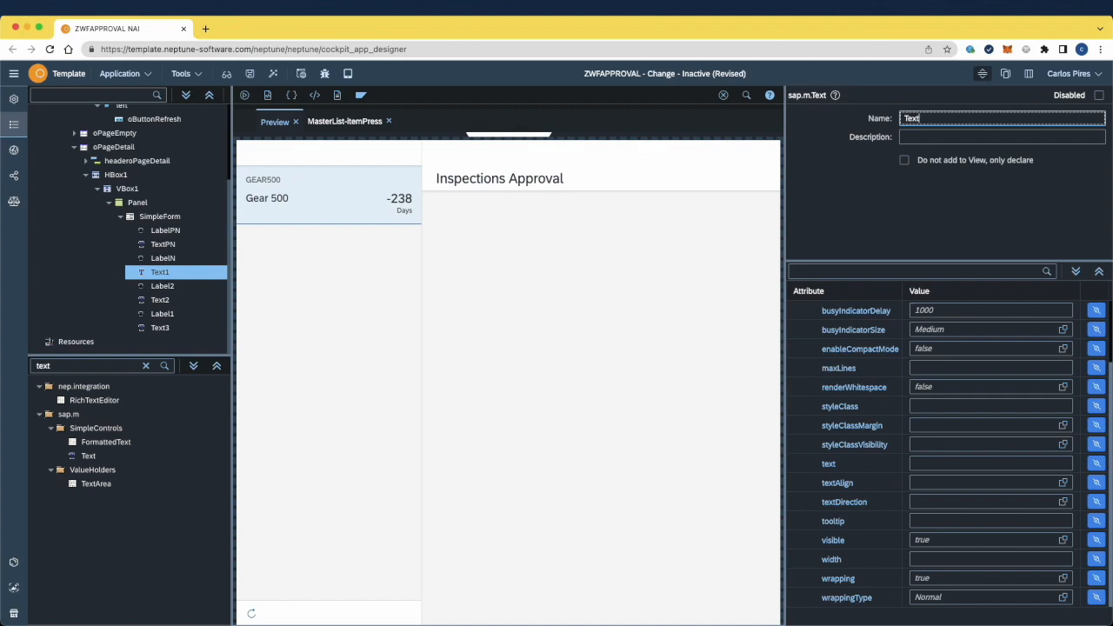
click(168, 288)
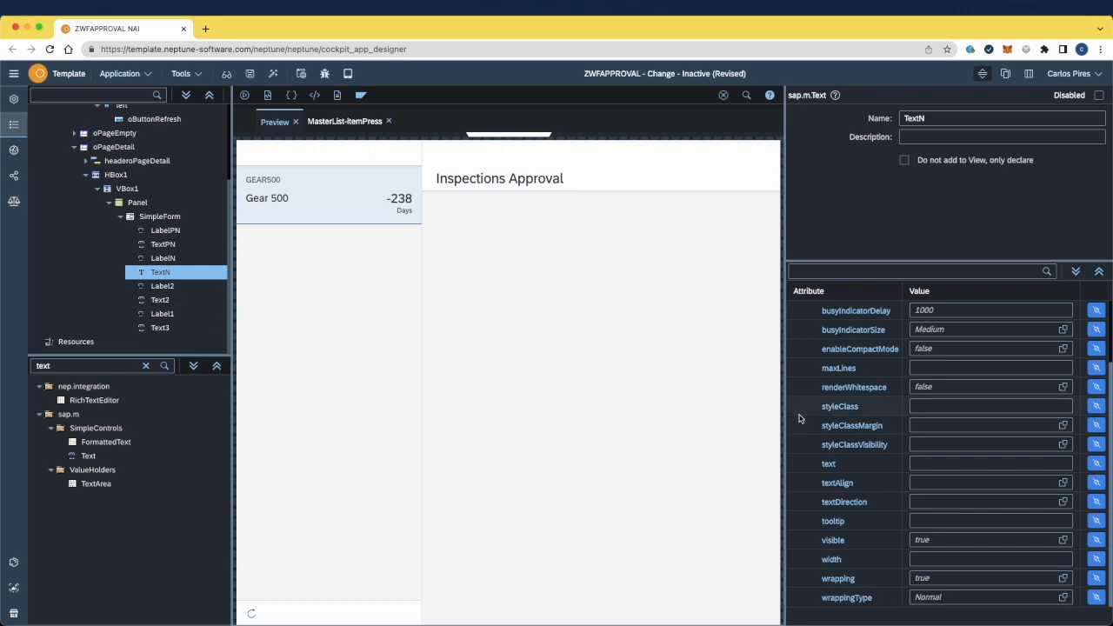
click(1096, 464)
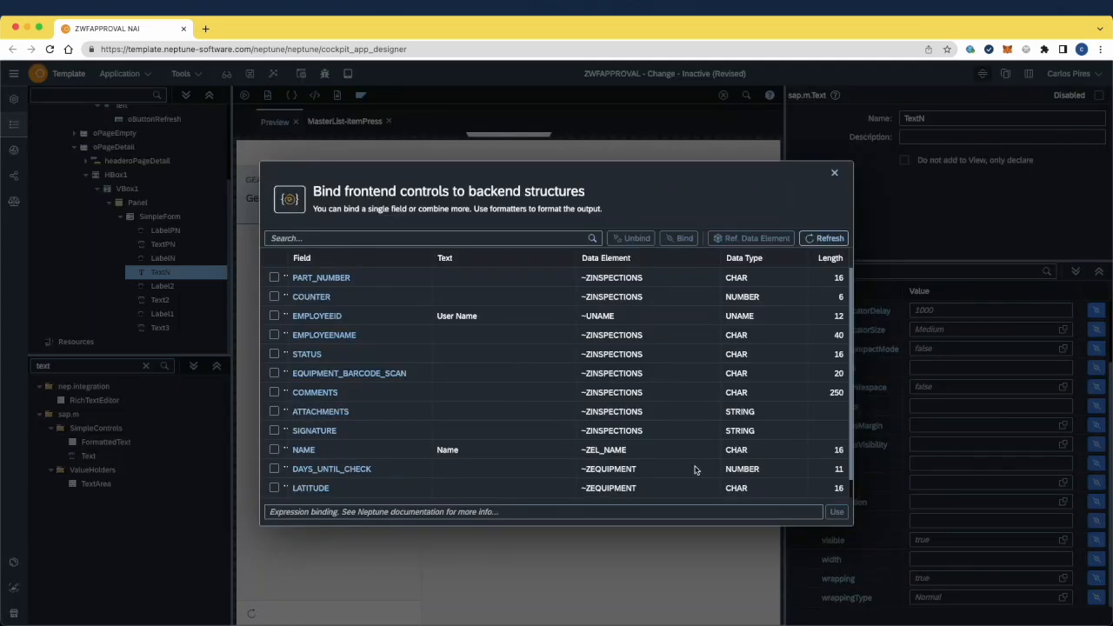
double_click(328, 451)
Step: Rename Label2 in the SimpleForm to Label and set its text to FieldWorker
click(163, 285)
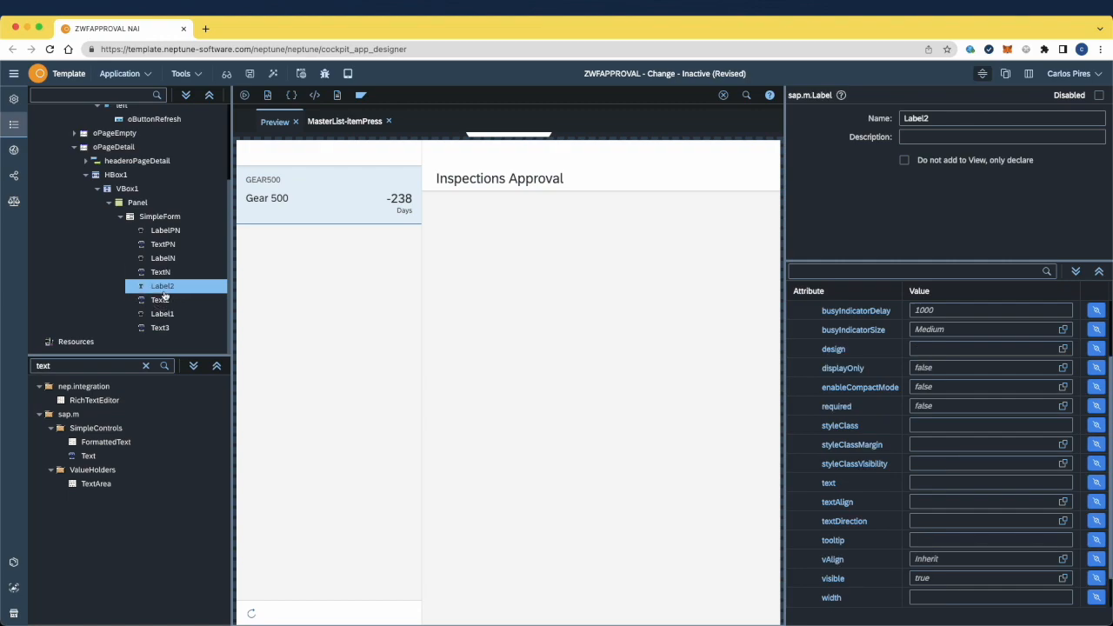
click(975, 117)
key(BackSpace)
key(Return)
Step: Bind Text2's text to GS_APPROVAL-EMPLOYEENAME and rename that control to TextFW
click(170, 300)
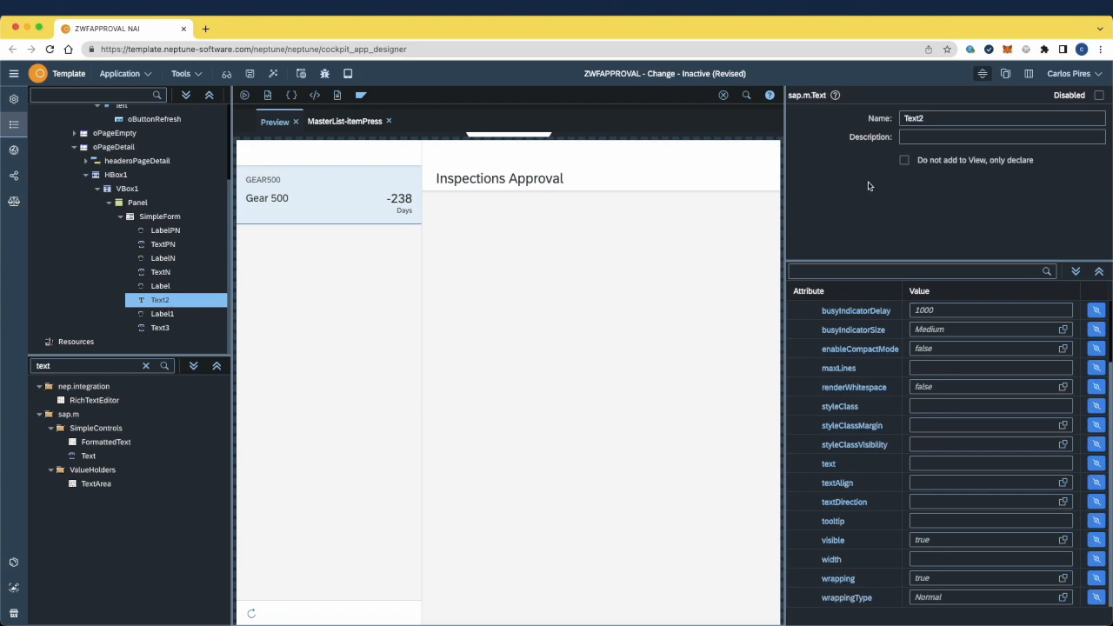
click(1096, 463)
scroll(325, 424, down, 1)
scroll(349, 376, up, 1)
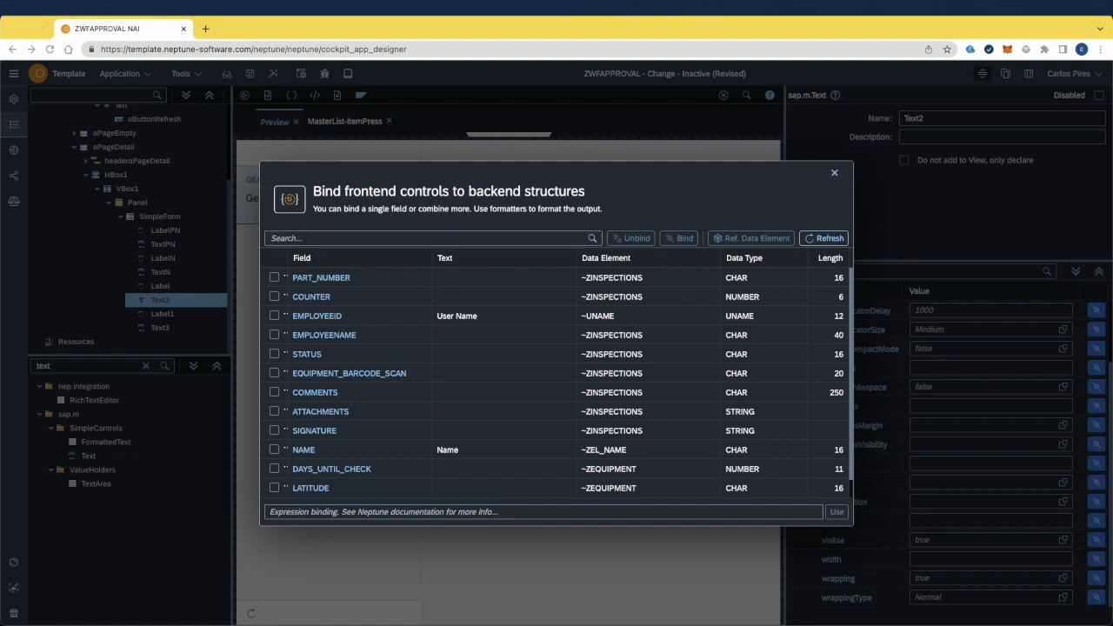
double_click(338, 335)
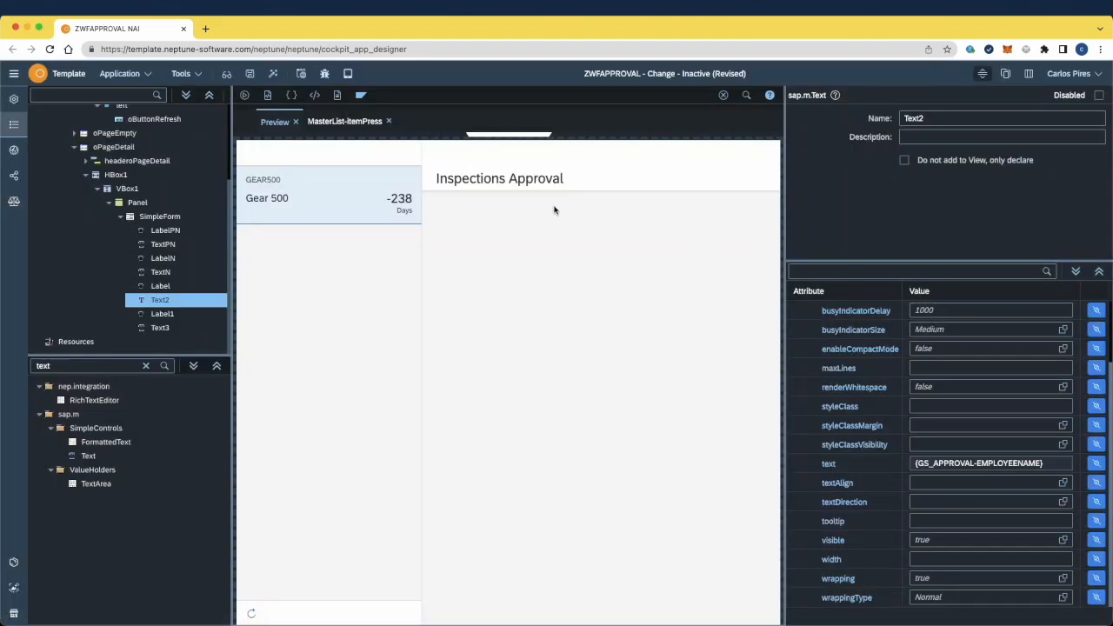
click(946, 120)
key(BackSpace)
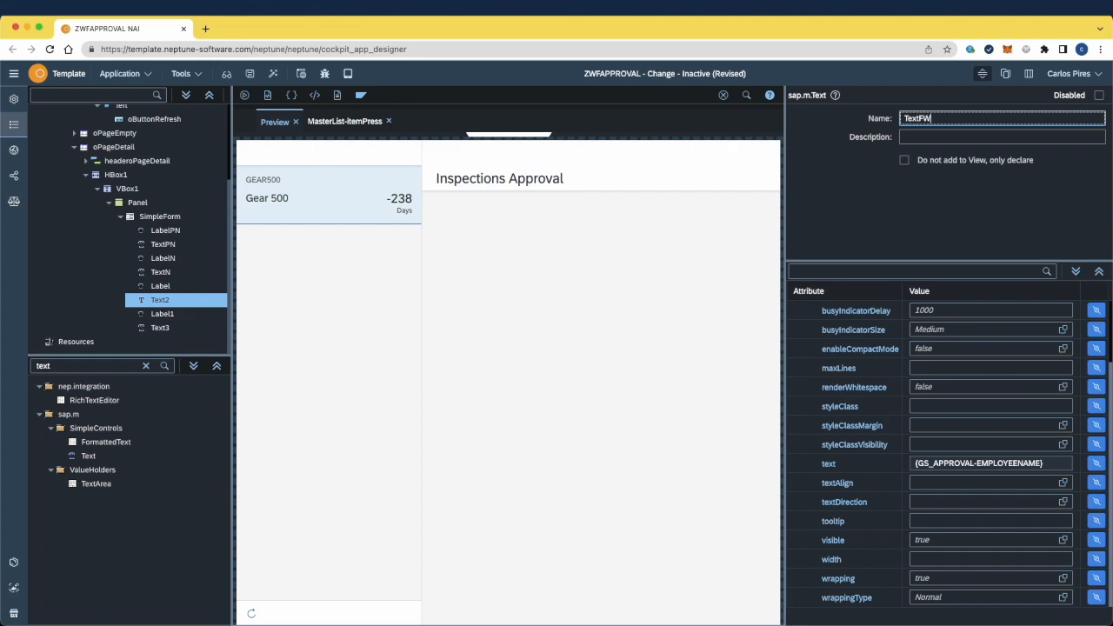
Step: Rename the Label above TextFW to LabelFW
click(181, 286)
click(947, 118)
text(FW)
Step: Set Label1's text to Locations and rename that control to LabelL
click(168, 317)
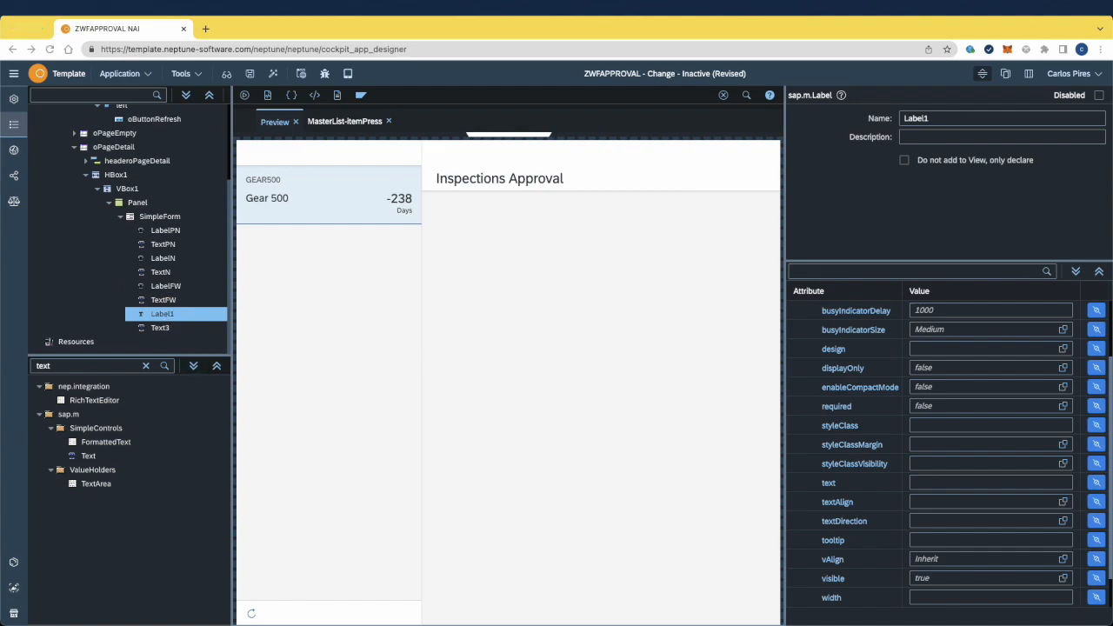
click(944, 483)
text(Locations)
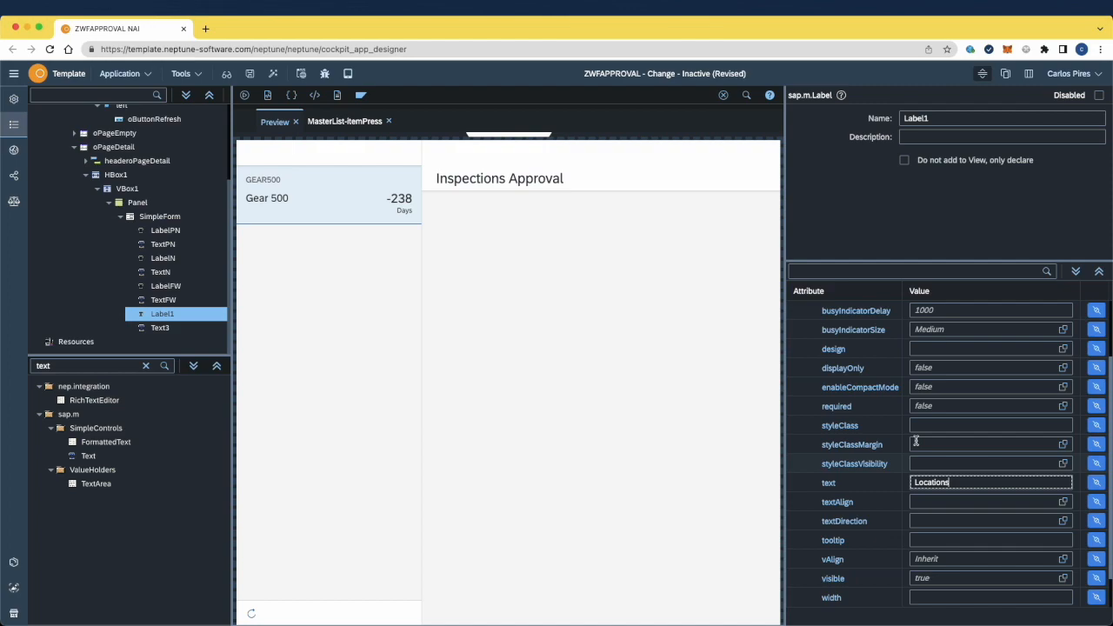
click(938, 119)
Step: Rename the Text3 control below LabelL to TextL
click(161, 327)
key(BackSpace)
text(L)
key(Return)
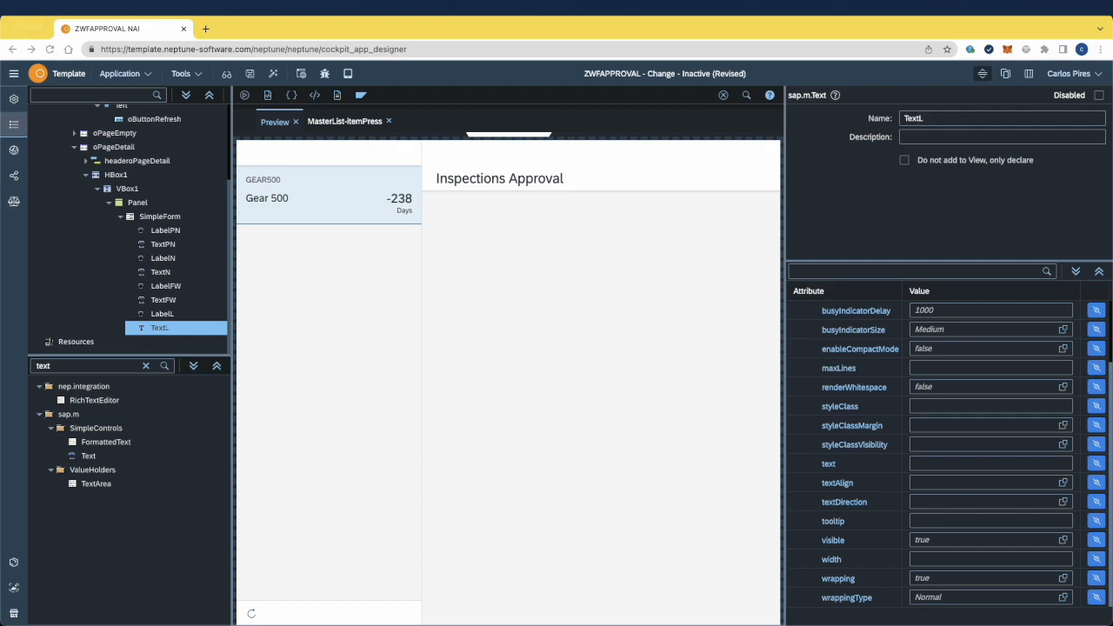
Step: Bind TextL's text to the concatenated LATITUDE and LONGITUDE fields of GS_APPROVAL
click(928, 467)
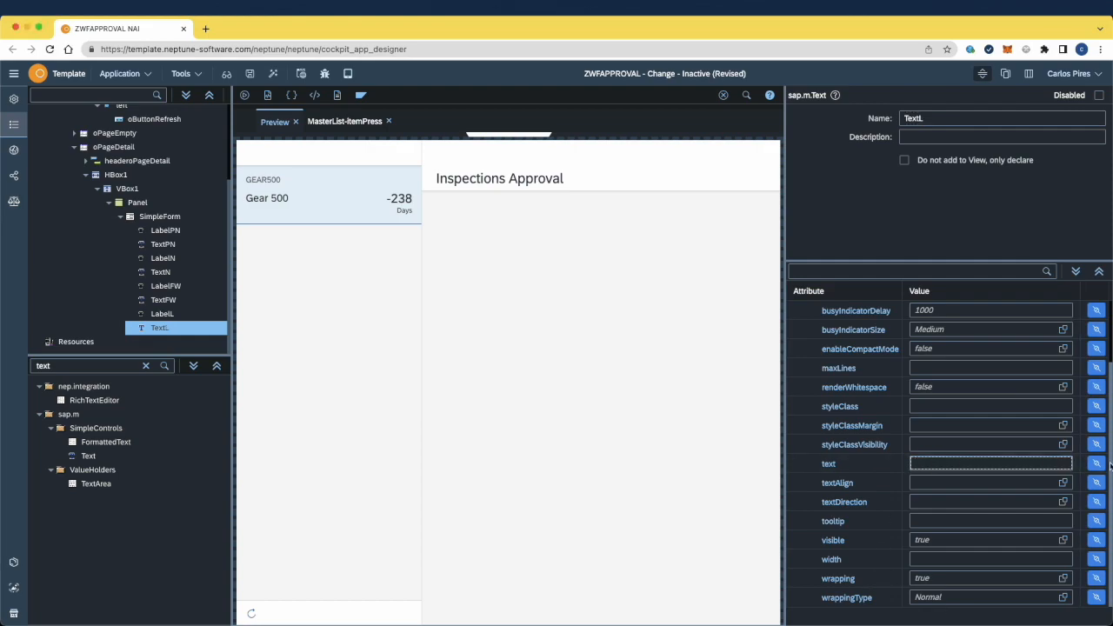
click(1100, 465)
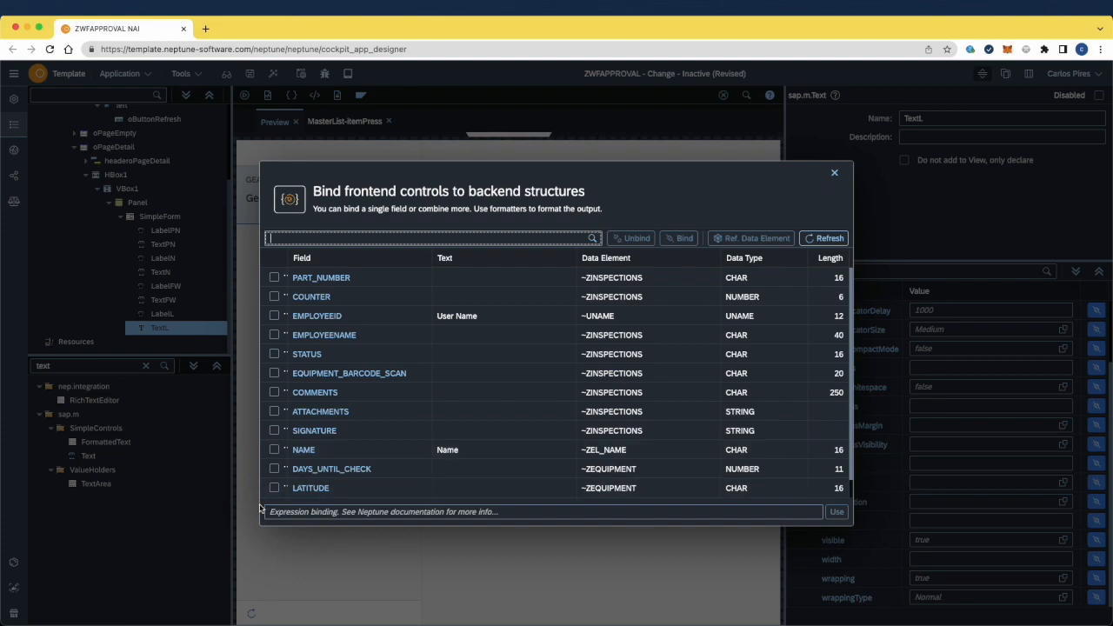
scroll(277, 482, down, 1)
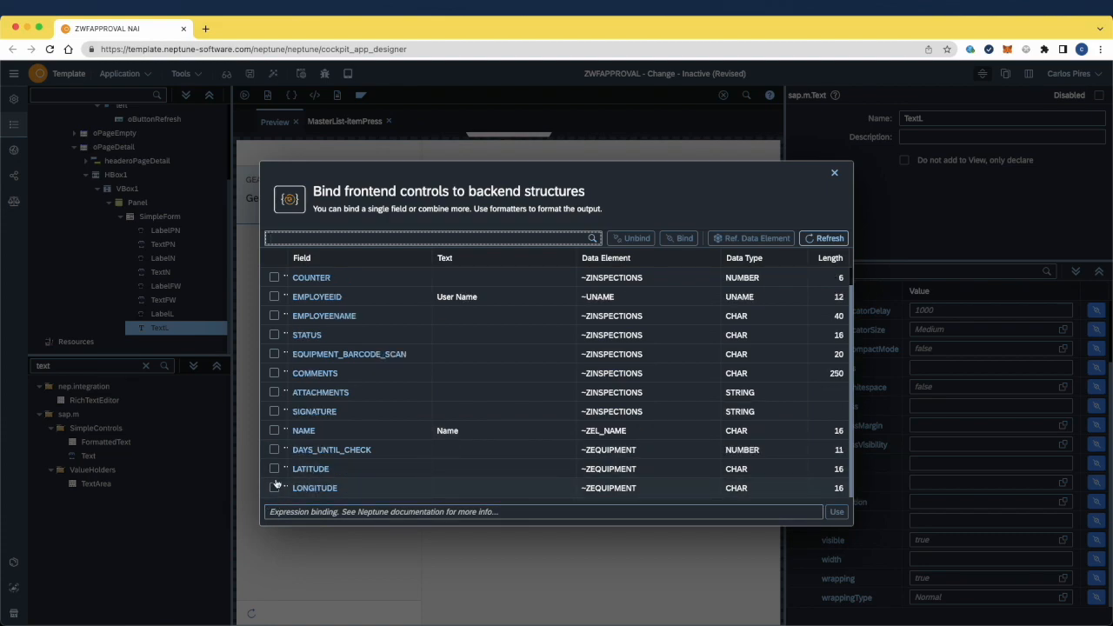
click(274, 469)
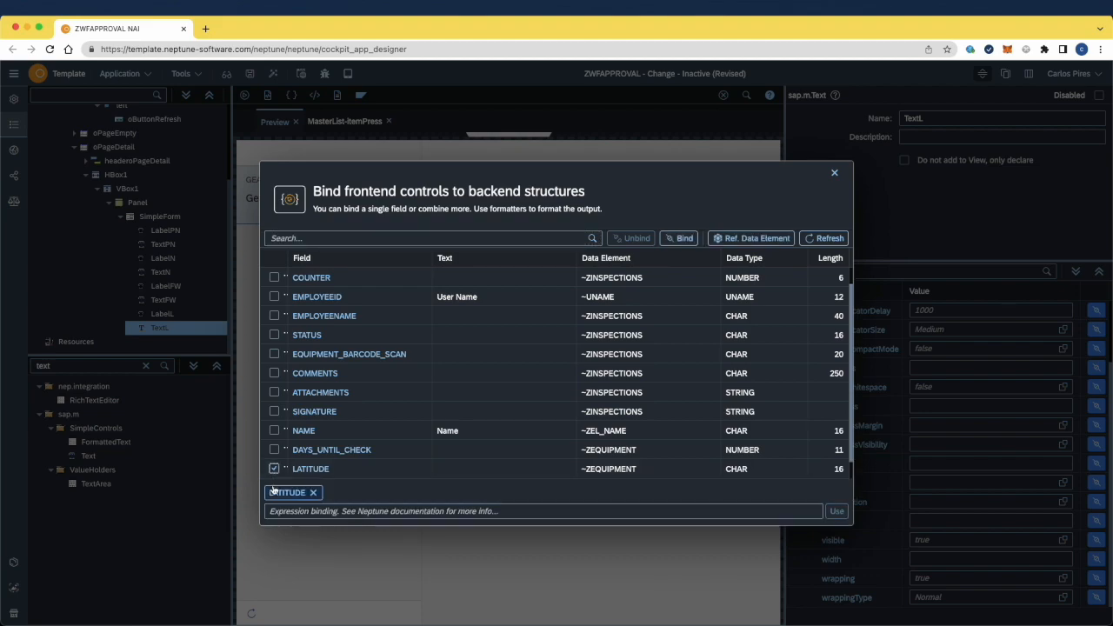
scroll(277, 475, down, 1)
click(274, 469)
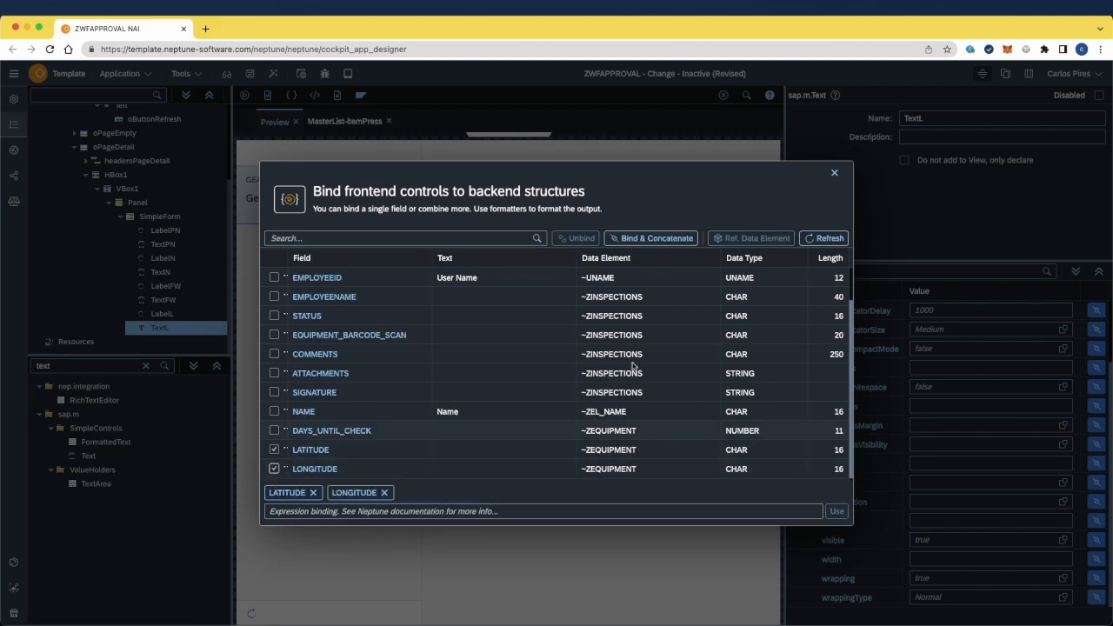
click(660, 238)
Step: Create a text formatter for TextL and separate LATITUDE and LONGITUDE with a hyphen in formattedText
scroll(971, 505, up, 3)
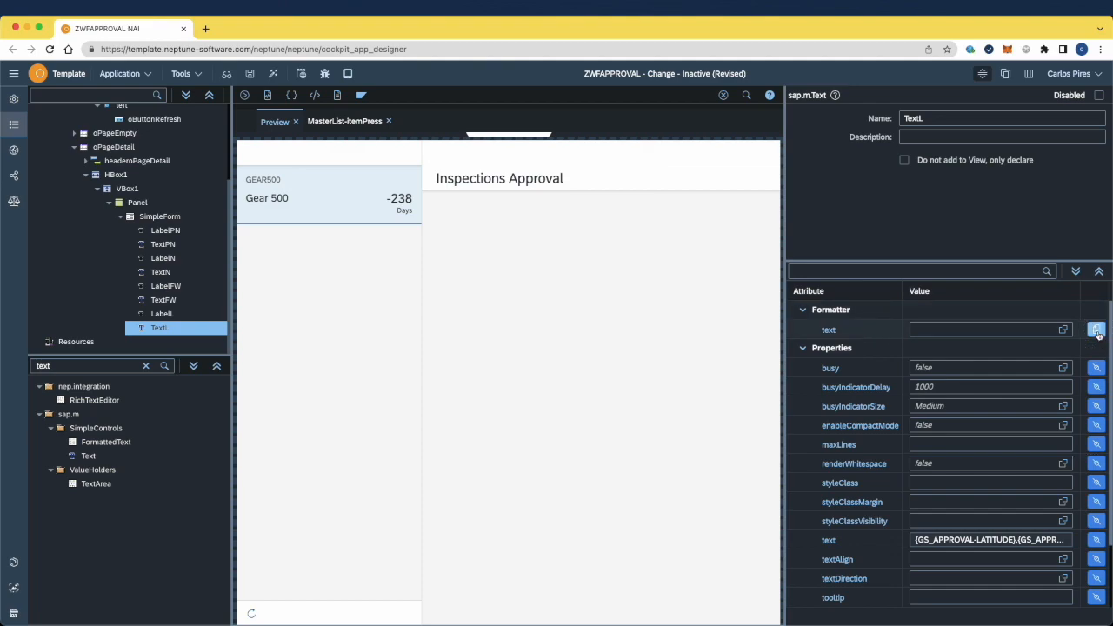
click(1096, 328)
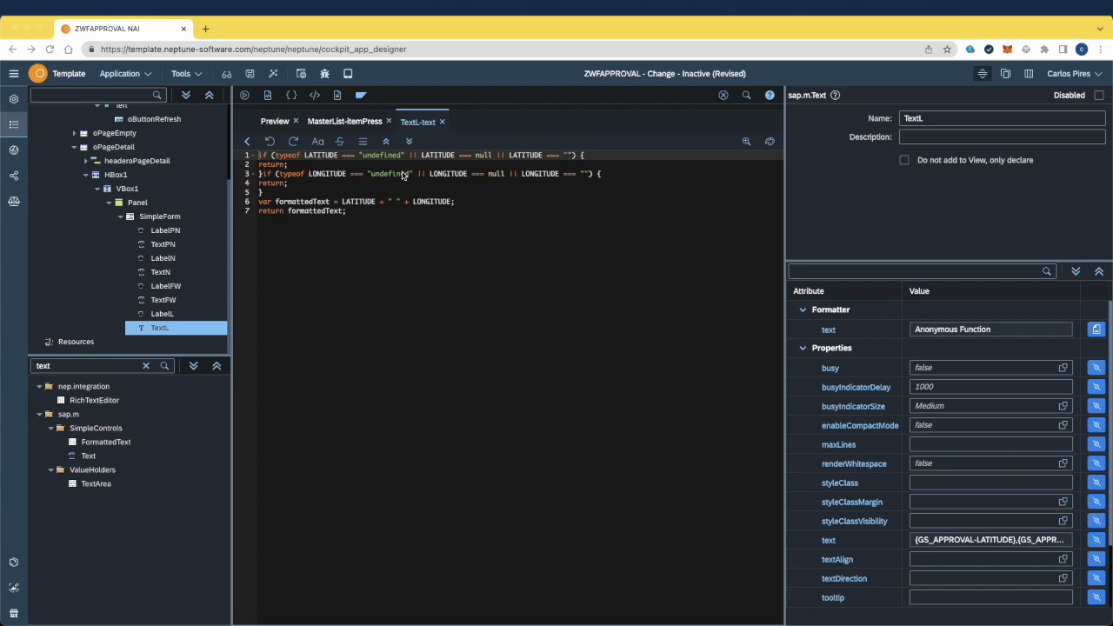
click(394, 203)
text(-)
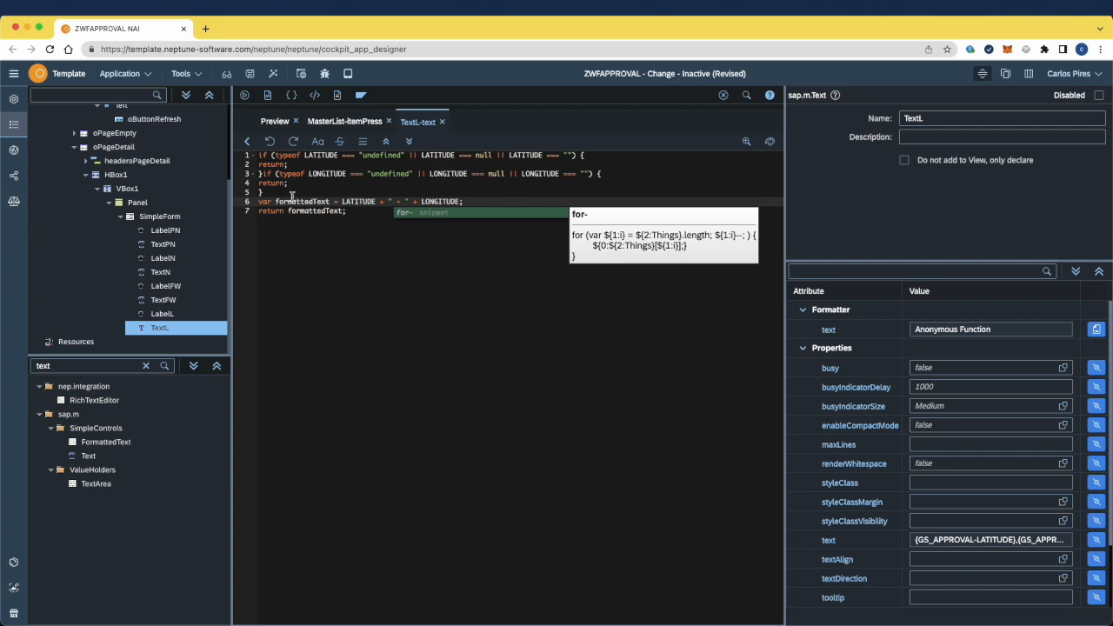
Step: Activate the application, then open the Gear 500 entry in the preview and widen the preview area to check the detail form
click(273, 73)
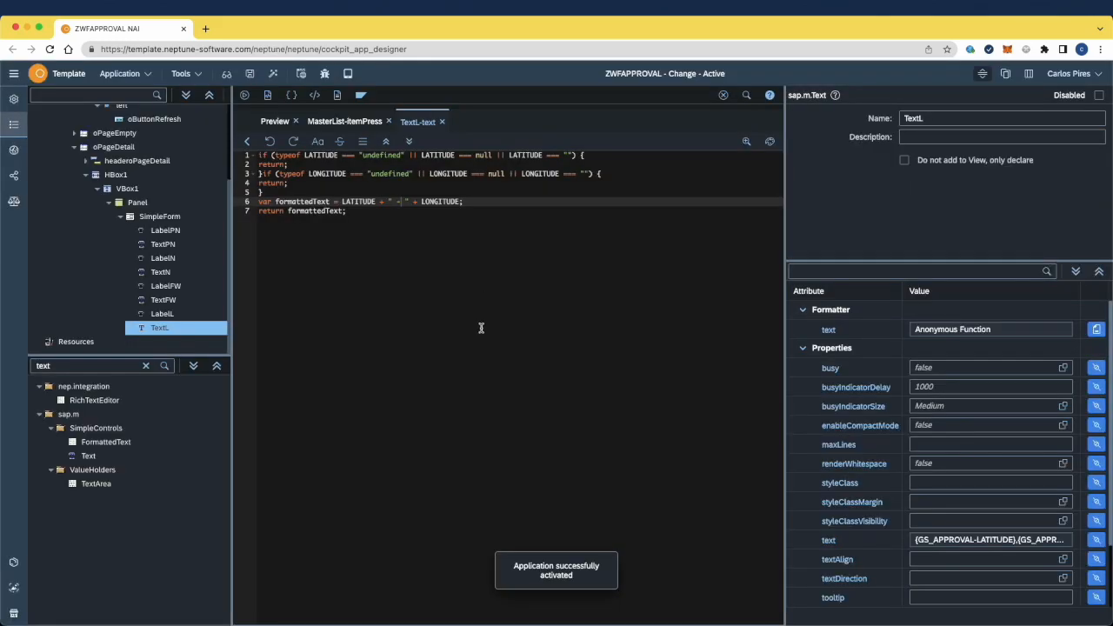
click(274, 122)
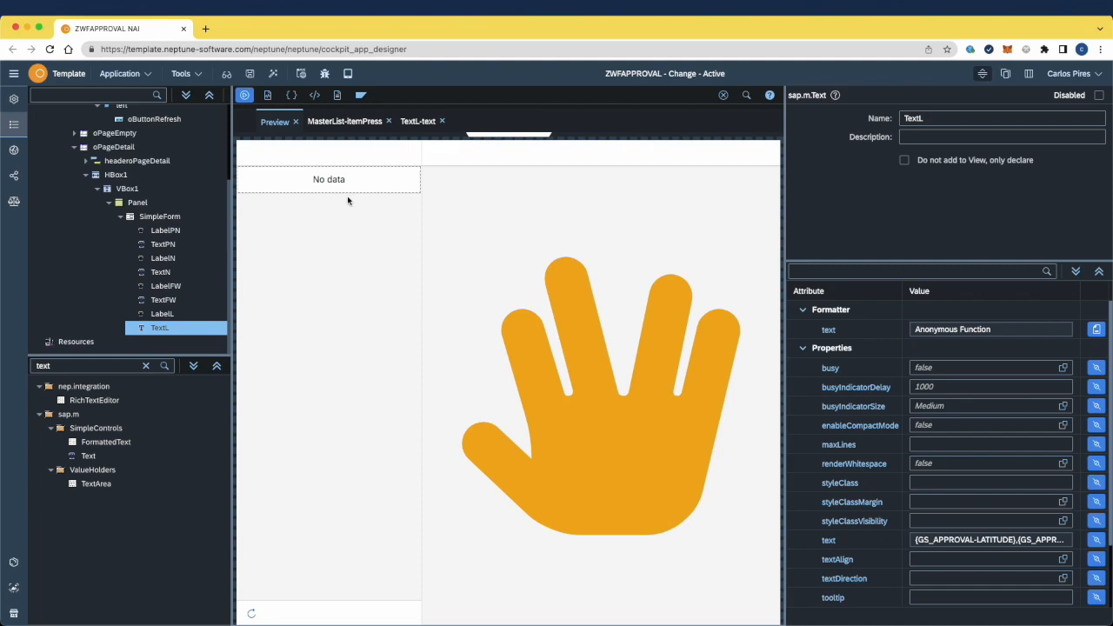
click(347, 199)
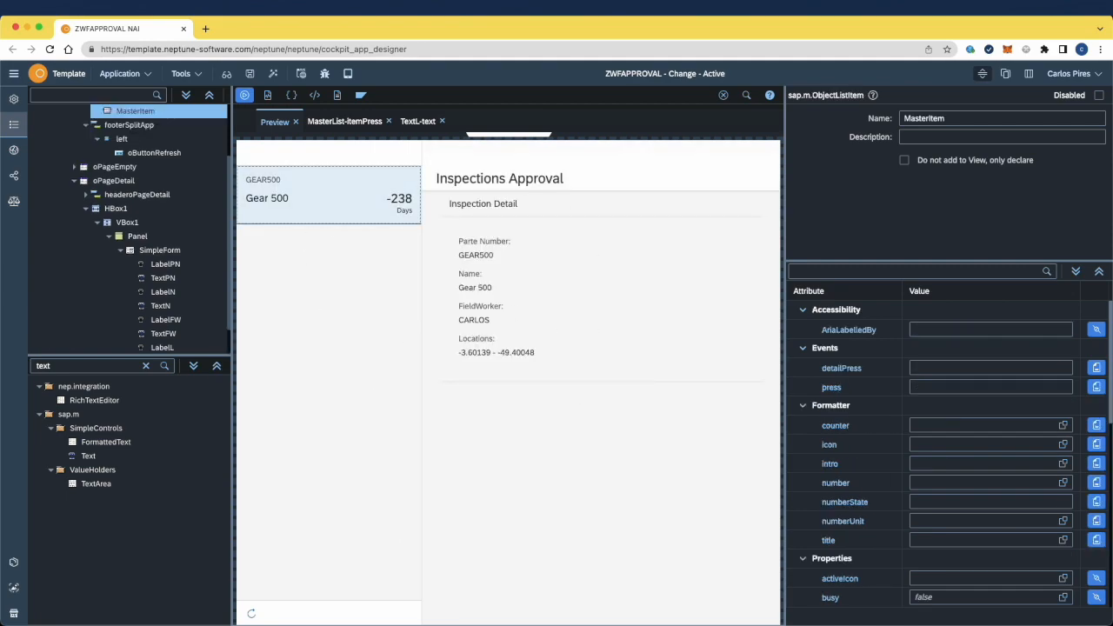
key(super+Tab)
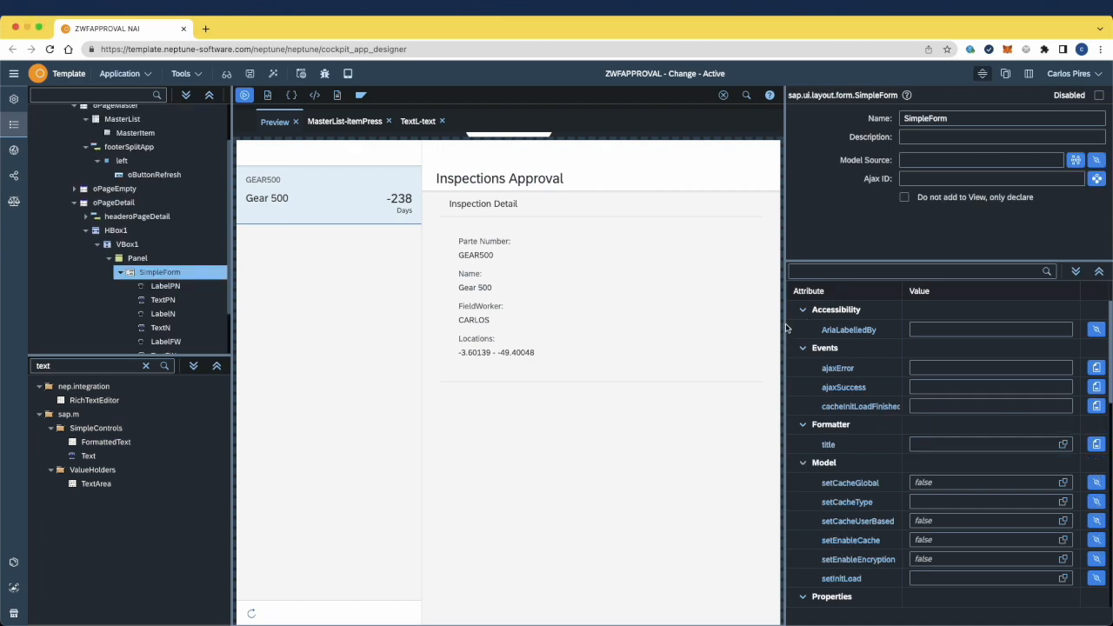
drag(786, 326, 902, 322)
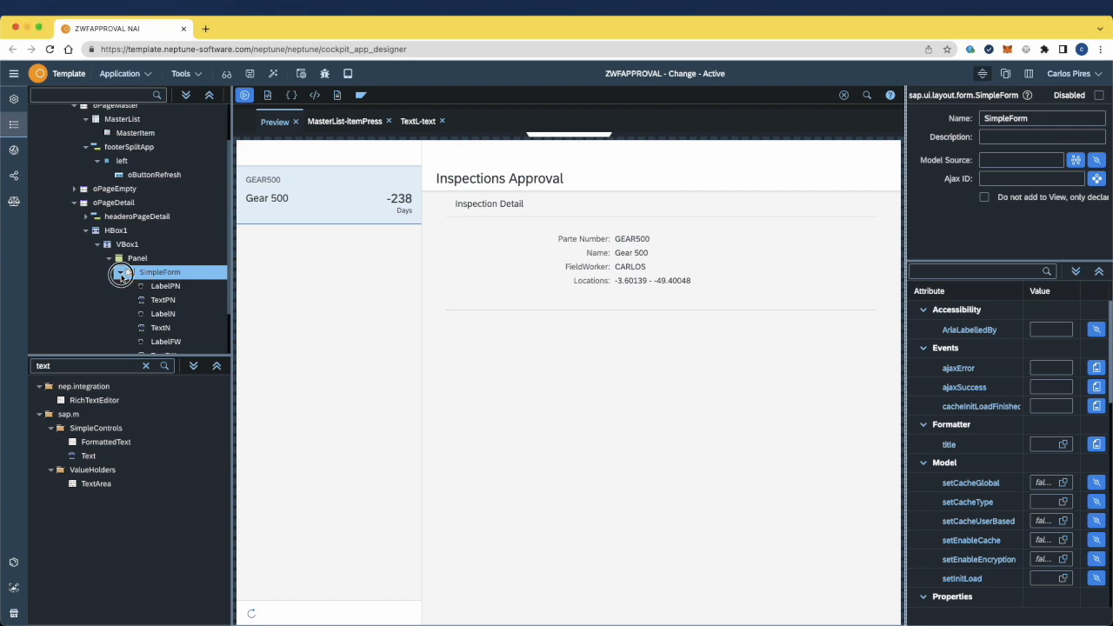
Step: Find the Panel control in the library and add a second Panel to VBox1, below the existing Panel
click(124, 272)
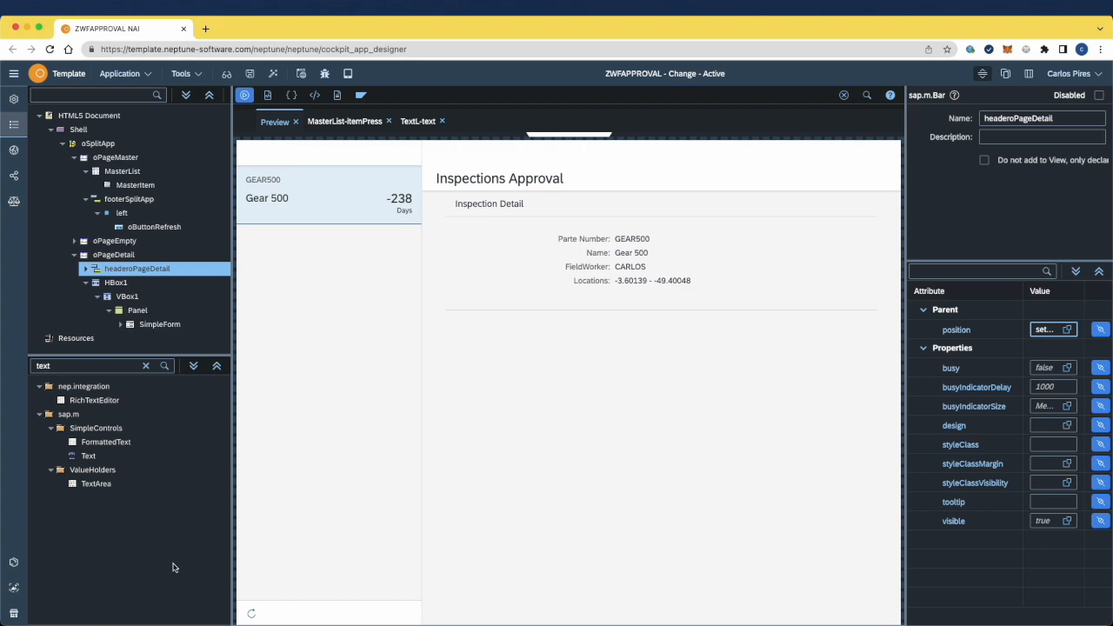
drag(51, 366, 1, 370)
key(BackSpace)
key(BackSpace)
key(BackSpace)
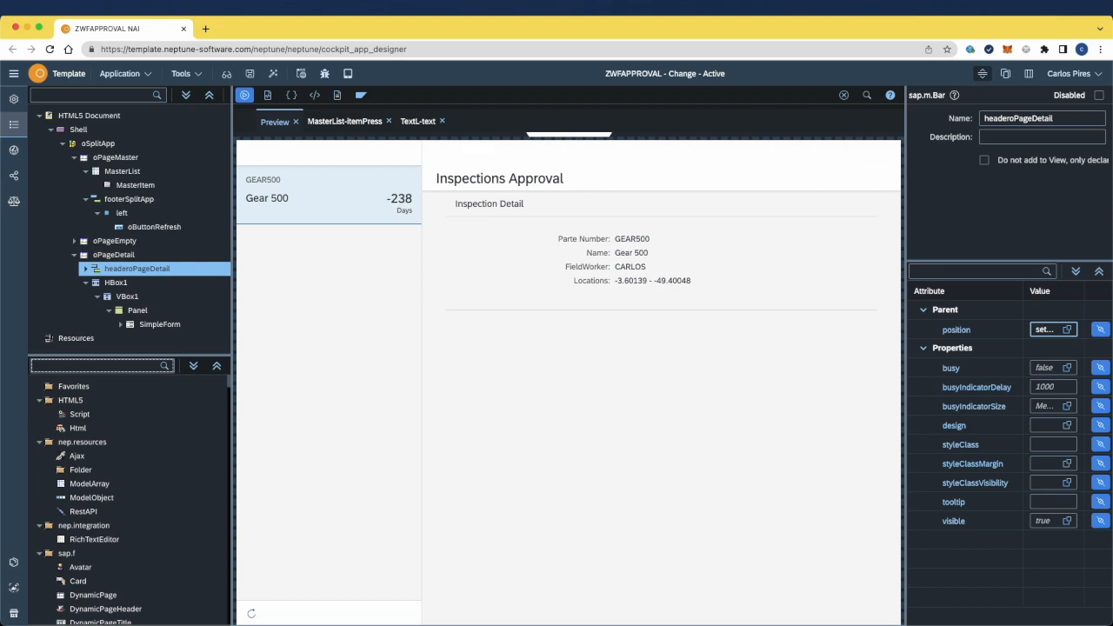
text(panel)
drag(81, 418, 186, 260)
click(108, 265)
click(138, 324)
Step: Insert an IconTabBar into Panel1 and add four IconTabFilter controls inside it
drag(117, 365, 4, 359)
text(ico)
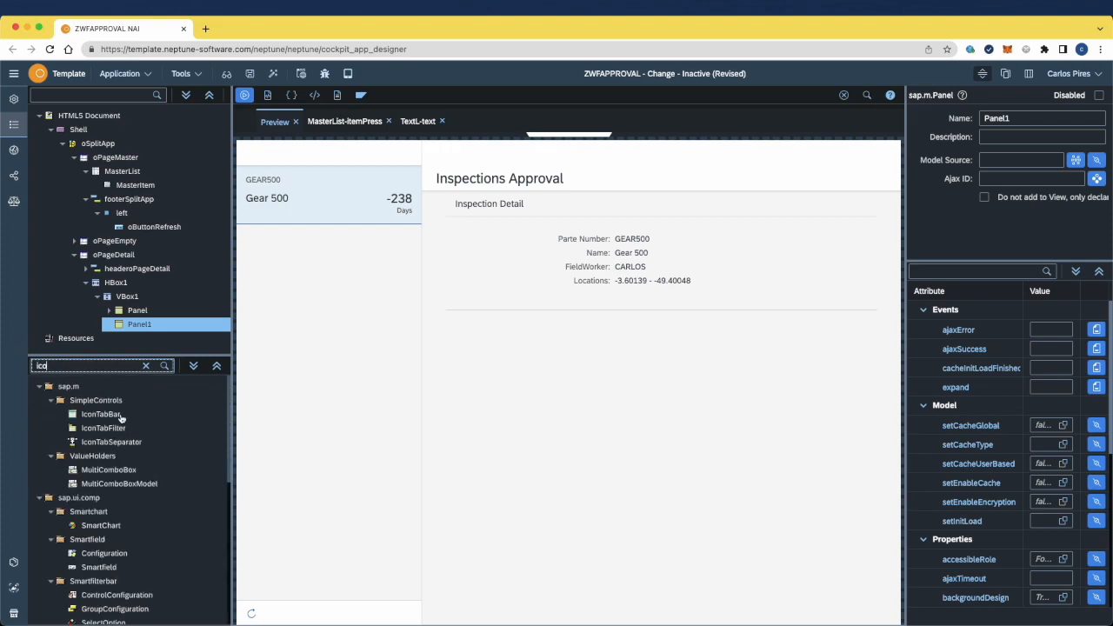
drag(120, 417, 180, 328)
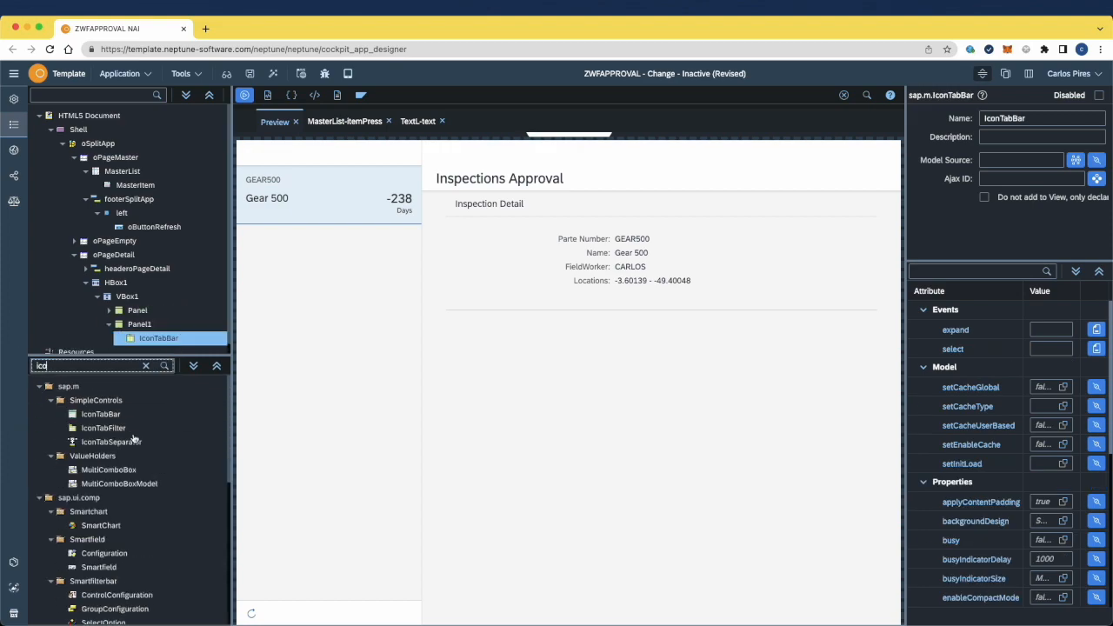
drag(96, 428, 209, 280)
drag(153, 329, 218, 300)
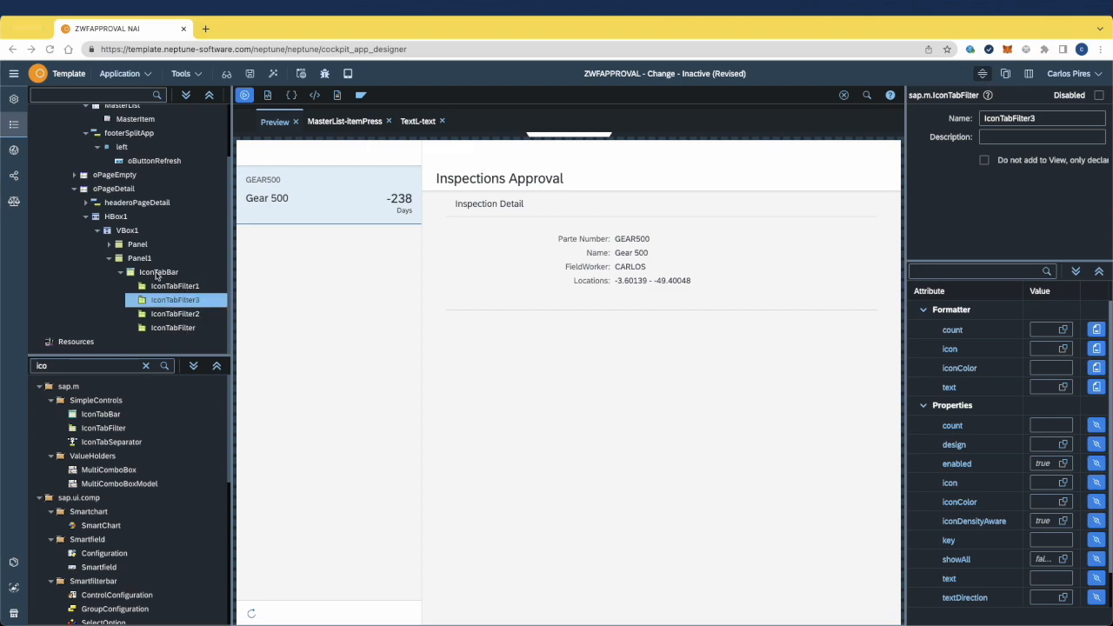
Step: Set Panel1's headerText to Additional Information
click(144, 261)
drag(907, 473, 808, 473)
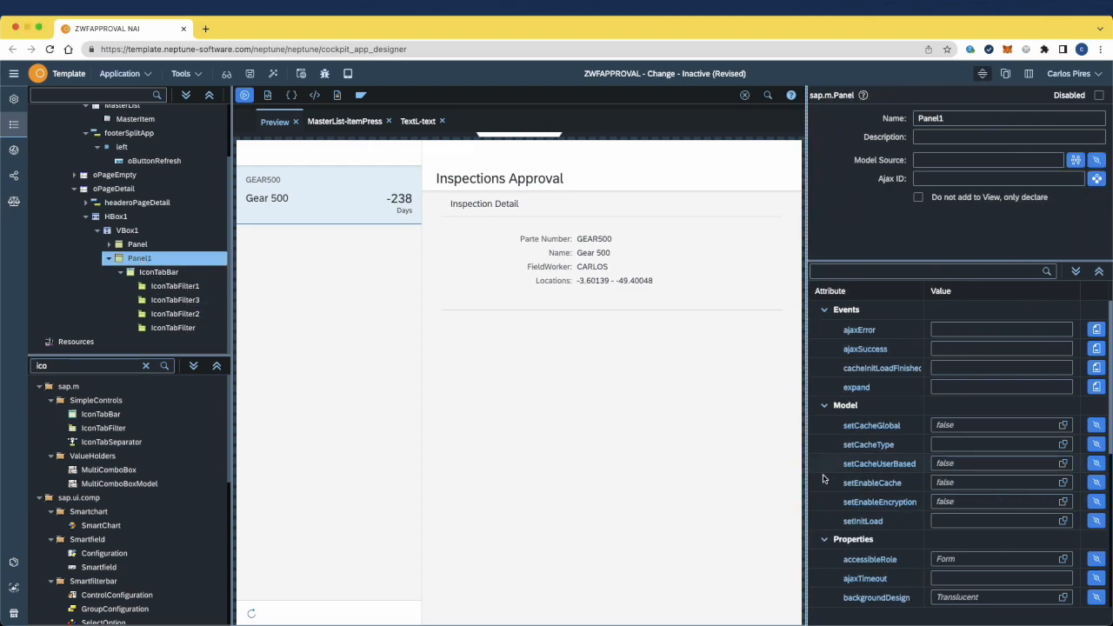
scroll(922, 531, down, 3)
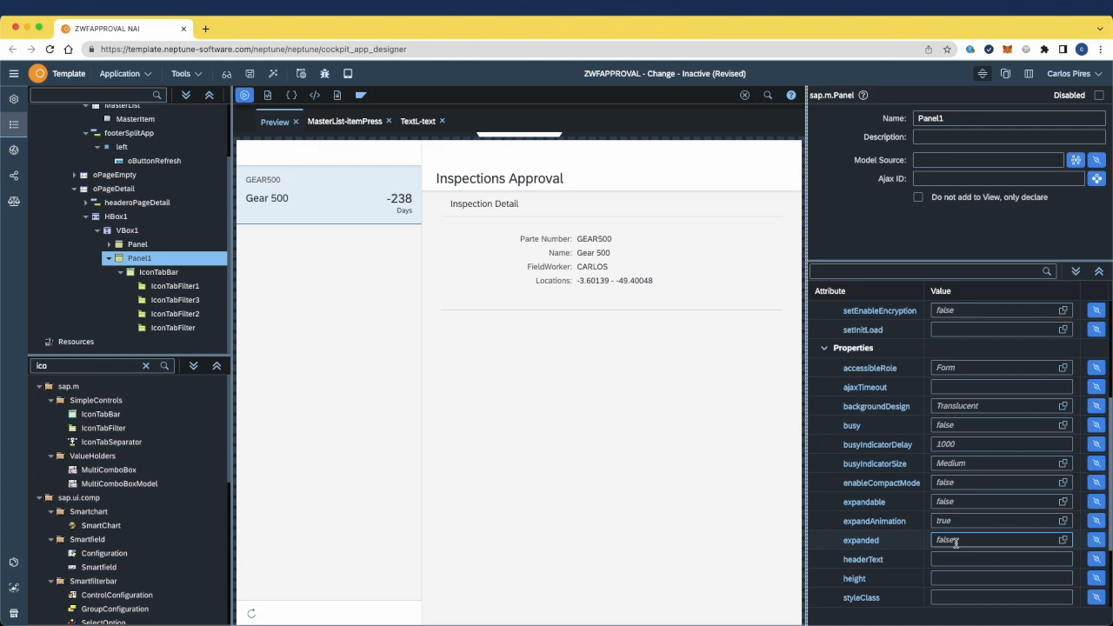
click(935, 560)
text(Additional Information)
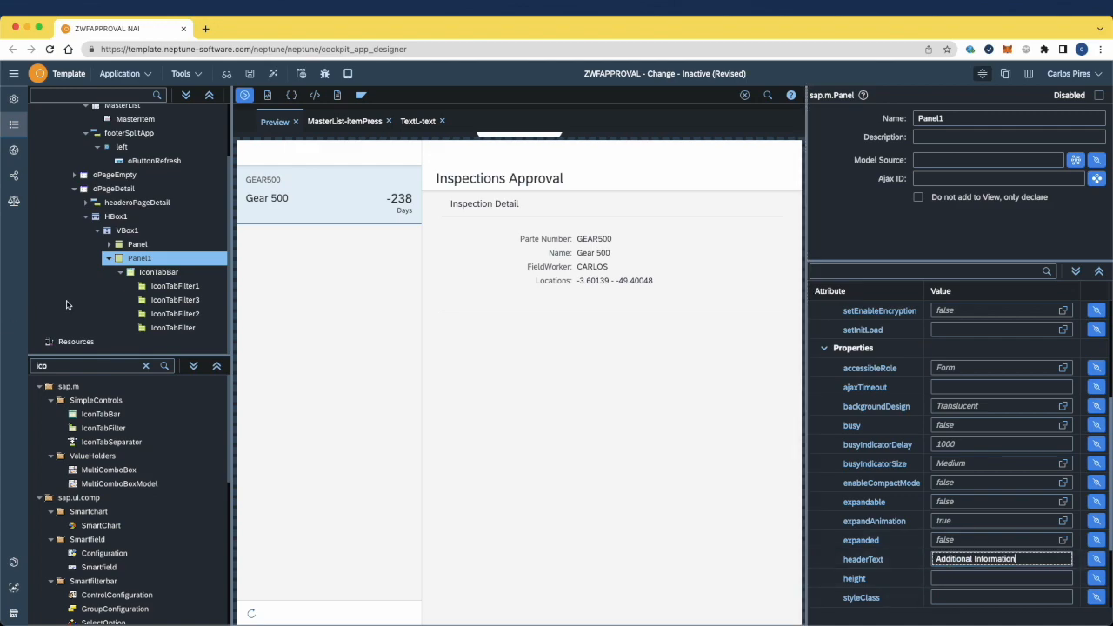
Step: Adjust the expandable property of the IconTabBar in Panel1
click(151, 272)
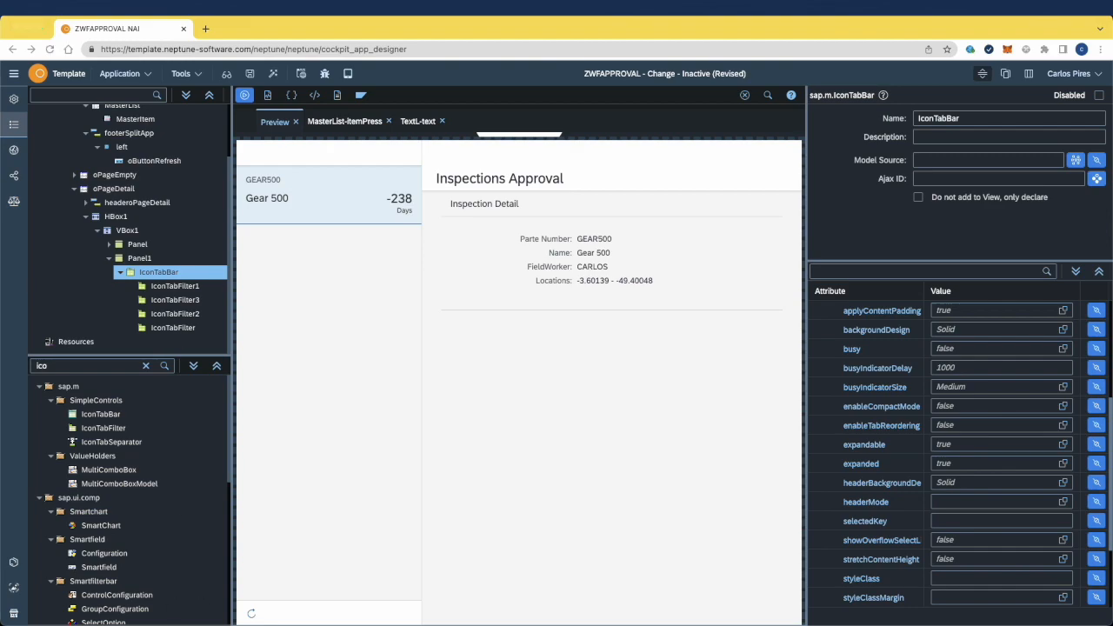
scroll(985, 439, up, 3)
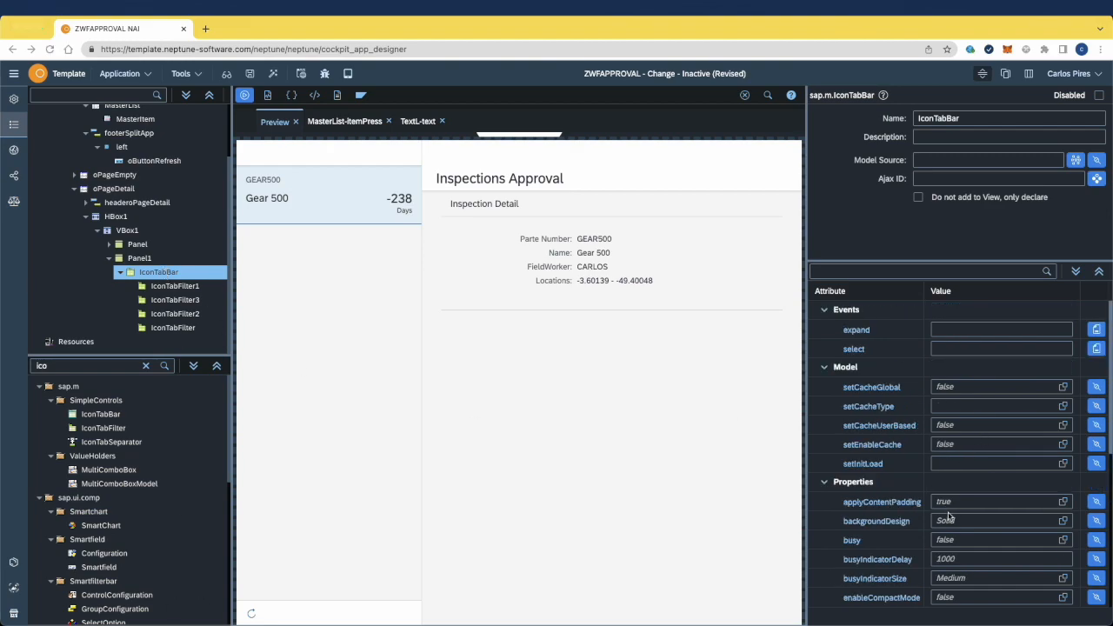
scroll(950, 518, down, 1)
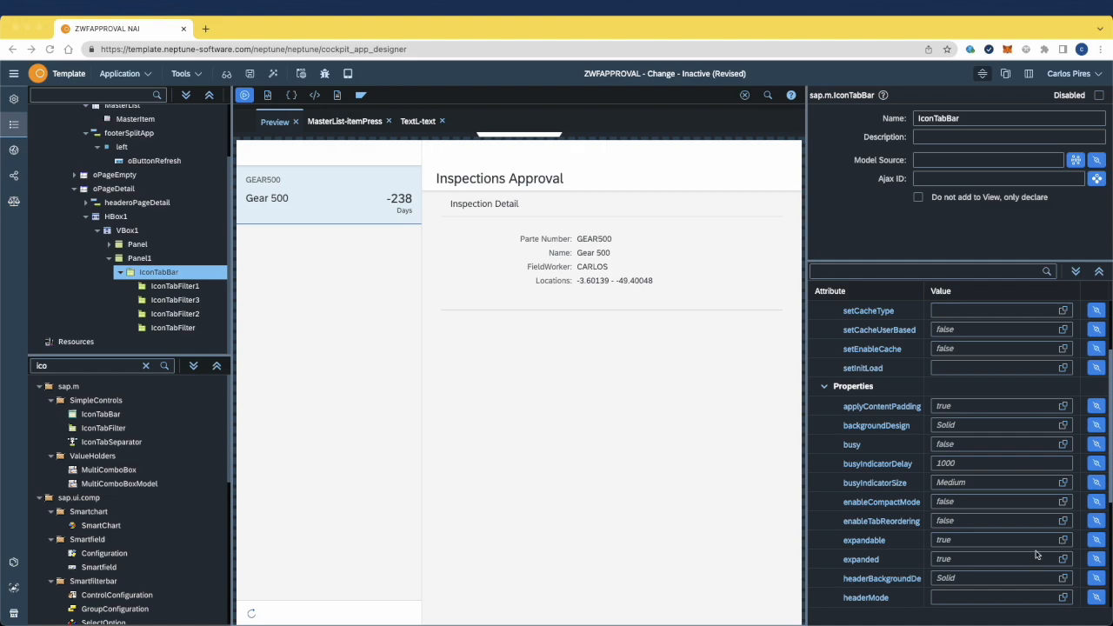
click(1000, 541)
click(939, 513)
Step: Rename IconTabFilter1 to IconTabFilterDetail
click(162, 287)
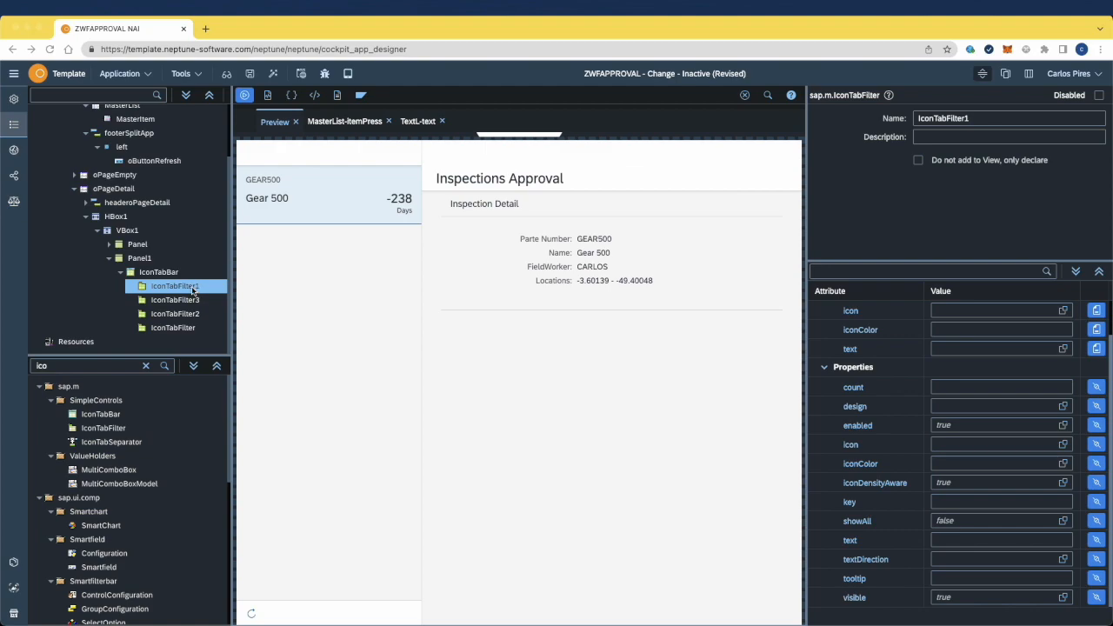
click(1004, 117)
key(BackSpace)
text(Detail)
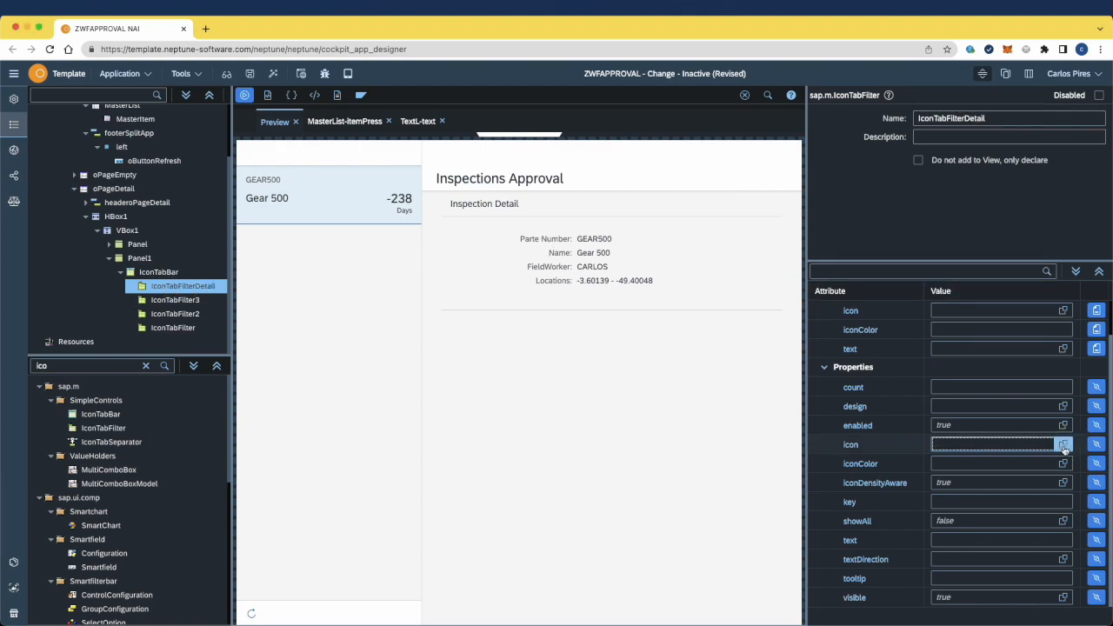
Step: Set the icon of IconTabFilterDetail to the fa-regular comment-dots icon
click(1063, 444)
click(482, 155)
text(c)
key(BackSpace)
key(BackSpace)
key(BackSpace)
key(BackSpace)
key(BackSpace)
key(BackSpace)
key(BackSpace)
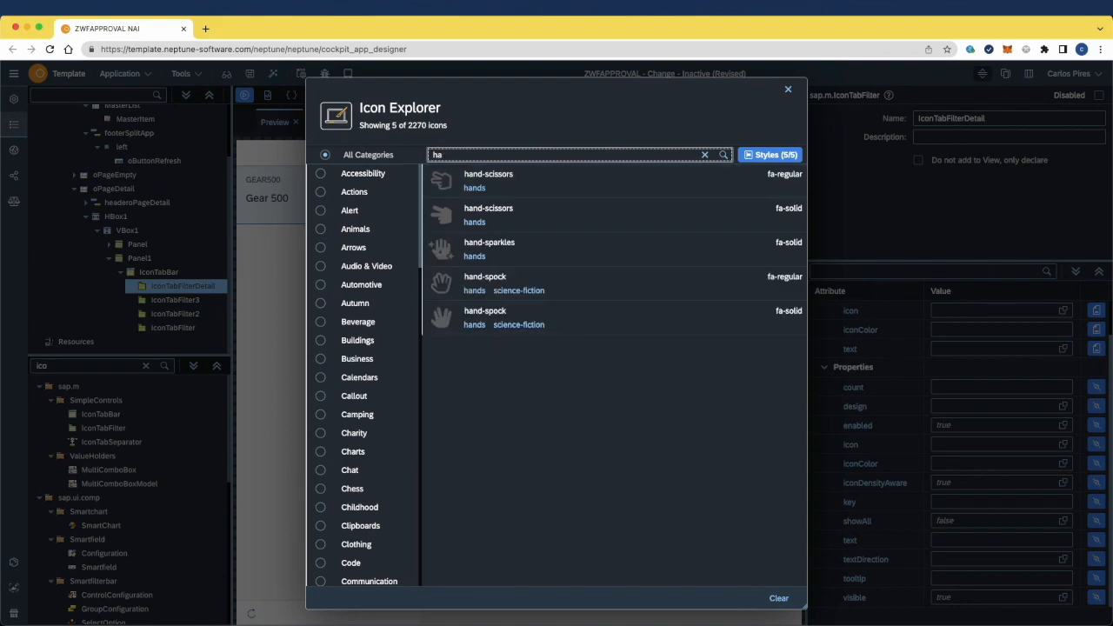
text(comment)
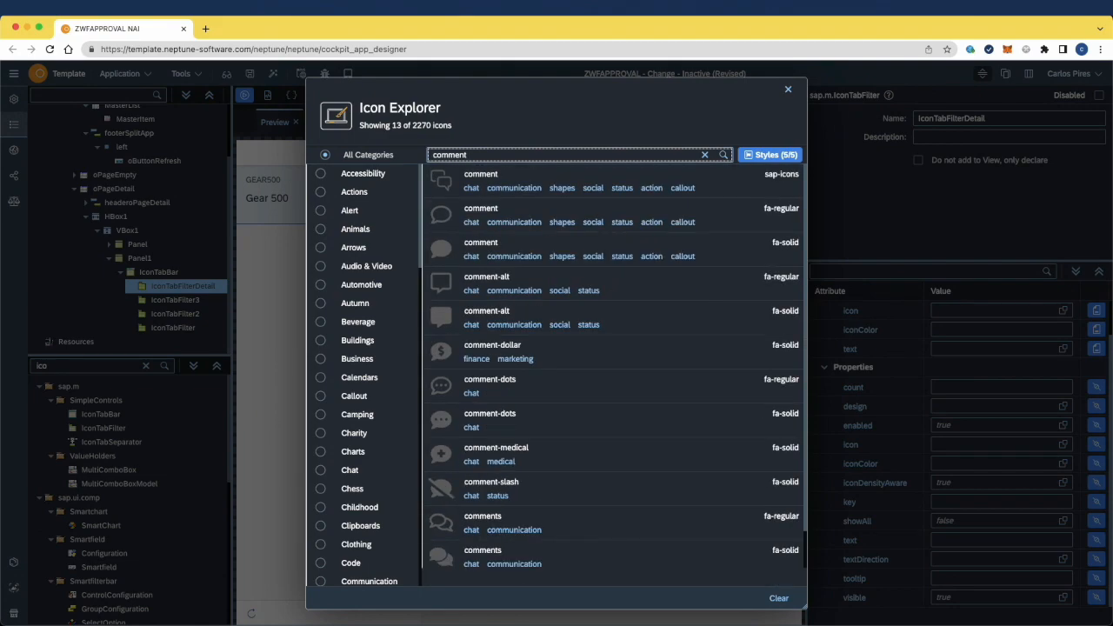
click(509, 395)
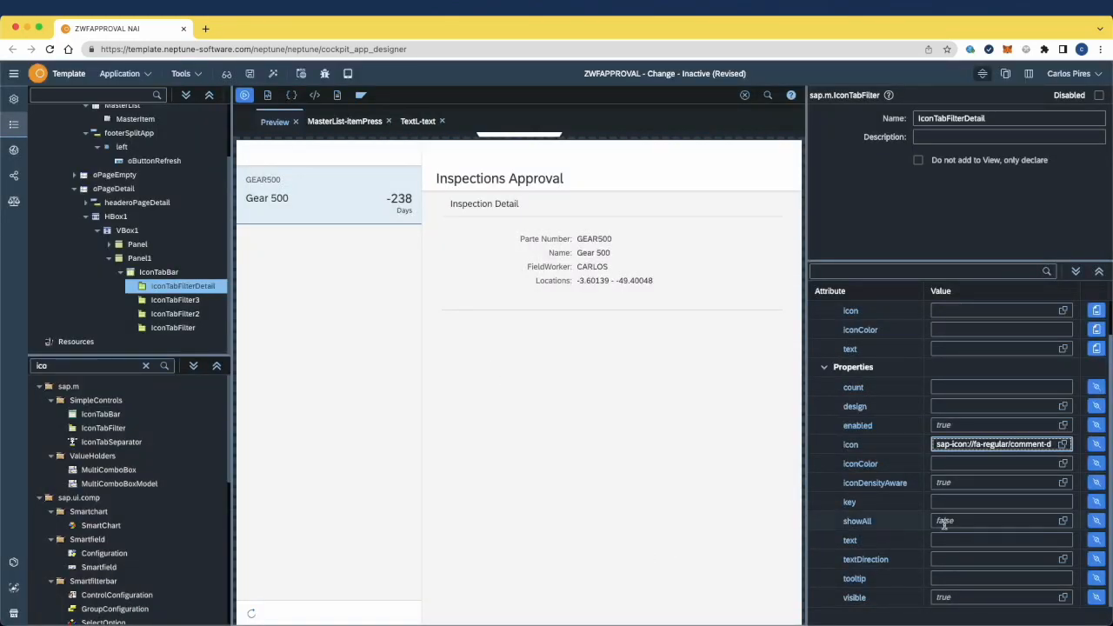
Step: Rename IconTabFilter3 to IconTabFilterPhoto and set its icon to the sap-icons camera
click(178, 300)
click(978, 117)
key(BackSpace)
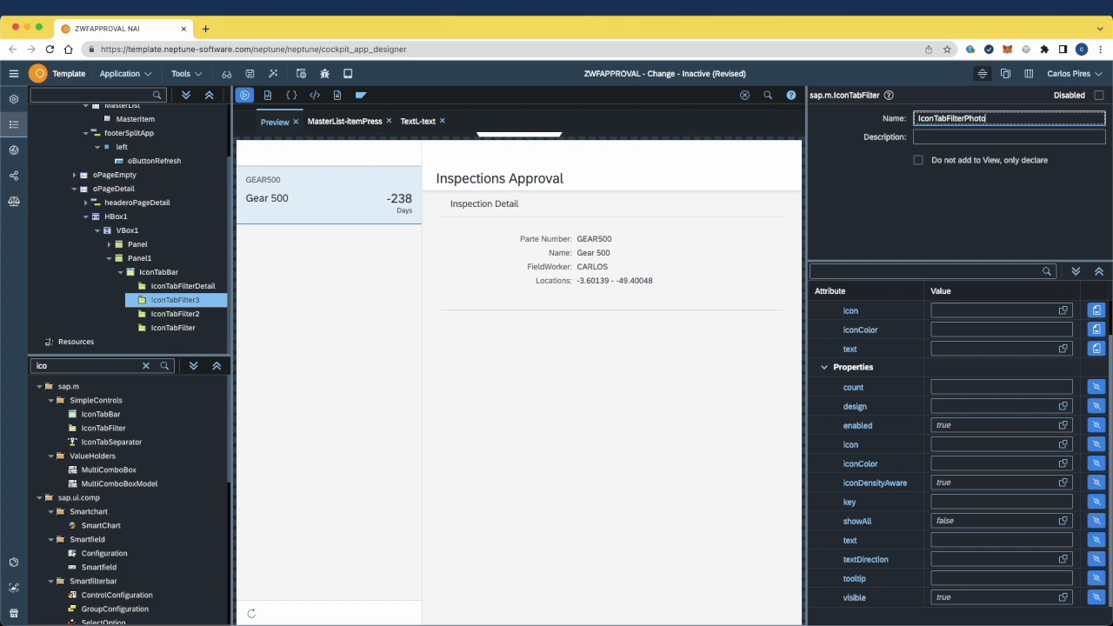
key(Return)
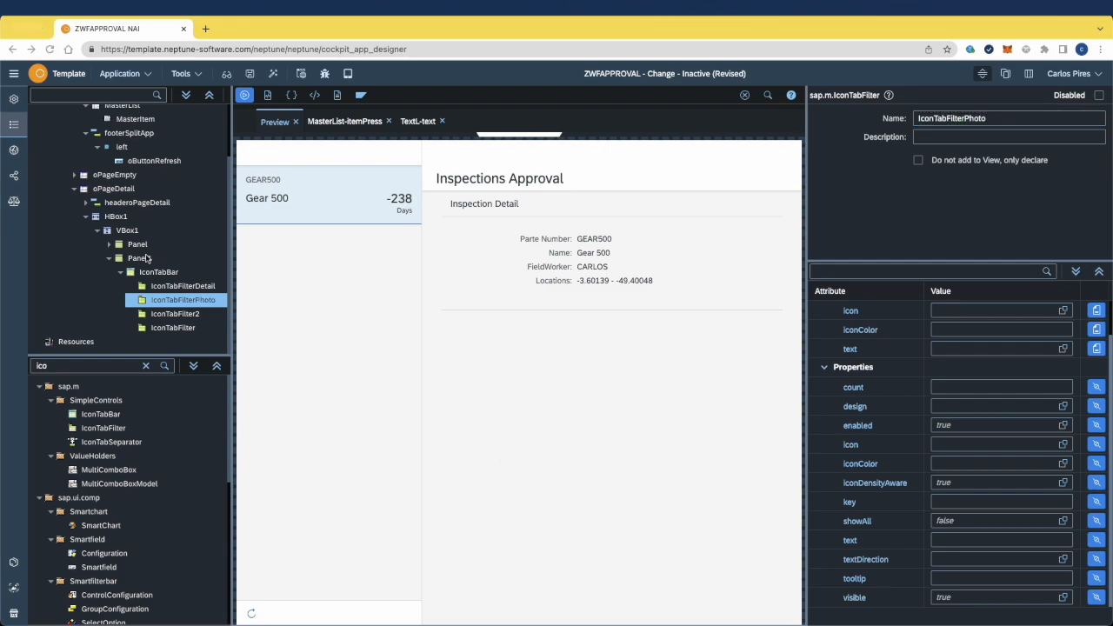
click(1063, 445)
click(493, 155)
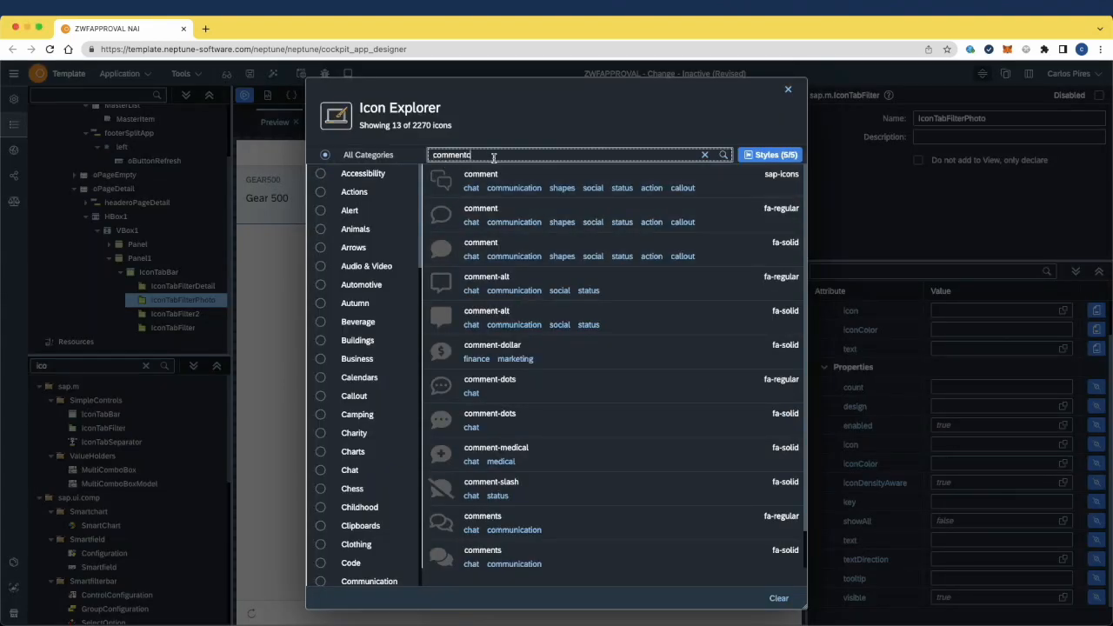
key(ctrl+a)
key(BackSpace)
text(came)
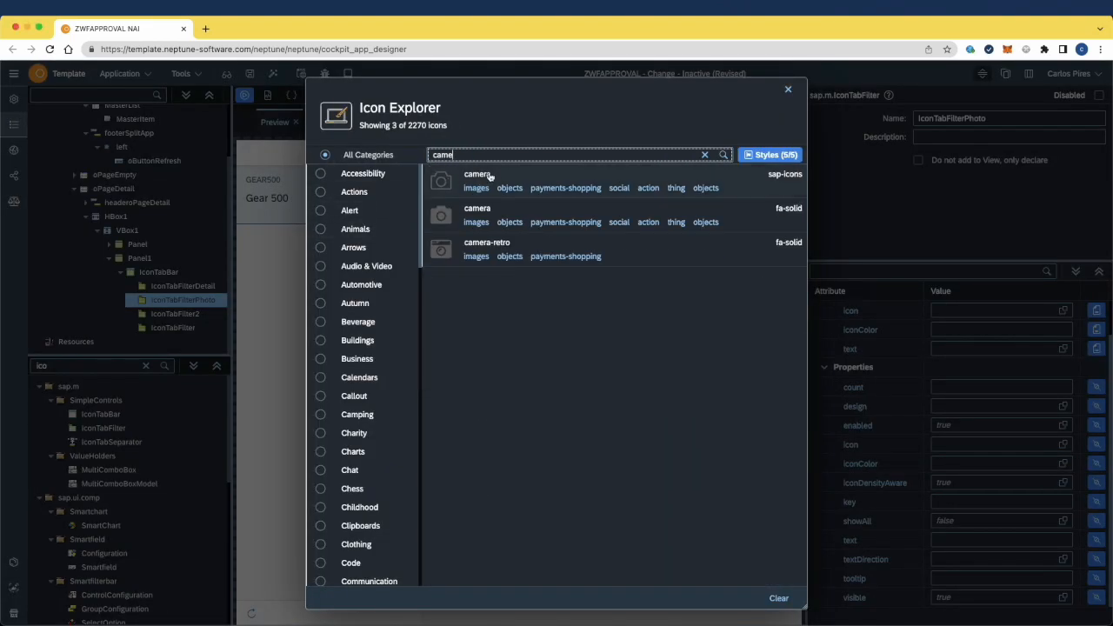
click(489, 177)
Step: Rename IconTabFilter2 to IconTabFilterBcode and set its icon to the fa-solid barcode
click(174, 314)
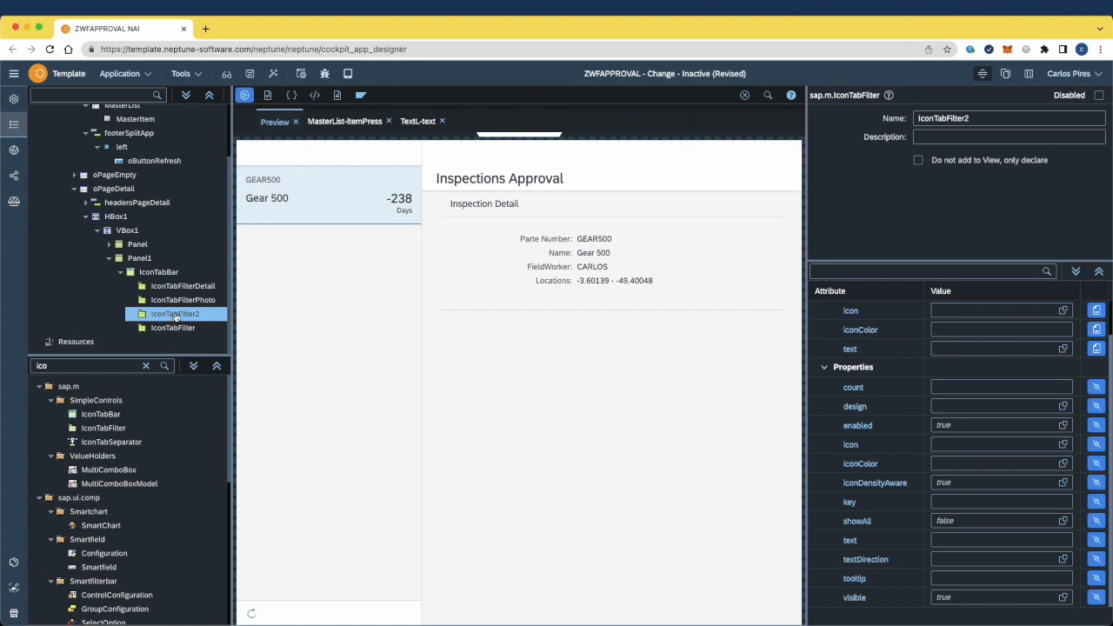
click(977, 117)
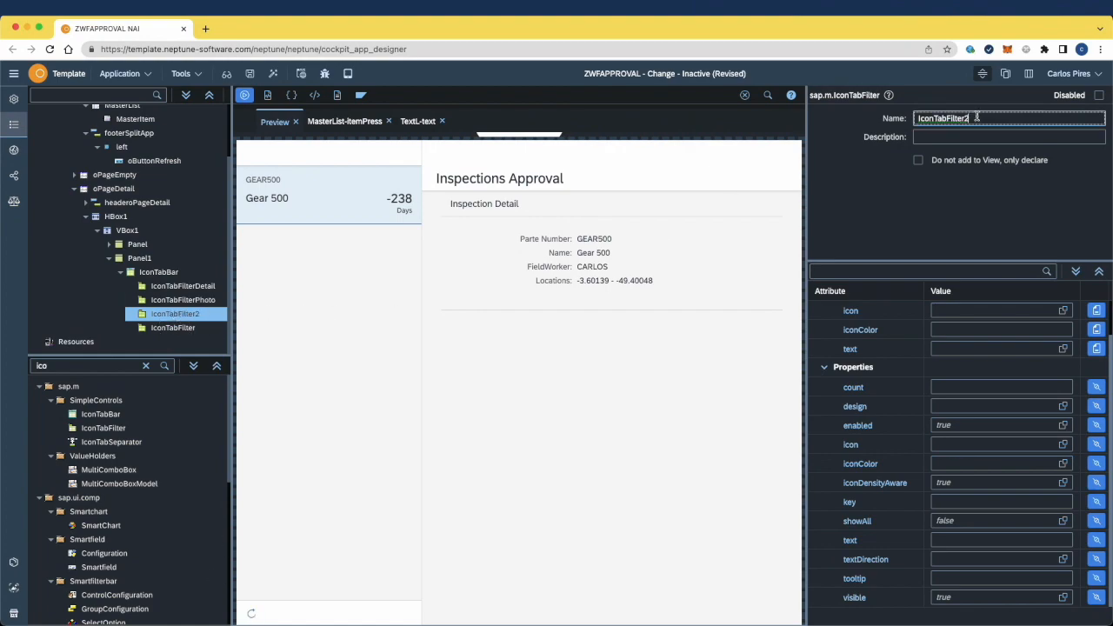
key(BackSpace)
key(Return)
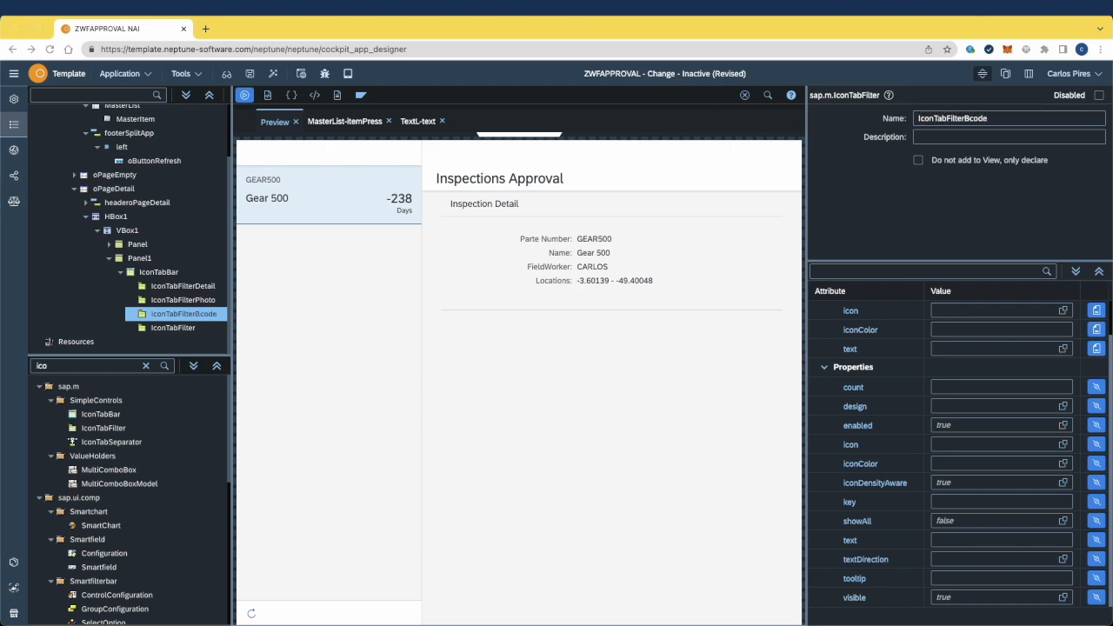
click(982, 445)
drag(472, 154, 432, 158)
text(bar)
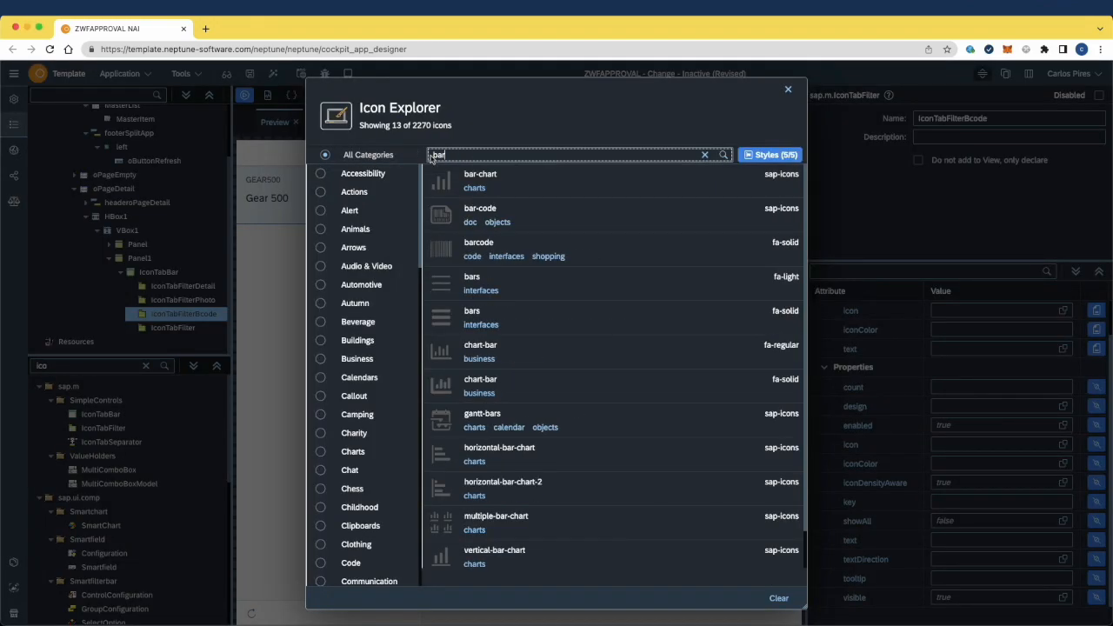
click(475, 252)
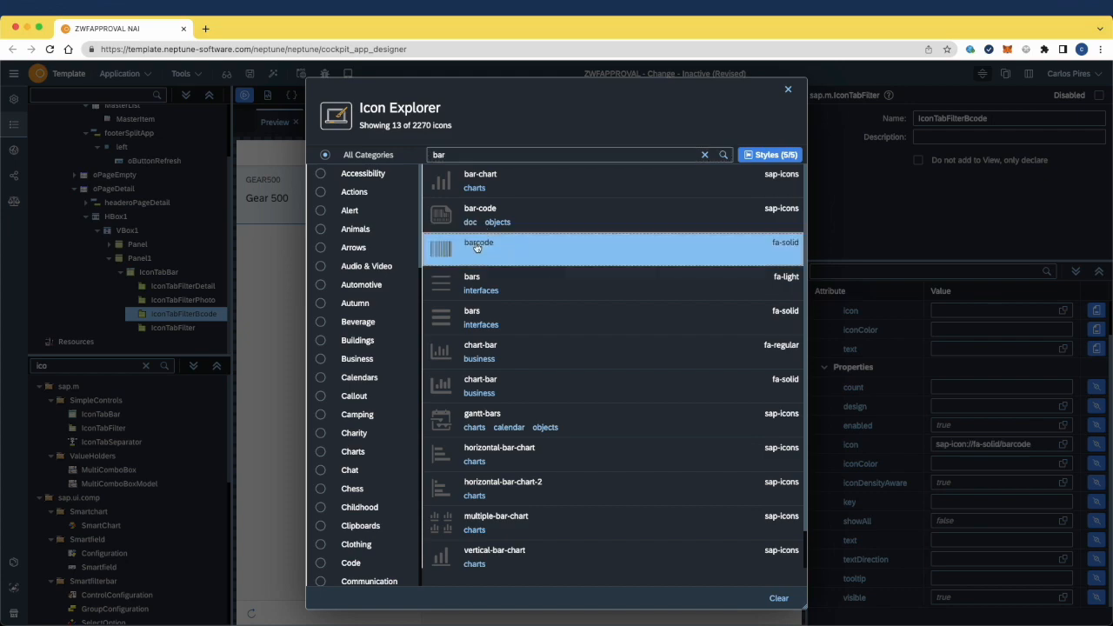
Step: Rename the remaining IconTabFilter to IconTabFilterSig and set its icon to the sap-icons signature
click(186, 329)
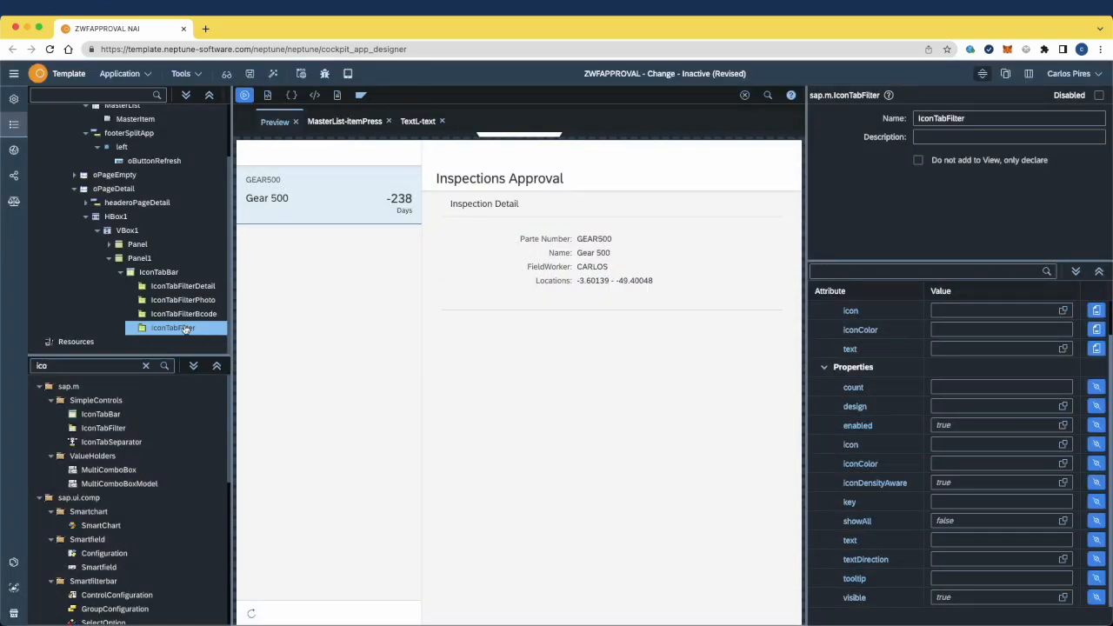
click(990, 118)
text(Sig)
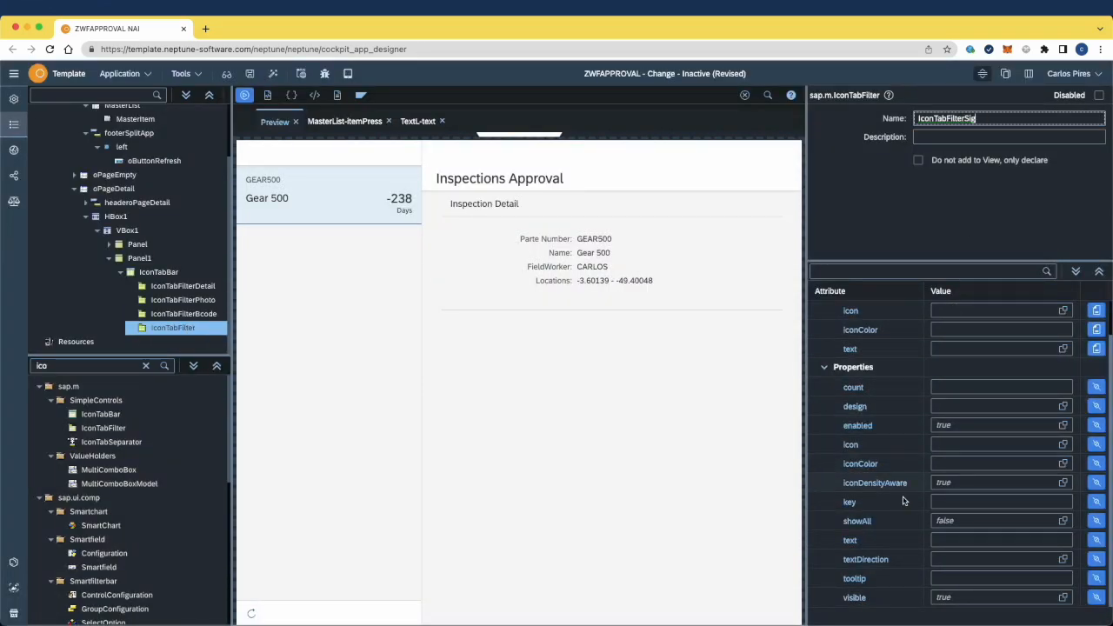
click(1044, 445)
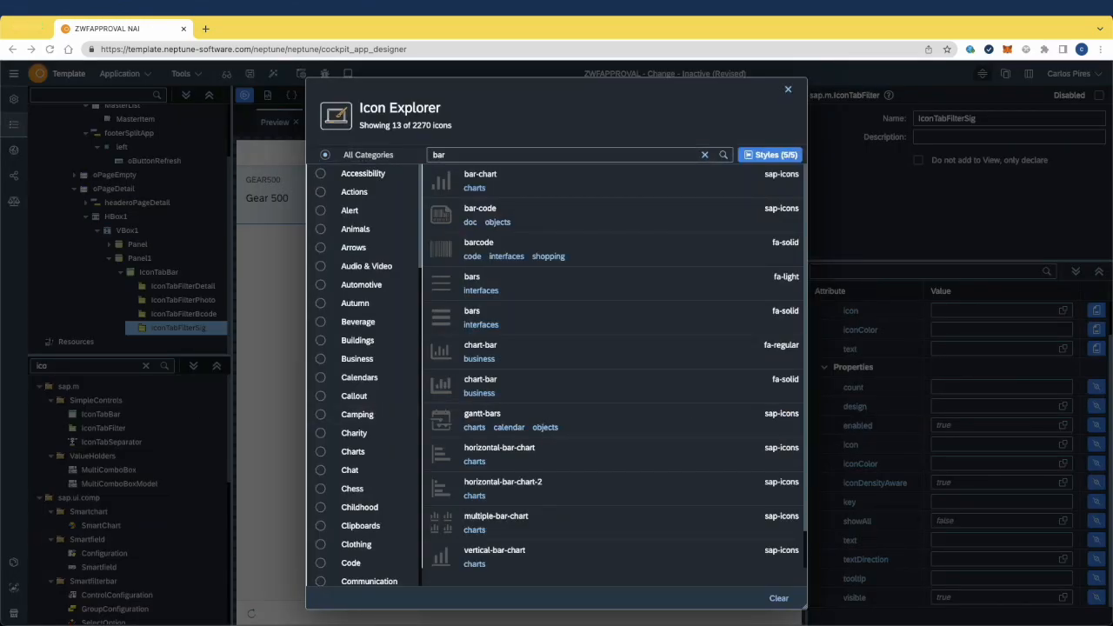
triple_click(538, 156)
text(signat)
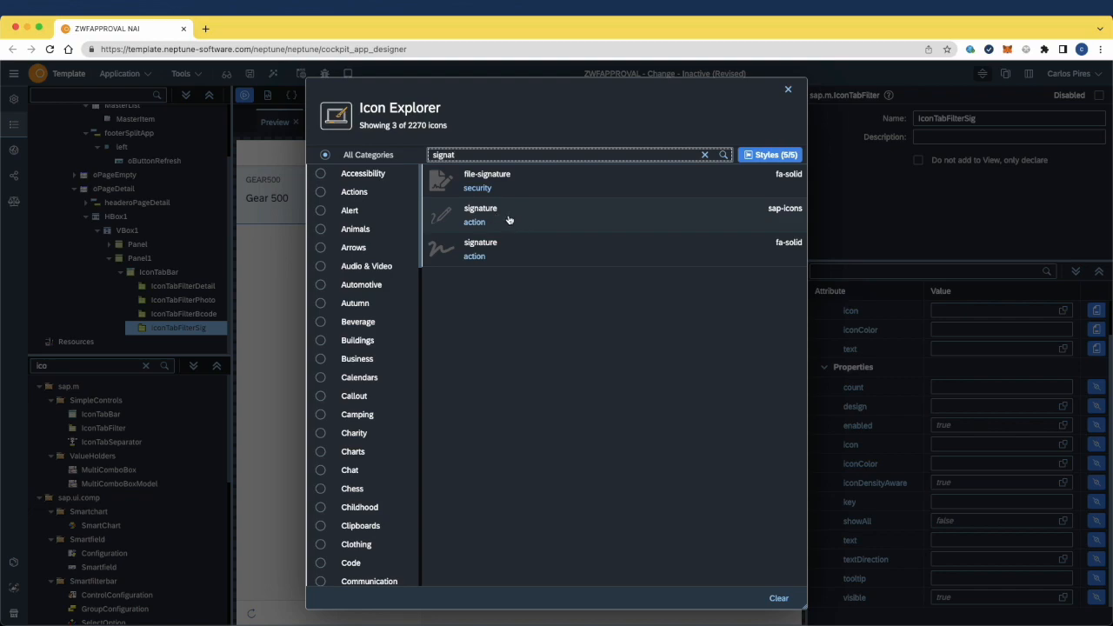
click(481, 215)
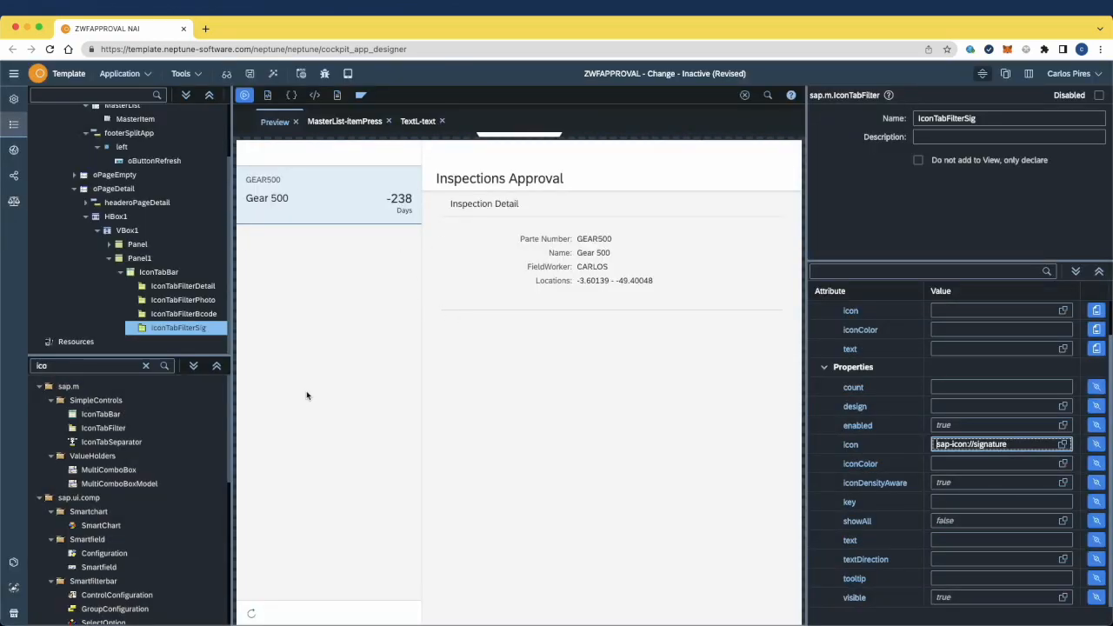
Step: Insert a TextArea control inside IconTabFilterDetail
click(179, 287)
key(BackSpace)
key(BackSpace)
key(BackSpace)
text(text)
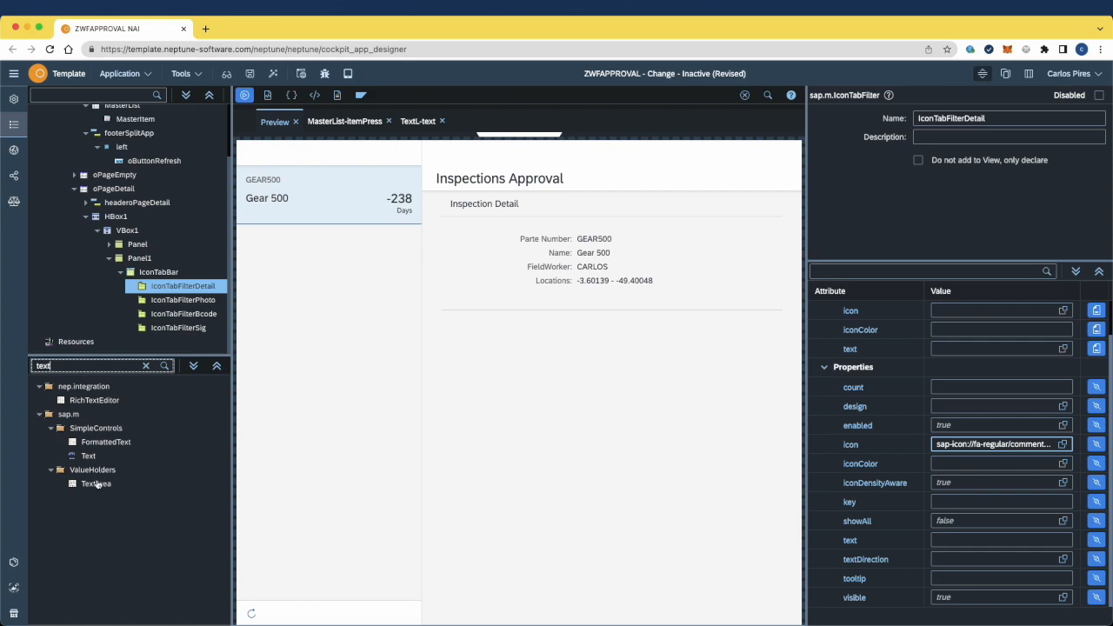
drag(96, 484, 183, 287)
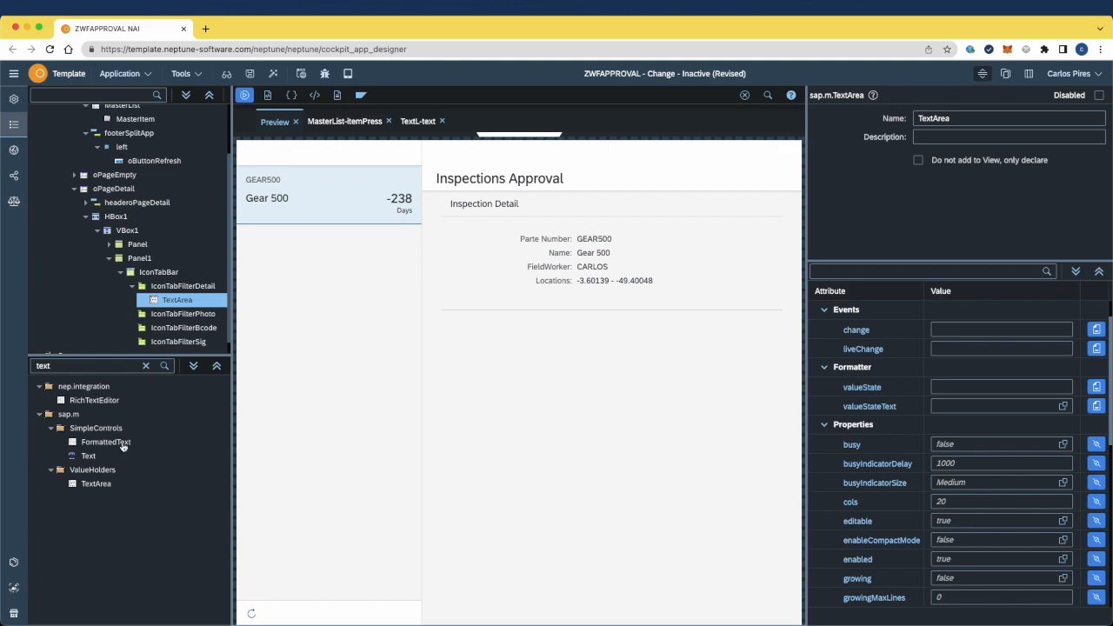
Step: Bind the TextArea's value property to the COMMENTS field of GS_APPROVAL
scroll(898, 562, down, 5)
scroll(898, 561, down, 3)
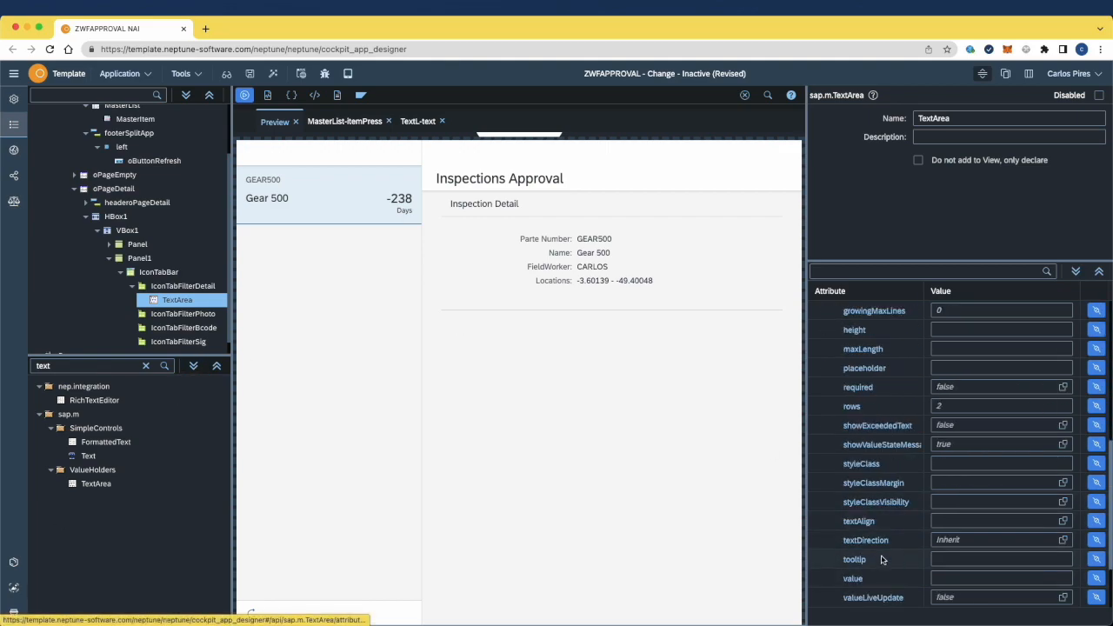
click(1096, 560)
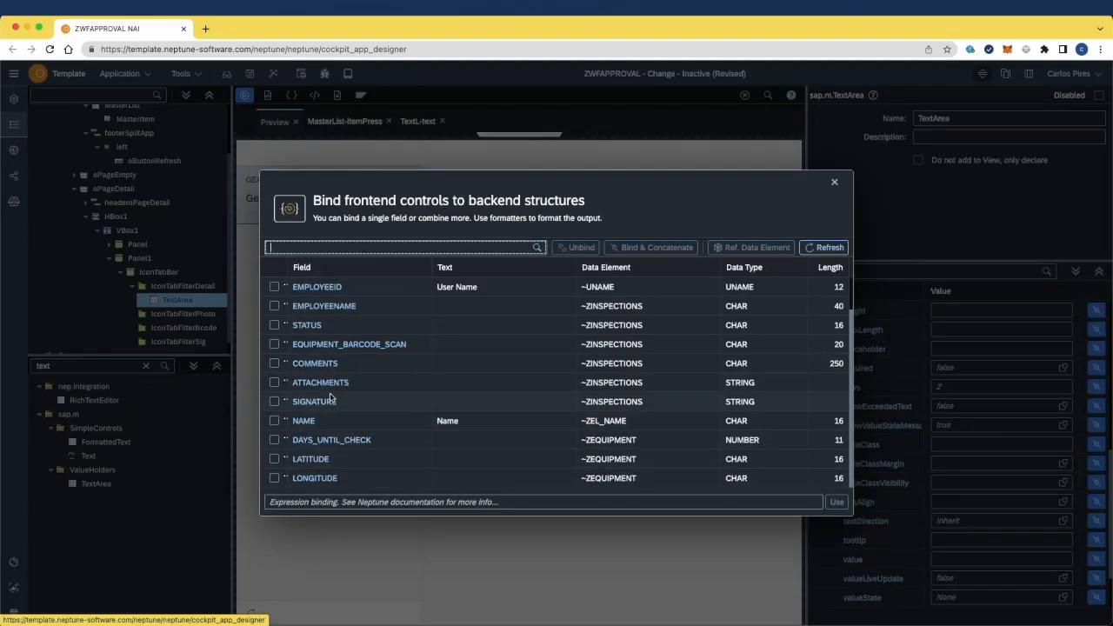
click(315, 364)
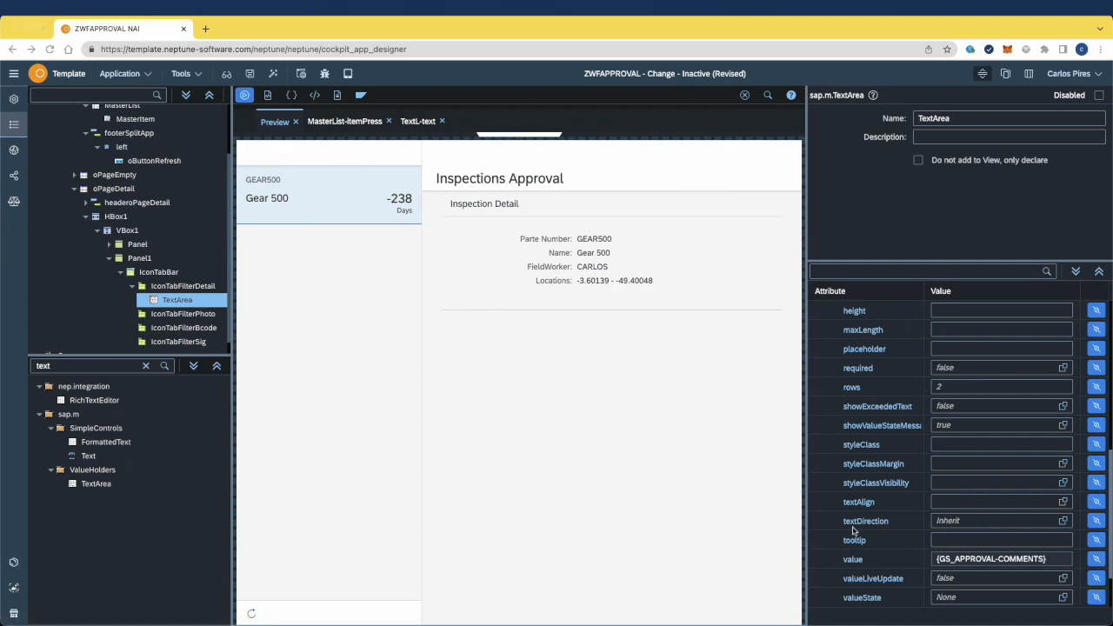
Step: Set the TextArea's cols property to 100 and its editable property to false
scroll(965, 387, up, 1)
click(954, 350)
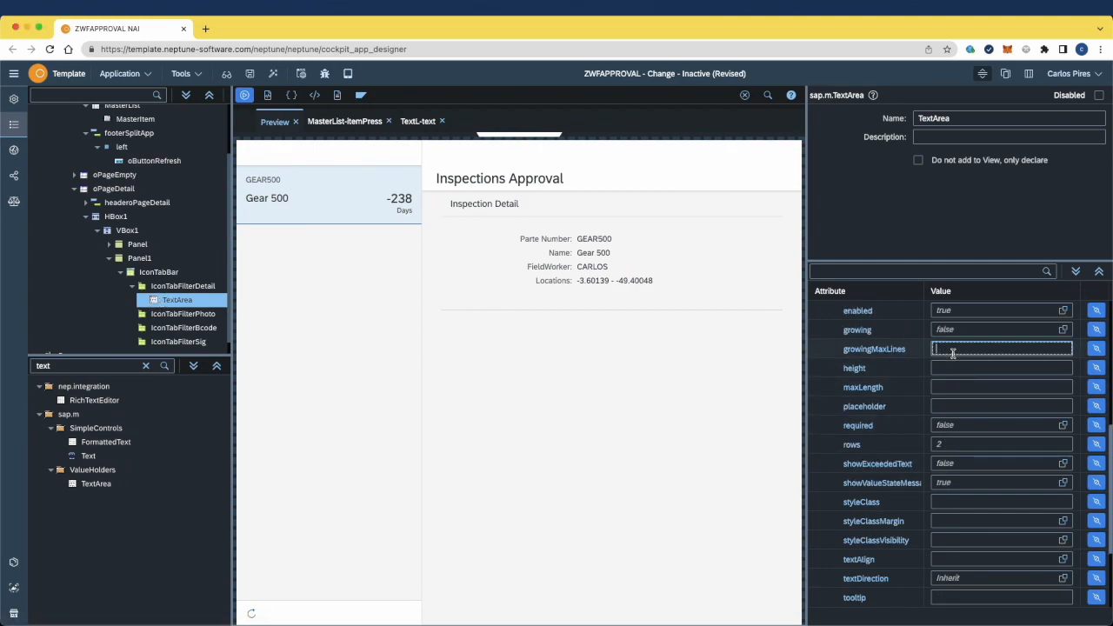
scroll(953, 354, up, 1)
click(945, 331)
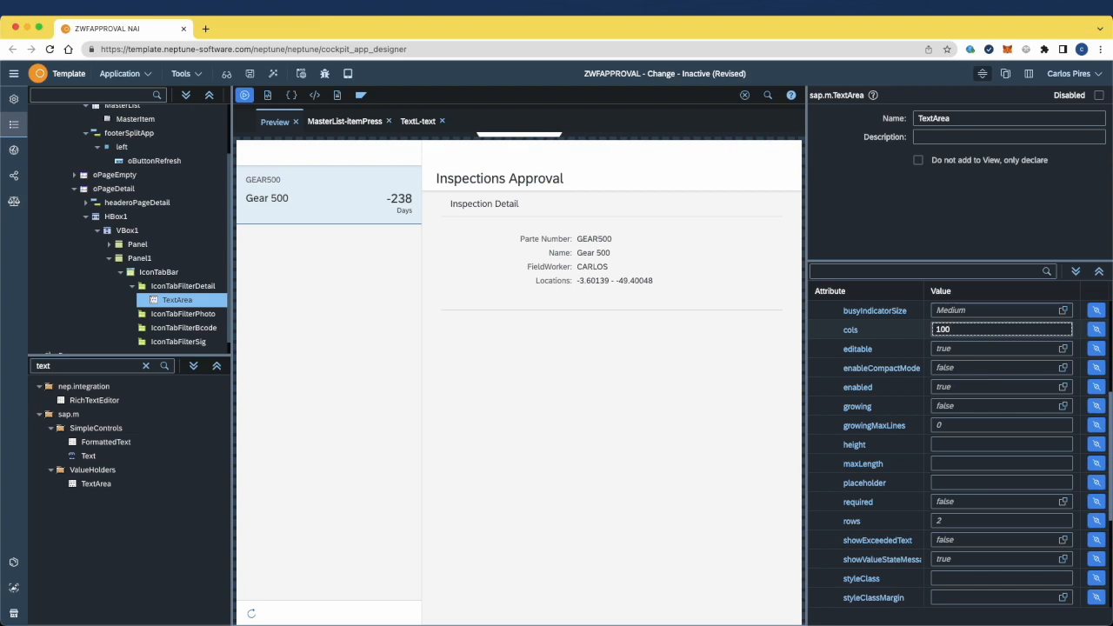
click(956, 351)
click(1062, 349)
click(937, 314)
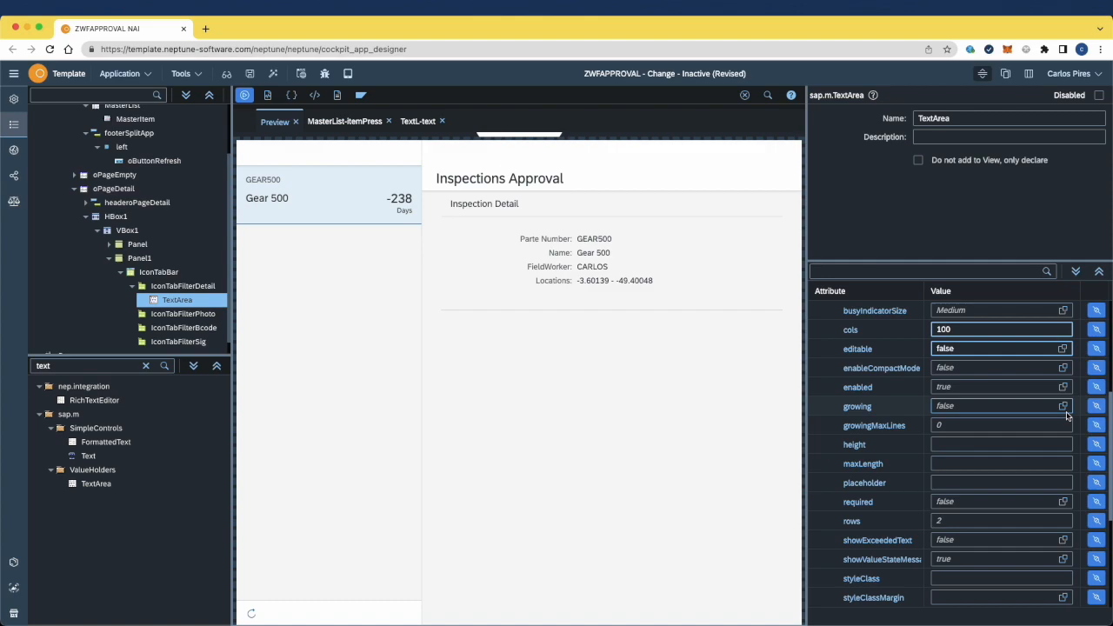
Step: Set the TextArea's growing property to true and its rows property to 3
click(1063, 406)
click(940, 380)
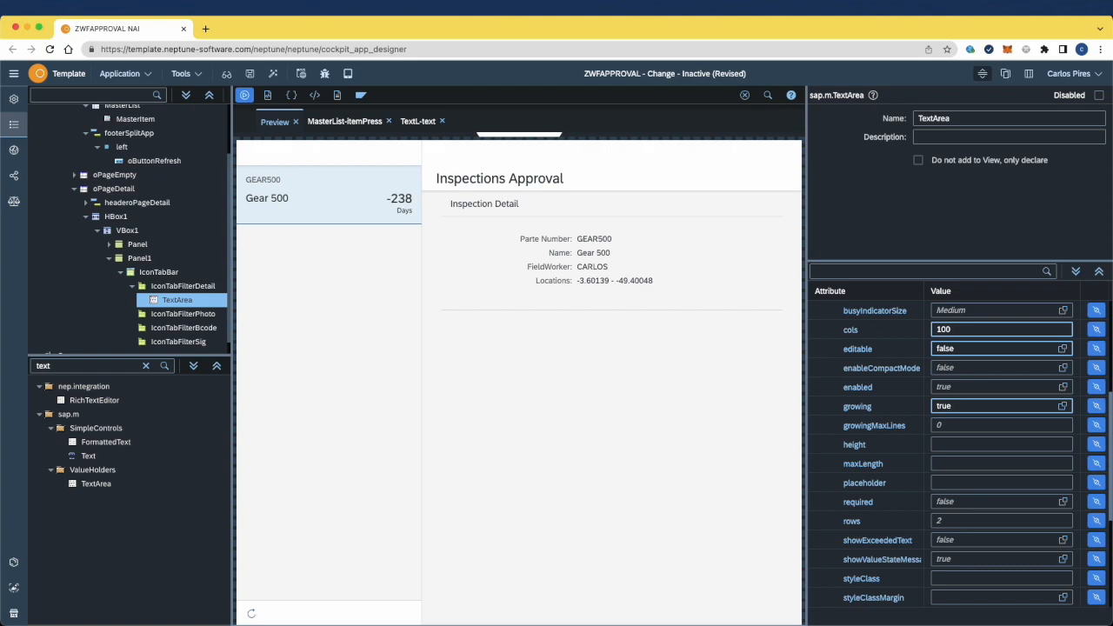
click(957, 520)
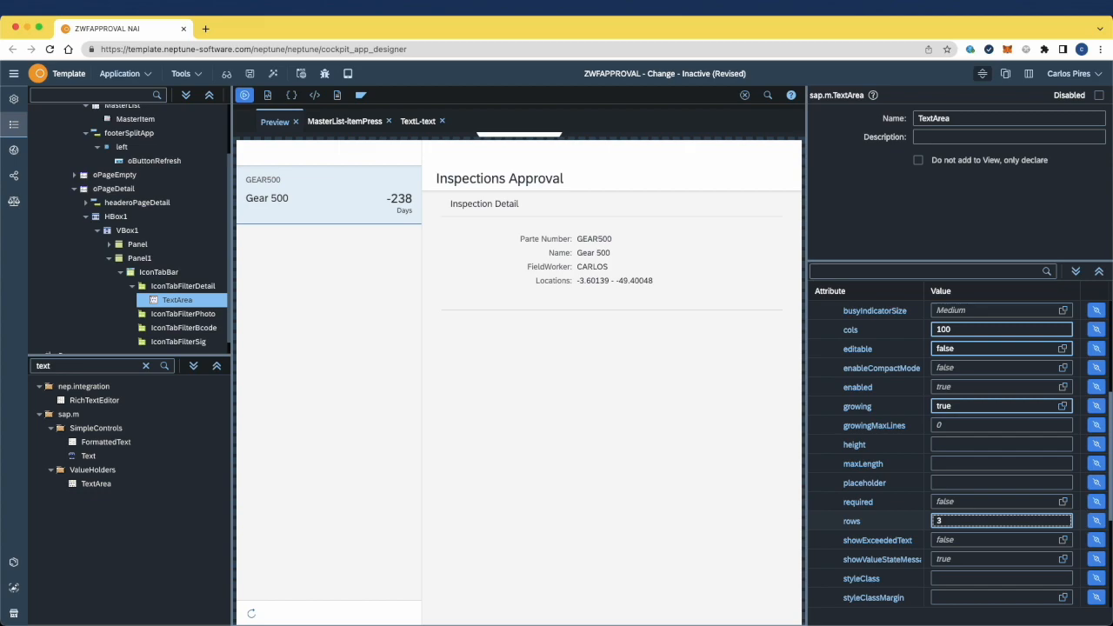
Step: Set the TextArea's width to 90%
scroll(957, 453, down, 3)
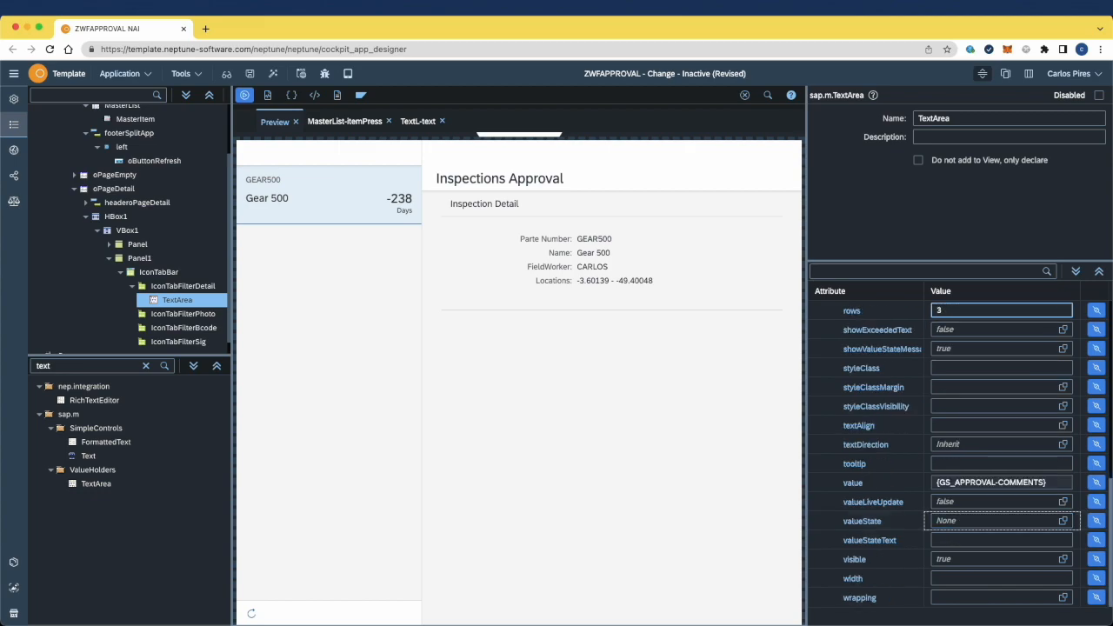
click(1044, 578)
text(90)
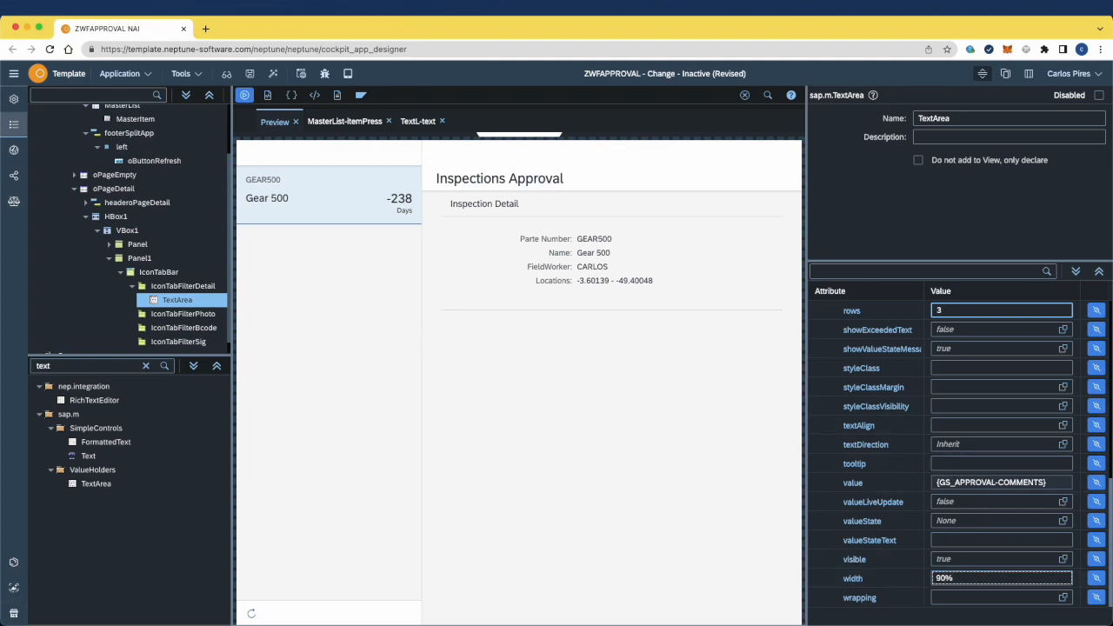
Step: Insert an Image control inside IconTabFilterPhoto
click(158, 314)
drag(66, 366, 3, 370)
text(imag)
drag(91, 414, 183, 314)
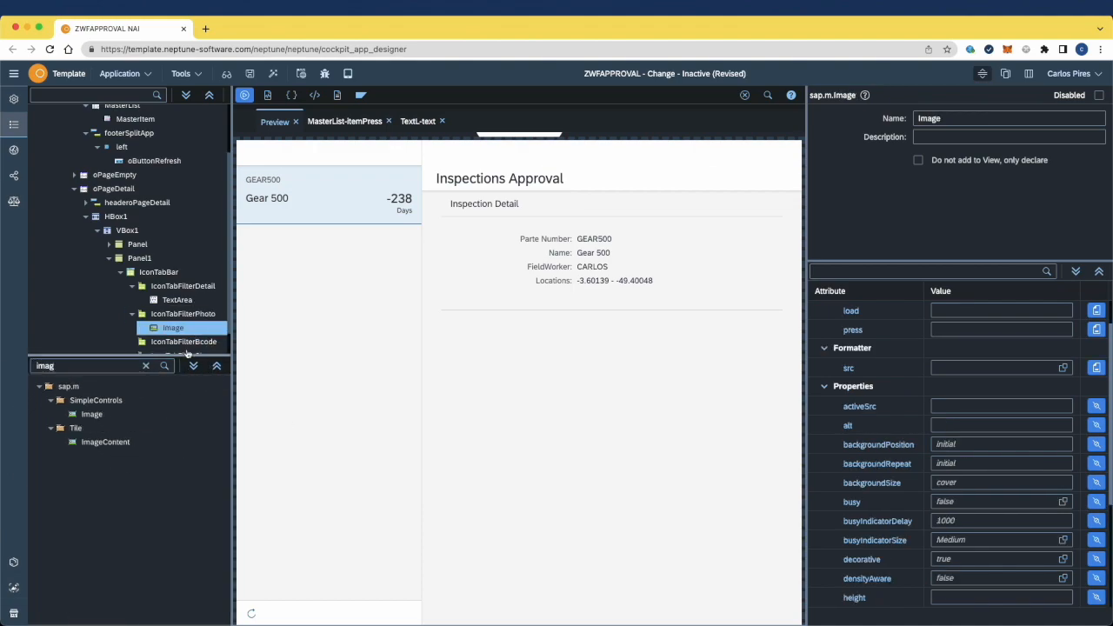
Step: Bind the Image's src property to the ATTACHMENTS field of GS_APPROVAL
scroll(922, 439, down, 4)
click(1097, 464)
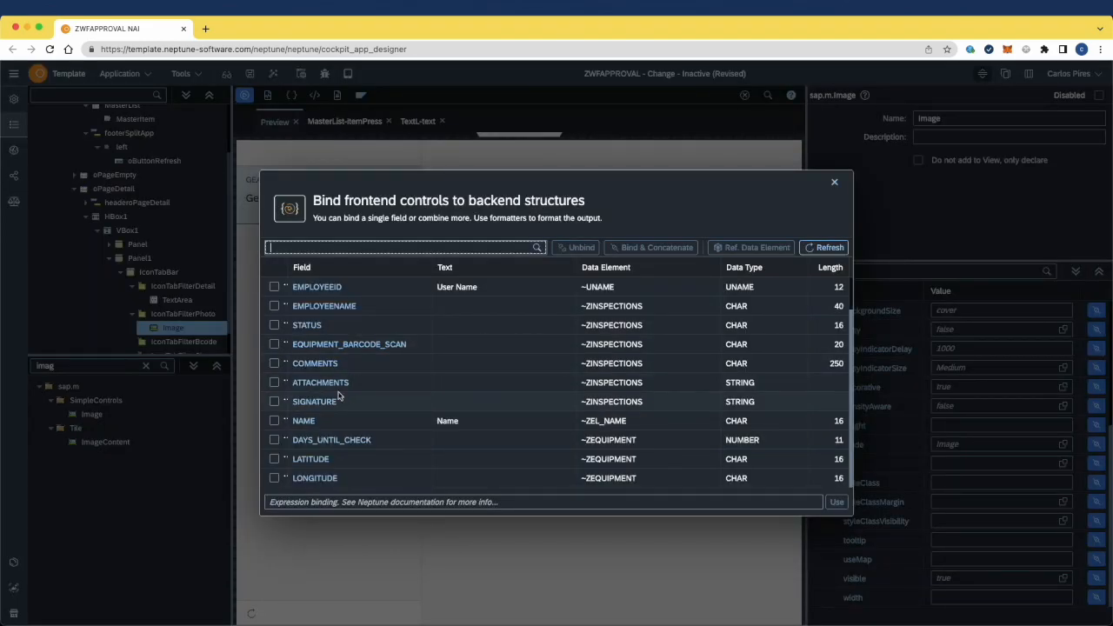
scroll(330, 348, up, 1)
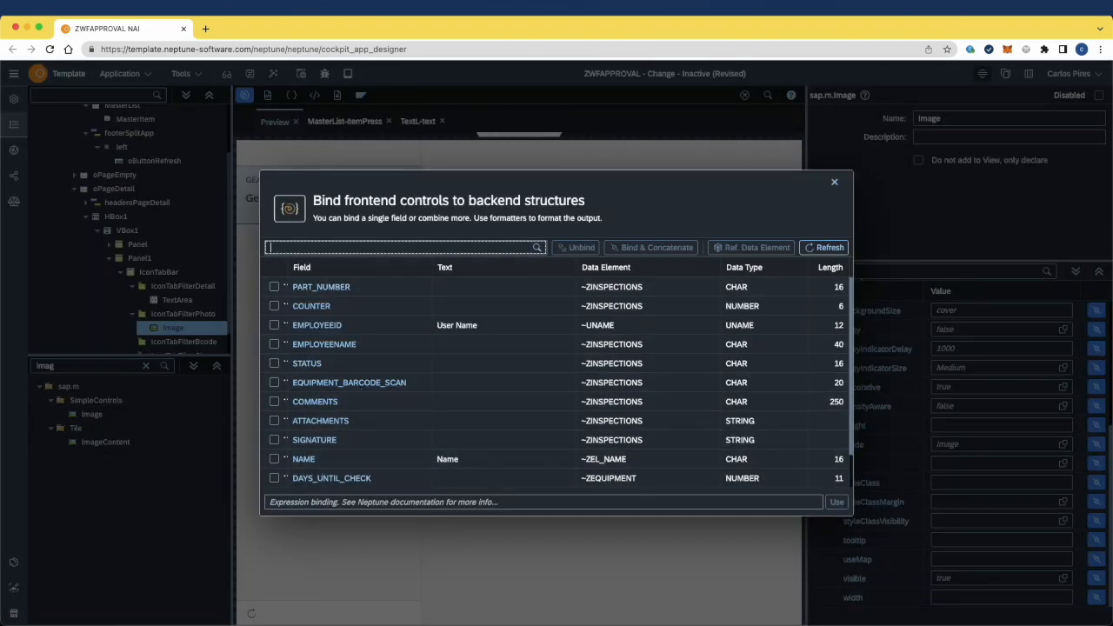
click(321, 421)
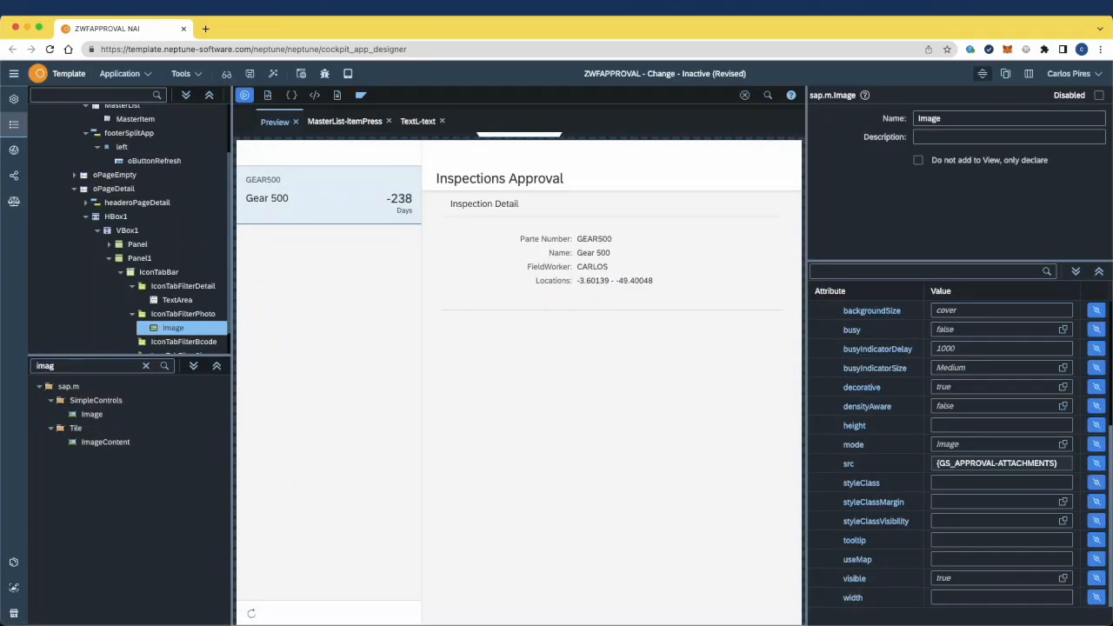
Step: Insert a Text control inside IconTabFilterBcode
click(174, 342)
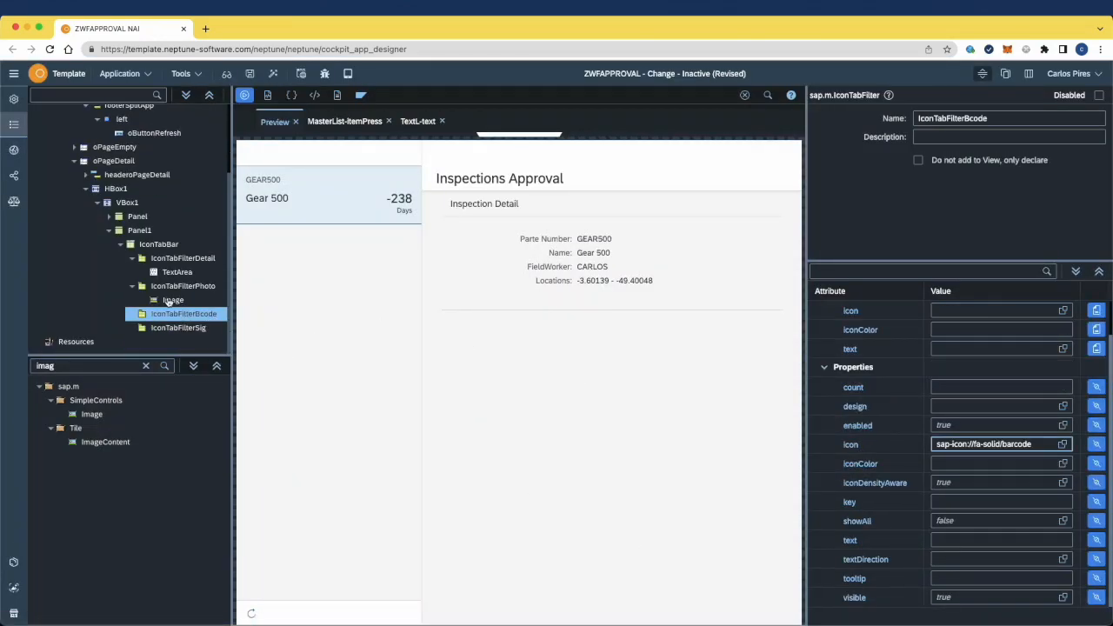
double_click(43, 365)
text(text)
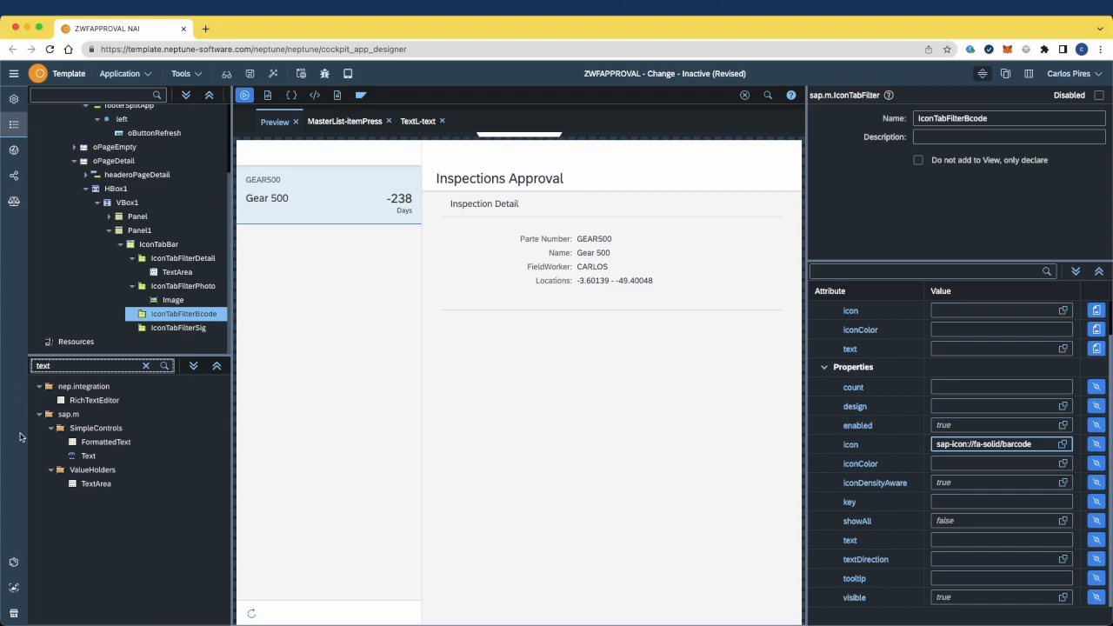
drag(88, 455, 178, 327)
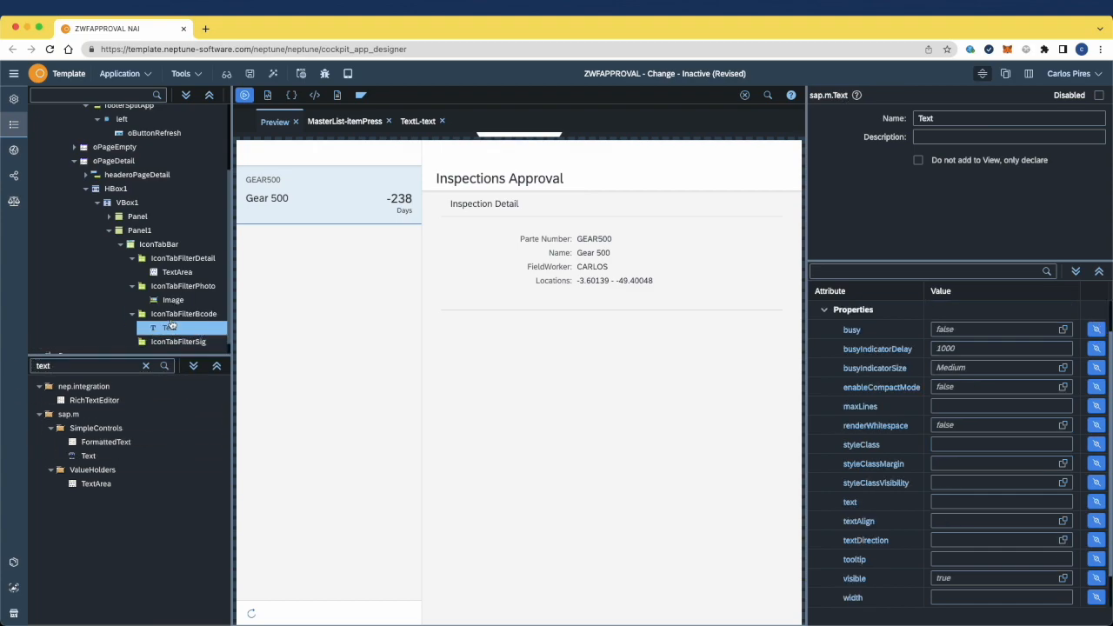
Step: Bind the Text control's text property to the EQUIPMENT_BARCODE_SCAN field of GS_APPROVAL
click(1096, 502)
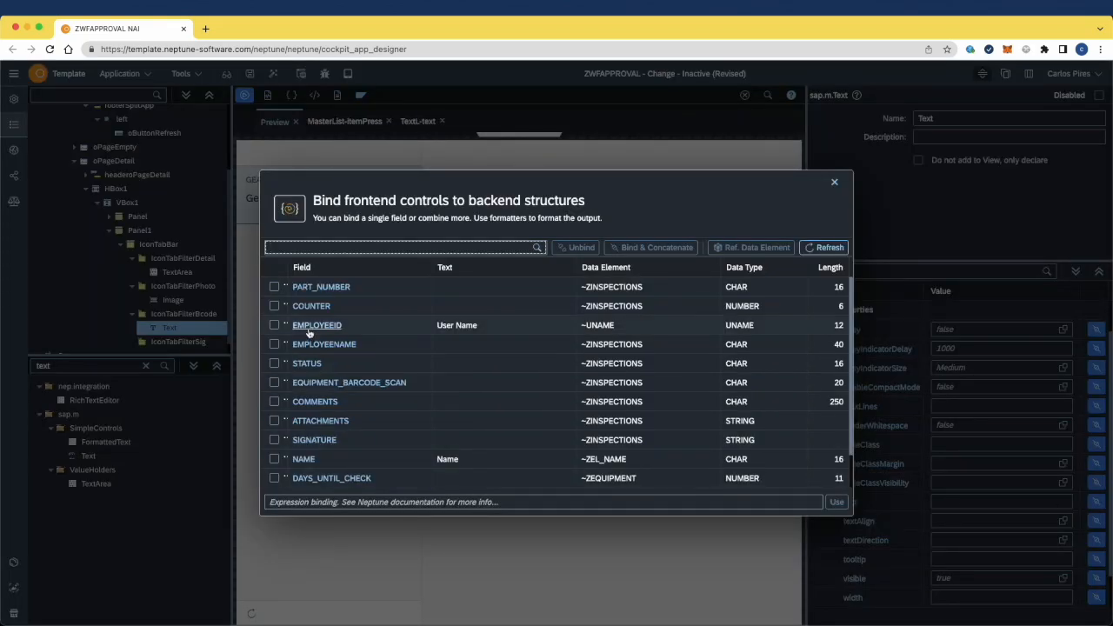
scroll(351, 347, down, 2)
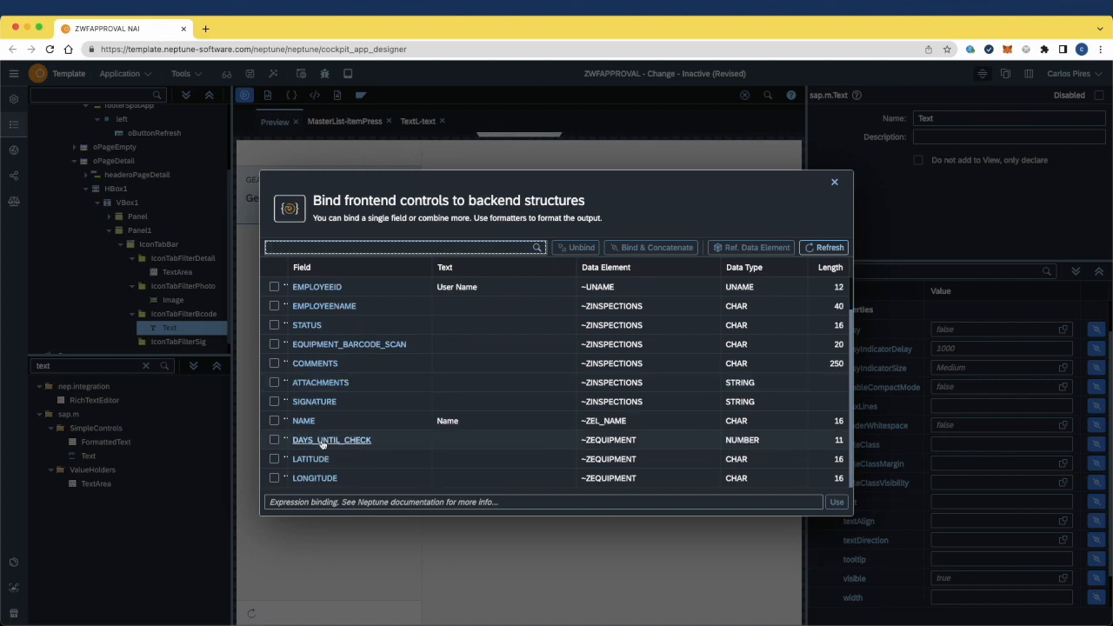
click(347, 348)
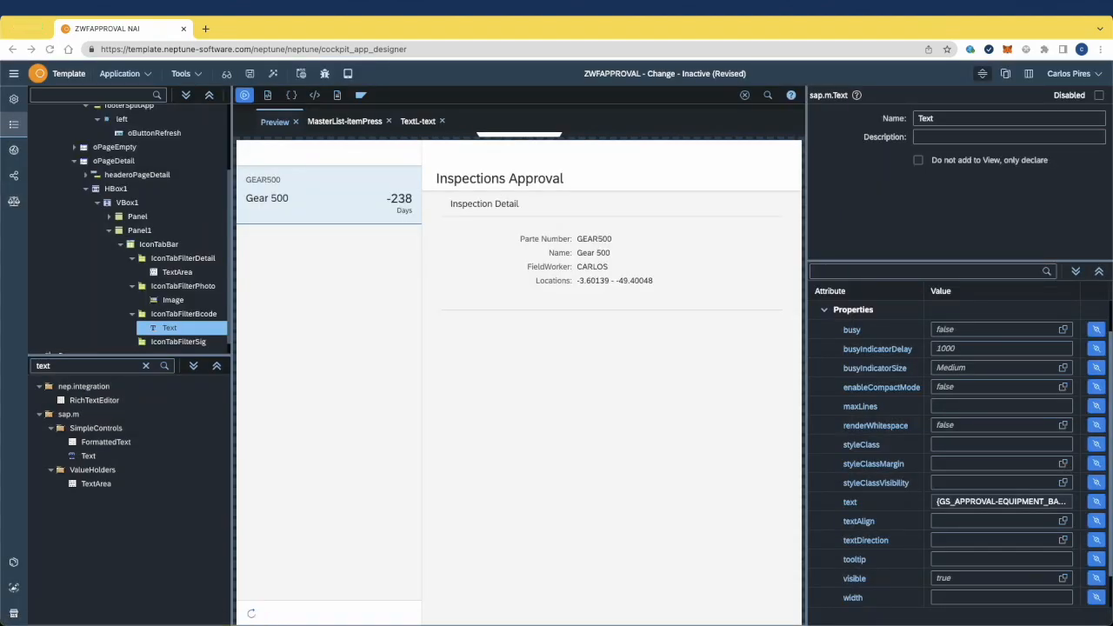
Step: Insert an Image control inside IconTabFilterSig and bind its src property to the SIGNATURE field of GS_APPROVAL
drag(80, 367, 3, 356)
text(imag)
drag(91, 414, 207, 328)
scroll(1073, 509, down, 3)
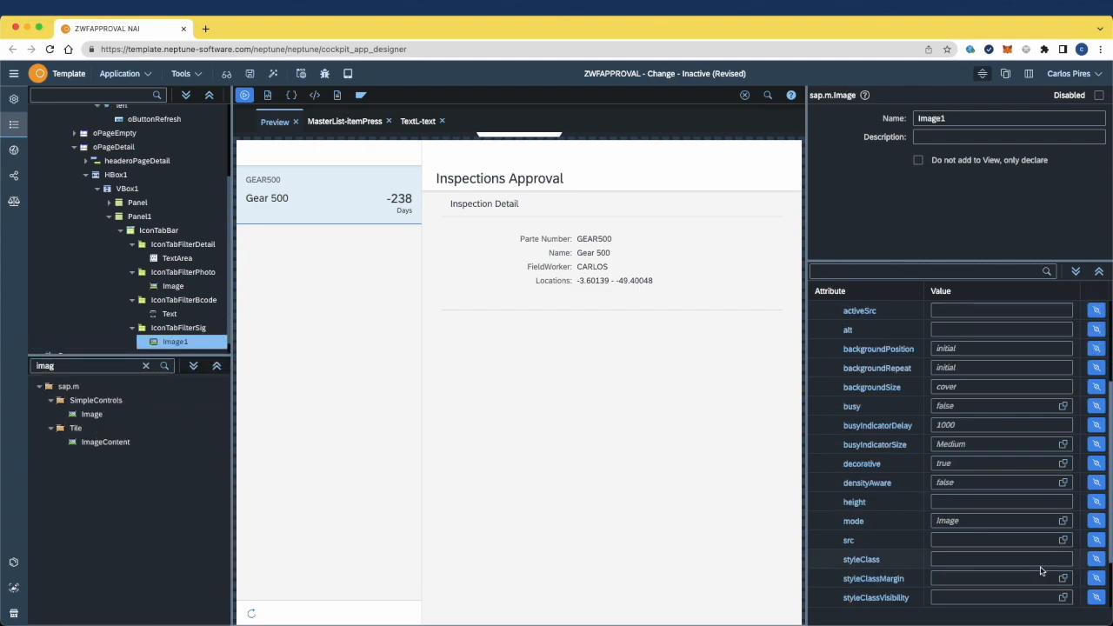
click(1096, 464)
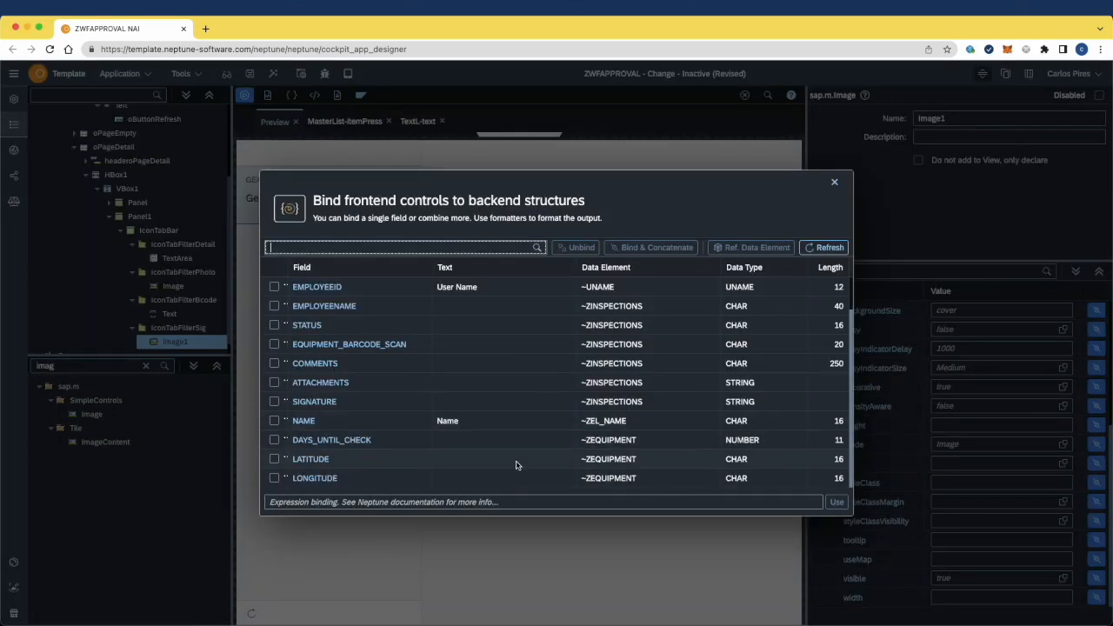
click(323, 402)
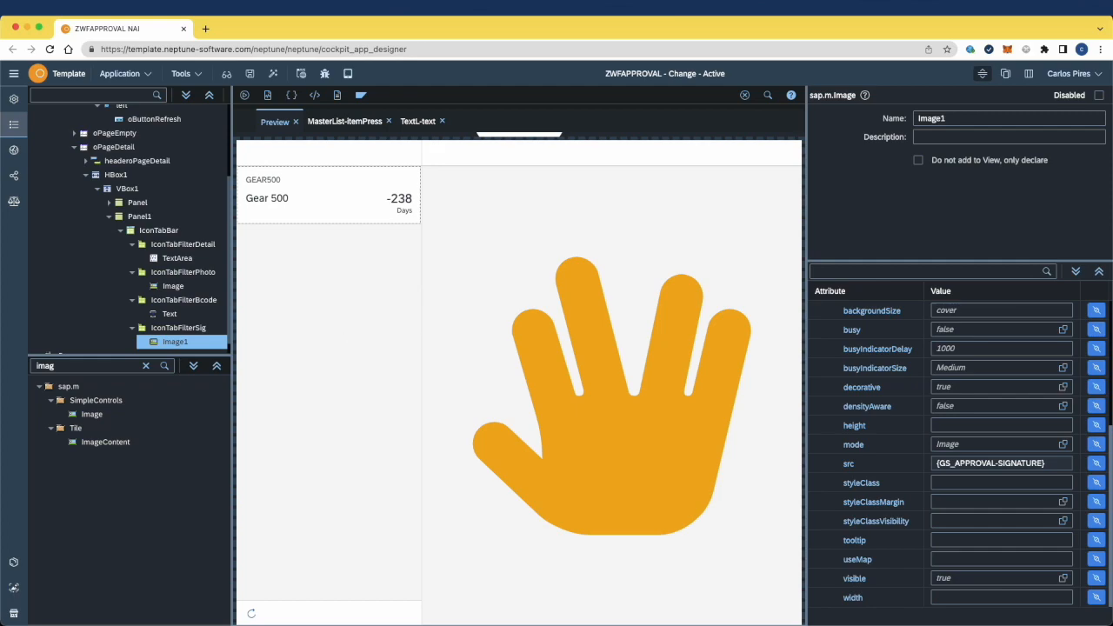
Step: Check the photo, barcode and signature tabs of the Gear 500 inspection in the preview
click(328, 188)
click(528, 363)
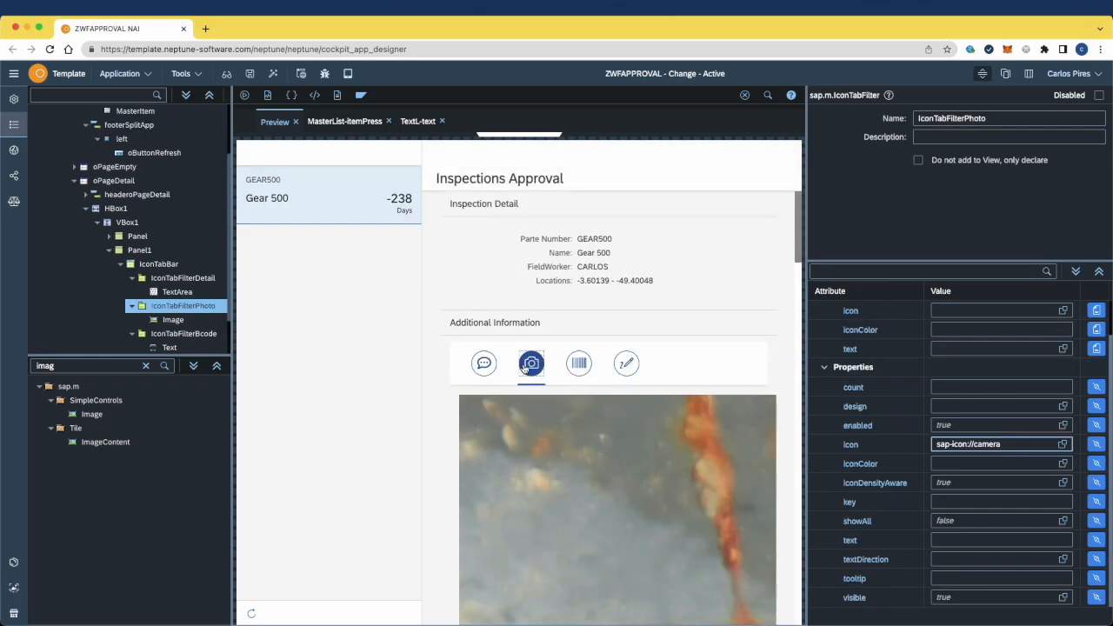
scroll(559, 448, down, 10)
scroll(618, 565, up, 10)
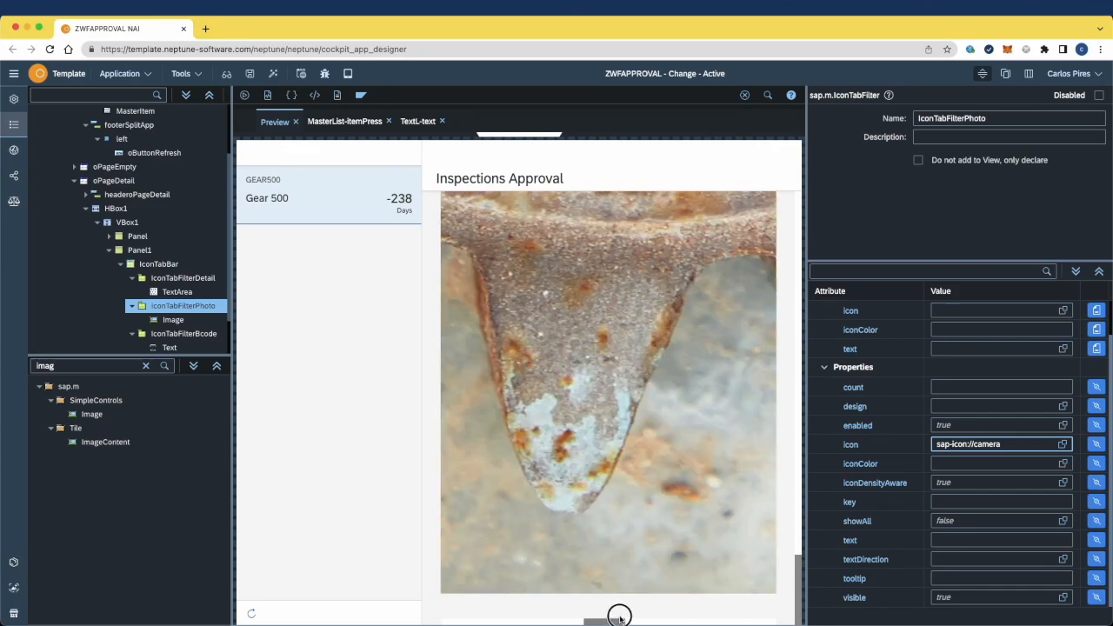
scroll(501, 521, down, 3)
scroll(501, 520, down, 5)
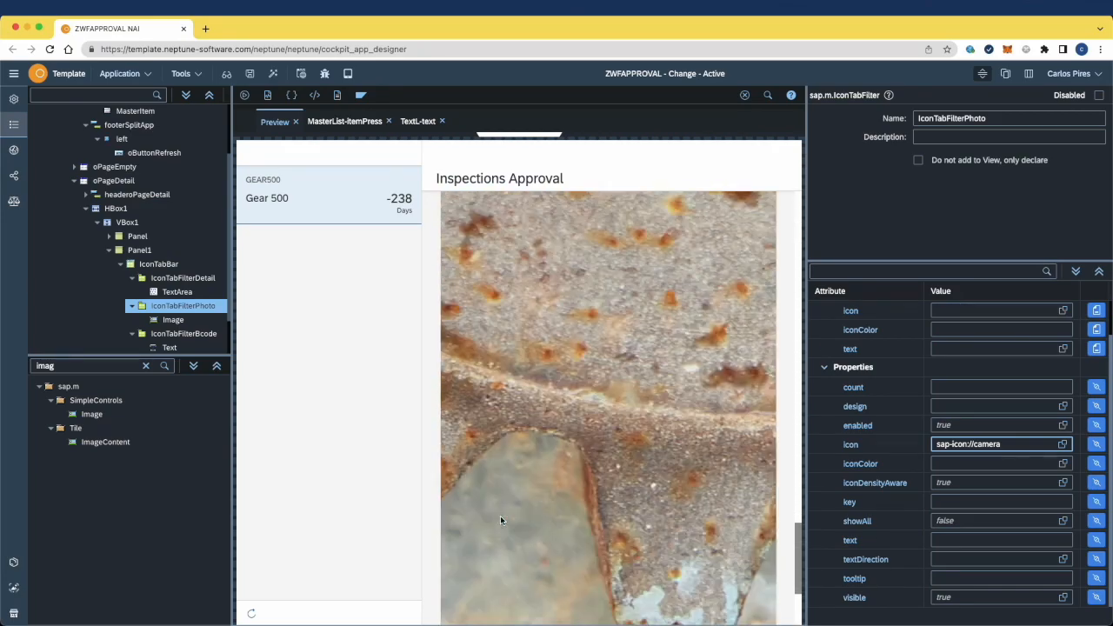
click(586, 362)
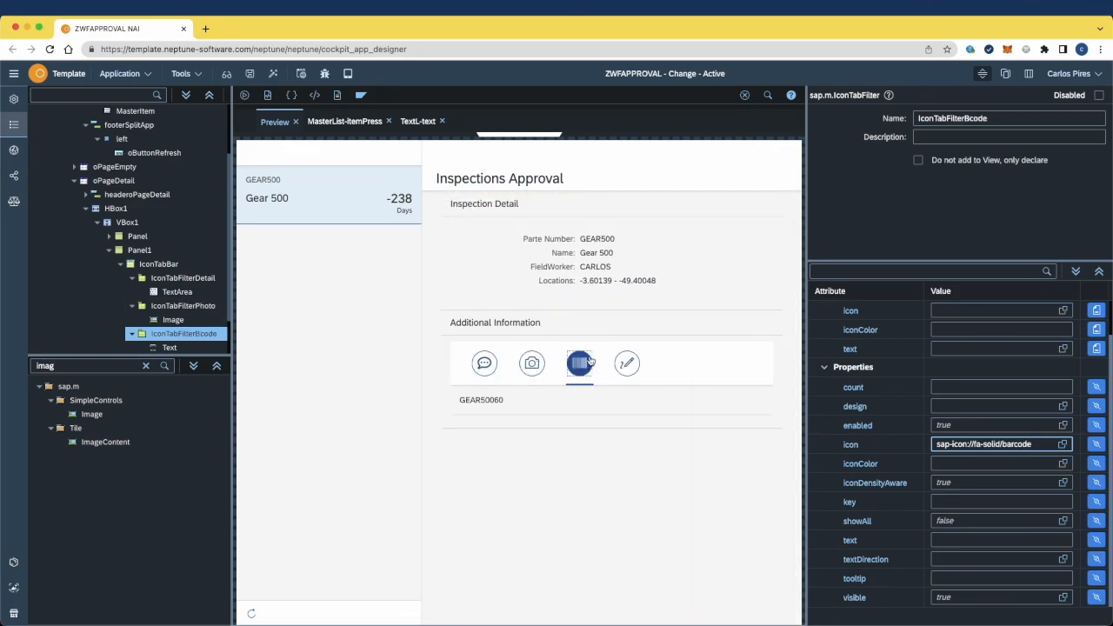
click(631, 372)
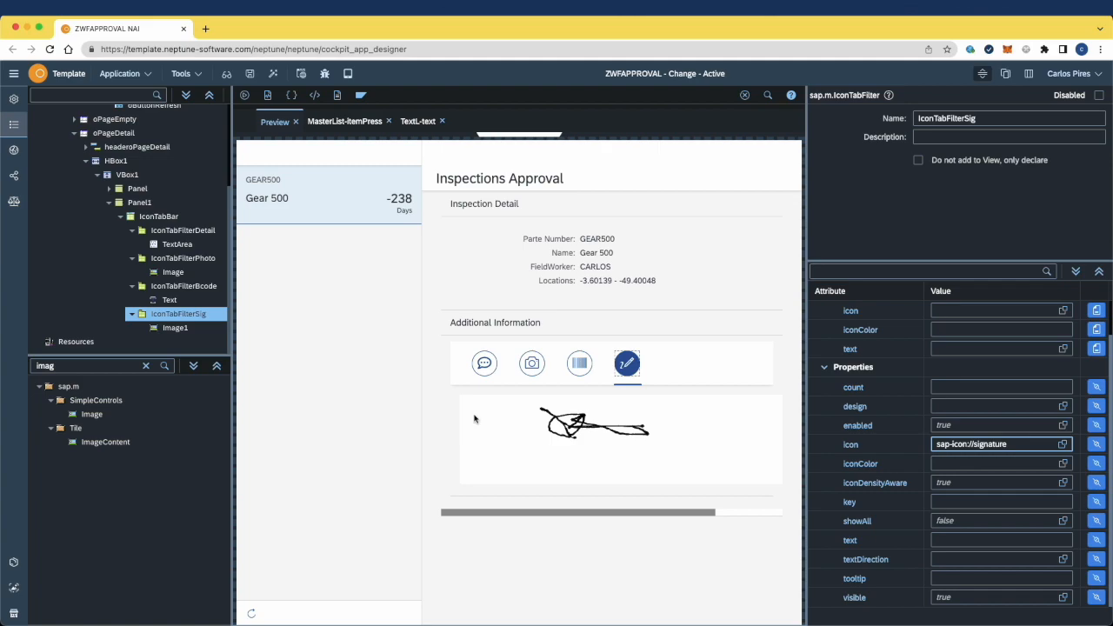
Step: Try a width of 100% for VBox1, activate the app and reopen the Gear 500 inspection in the preview
click(125, 174)
scroll(926, 493, down, 5)
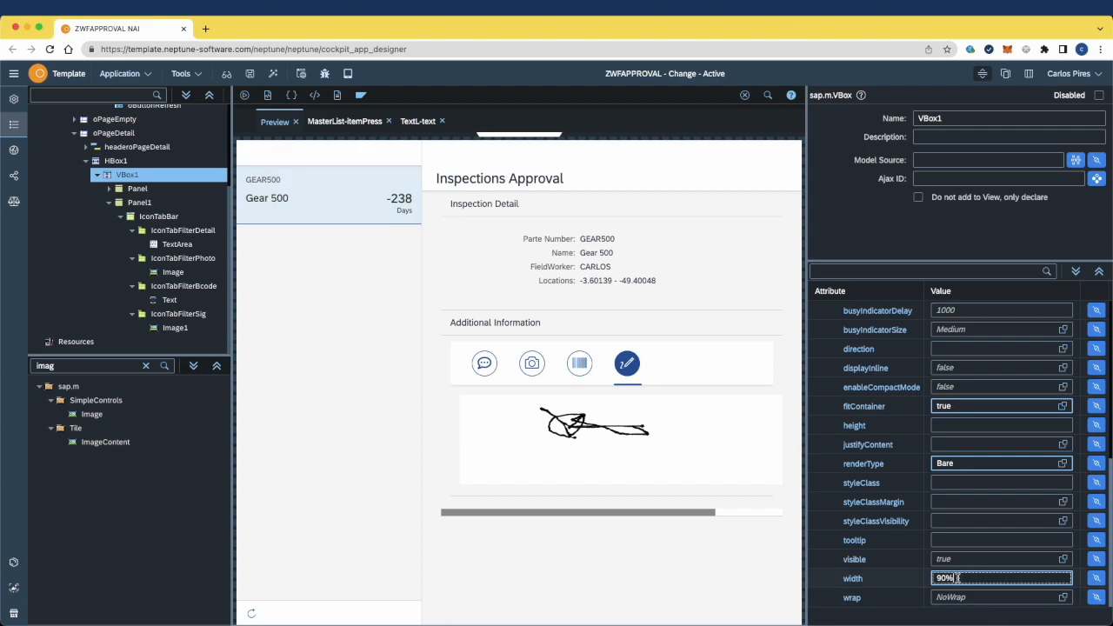
drag(944, 578, 858, 581)
text(10)
click(273, 74)
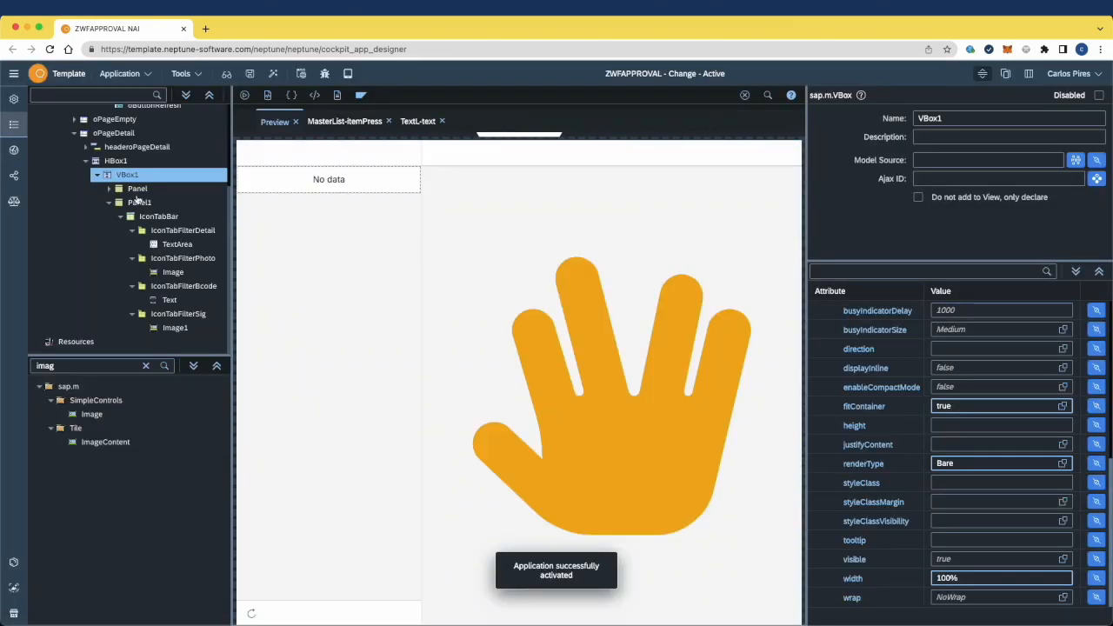
click(316, 212)
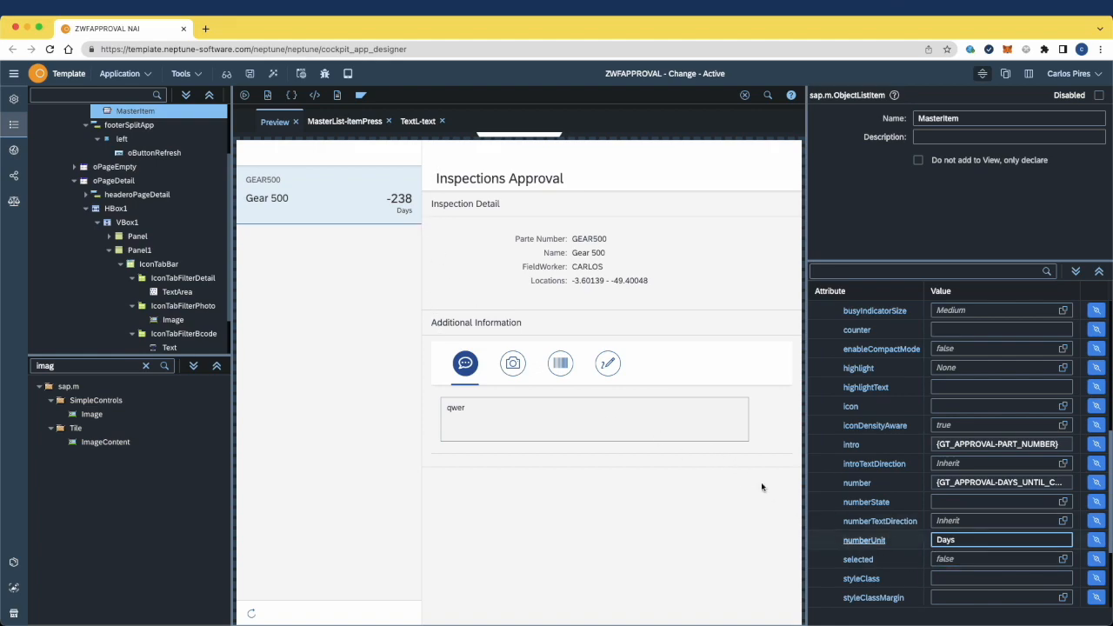
Step: Set VBox1's width back to 90%, activate the app and reopen the Gear 500 inspection in the preview
click(127, 222)
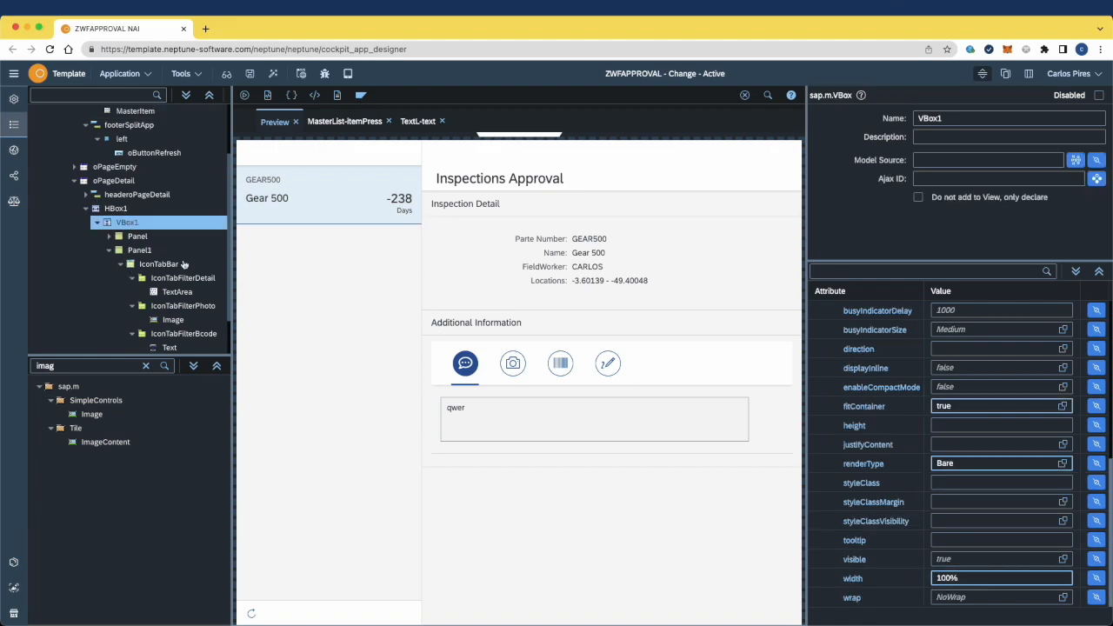
double_click(947, 578)
text(90)
click(273, 75)
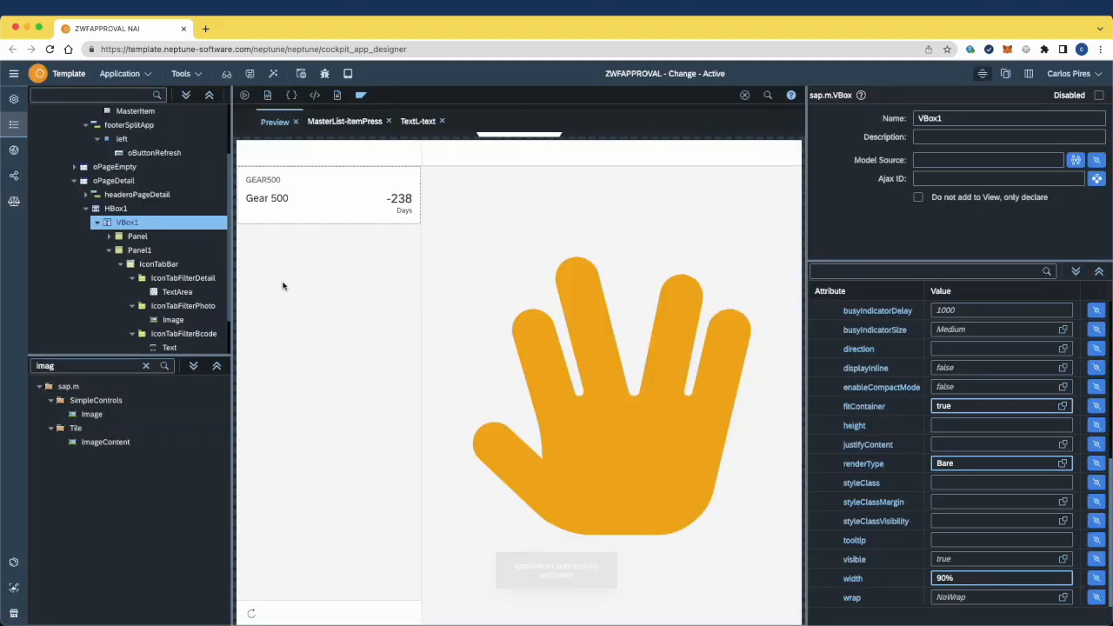
click(248, 191)
click(252, 613)
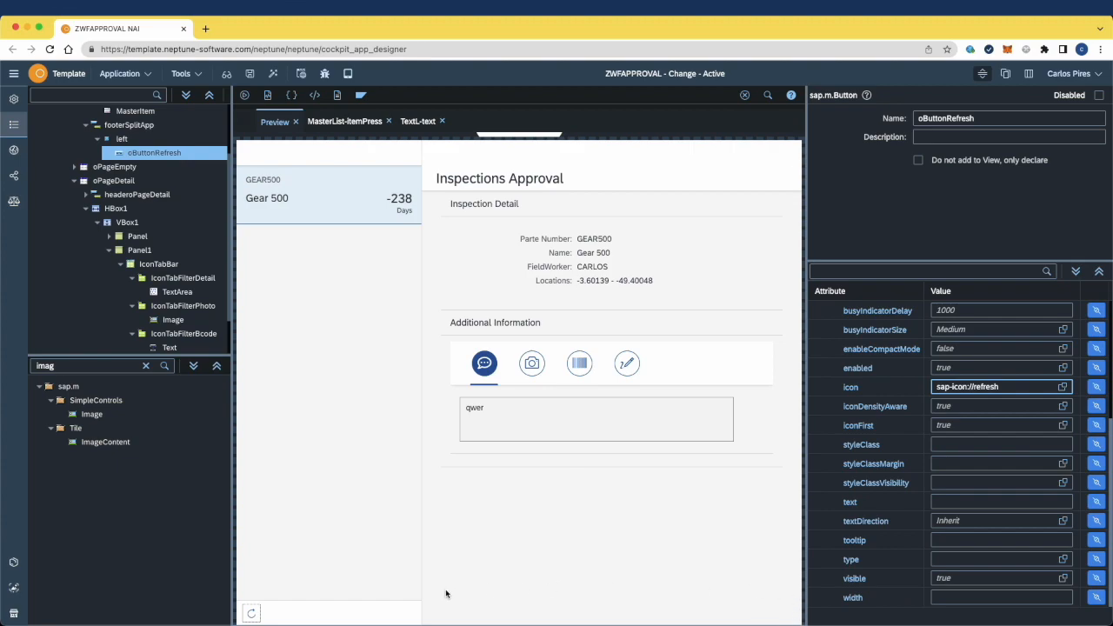
Step: Insert a Bar control into oPageDetail as the page footer
double_click(44, 365)
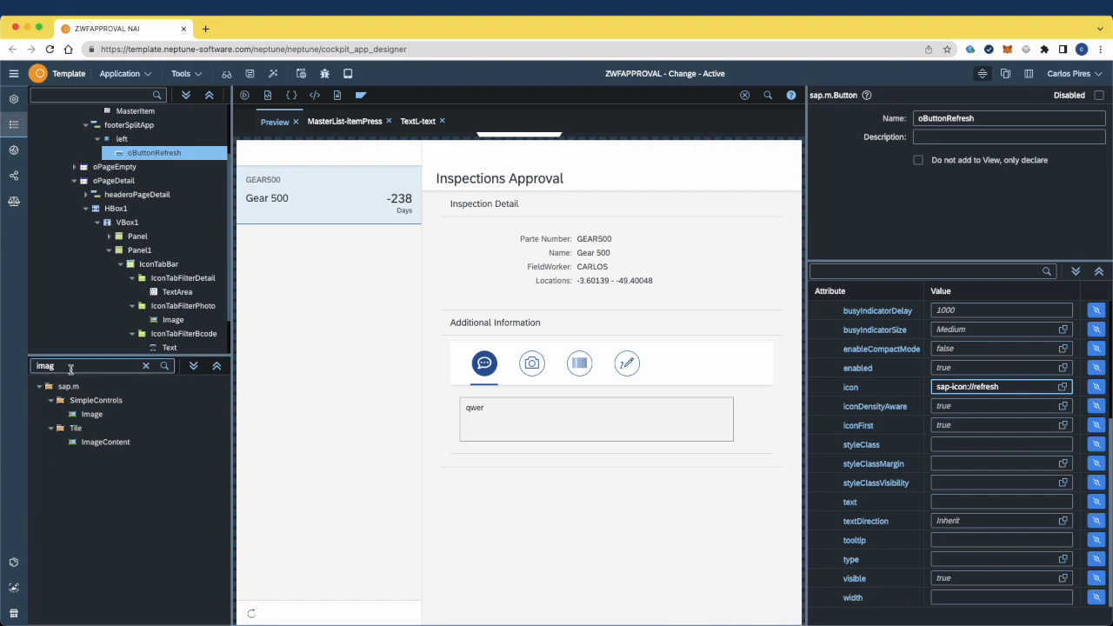
text(bar)
scroll(129, 325, down, 2)
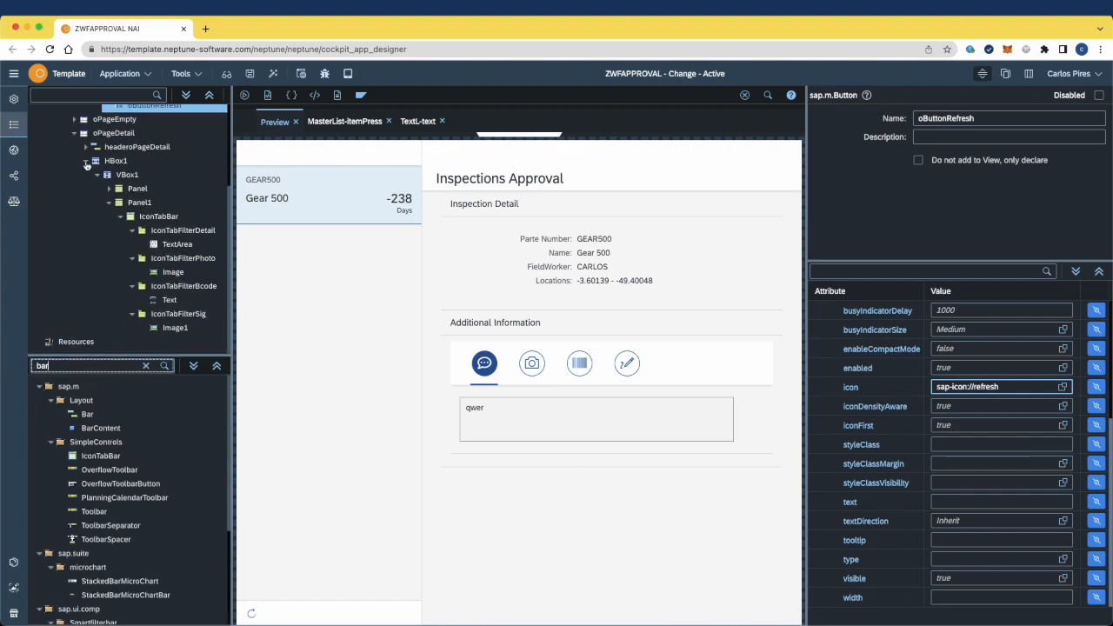
click(86, 160)
drag(75, 417, 139, 287)
click(41, 493)
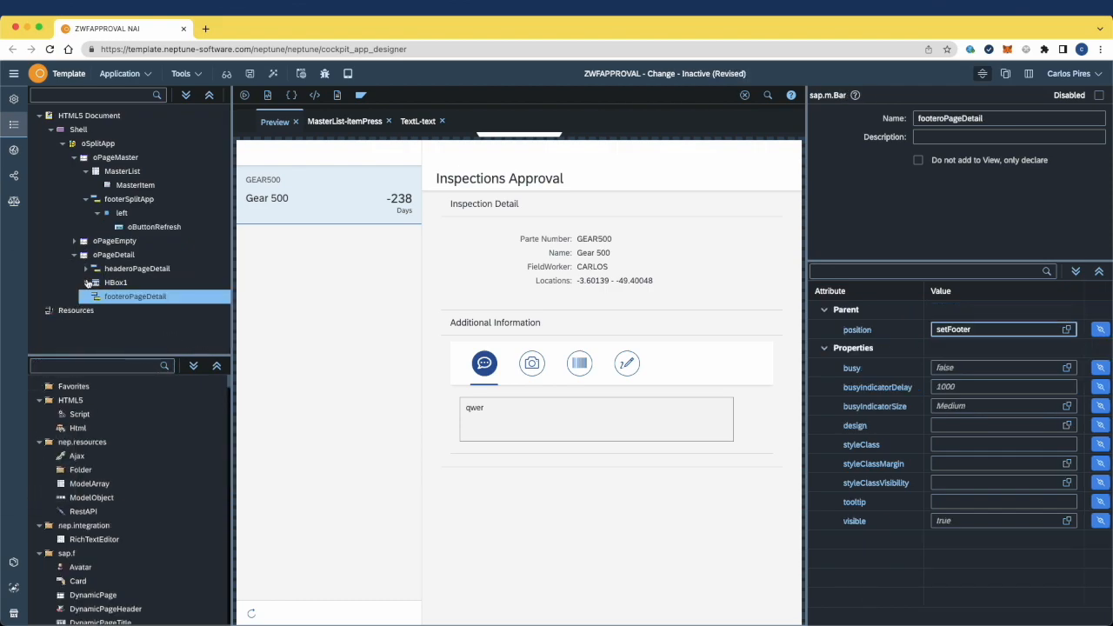
Step: Insert a BarContent into footeroPageDetail as its right-hand content
click(53, 366)
text(cont)
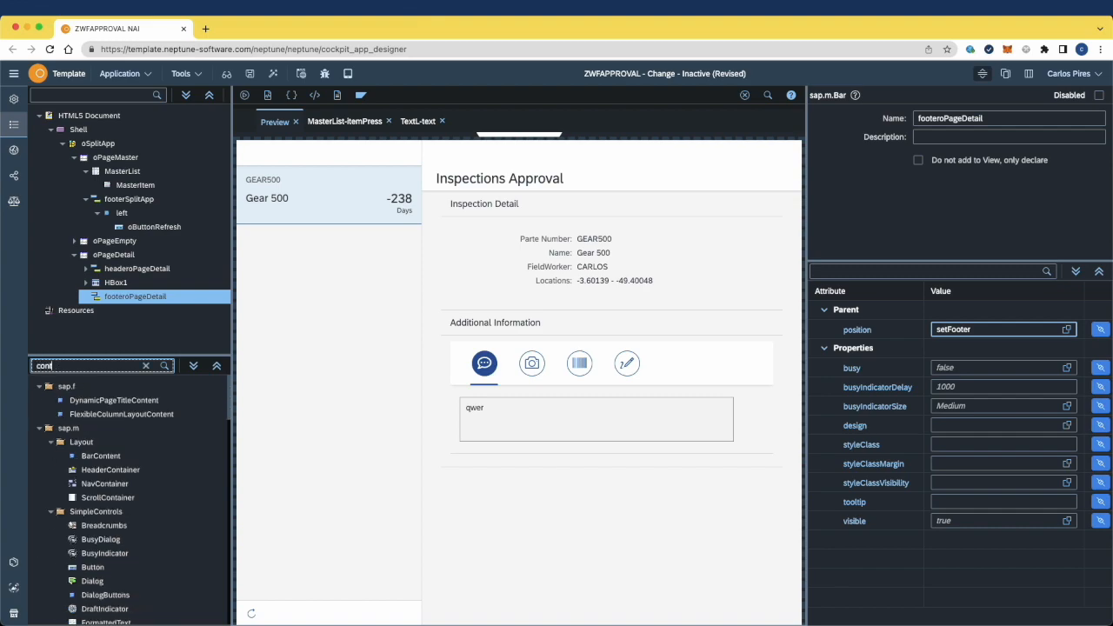
drag(103, 456, 208, 298)
click(54, 330)
Step: Insert two Button controls inside the right content of the oPageDetail footer
drag(59, 367, 16, 366)
text(buto)
key(BackSpace)
text(t)
drag(93, 414, 150, 315)
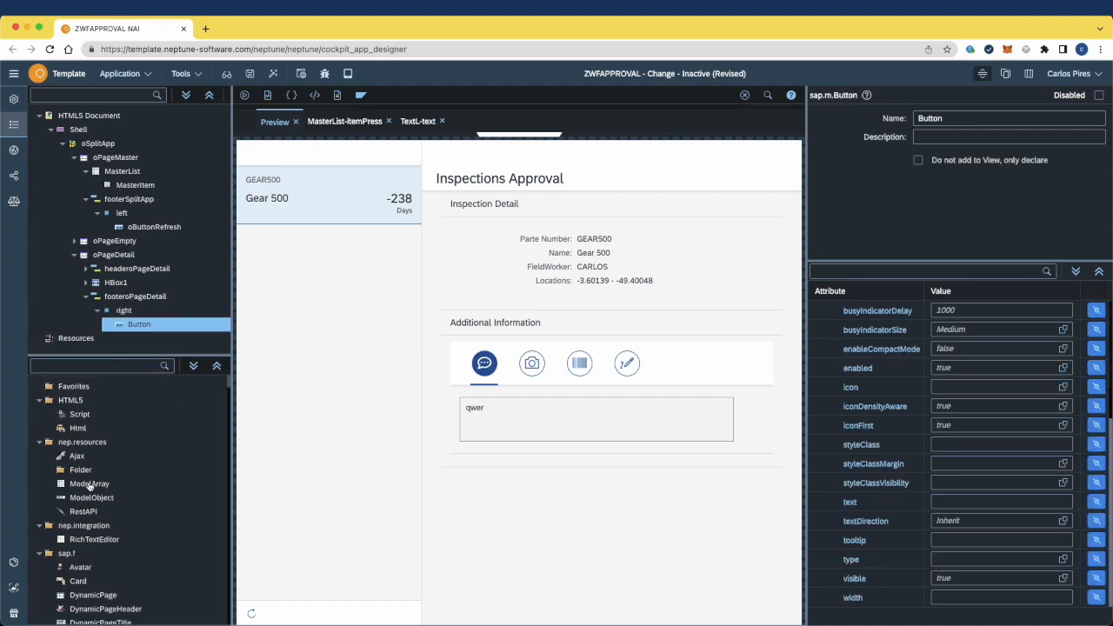
scroll(90, 526, down, 2)
click(75, 367)
text(butt)
drag(94, 414, 161, 317)
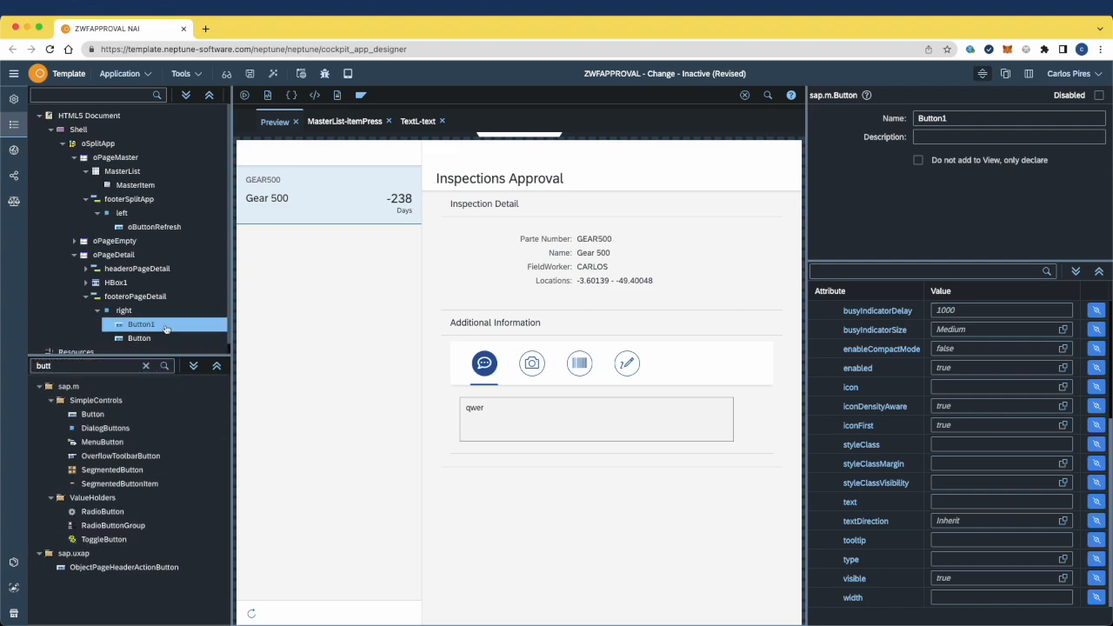
Step: Rename the first footer button, Button1, to ButtonReject
click(961, 121)
key(Return)
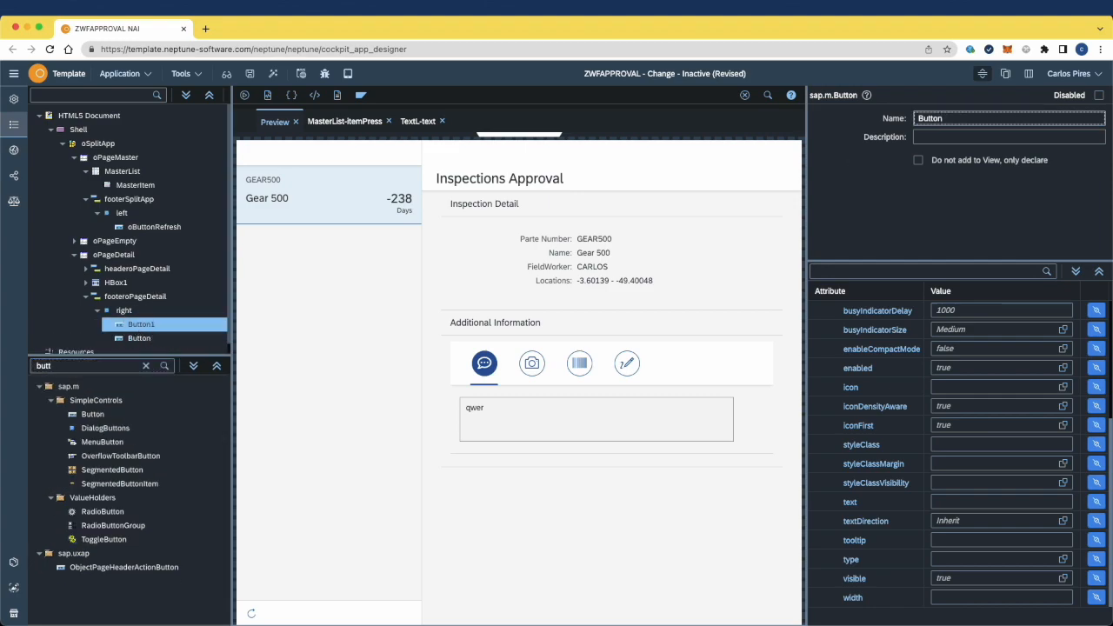
click(951, 120)
text(Rejecty)
key(BackSpace)
key(Return)
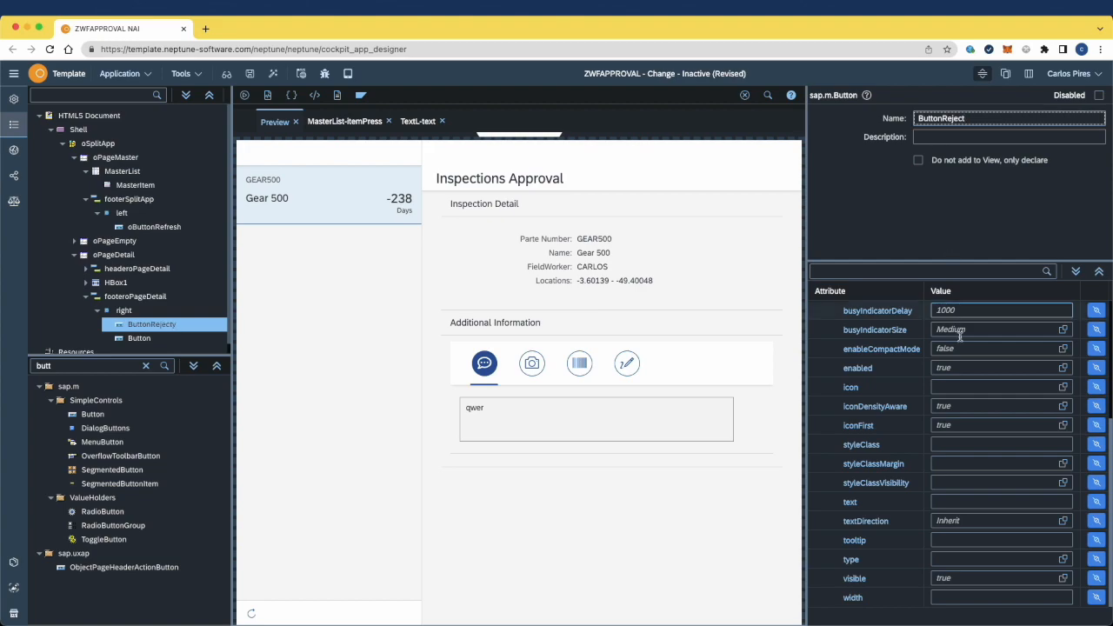
Step: Set ButtonReject's type to Reject and its text to Reject
click(1000, 560)
click(937, 462)
click(957, 502)
text(Reject)
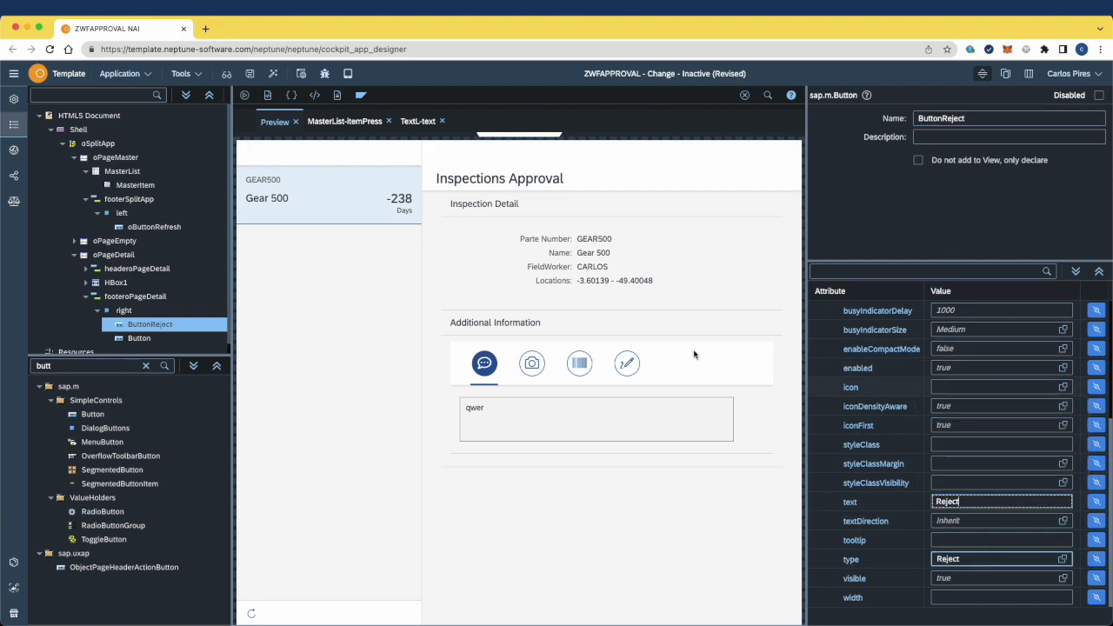
Step: Rename the second footer button to ButtonAccept and set its text and type to Accept
click(139, 338)
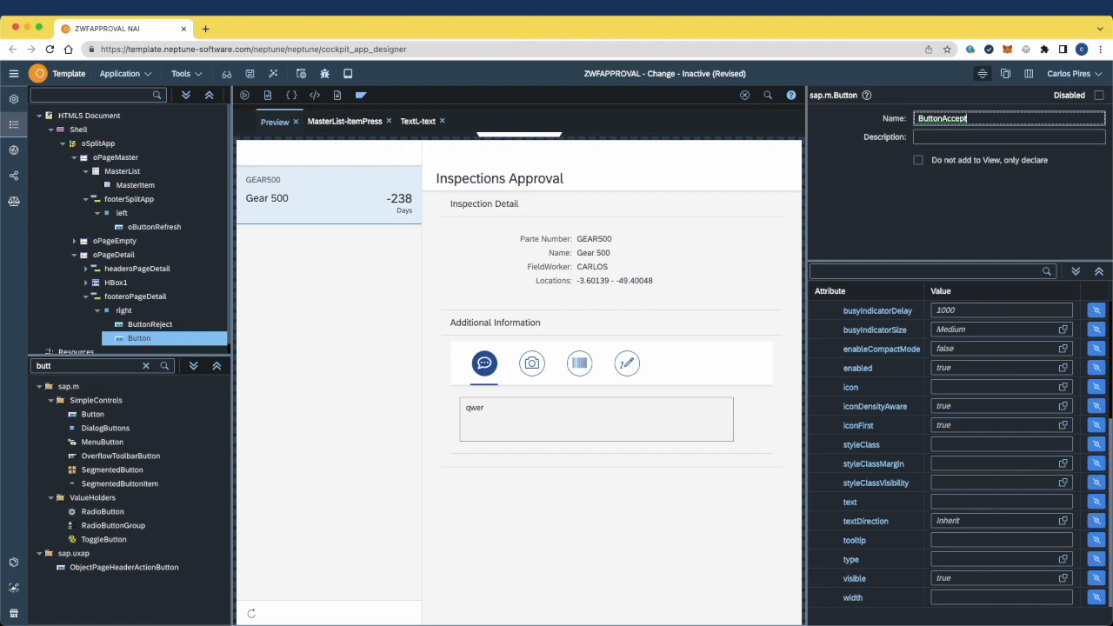
key(Return)
click(1051, 503)
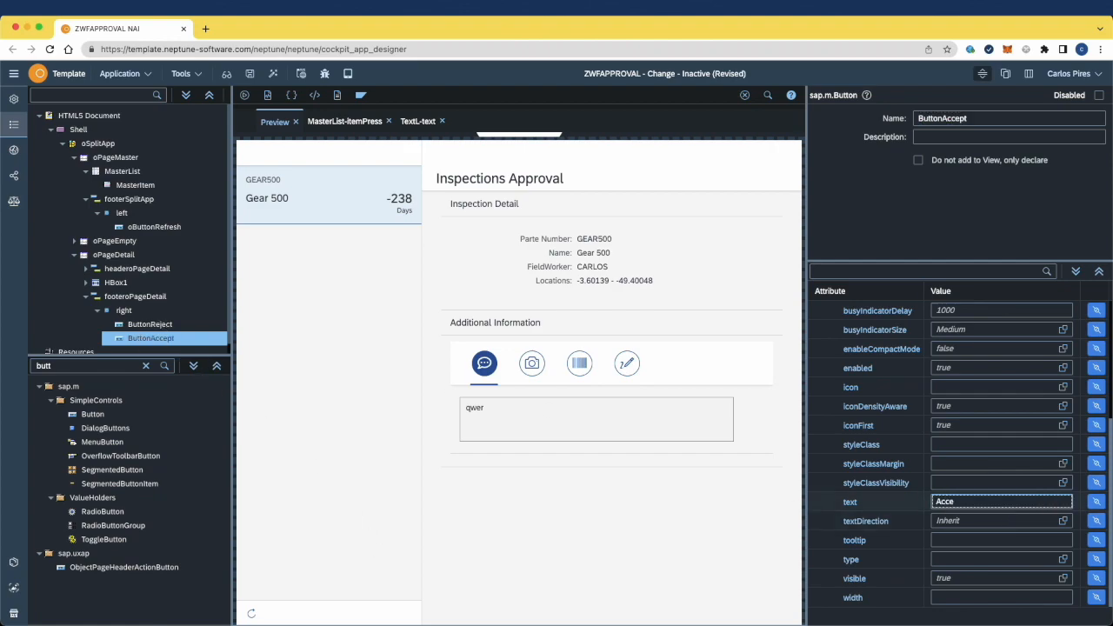
key(Return)
click(1063, 560)
click(947, 370)
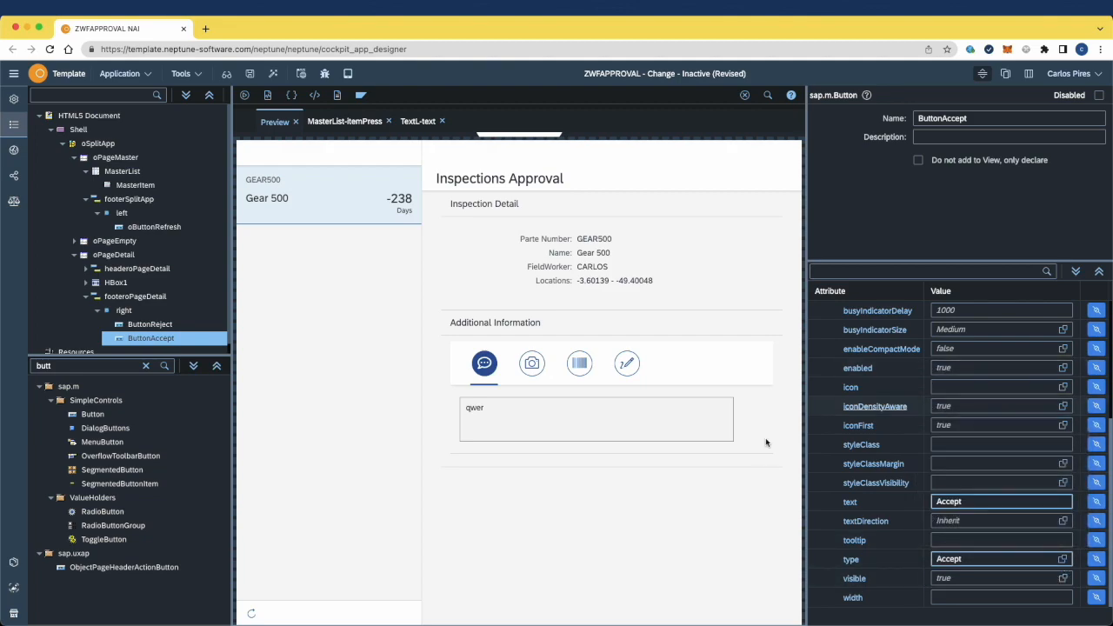
Step: Activate the app, open the Gear 500 inspection in the preview and try the Reject and Accept buttons
click(272, 73)
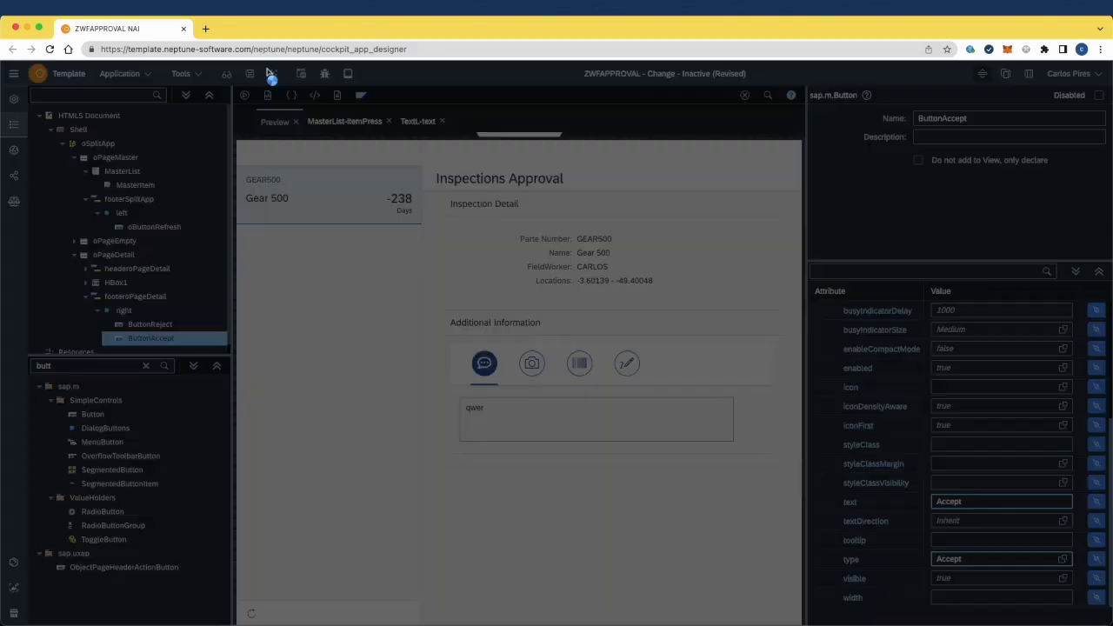
click(347, 180)
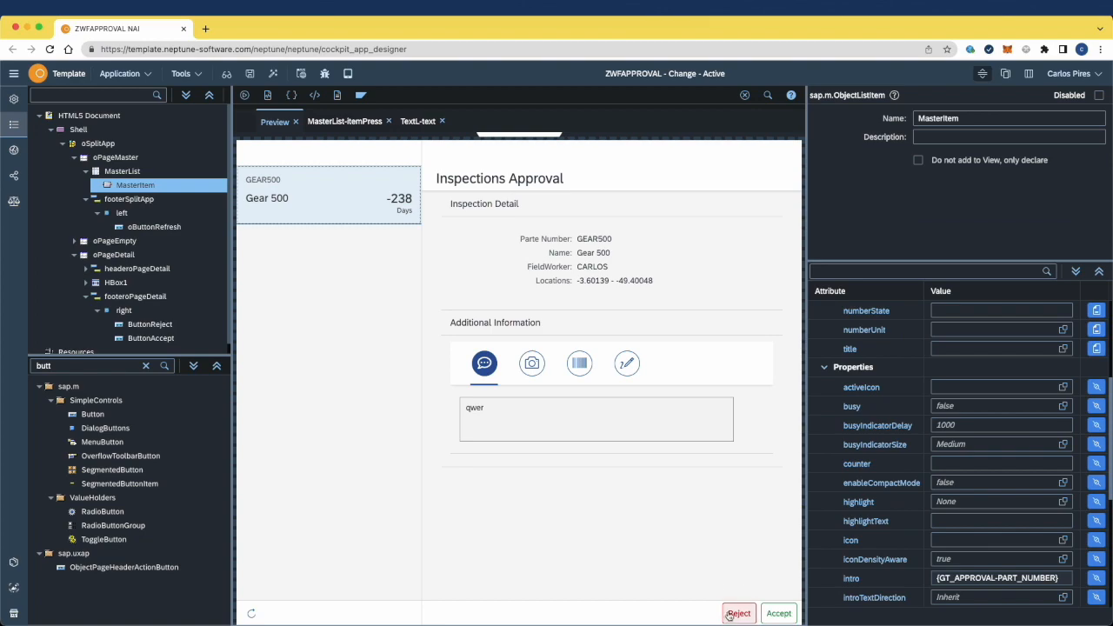
click(739, 613)
click(776, 614)
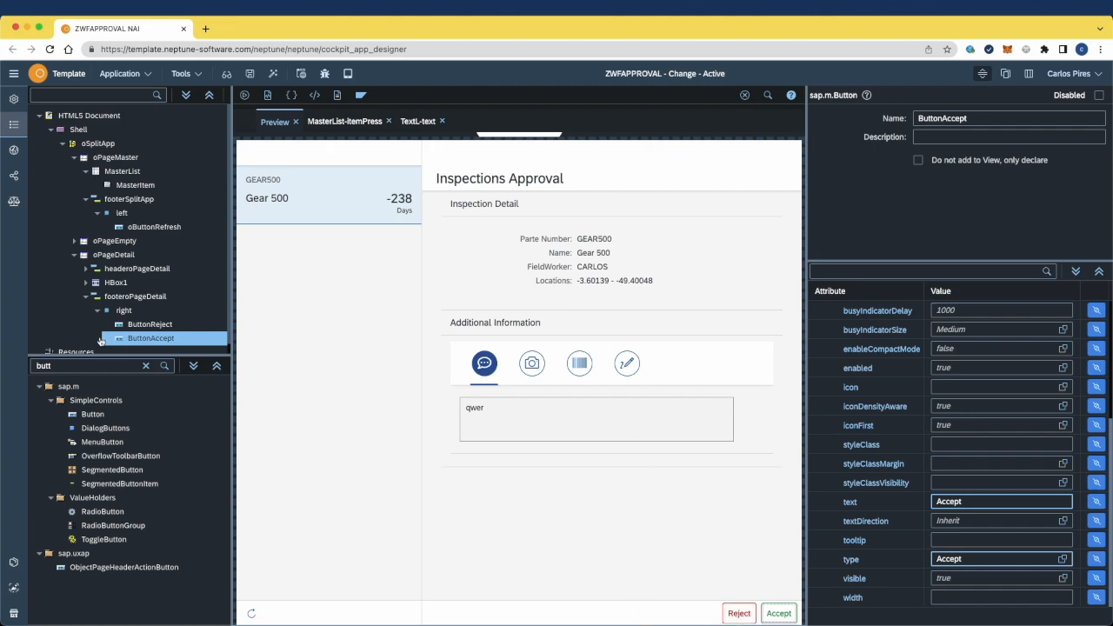
Step: Create ButtonReject's press event from the sap.m navigation snippet, keeping only its oApp.backDetailToPage(prevPage); line
click(132, 321)
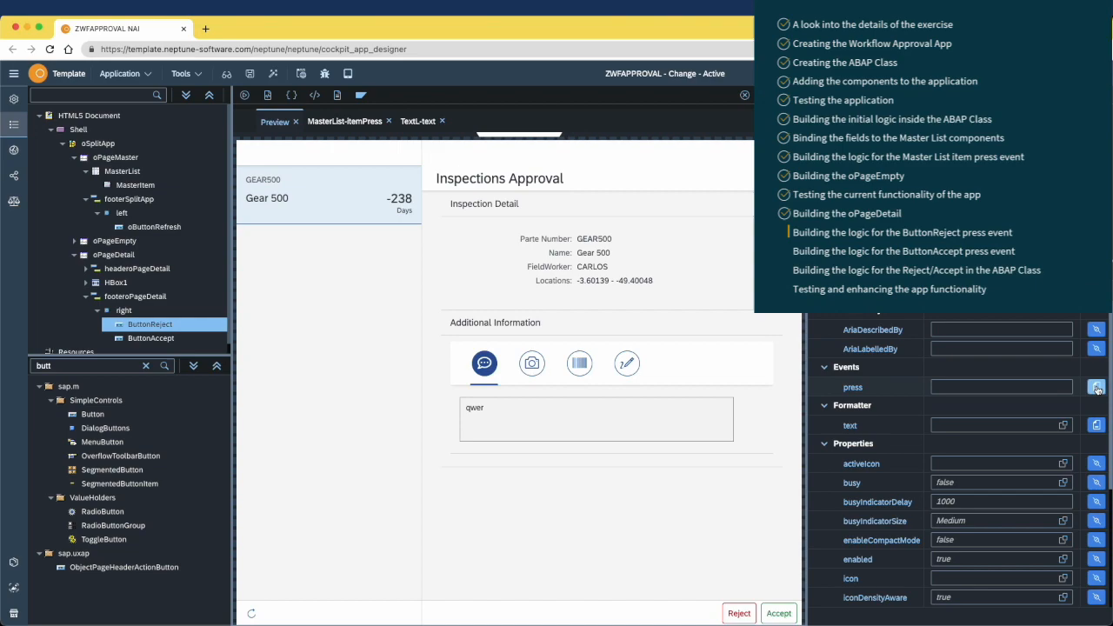
click(1097, 387)
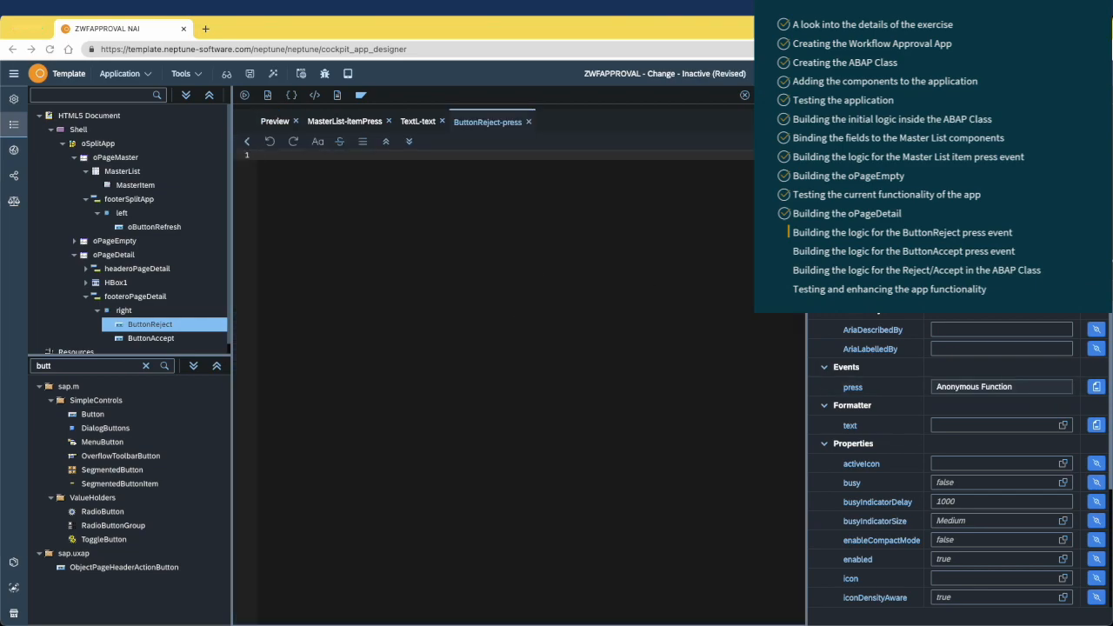
right_click(266, 154)
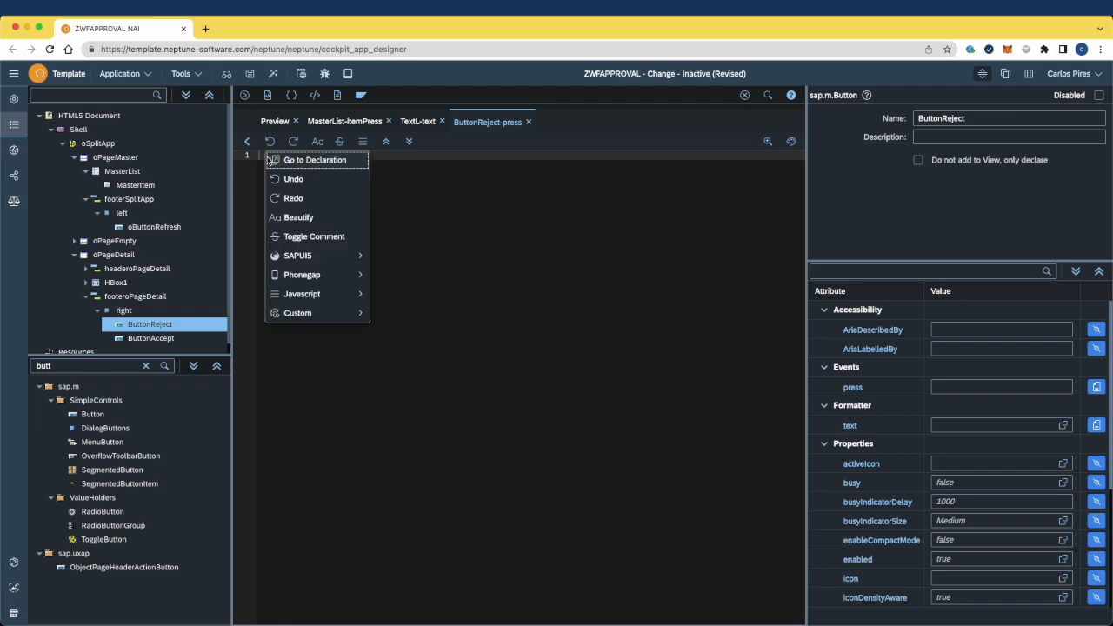
mouse_move(300, 256)
mouse_move(387, 333)
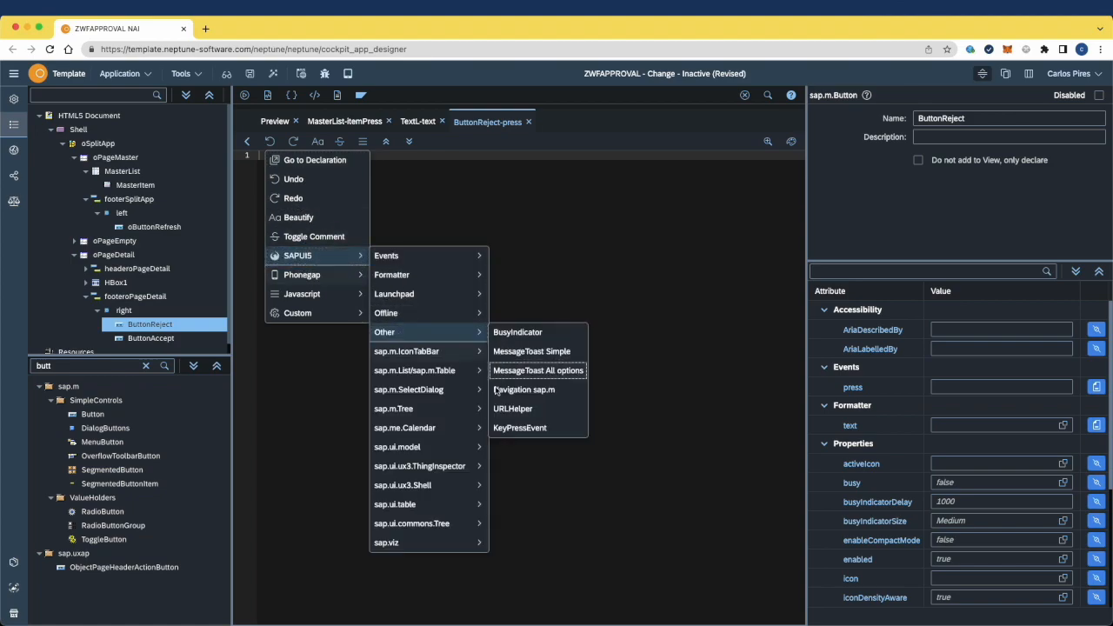
click(537, 406)
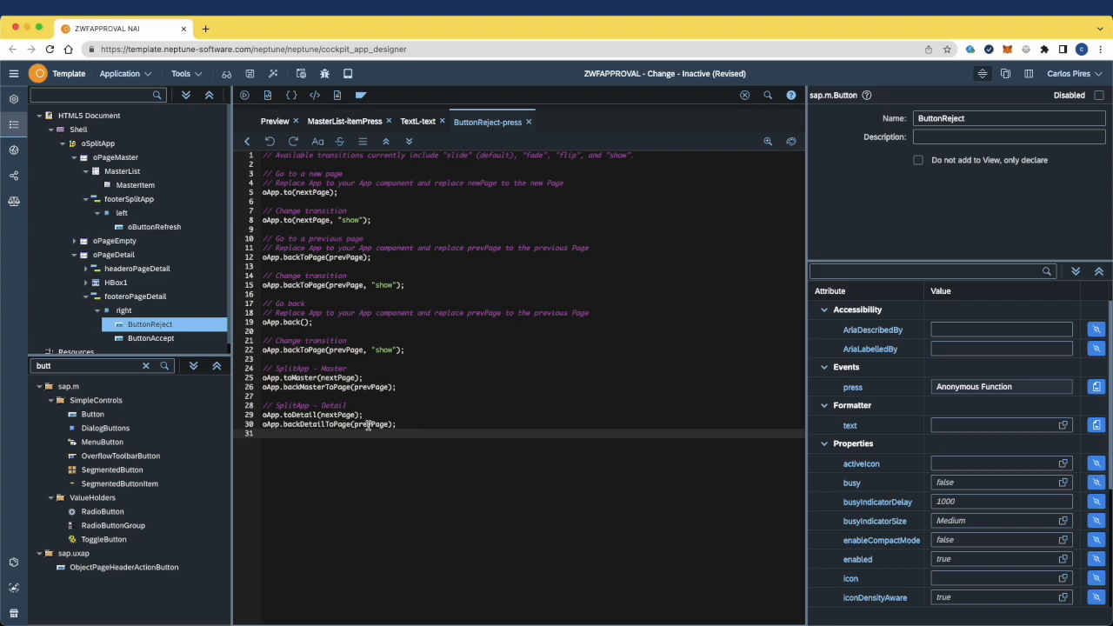
drag(369, 416, 191, 158)
key(BackSpace)
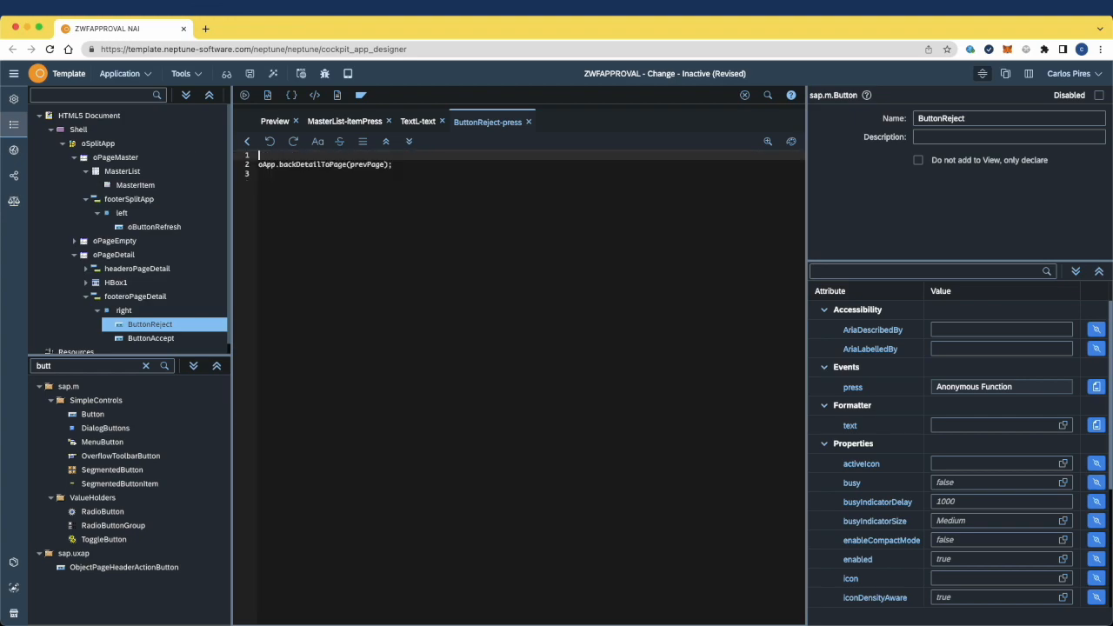
Step: Replace prevPage in the backDetailToPage call with the empty page's name, oPageEmpty
click(114, 241)
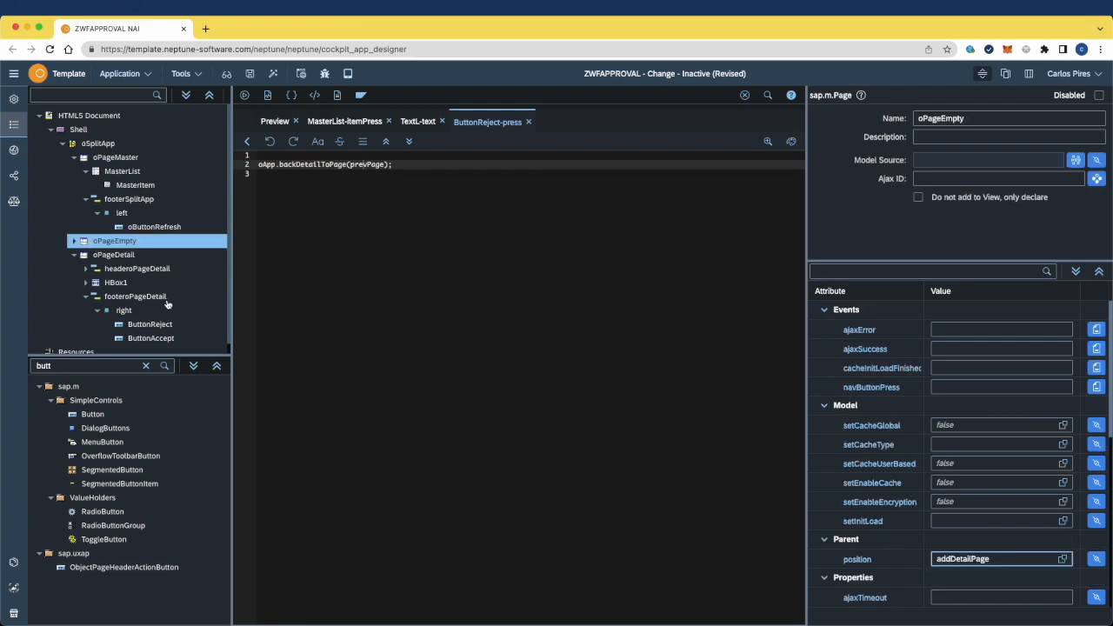
drag(983, 118, 761, 118)
key(super+c)
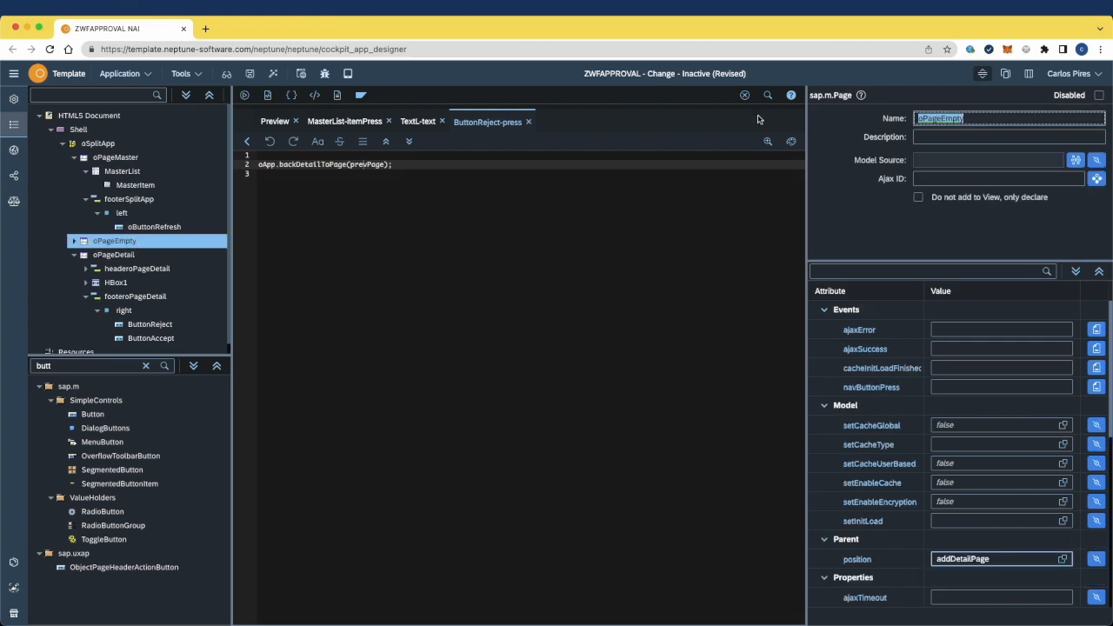
double_click(369, 165)
key(super+v)
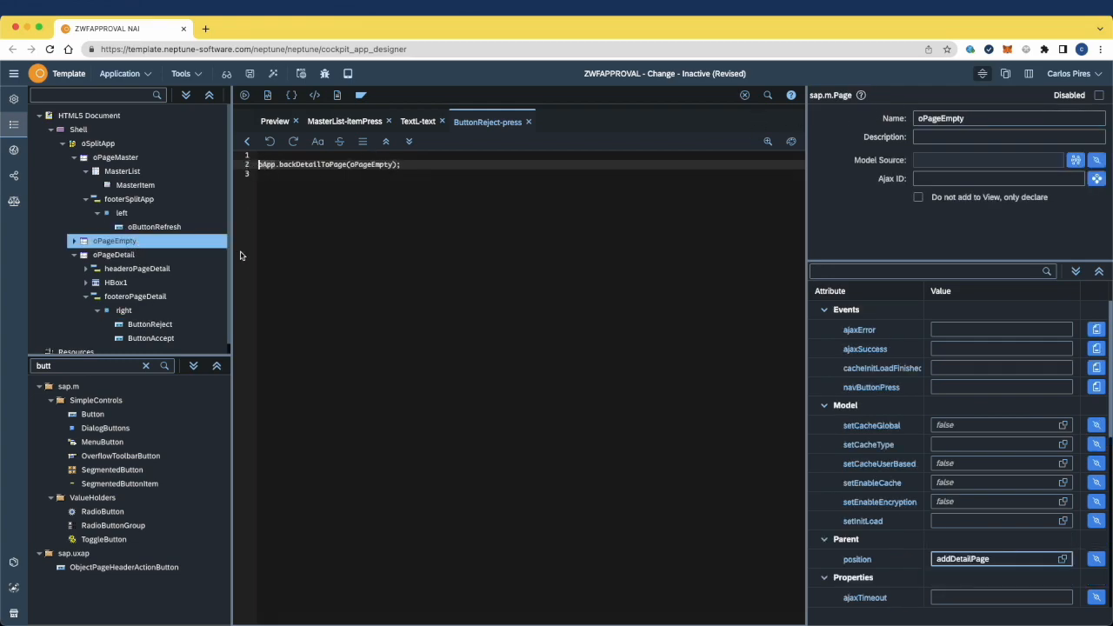
Step: Replace oApp in ButtonReject's press code with the split app component's name, oSplitApp
click(91, 144)
drag(958, 122, 881, 119)
key(super+c)
double_click(266, 165)
key(super+v)
click(487, 173)
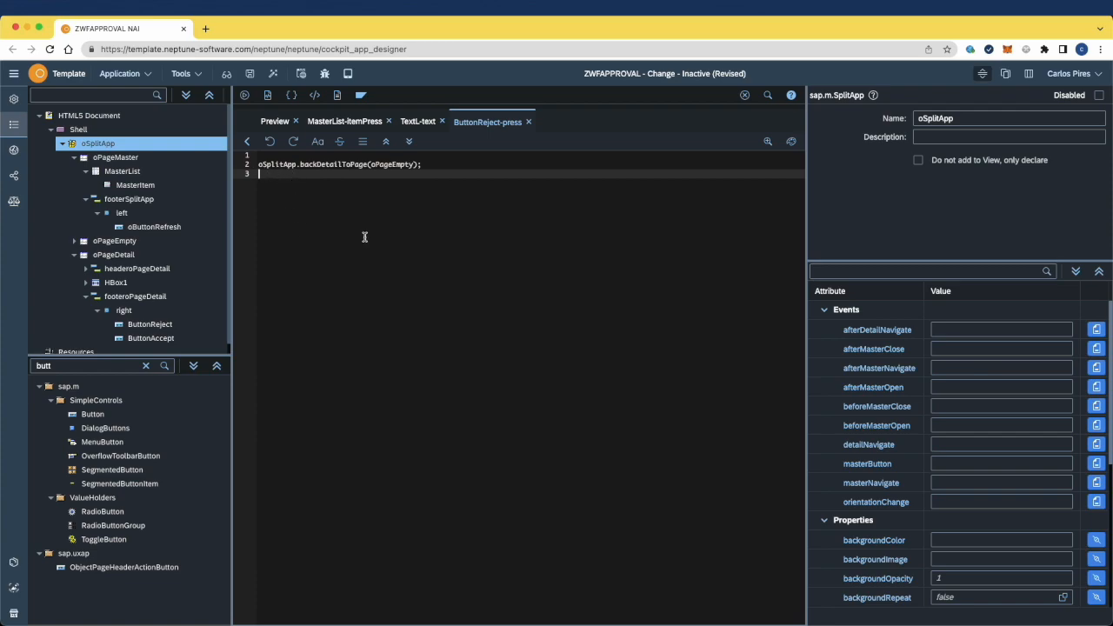
Step: Find the Ajax component in the library and add it to the app's Resources
click(146, 366)
text(an)
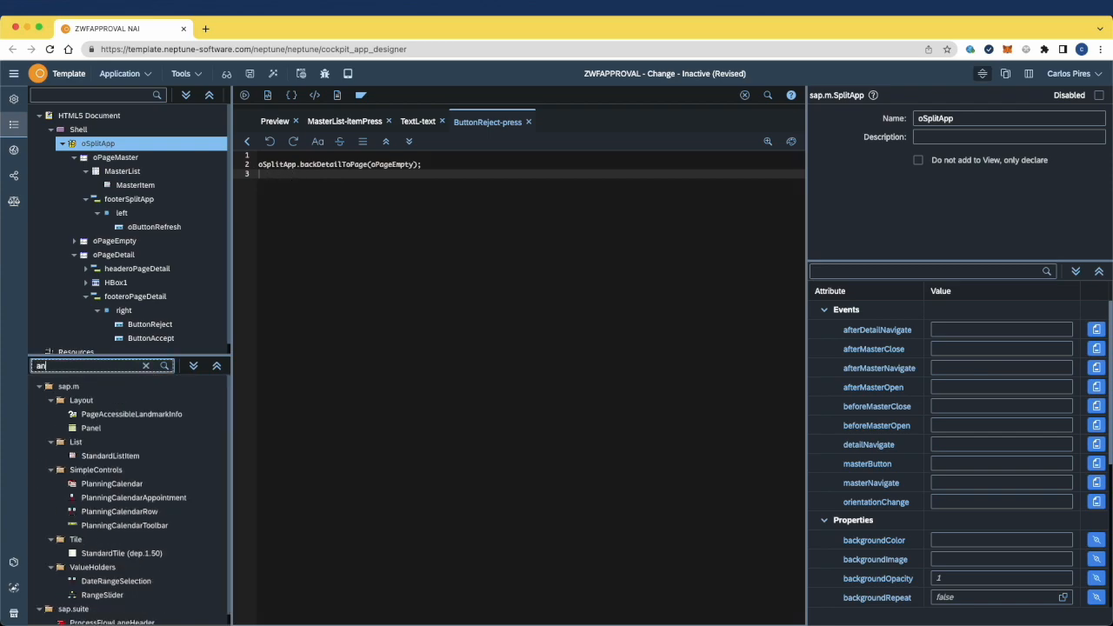
key(BackSpace)
text(j)
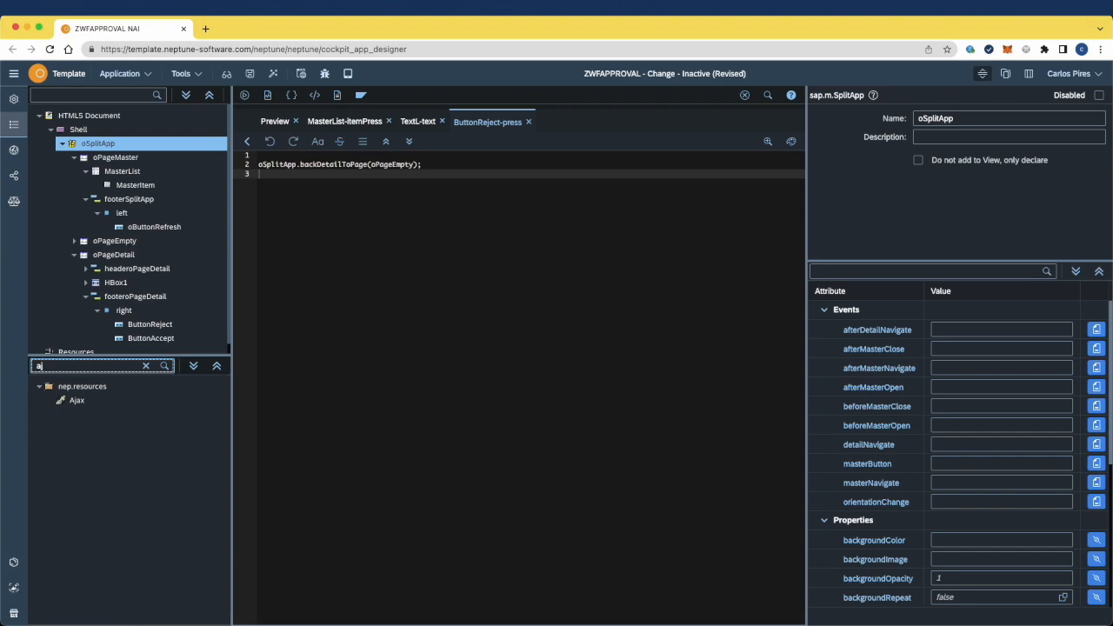
drag(87, 398, 100, 348)
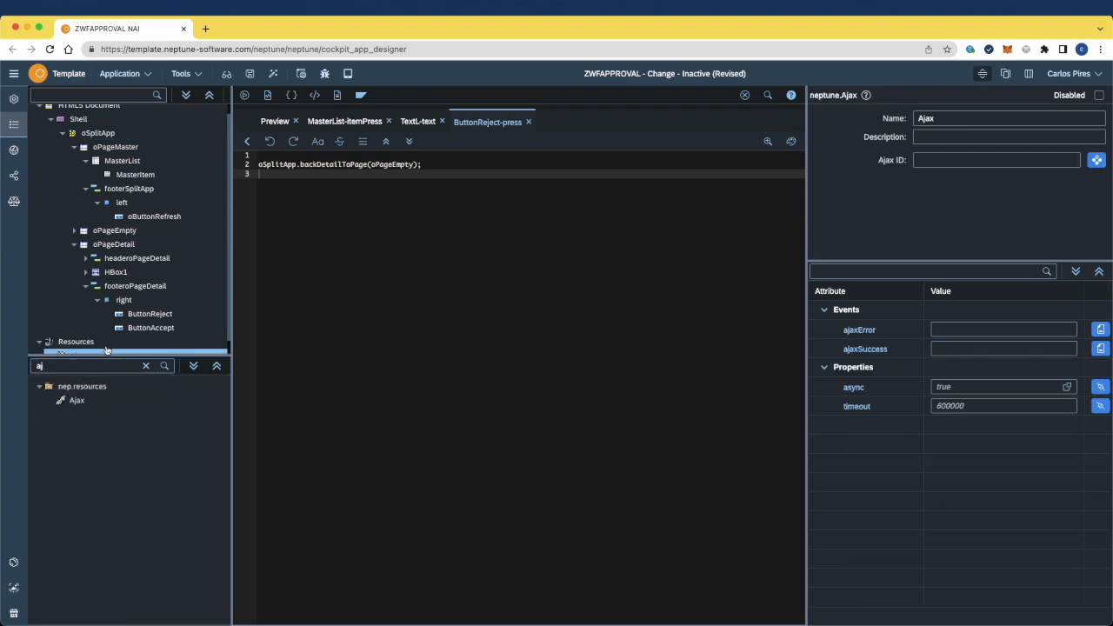
Step: Name the new Ajax resource Reject and set its Ajax ID to REJECT
double_click(927, 118)
text(Reject)
click(997, 160)
text(REJECT)
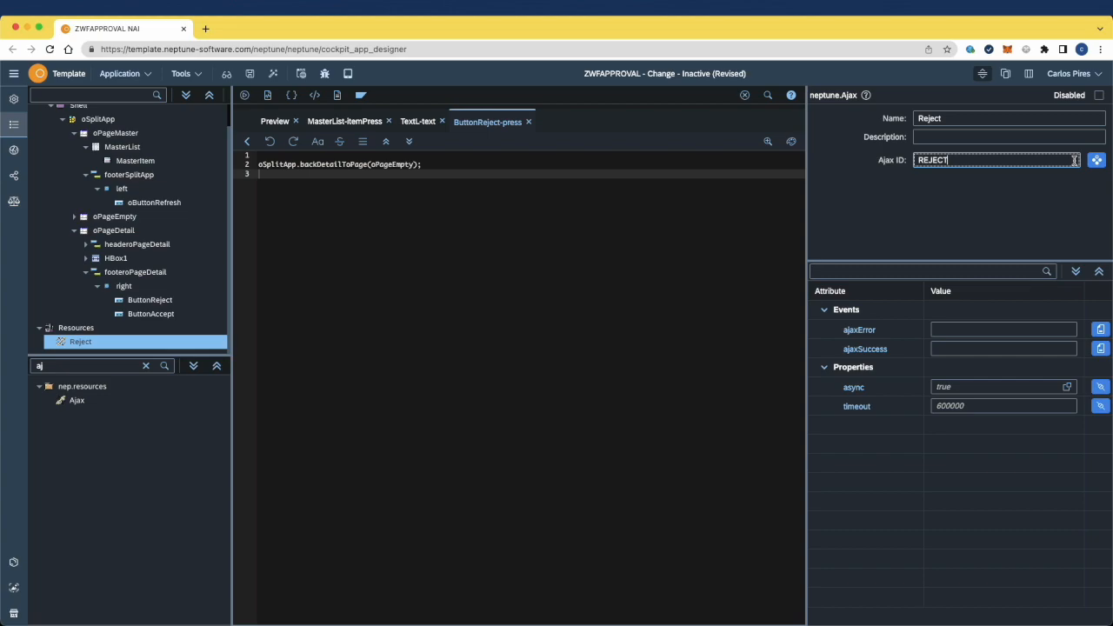
Step: Make the Reject resource send the oPageDetail model and add getOnlineReject(); to ButtonReject's press code
click(1097, 162)
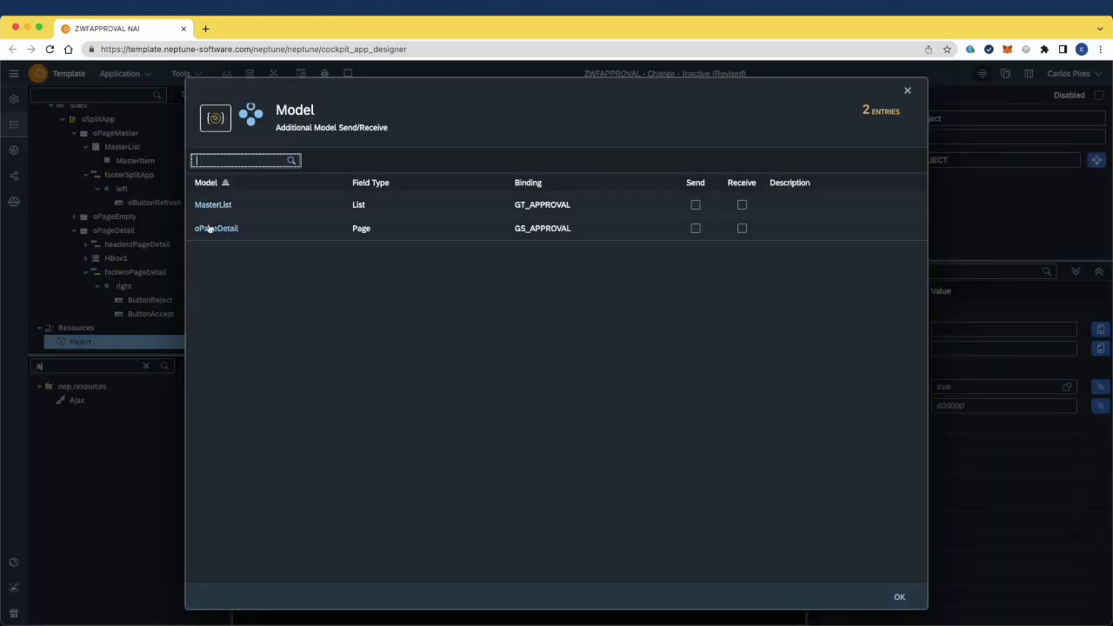
click(696, 229)
click(905, 601)
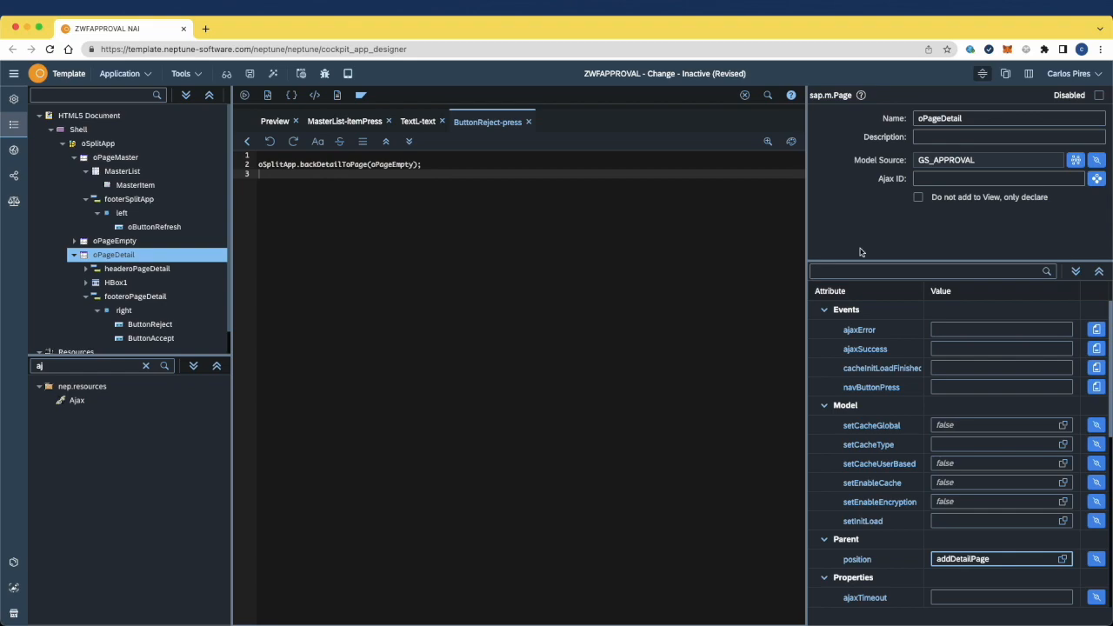
text(getOn)
Step: Create ButtonAccept's press event and copy oSplitApp.backDetailToPage(oPageEmpty); into it from ButtonReject's press code
click(152, 339)
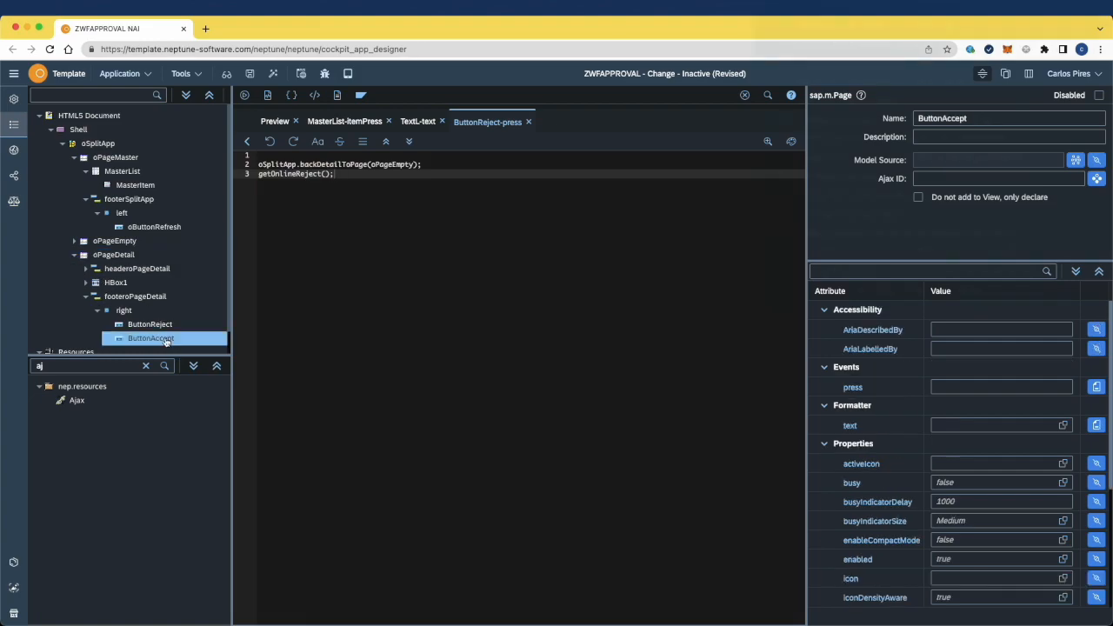
click(1096, 387)
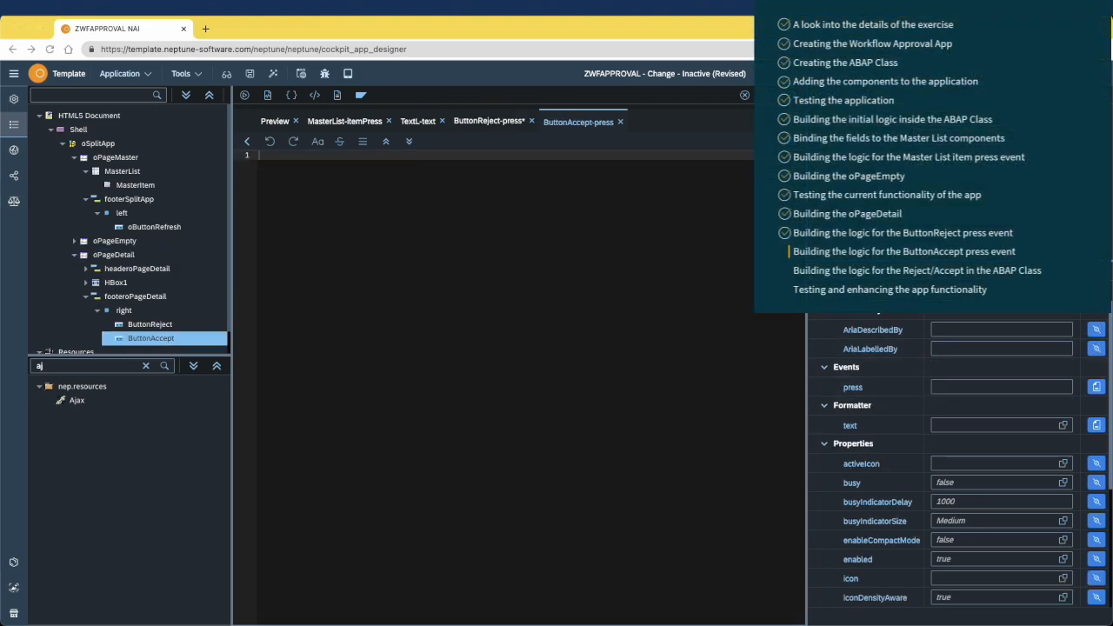
click(488, 121)
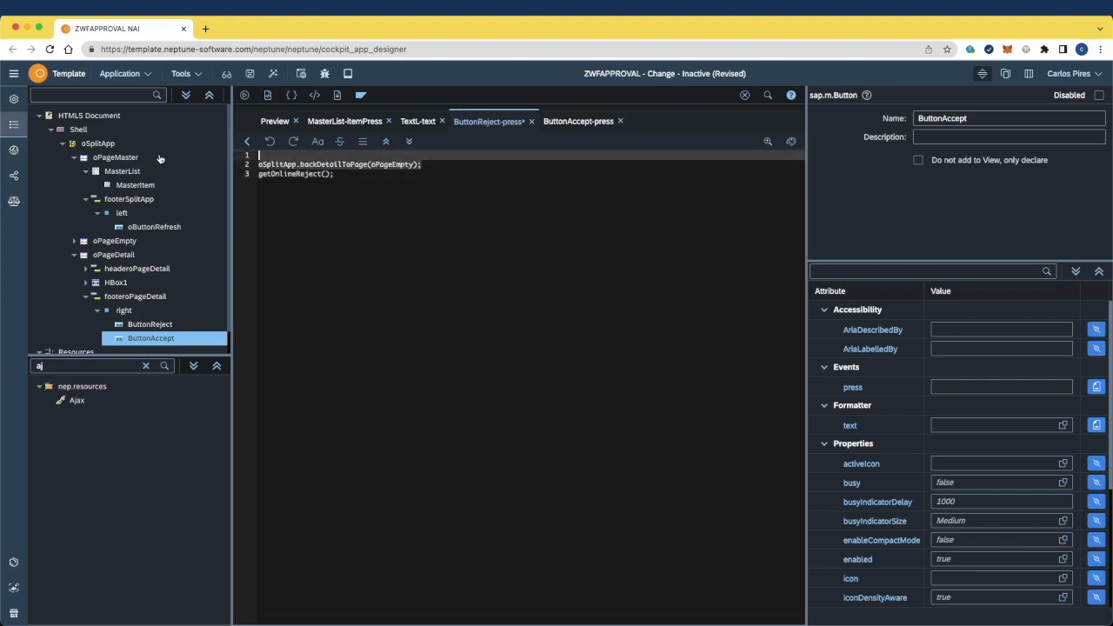
click(548, 122)
key(ctrl+v)
key(Return)
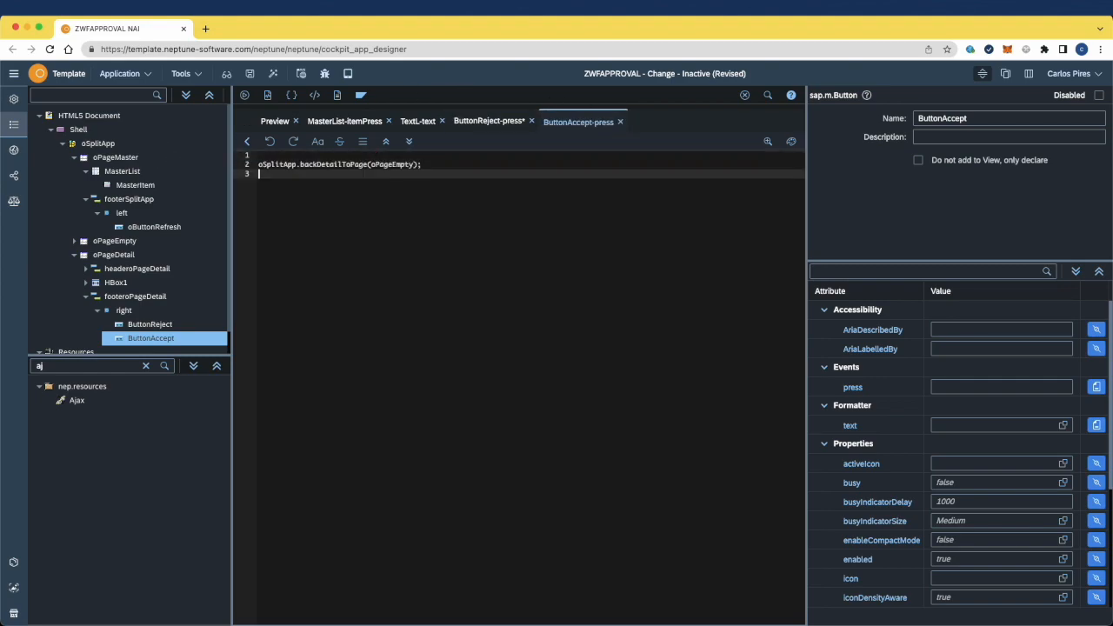
Step: Add a second Ajax component to Resources, named Approval with the Ajax ID APPROVAL
drag(74, 402, 52, 328)
text(Approval)
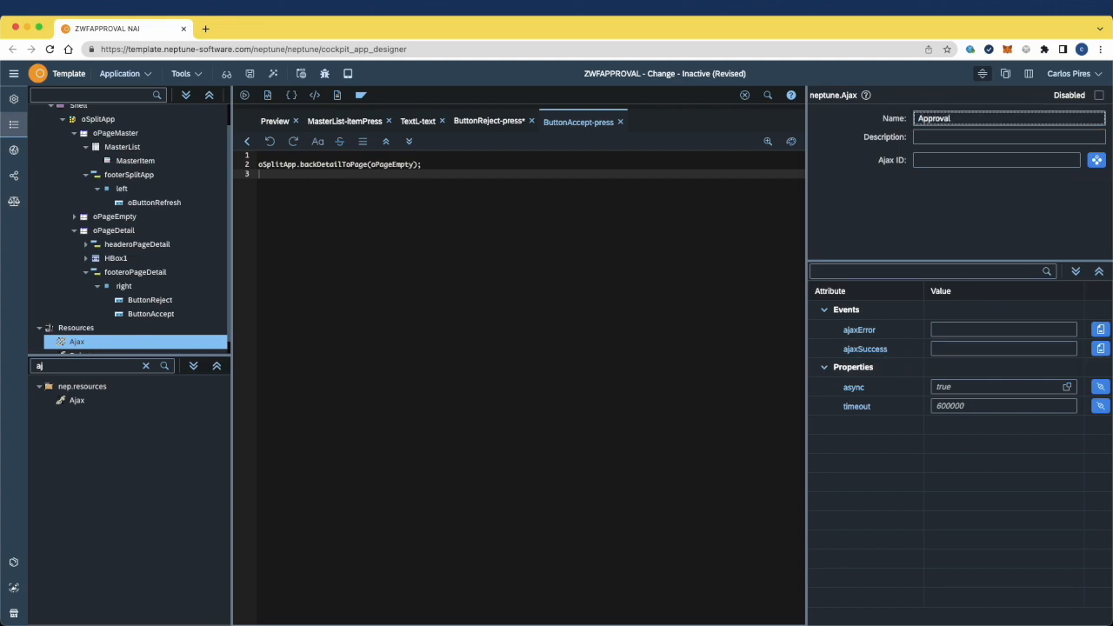
key(Tab)
text(AP)
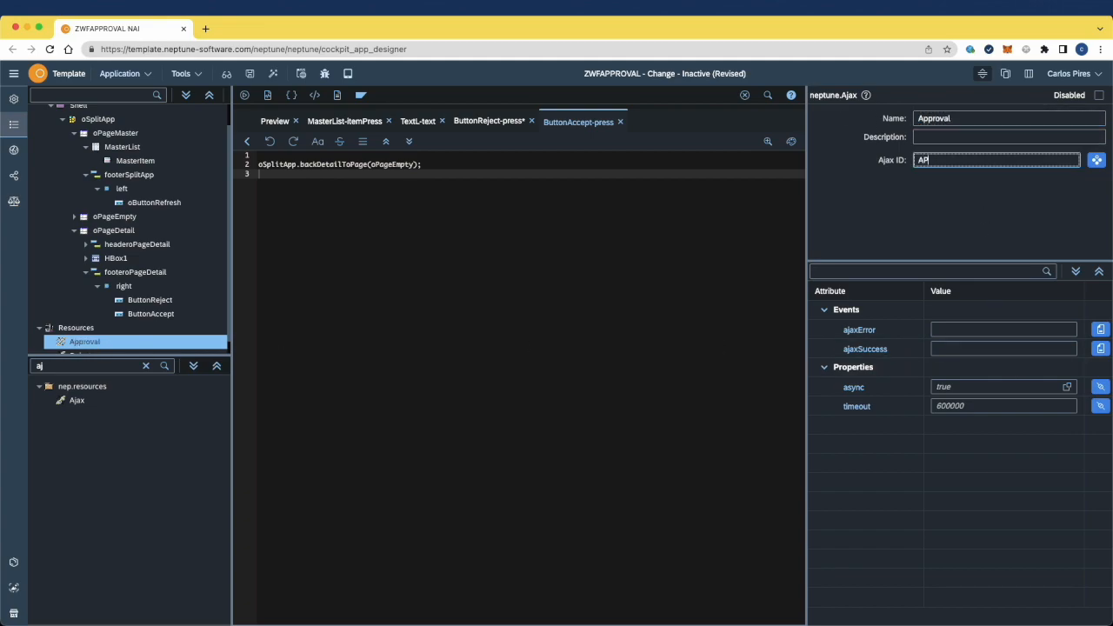
text(AL)
Step: Make the Approval resource send the oPageDetail model and add getOnlineApproval(); to ButtonAccept's press code
click(1097, 159)
click(695, 228)
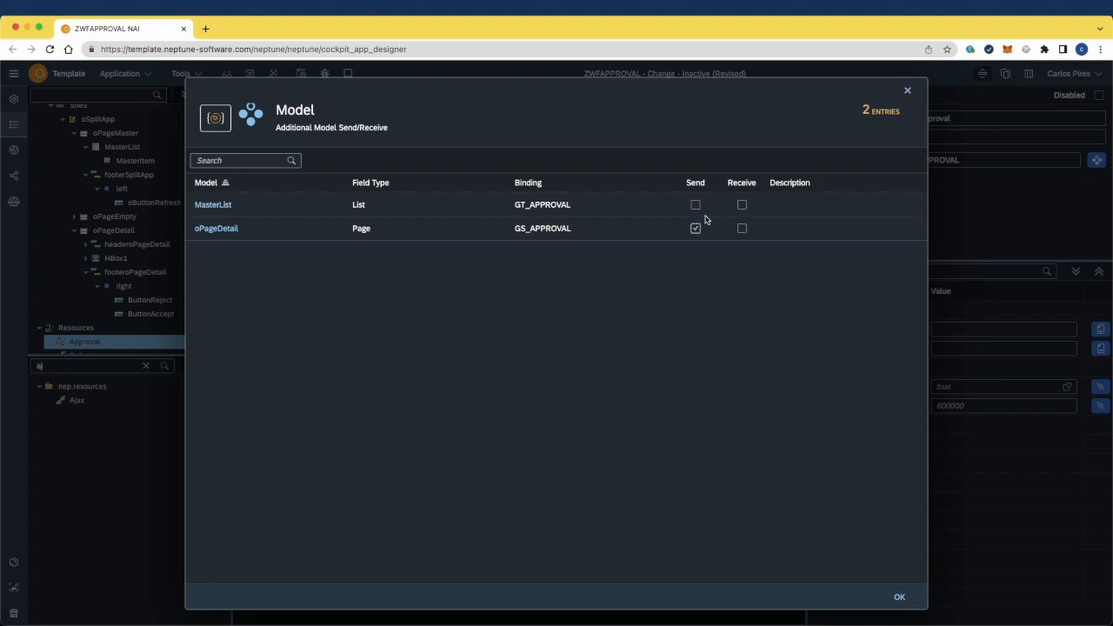
click(900, 596)
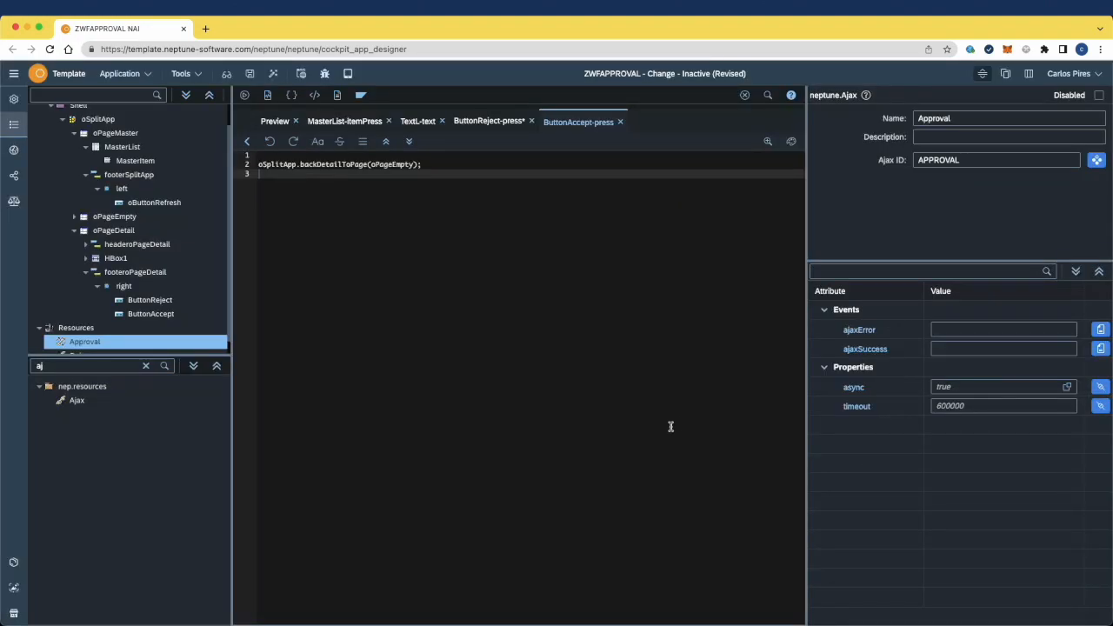
text(getOnlineApproval();)
Step: Activate the app and test rejecting and accepting the Gear 500 inspection in the preview
click(274, 73)
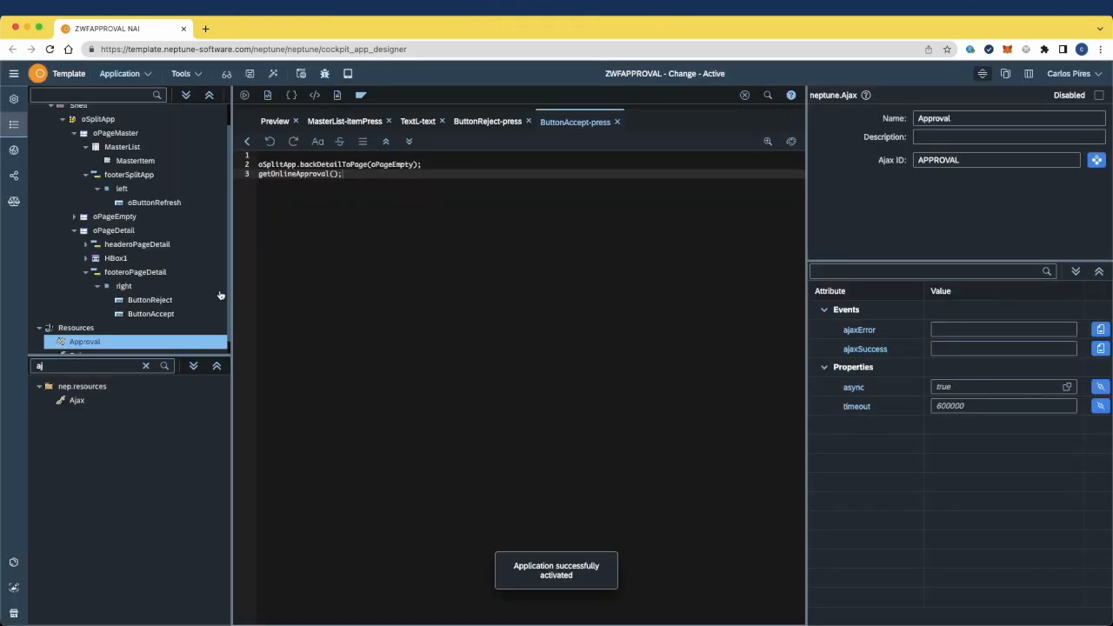
click(275, 122)
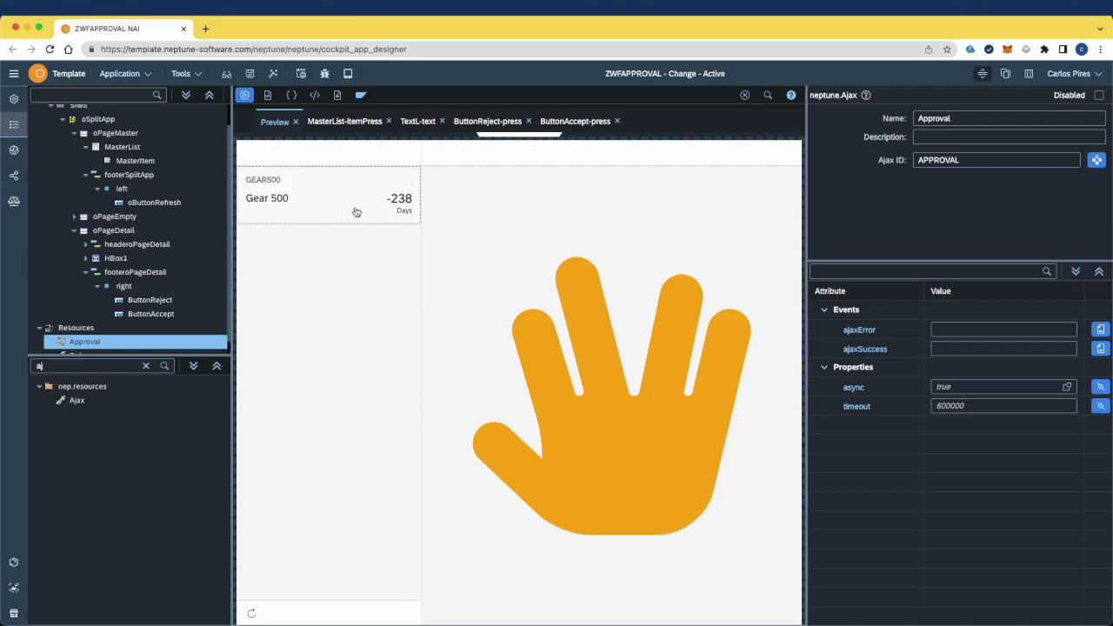
click(360, 214)
click(749, 616)
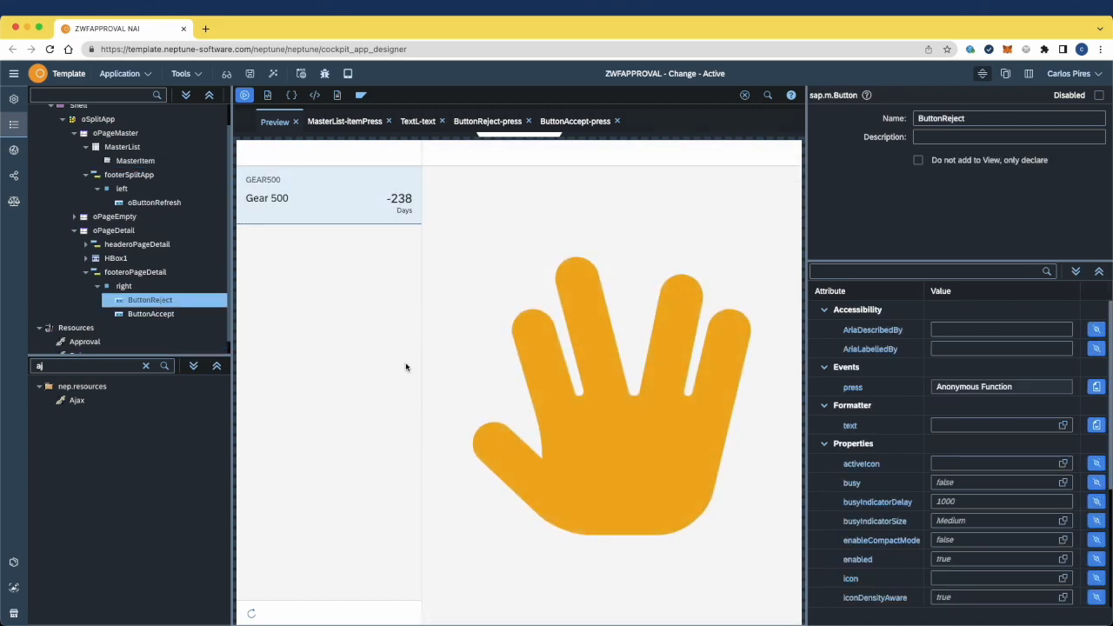
click(336, 206)
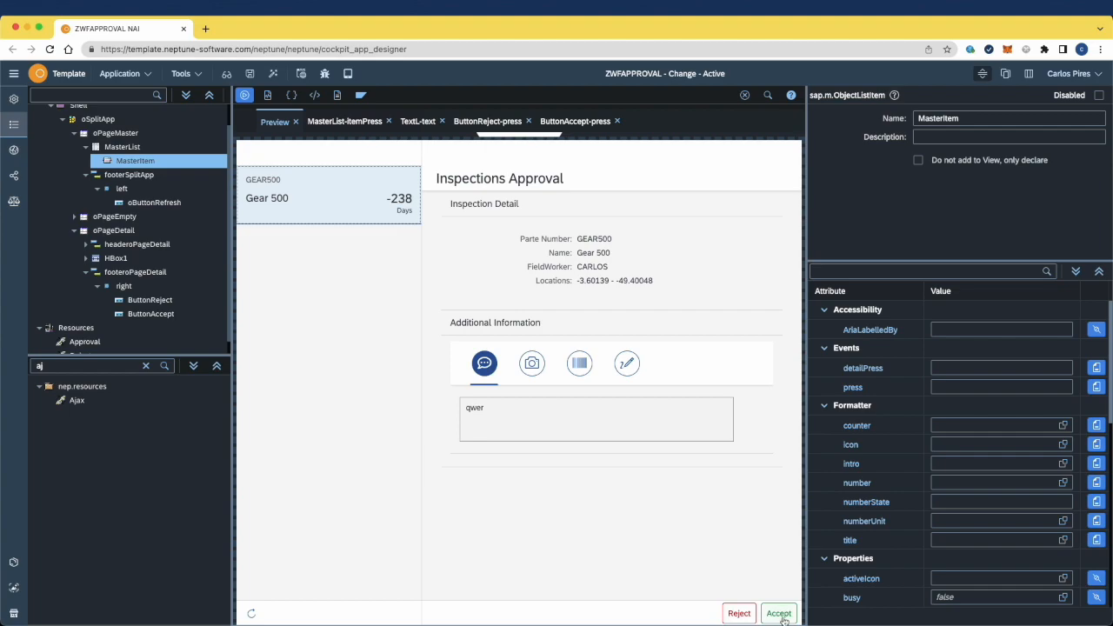
click(782, 618)
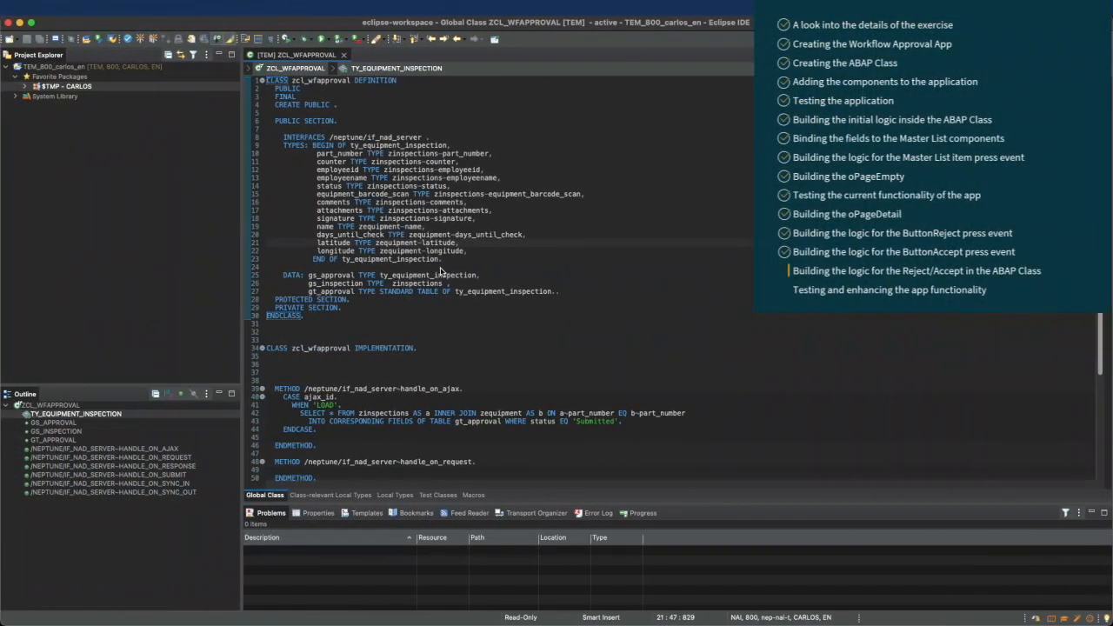
Step: Switch to Eclipse and start a WHEN branch for rejection after the LOAD case in ZCL_WFAPPROVAL's handle_on_ajax method
scroll(493, 373, down, 2)
scroll(493, 374, down, 1)
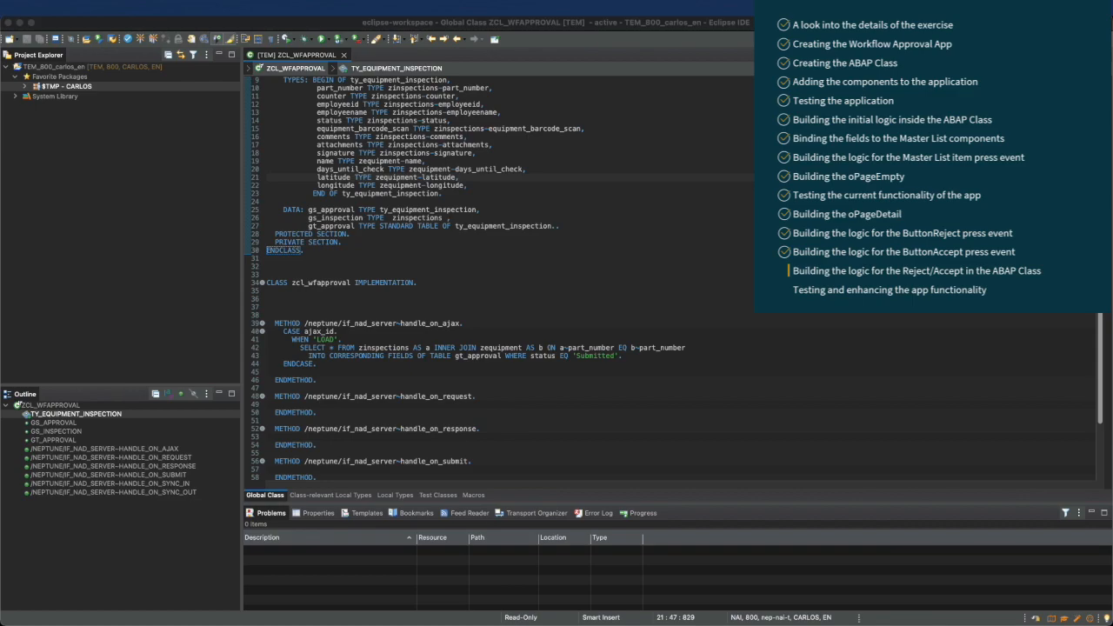
click(645, 356)
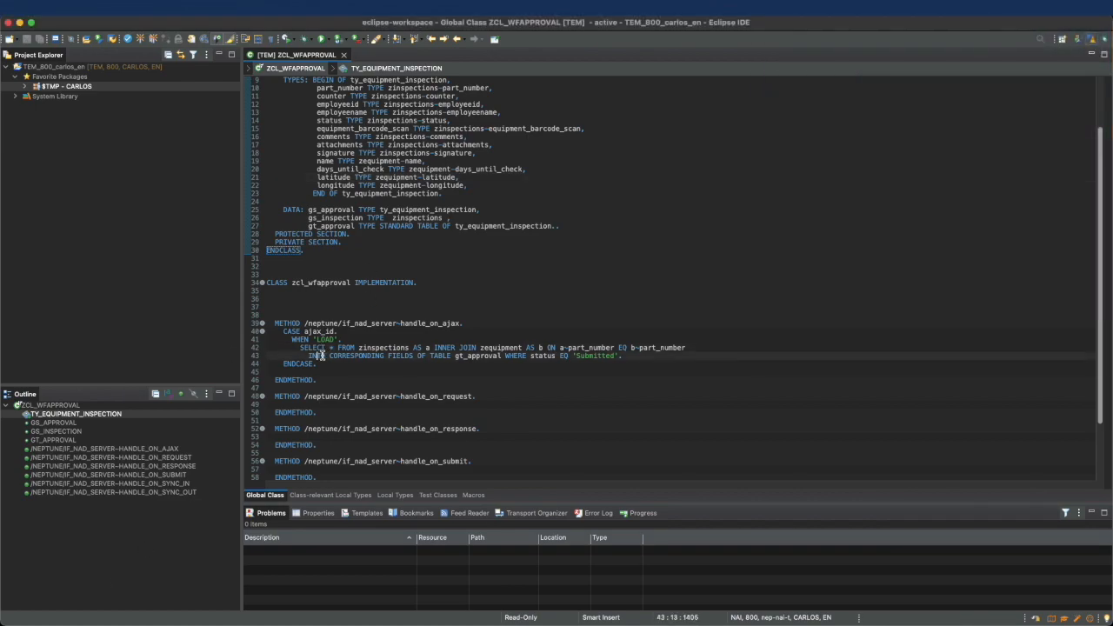
scroll(645, 304, down, 2)
key(Return)
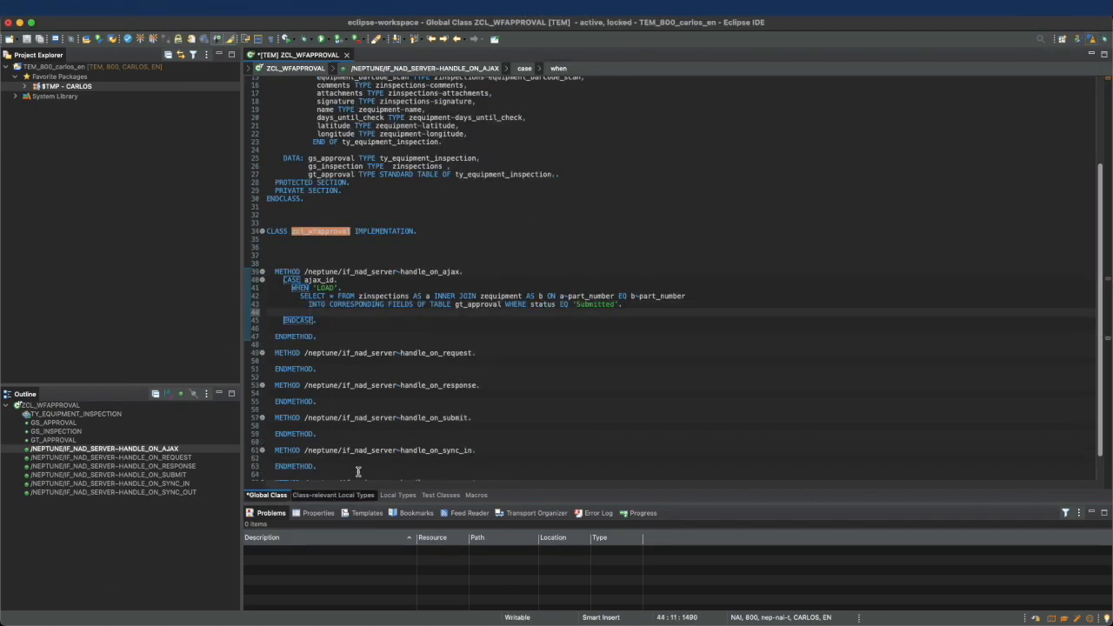
text(when 'REJECTED)
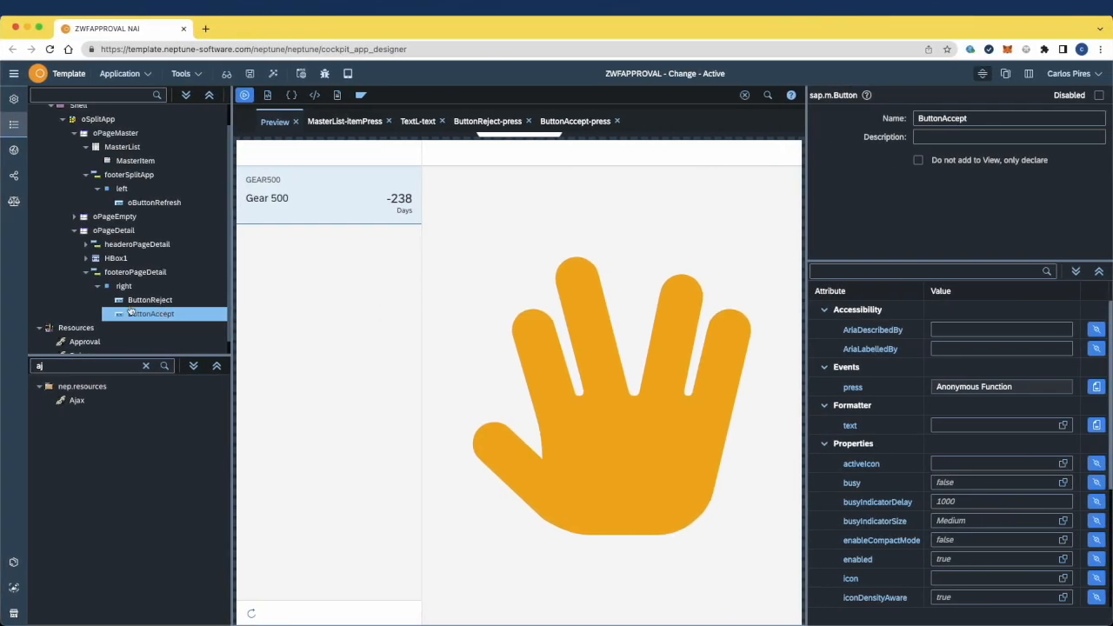
Step: Check the Reject resource's Ajax ID in Neptune App Designer, and complete the new branch in Eclipse as WHEN 'REJECT'. with formatted code
scroll(131, 311, down, 2)
click(80, 341)
double_click(934, 160)
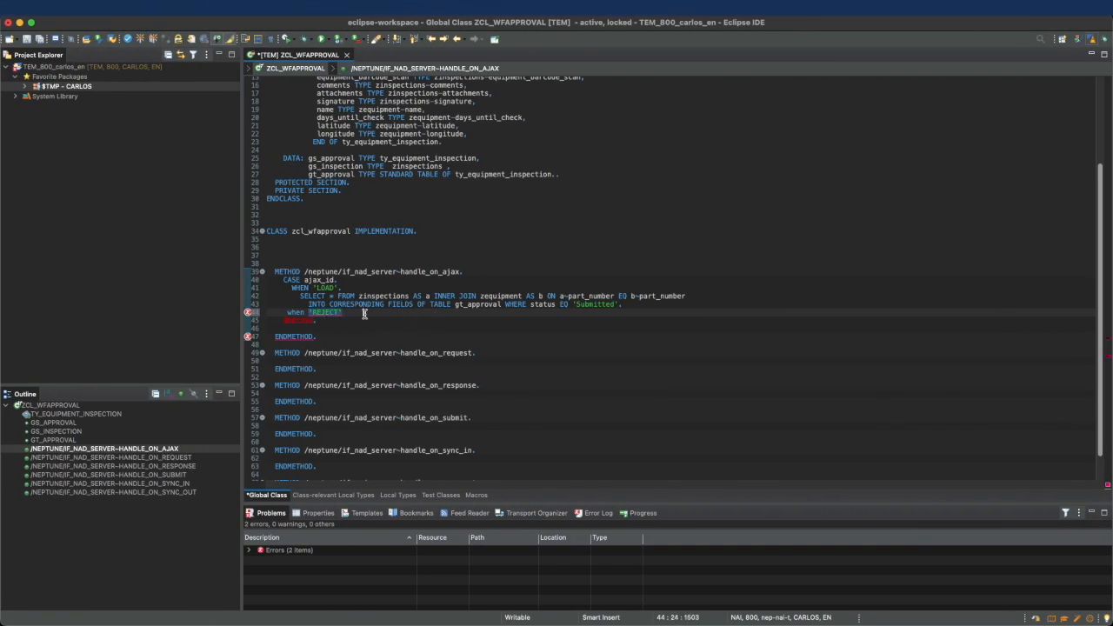
key(BackSpace)
key(BackSpace)
key(BackSpace)
text(.)
key(shift+F1)
key(Return)
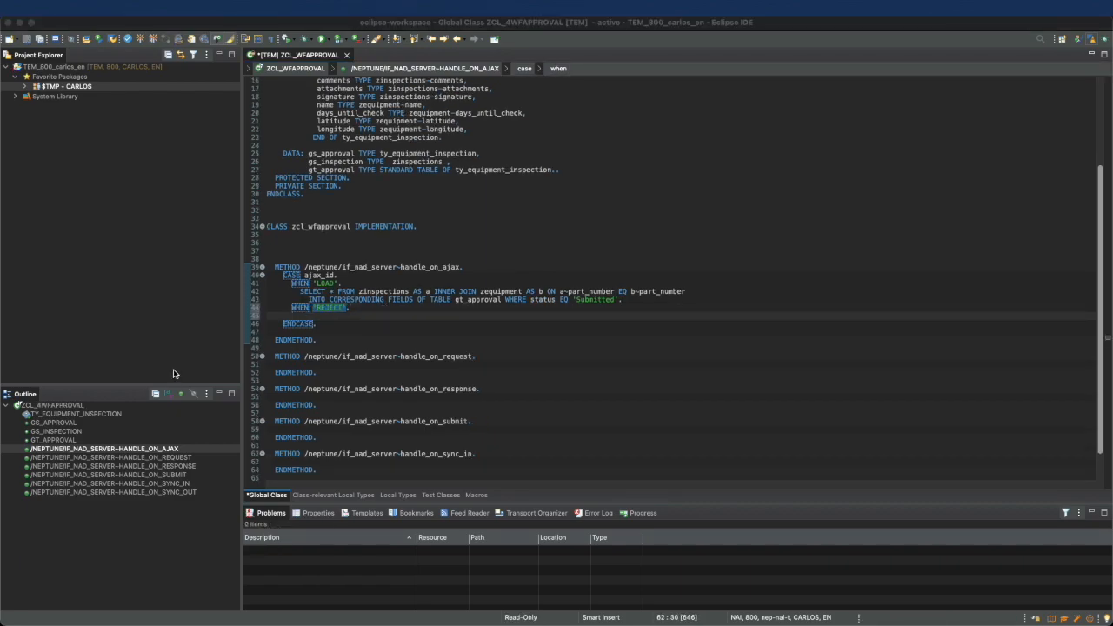
Step: Fill the 'REJECT' branch with code that saves gs_inspection to zinspections as 'Rejected' and inserts a new record with the next counter and status 'Assigned'
click(348, 315)
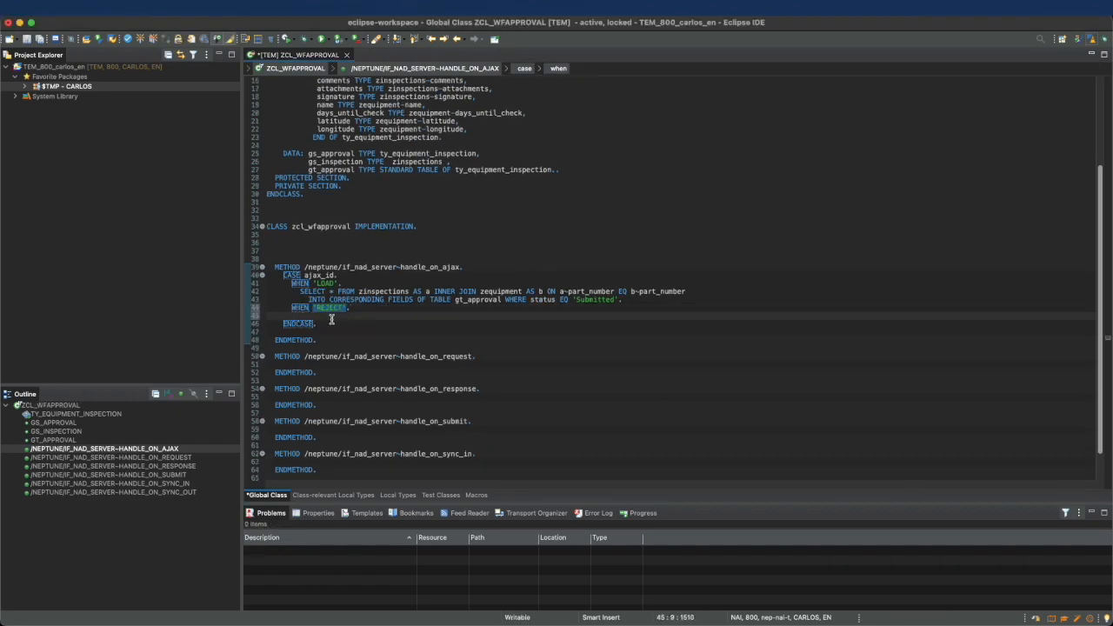
text(MOVE-CORRESPONDING gs_approval TO gs_inspection.  gs_inspection-status = 'Rejected'. MODIFY zinspections FROM gs_inspection. COMMIT WORK AND WAIT.  SELECT MAX( counter ) FROM zinspections INTO gs_inspection-counter WHERE part_number EQ gs_approval-part_number.  ADD 1 TO gs_inspection-counter. CLEAR: gs_inspection-comments, gs_inspection-attachments, gs_inspection-equipment_barcode_scan, gs_inspection-signature. gs_inspection-status = 'Assigned'. INSERT zinspections FROM gs_inspection.  COMMIT WORK AND WAIT.)
click(348, 315)
click(409, 315)
click(479, 317)
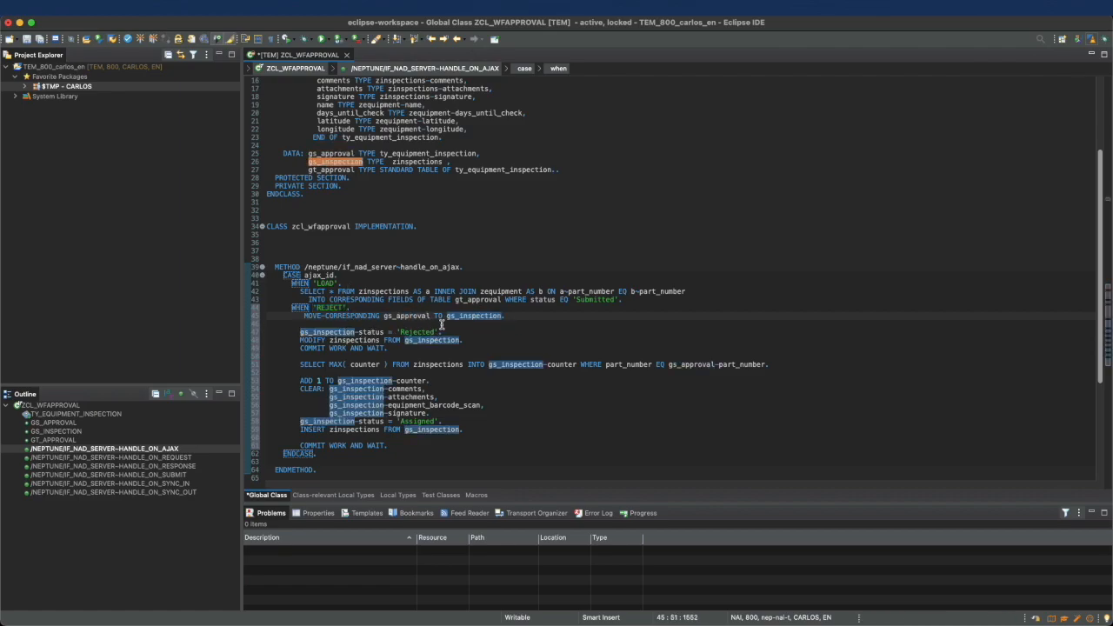
click(337, 341)
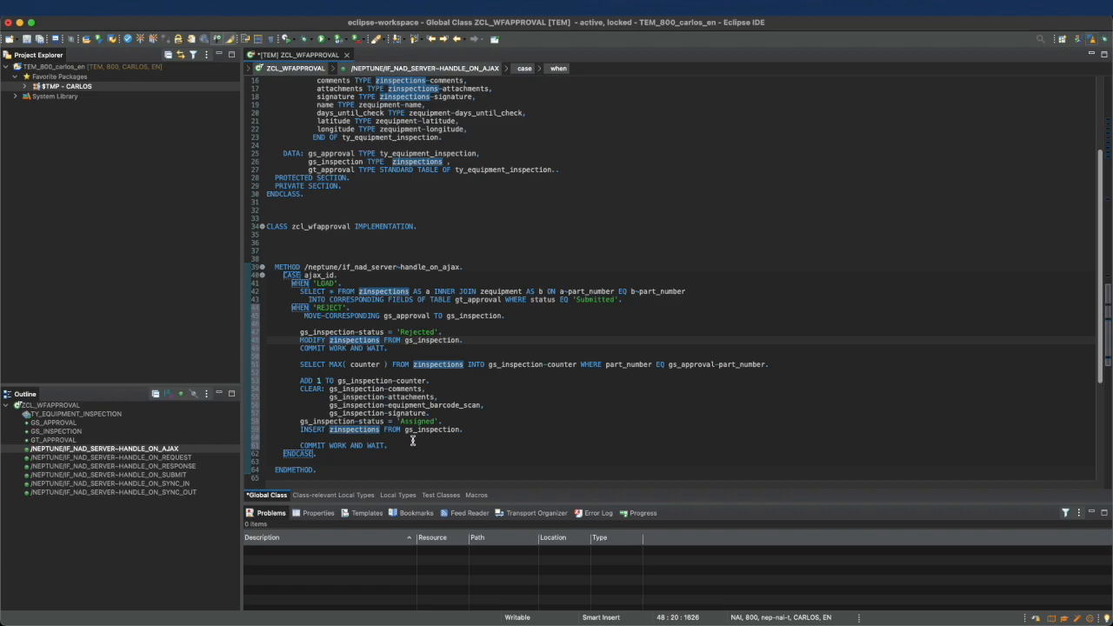
Step: Check the Approval resource's Ajax ID in Neptune App Designer, and write a When 'APPROVAL'. statement below the rejection code in Eclipse
click(322, 453)
key(Return)
text(When ''.)
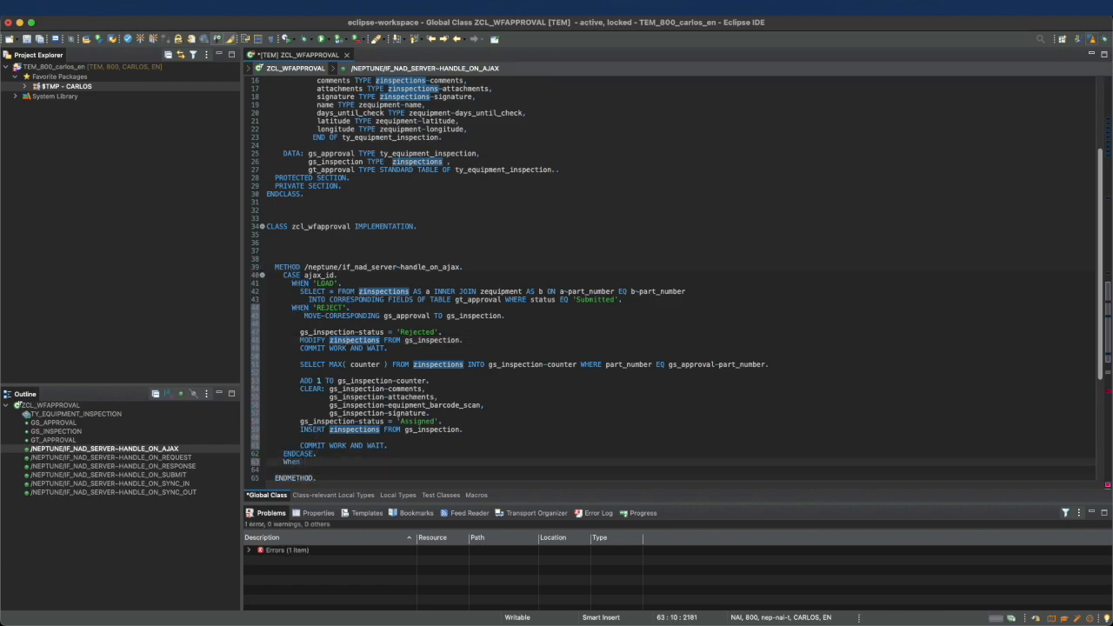
key(Left)
key(Left)
text(A)
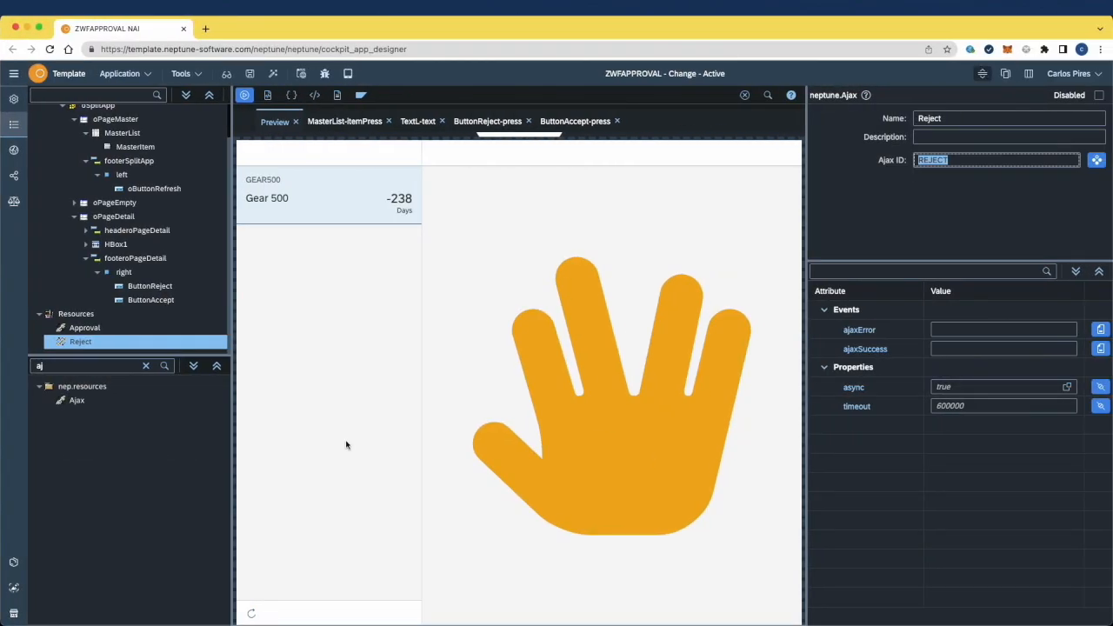
click(85, 327)
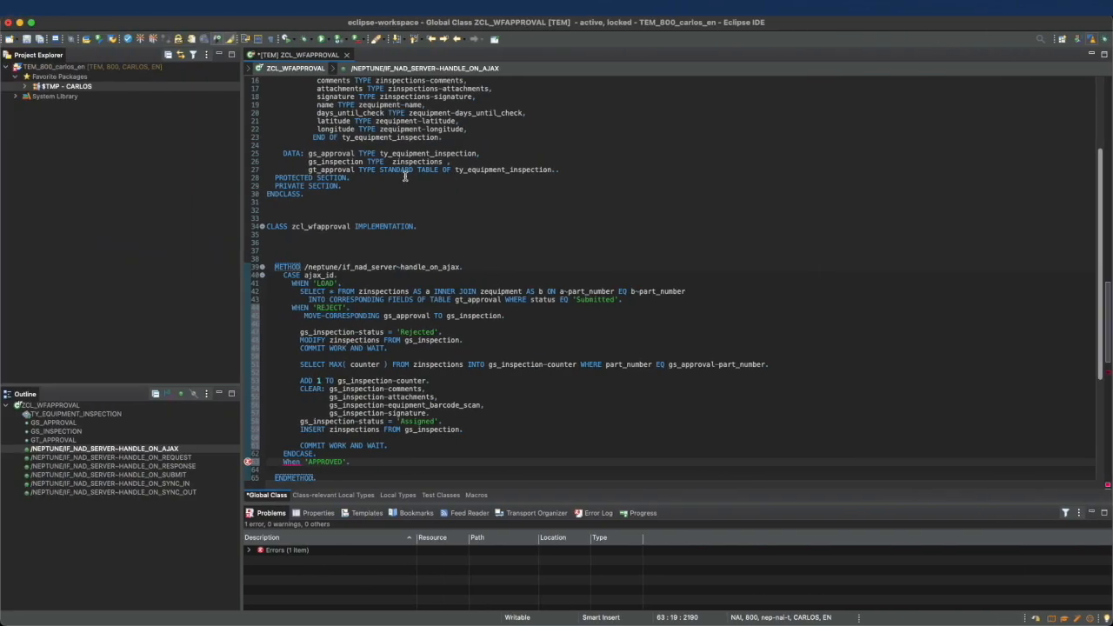
double_click(340, 462)
text(APPROVAL)
Step: Move the WHEN 'APPROVAL'. statement inside the CASE block above ENDCASE and format the code
click(385, 462)
key(Return)
scroll(386, 456, down, 4)
drag(351, 372, 280, 373)
key(super+x)
click(389, 356)
key(Return)
key(super+v)
key(Delete)
key(Return)
key(Return)
key(shift+F1)
Step: Fill the 'APPROVAL' branch with code that saves the inspection as 'Complete' and updates zequipment's checkup date and assignments, and activate the class
click(325, 366)
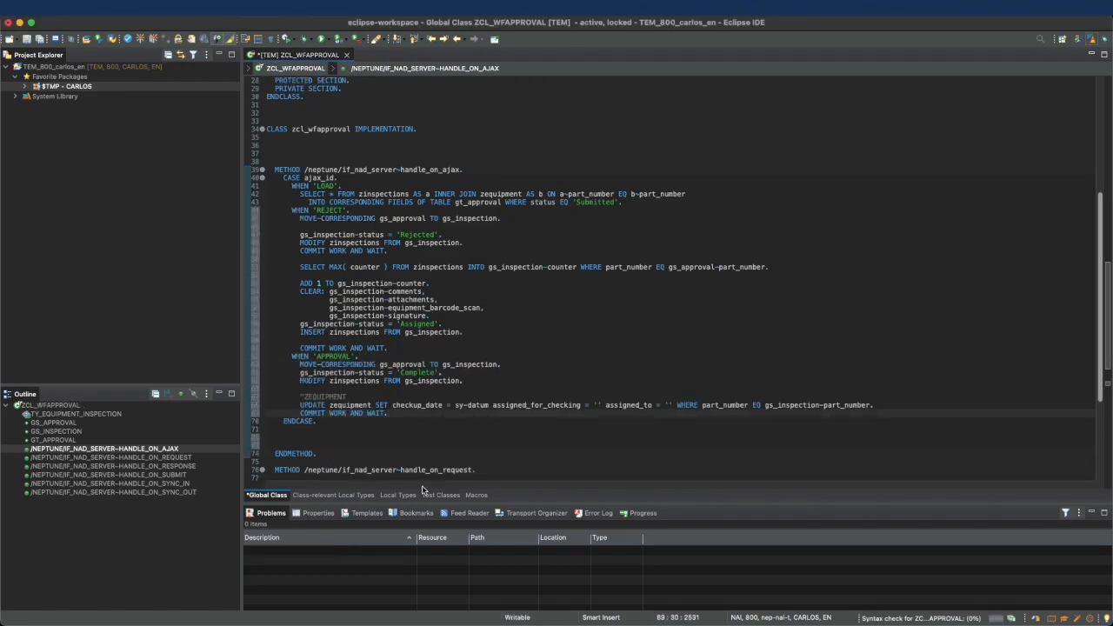
click(400, 365)
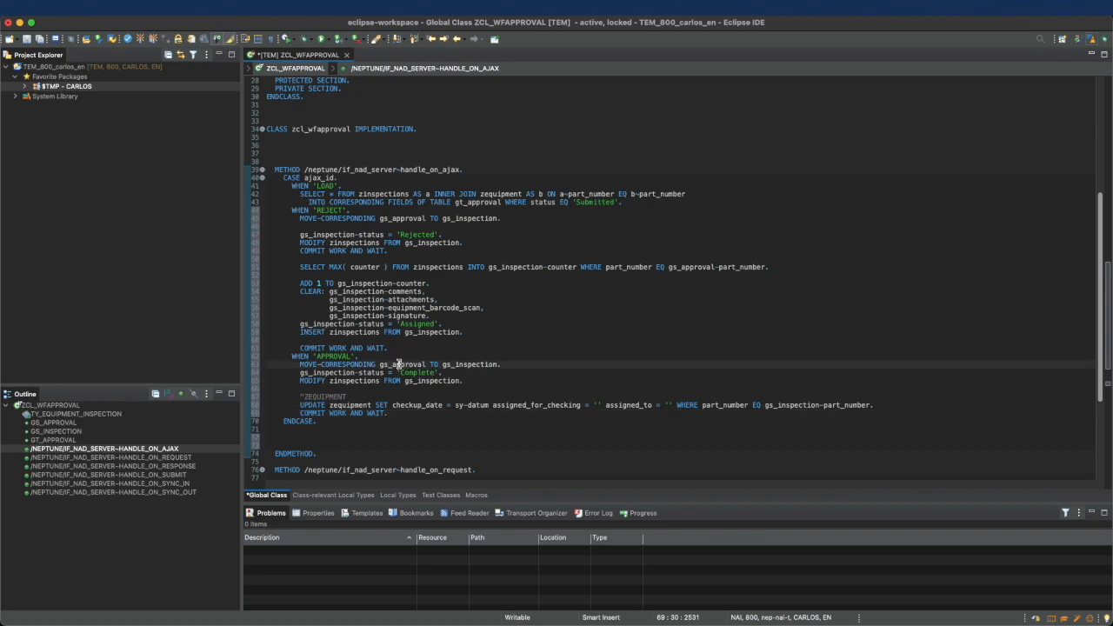
click(380, 243)
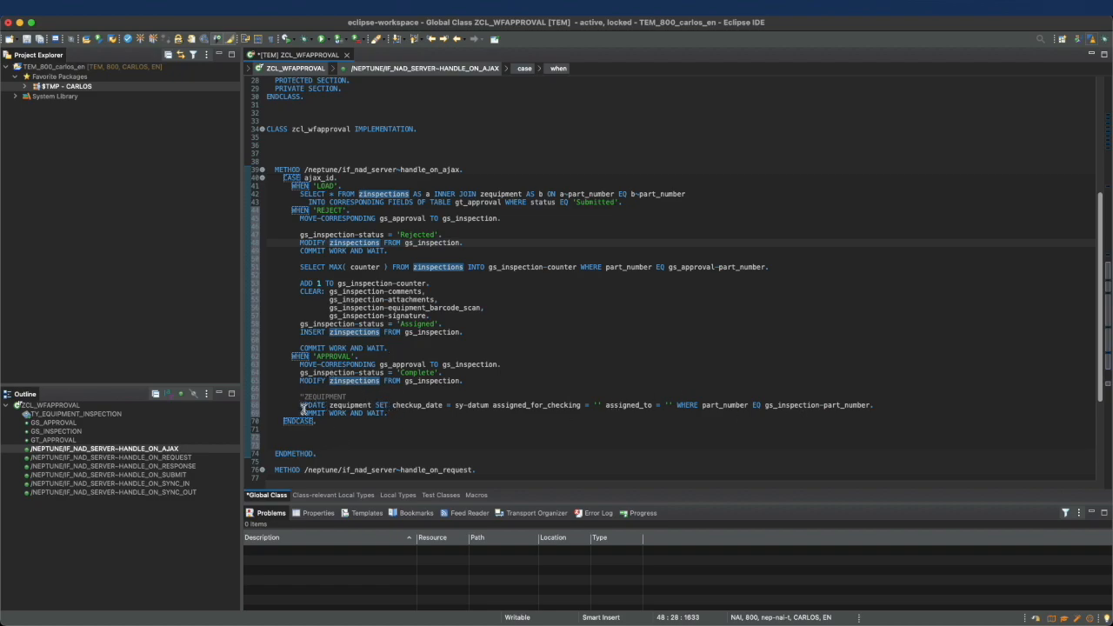
scroll(426, 460, down, 3)
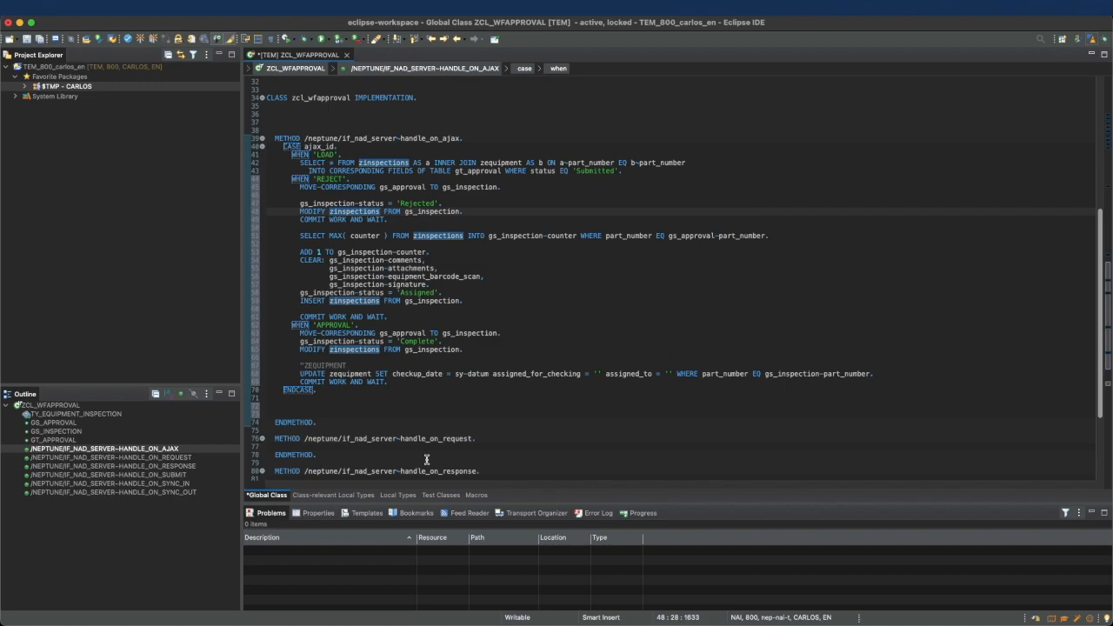
click(153, 39)
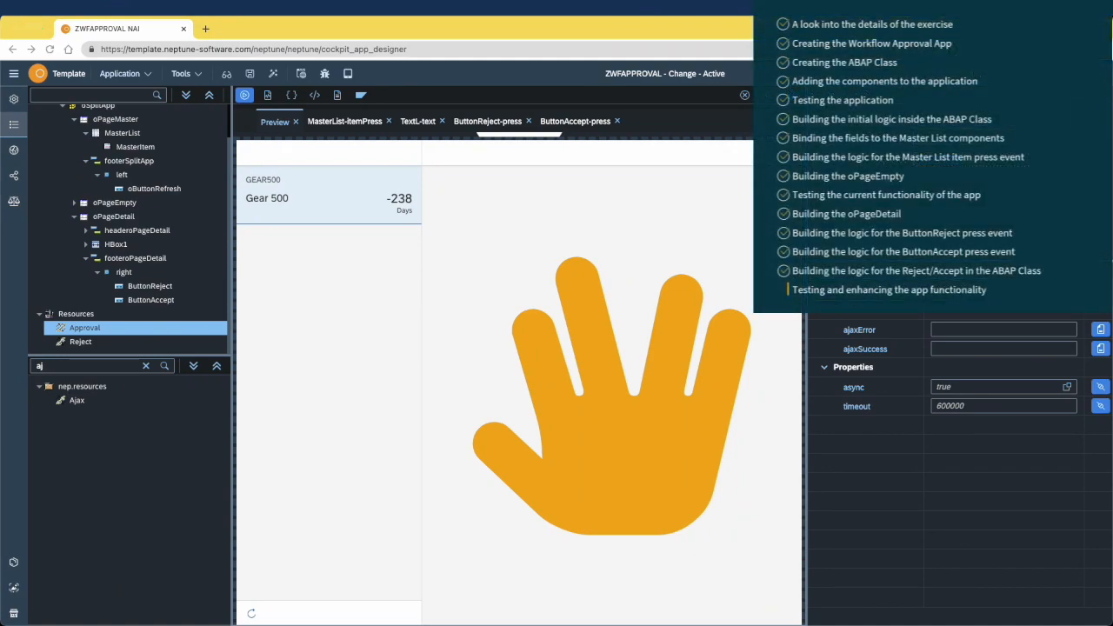
Step: Test rejecting the Gear 500 inspection in the Neptune App Designer preview and reopen it from the list
click(325, 203)
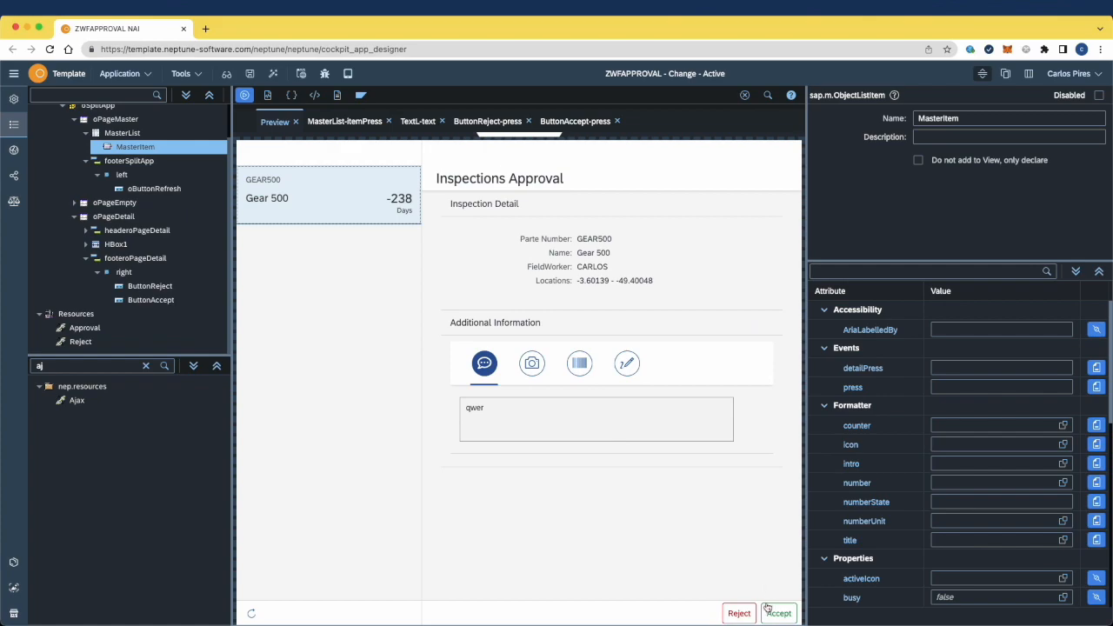
click(739, 613)
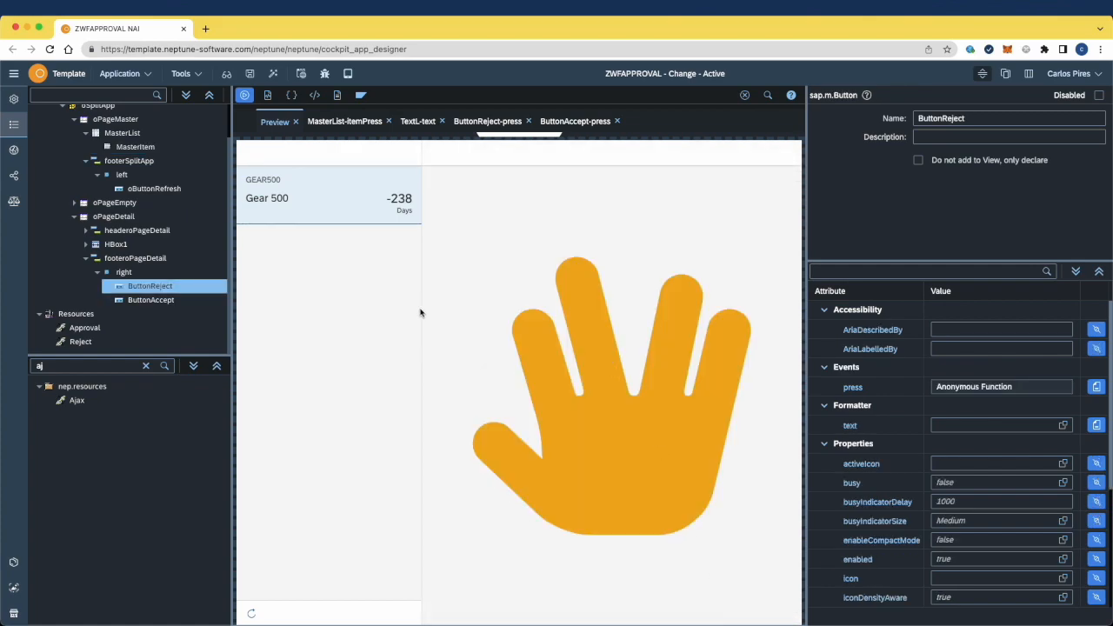
click(335, 203)
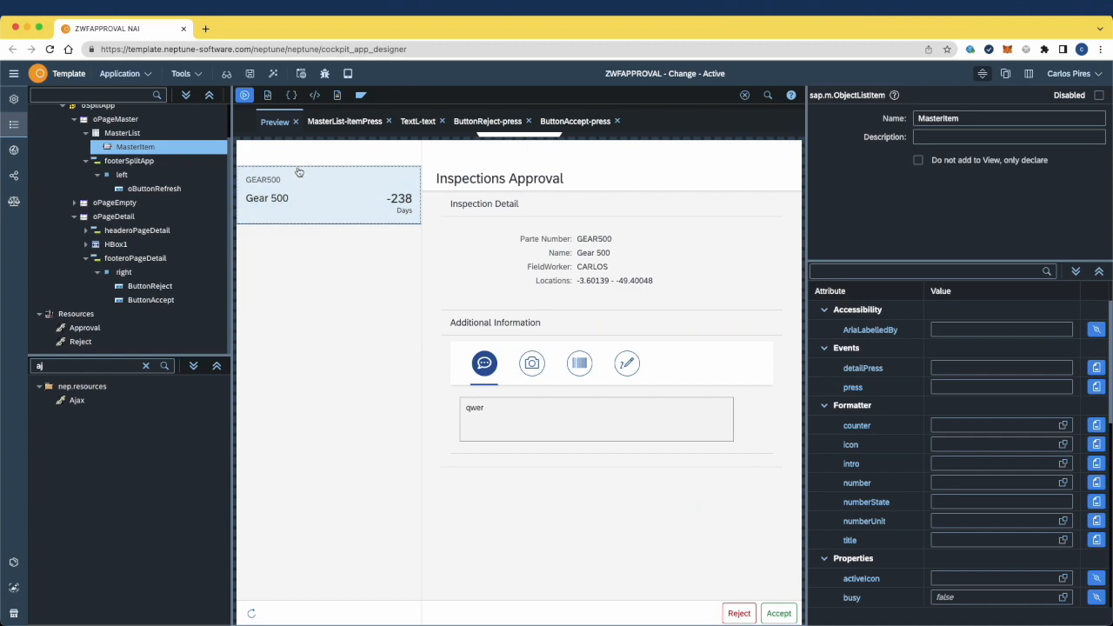
Step: Make the ajaxSuccess events of the Reject and Approval resources run getOnlineMasterList(); and activate the app
click(81, 342)
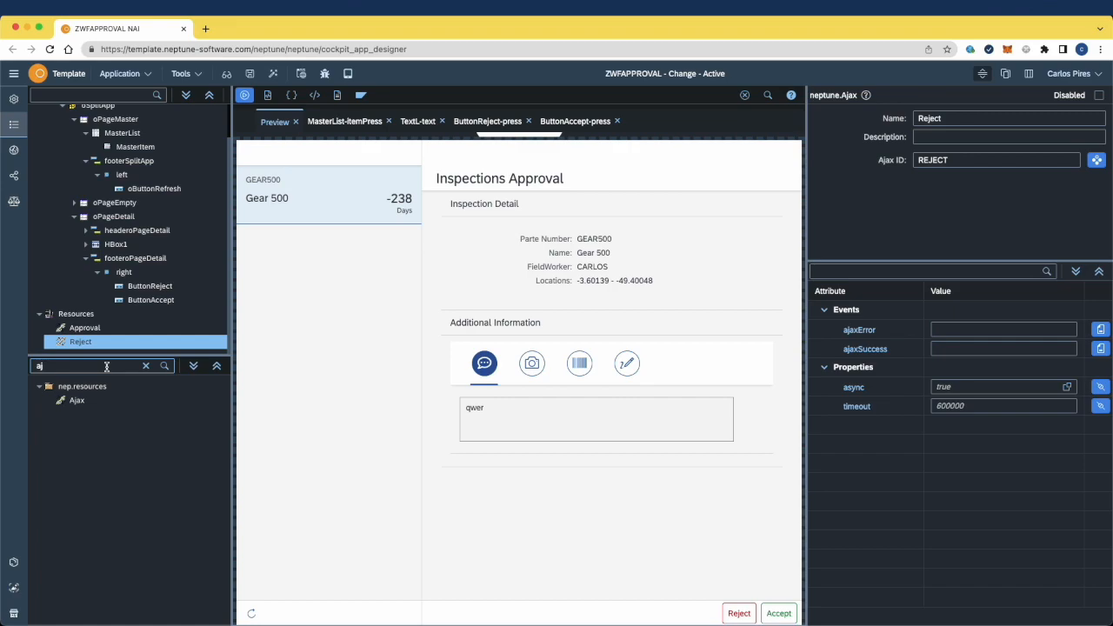
click(1100, 349)
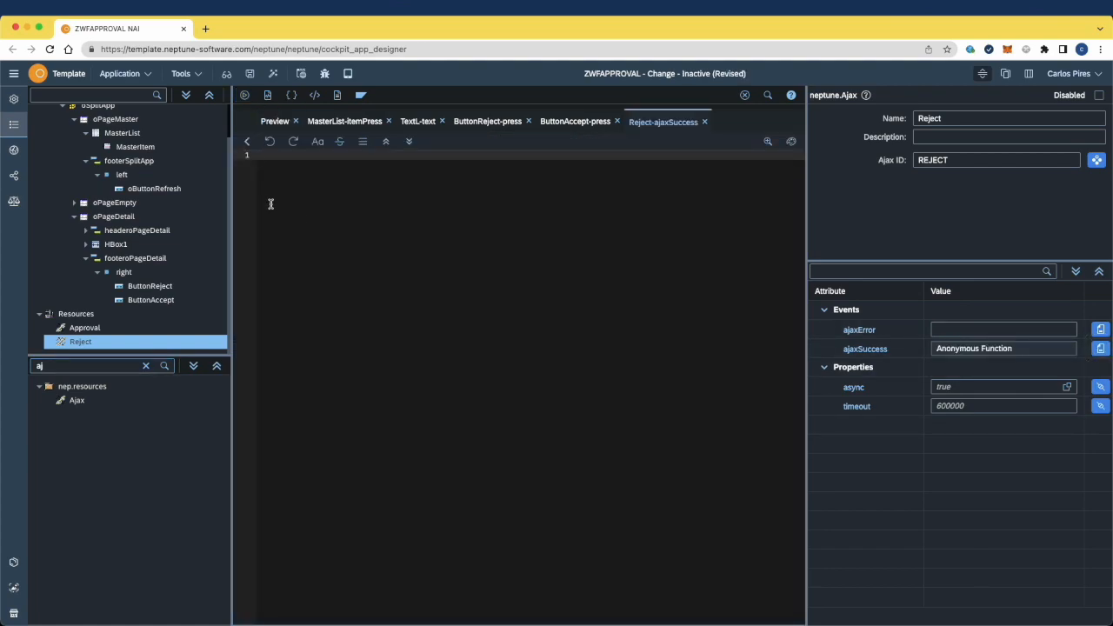
text(get)
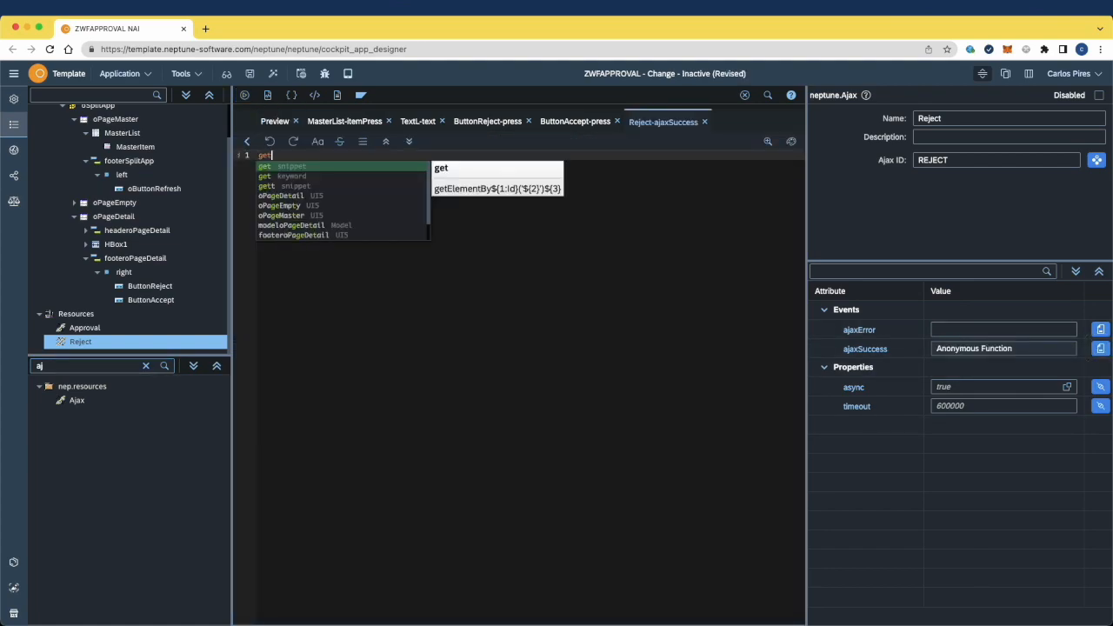
text(OnlineMasterList();)
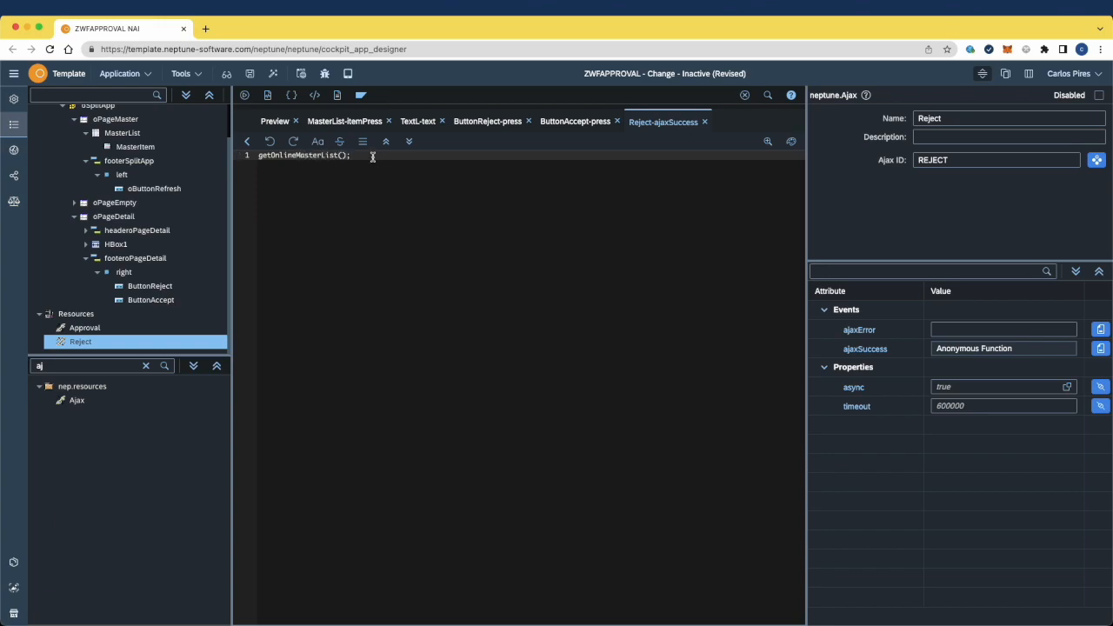
click(76, 328)
click(1101, 347)
click(274, 74)
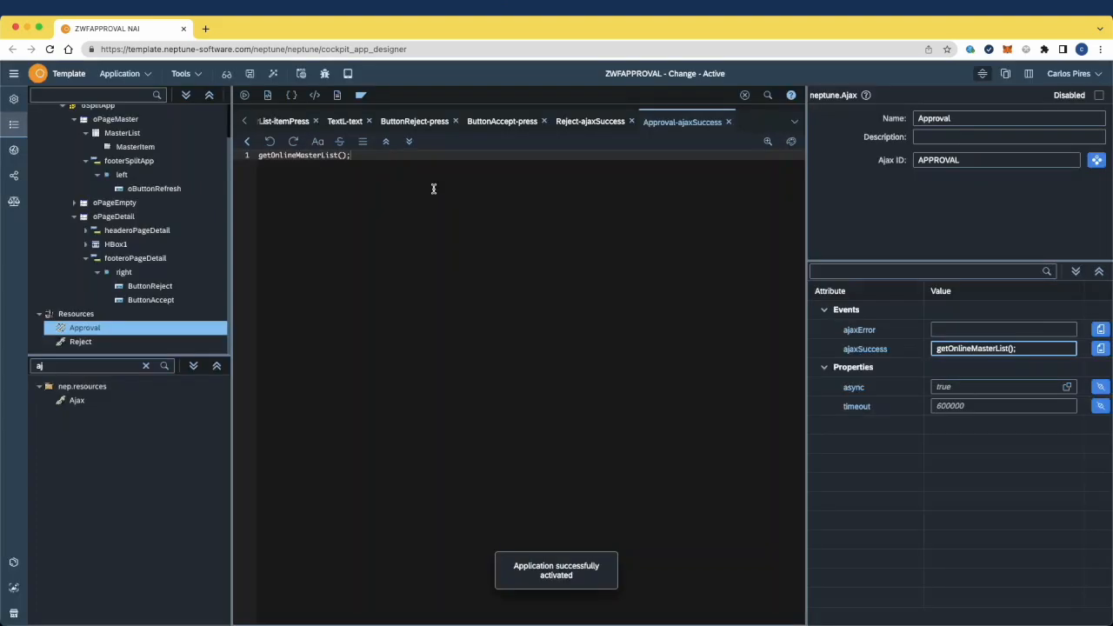
Step: Return to the app preview and open the second Gear 500 inspection
click(244, 95)
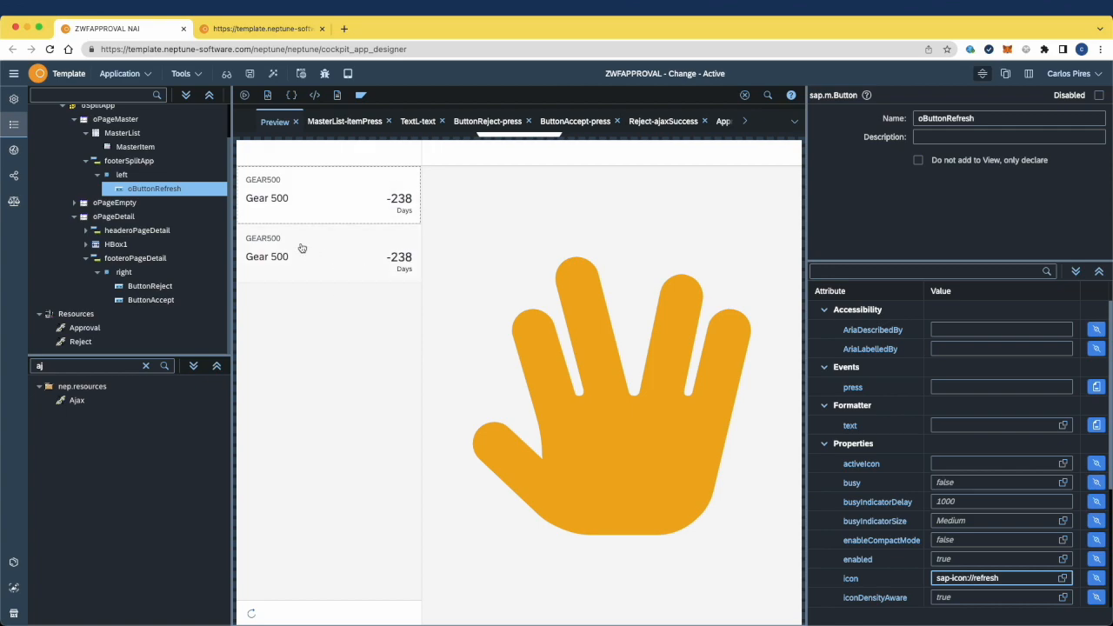
click(348, 268)
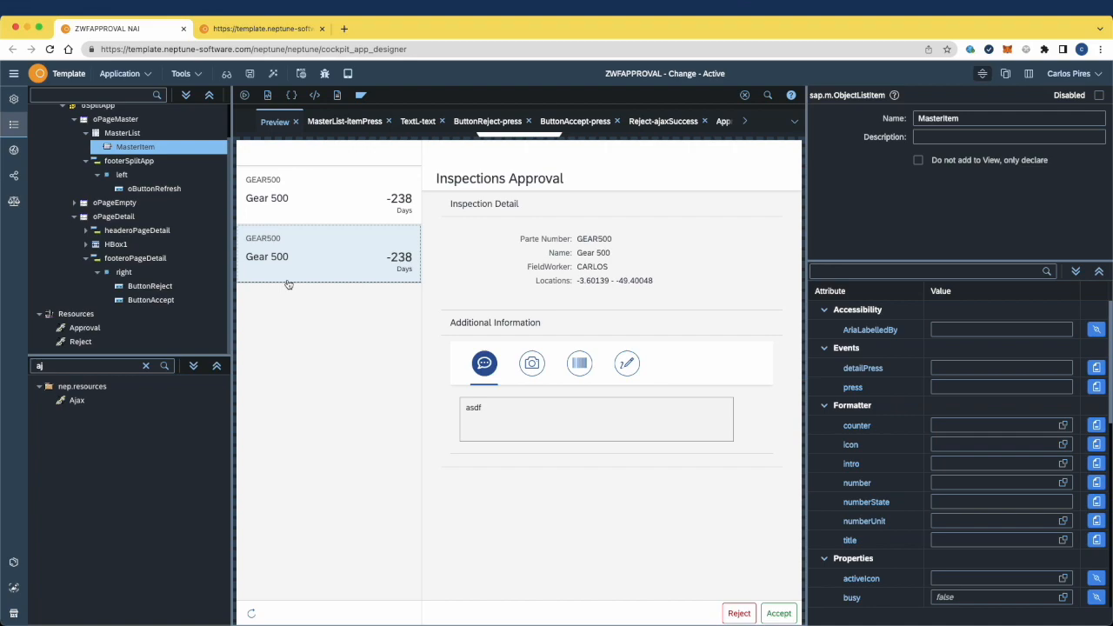
Step: Make oButtonRefresh's press event run getOnlineMasterList(); and MasterList.setBusy(true);, and copy the setBusy line
click(121, 134)
drag(966, 118, 830, 115)
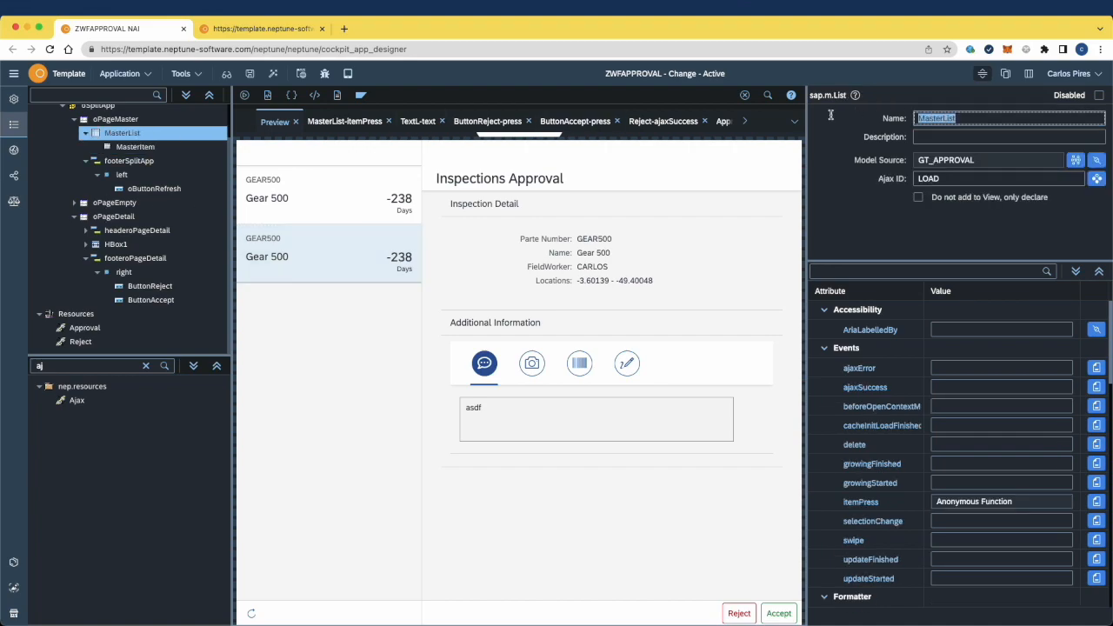
click(142, 189)
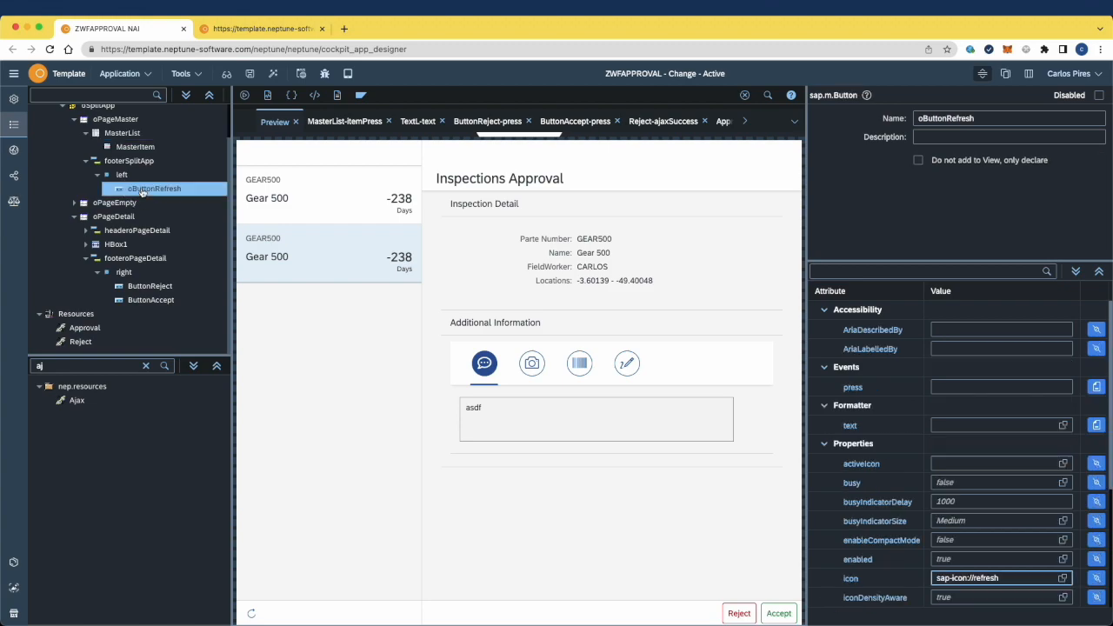
click(1096, 387)
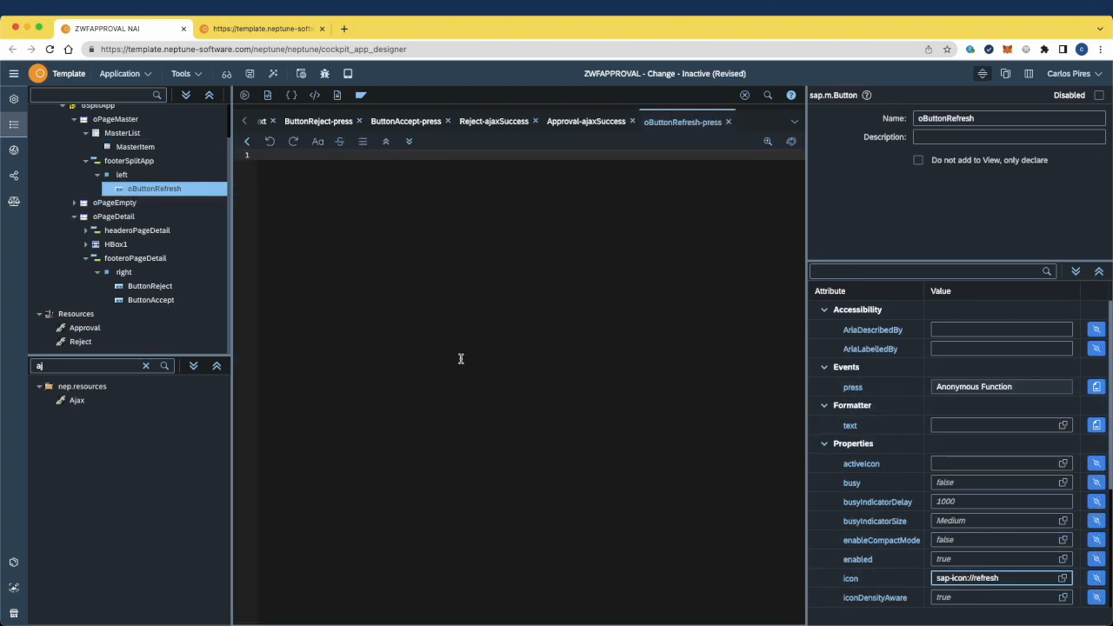
text(get)
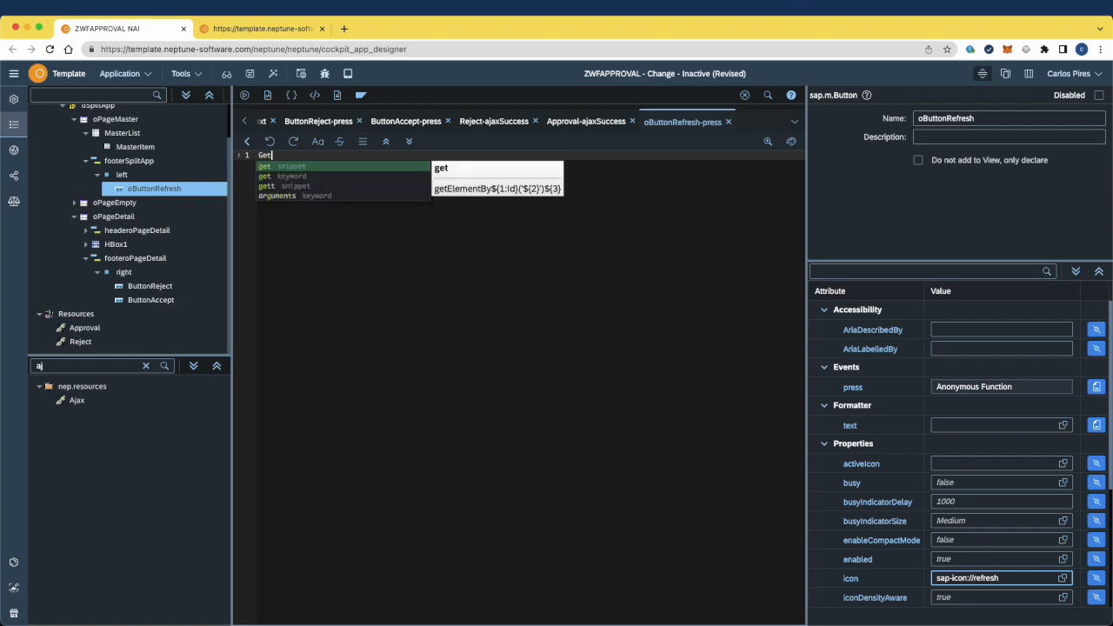
text(On1)
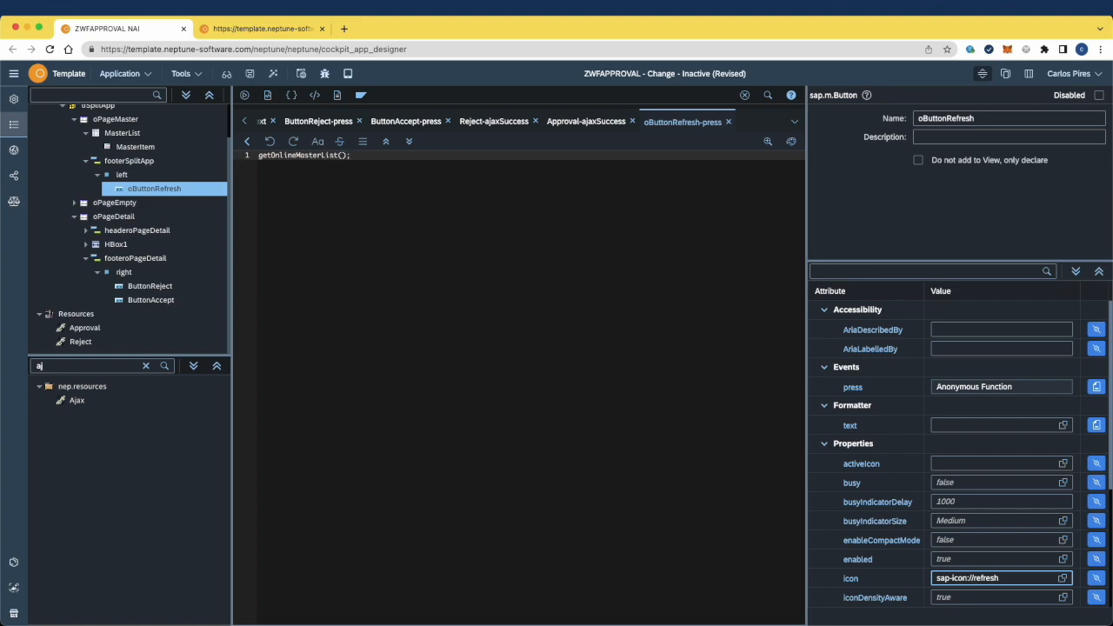
key(Return)
text(MasterList.setB)
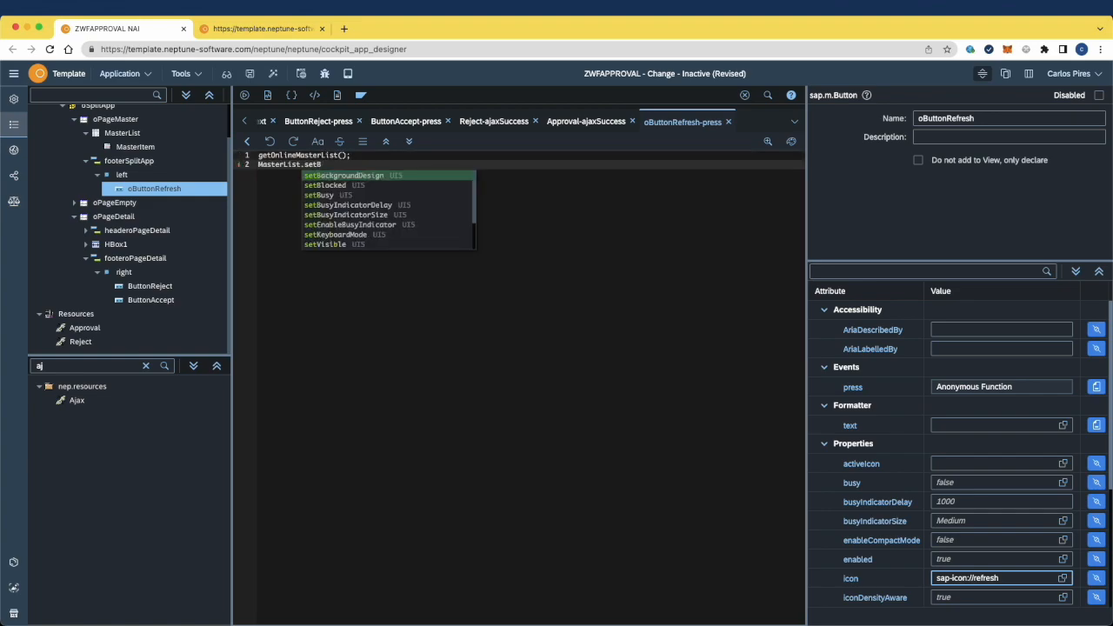
text(usy(true);)
drag(363, 164, 222, 165)
key(super+c)
Step: Set the busy property of MasterList to true
click(117, 131)
scroll(997, 504, down, 10)
click(1035, 374)
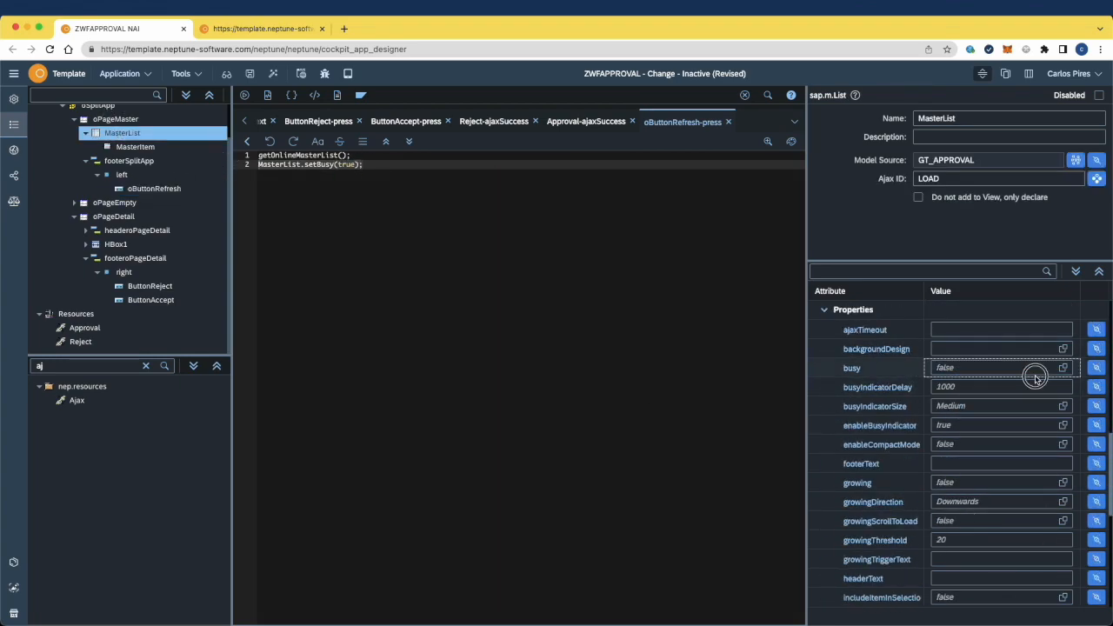
click(1064, 369)
click(1011, 352)
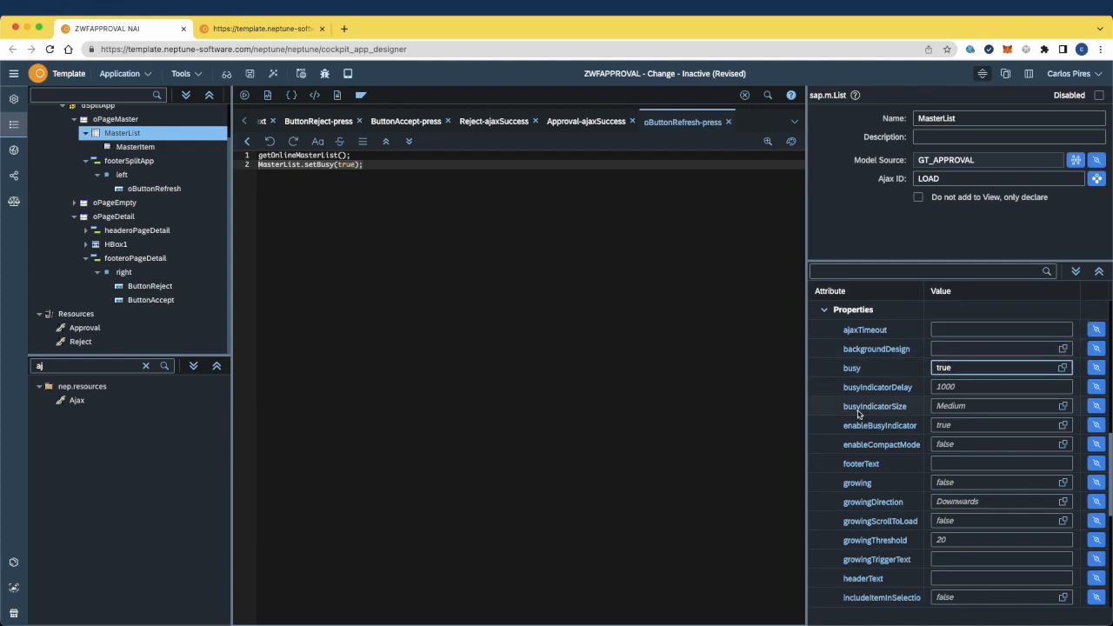
Step: Make MasterList's ajaxSuccess and ajaxError events both run MasterList.setBusy(false);
scroll(859, 374, up, 2)
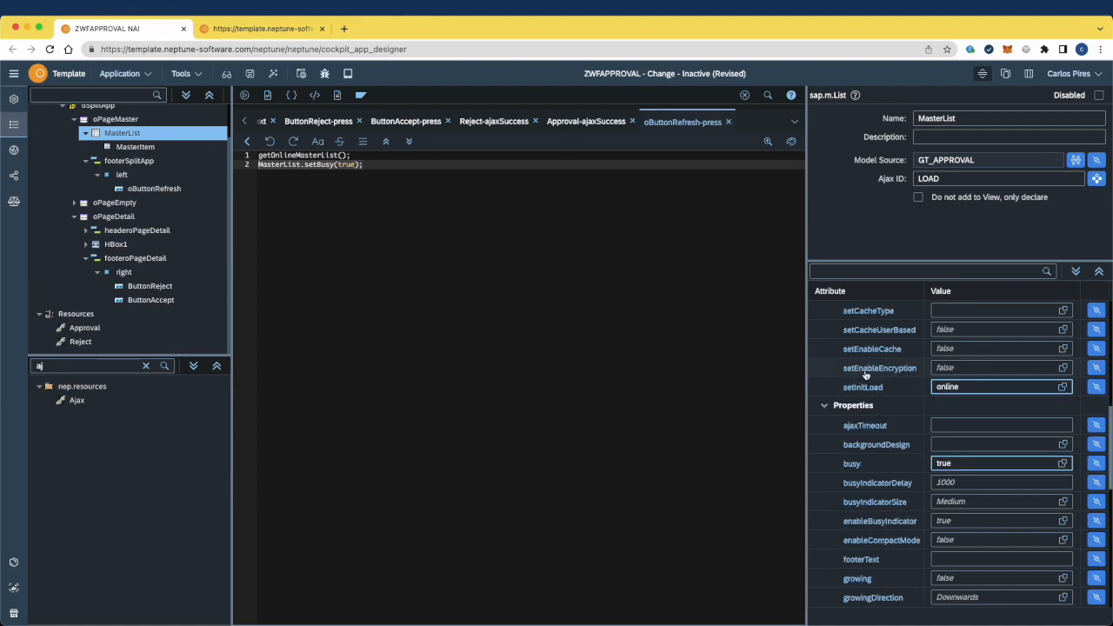
scroll(870, 392, up, 6)
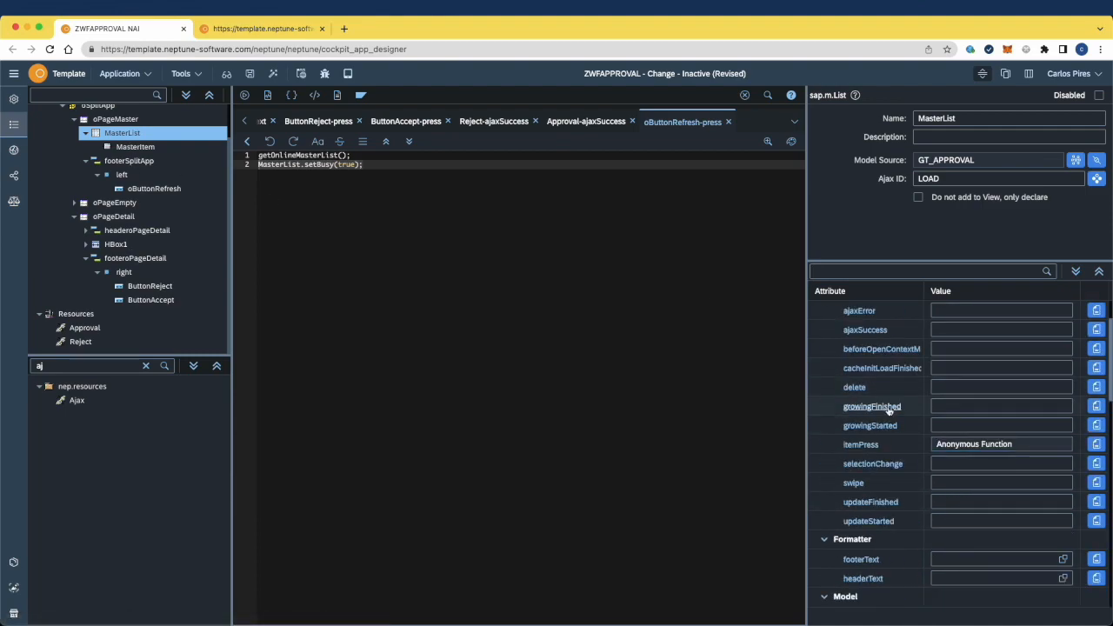
scroll(870, 392, up, 2)
click(1089, 389)
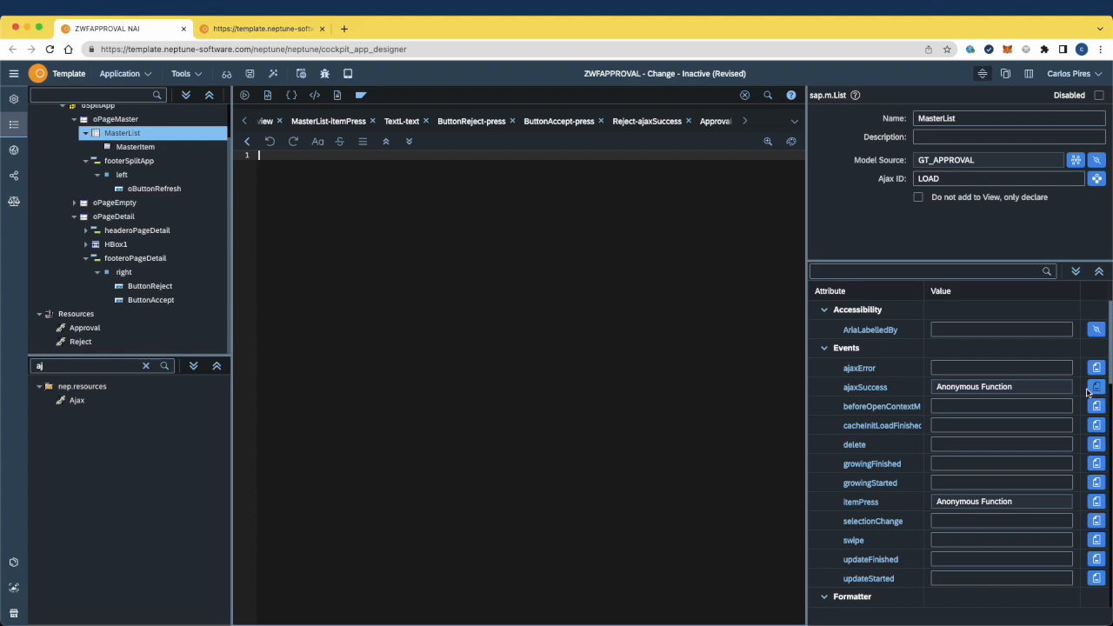
text(MasterList.setBusy();)
click(354, 154)
text(false)
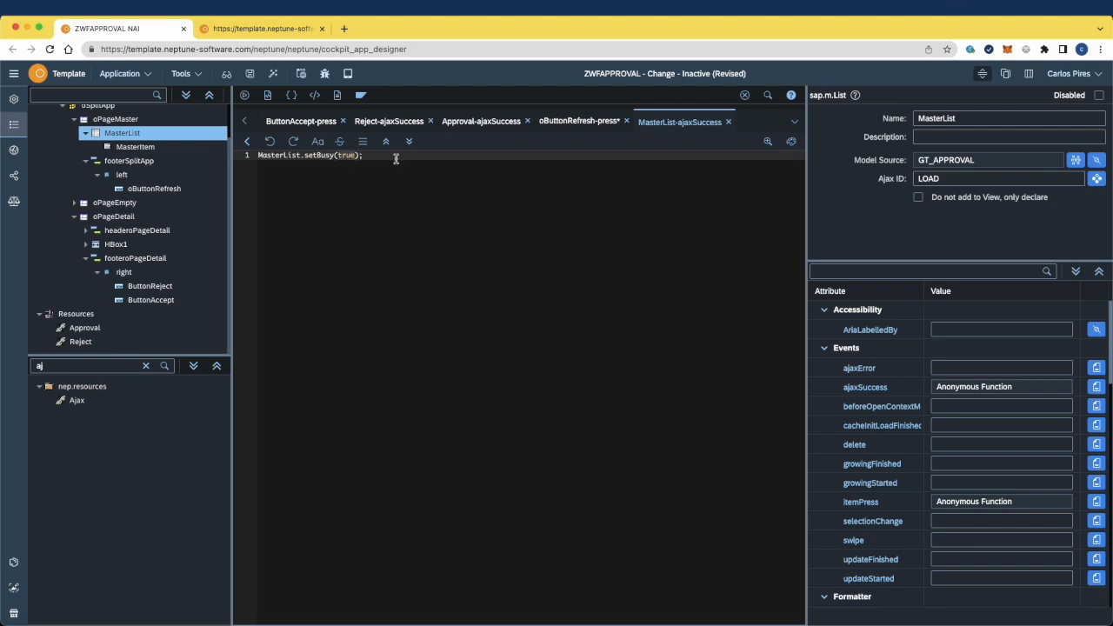
click(942, 368)
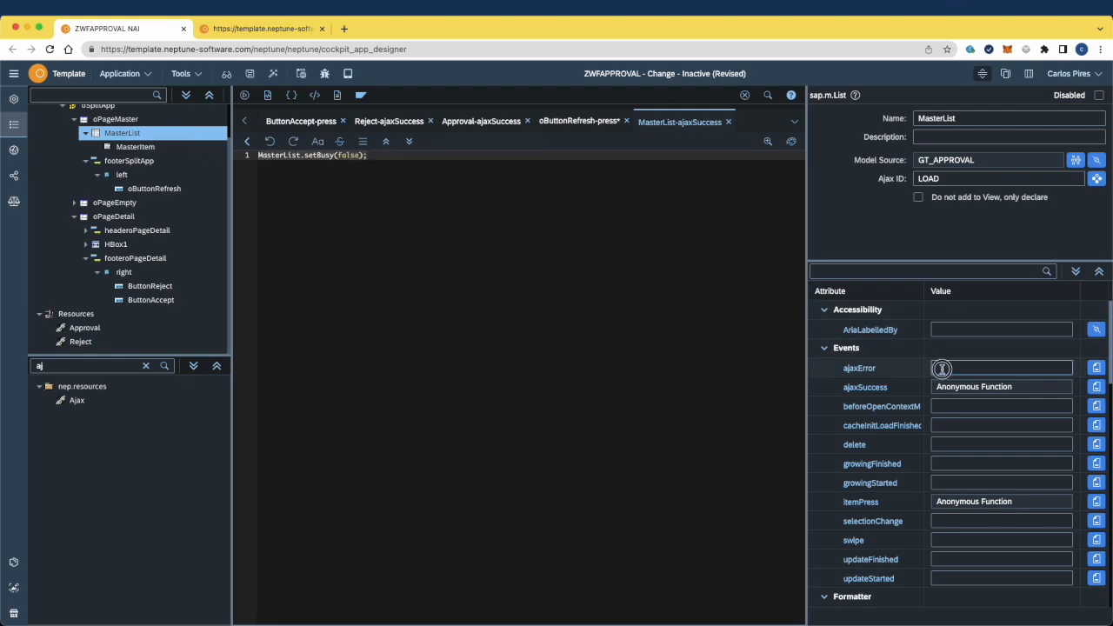
text(MasterList.setBusy(false);)
key(Return)
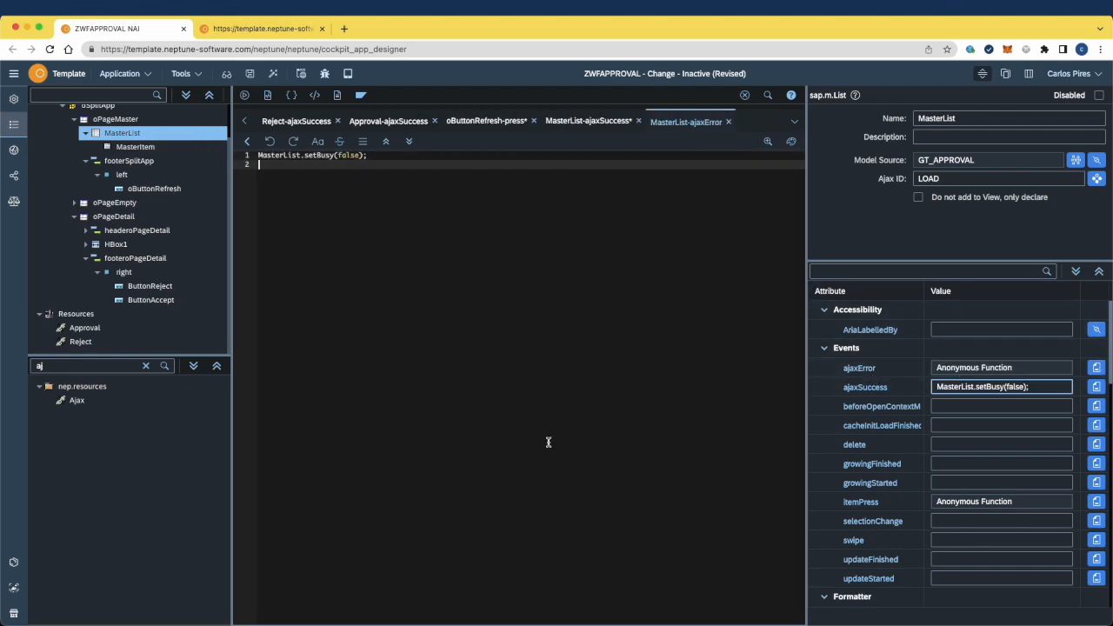
Step: Insert MasterList.setBusy(true); as the first line of ButtonReject's press event and copy that line
click(159, 287)
click(1027, 388)
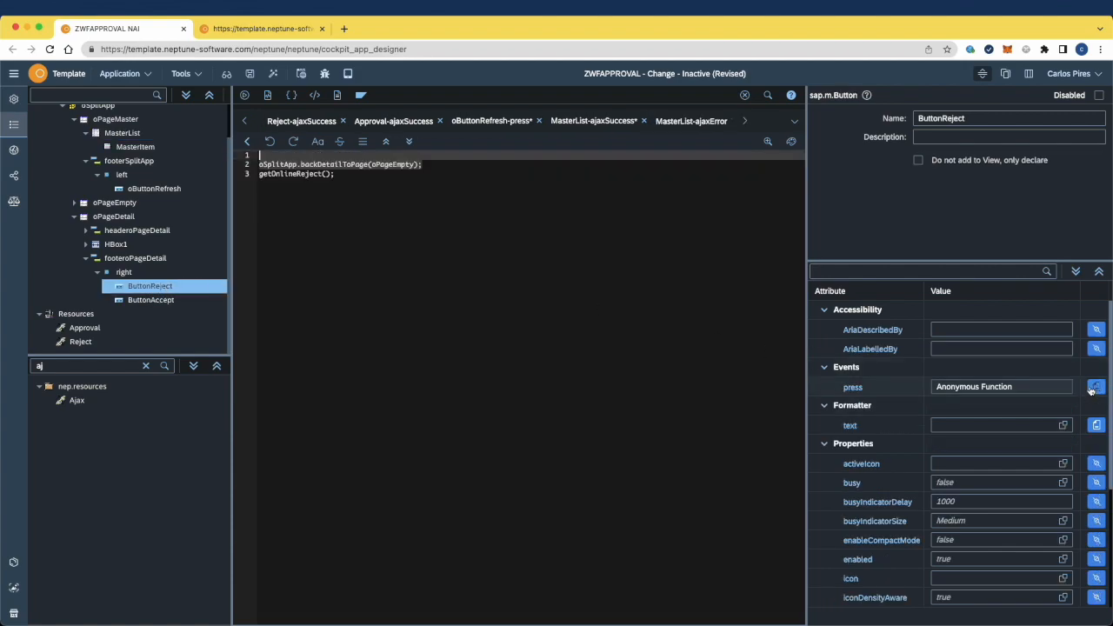
click(272, 156)
text(MasterList.setBusy(false);)
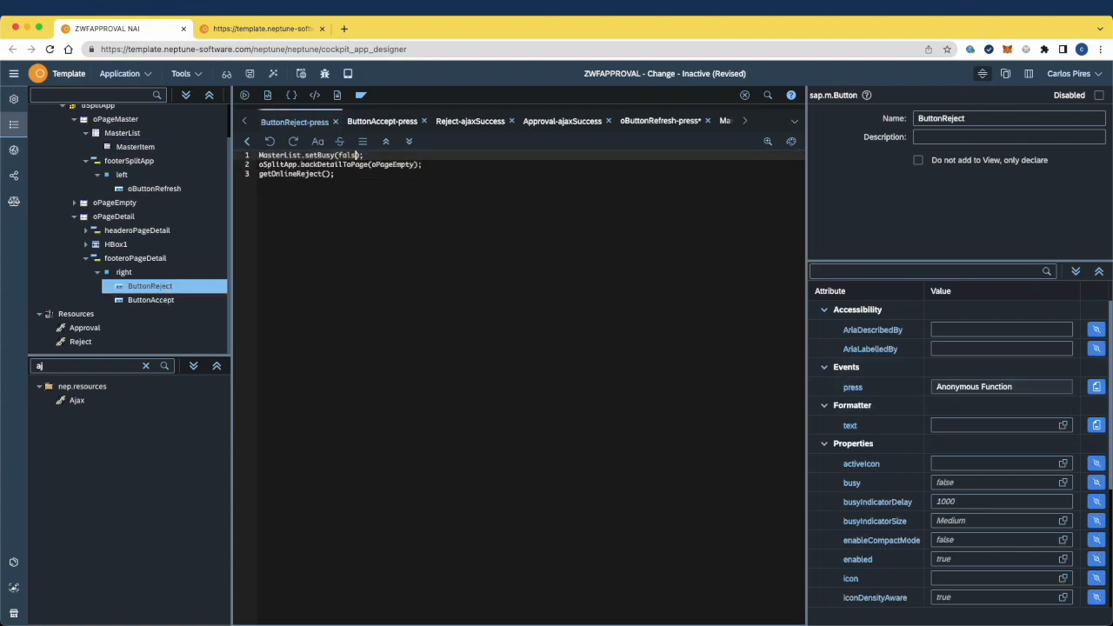
key(BackSpace)
key(BackSpace)
key(BackSpace)
key(BackSpace)
key(BackSpace)
text(true)
click(223, 162)
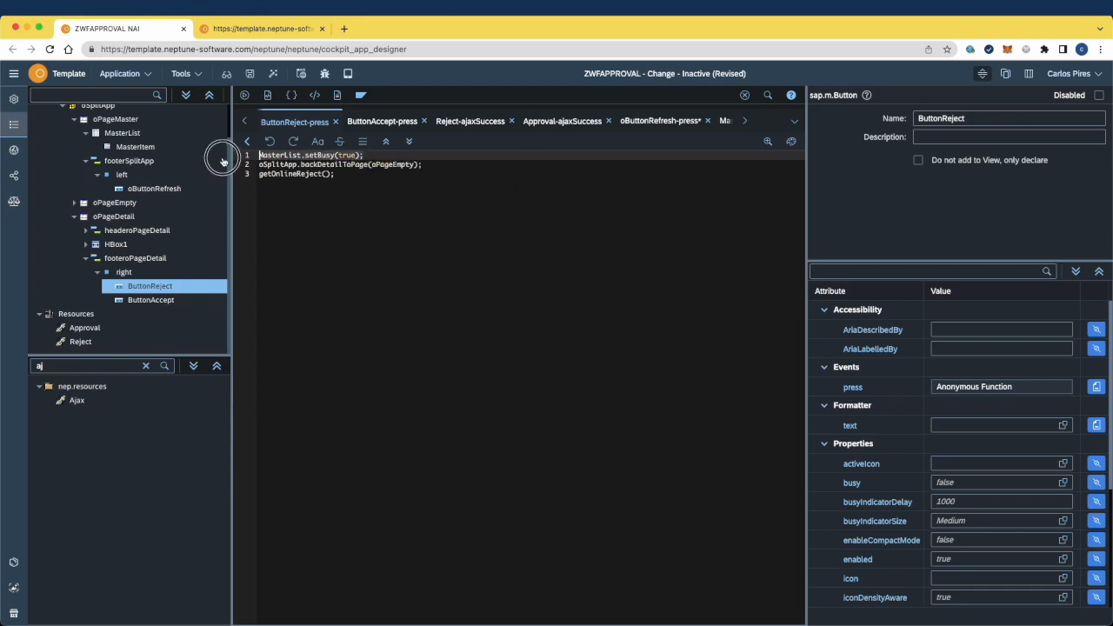
Step: Add the copied MasterList.setBusy(true); as the first line of ButtonAccept's press event
click(151, 300)
click(1096, 387)
click(280, 157)
key(super+v)
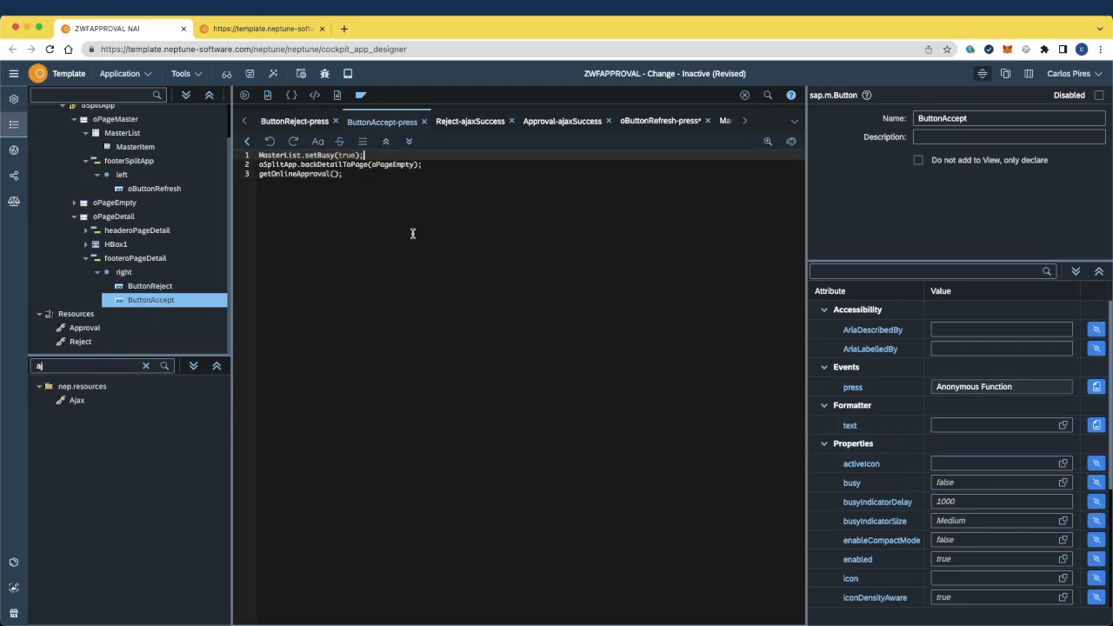
Step: Activate the app and accept the first Gear 500 inspection in its preview
click(320, 92)
click(271, 122)
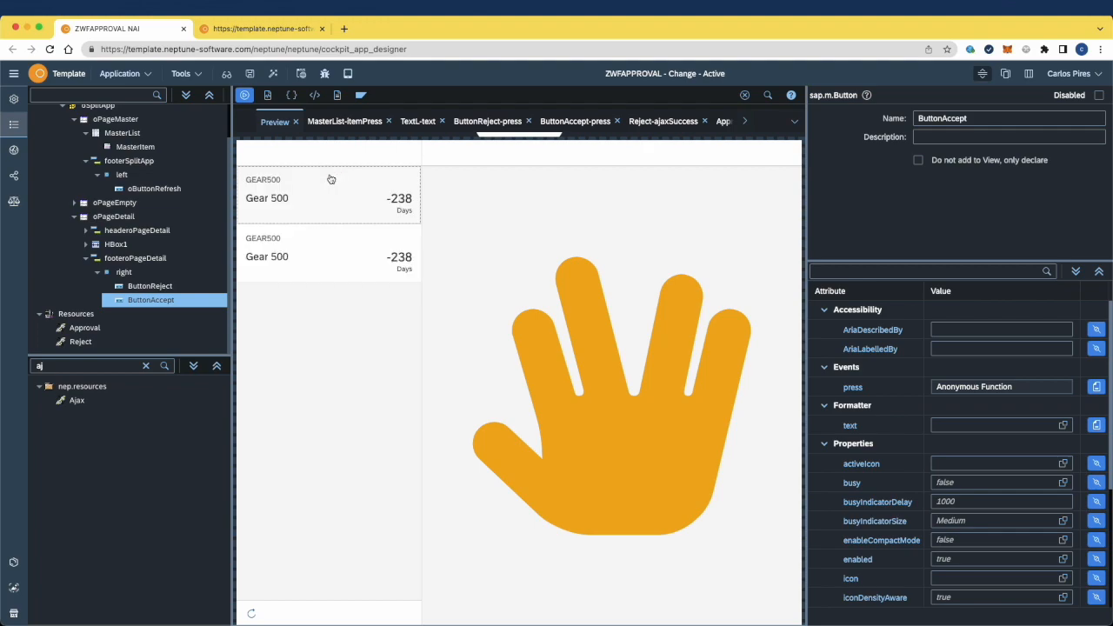
click(343, 193)
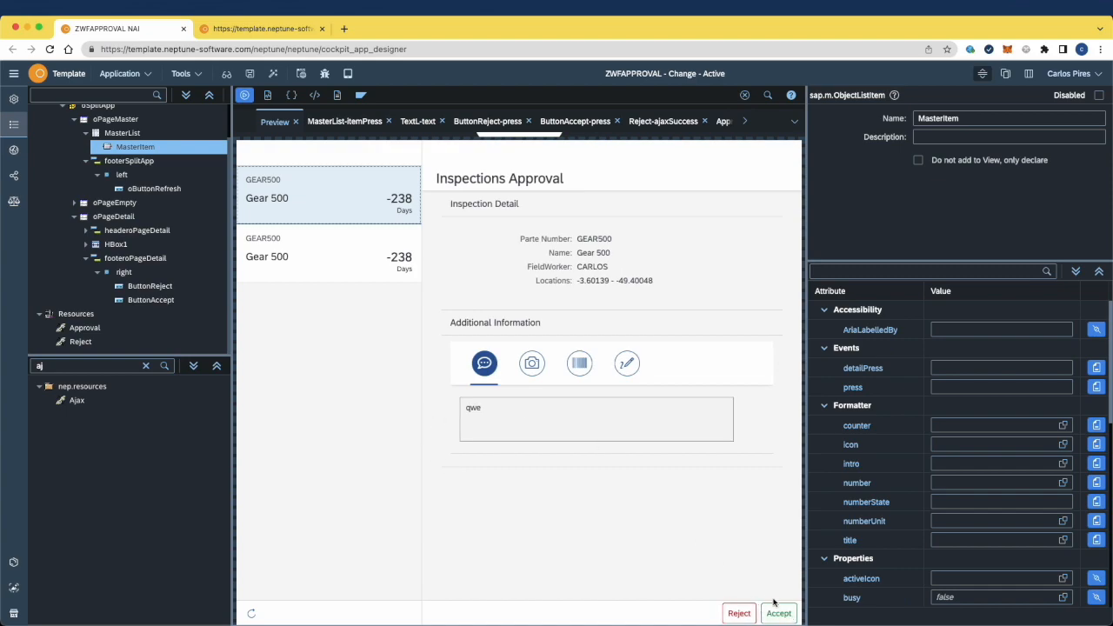
click(778, 615)
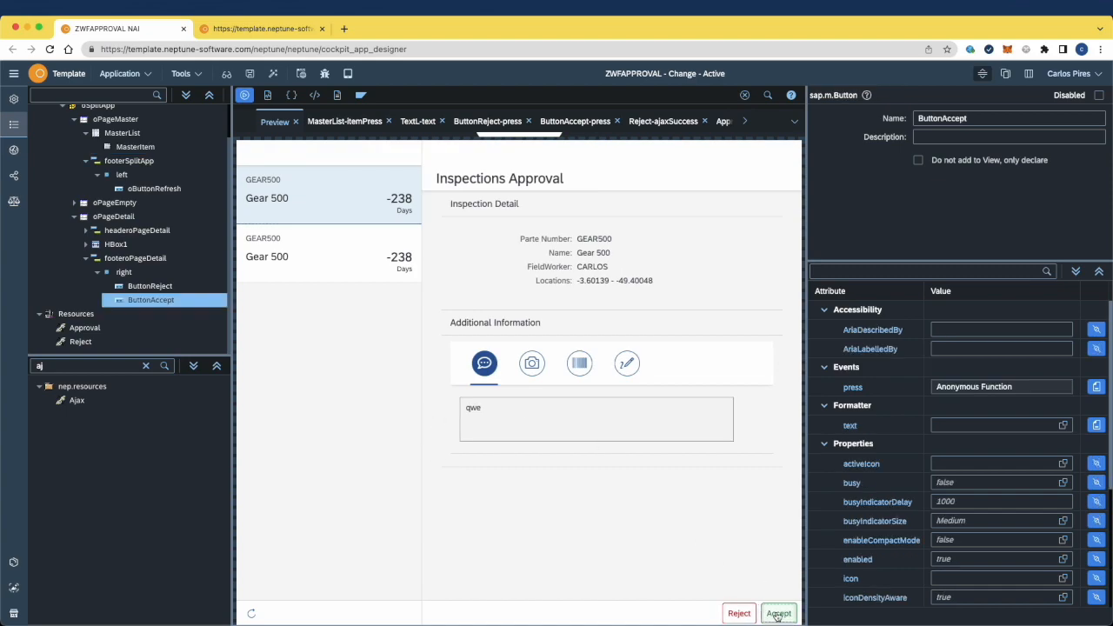